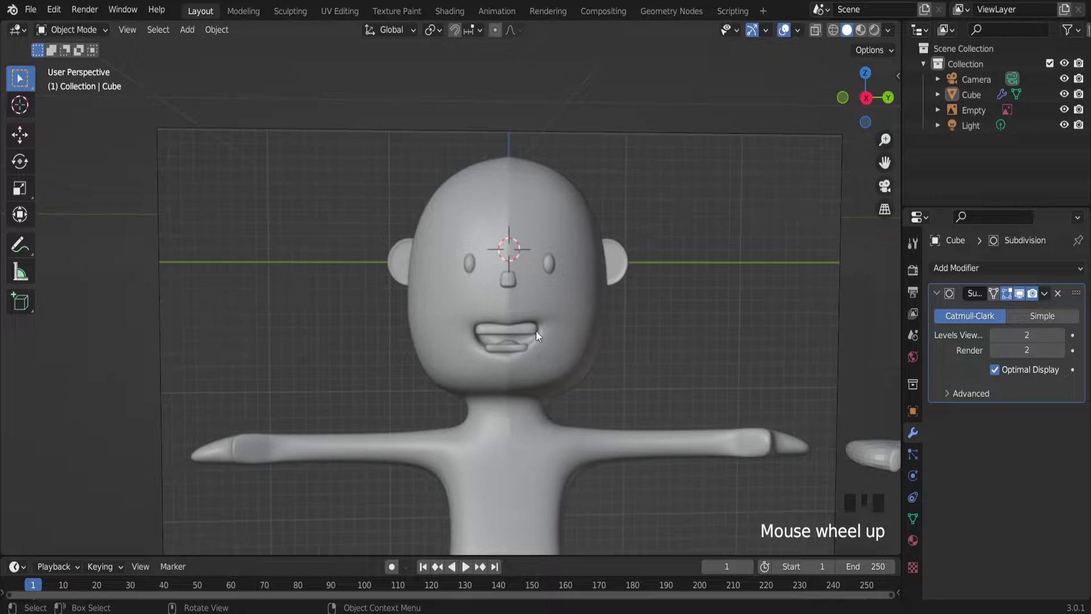
Examine the smiling reference character and the separate body model beside it.
scroll(623, 296, down, 2)
middle_drag(650, 335, 579, 347)
scroll(570, 392, down, 3)
scroll(598, 429, up, 2)
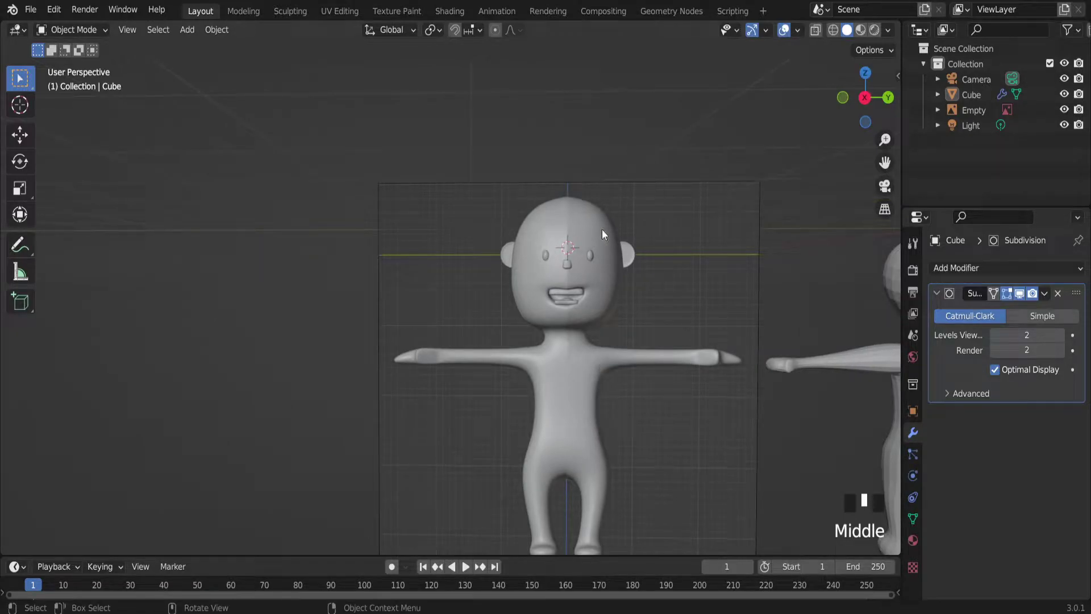
scroll(742, 281, down, 3)
scroll(821, 244, up, 2)
drag(884, 162, 806, 170)
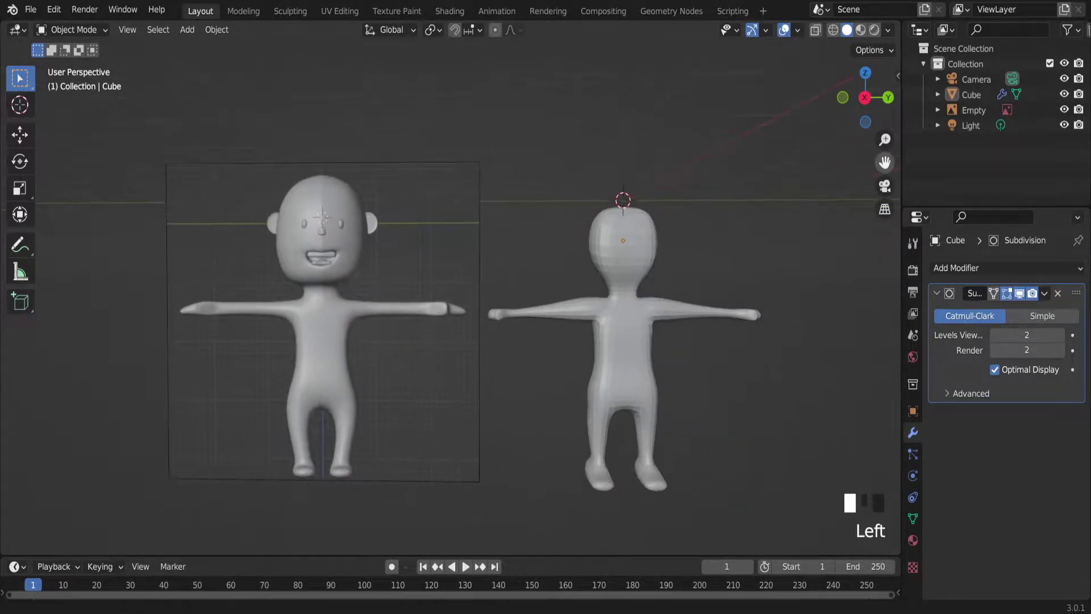
scroll(759, 277, up, 4)
scroll(699, 284, down, 3)
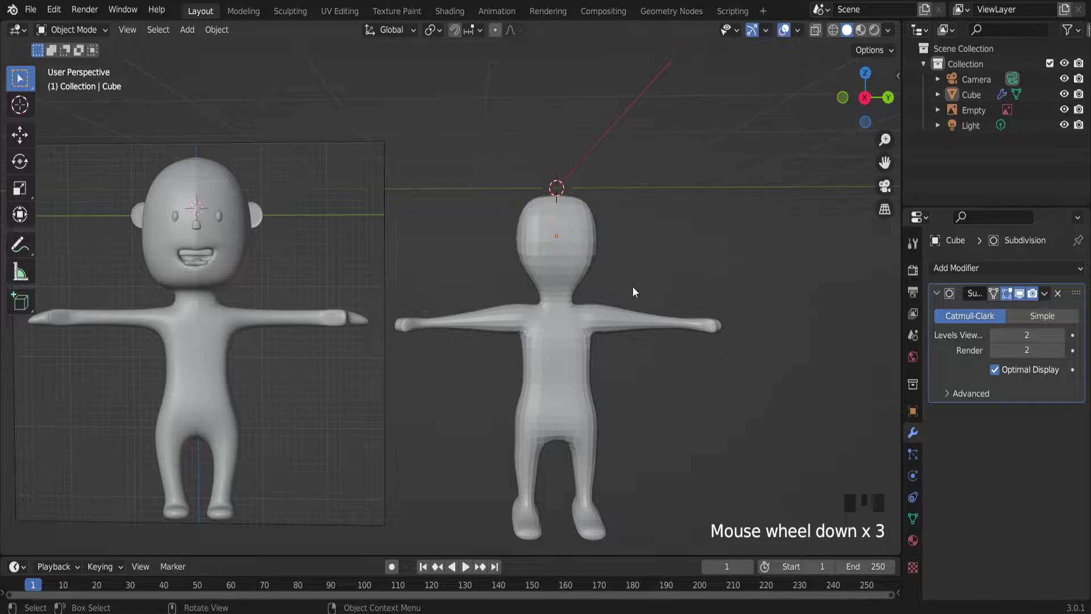
Add a UV sphere at the 3D cursor above the body's head and scale it down to a small ball.
click(864, 97)
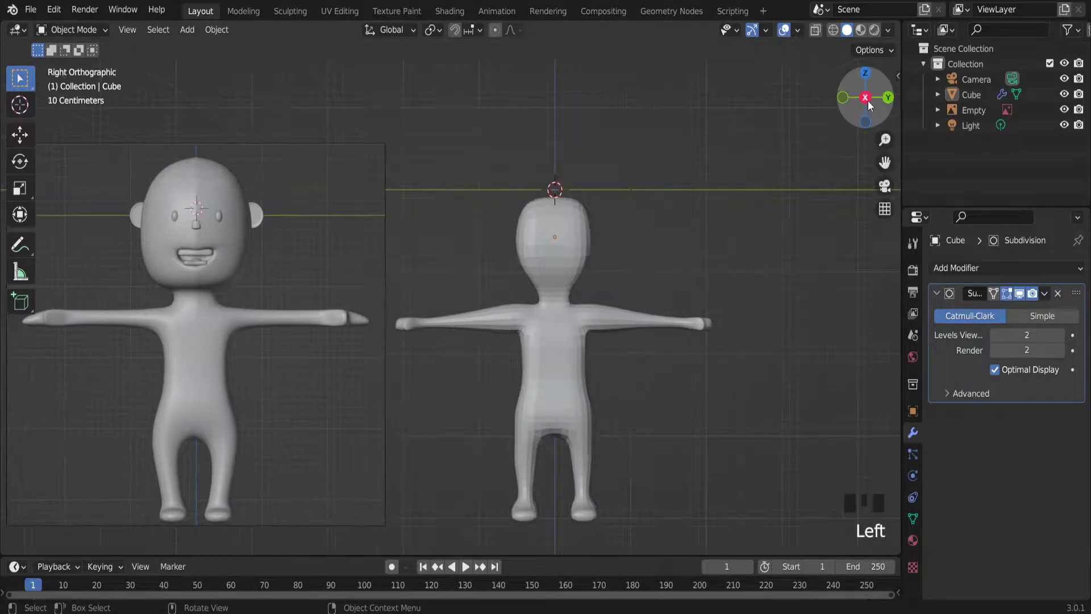
key(shift+a)
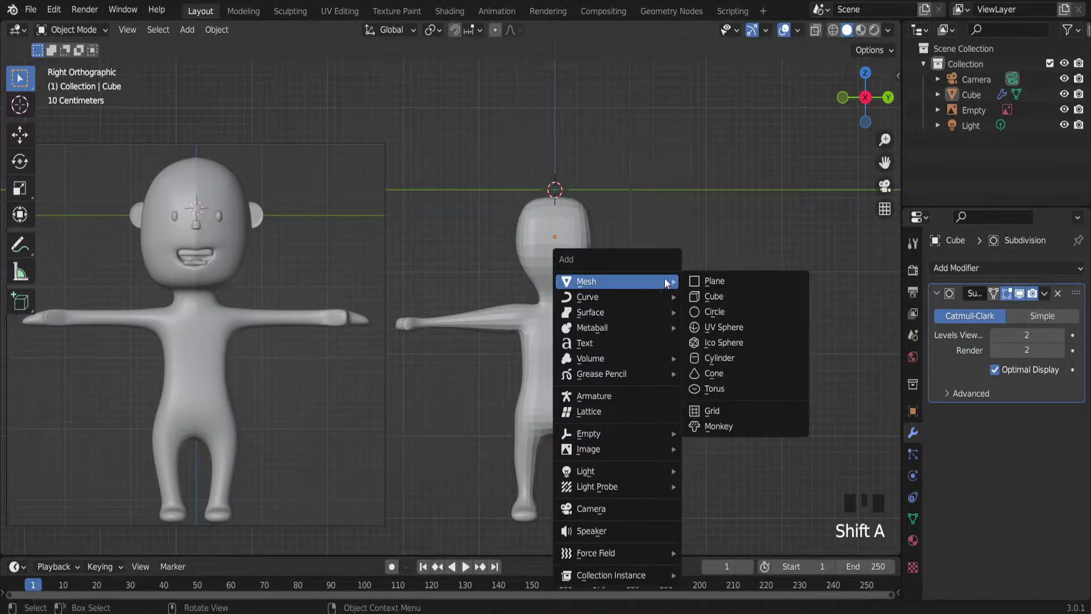
click(761, 329)
middle_drag(614, 226, 703, 222)
key(s)
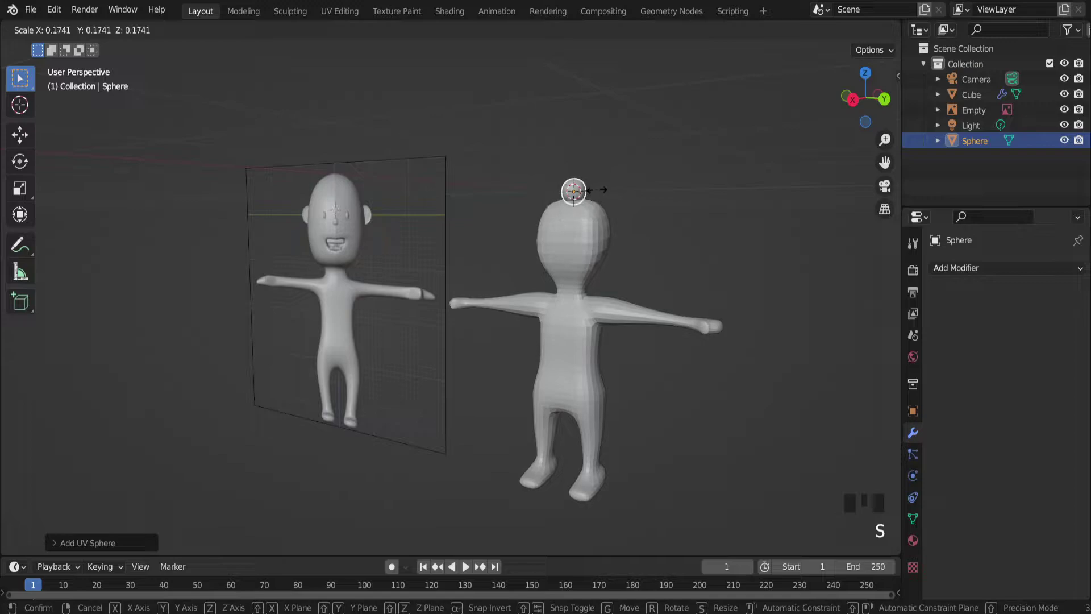
click(591, 188)
Move the body mesh about -0.35 m along the X axis so it sits behind the sphere.
scroll(616, 216, up, 4)
middle_drag(616, 214, 523, 291)
click(527, 312)
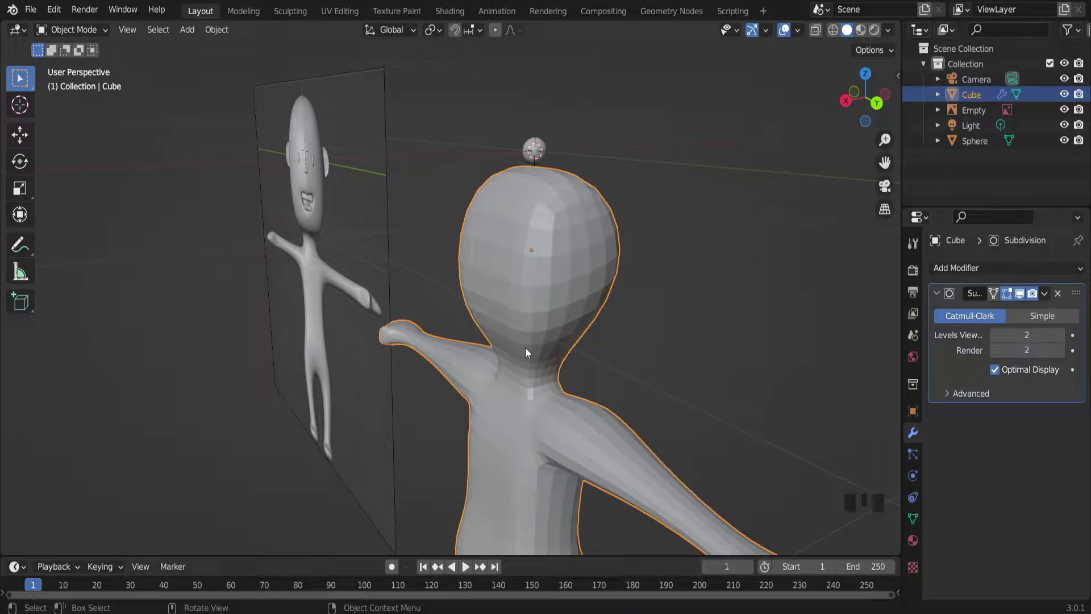
key(g)
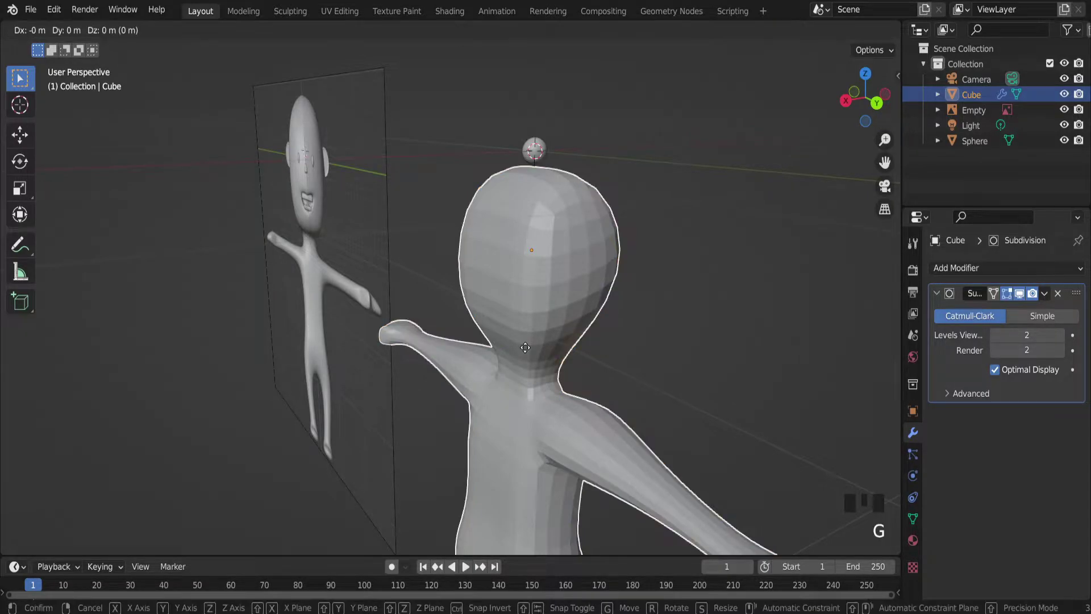
key(x)
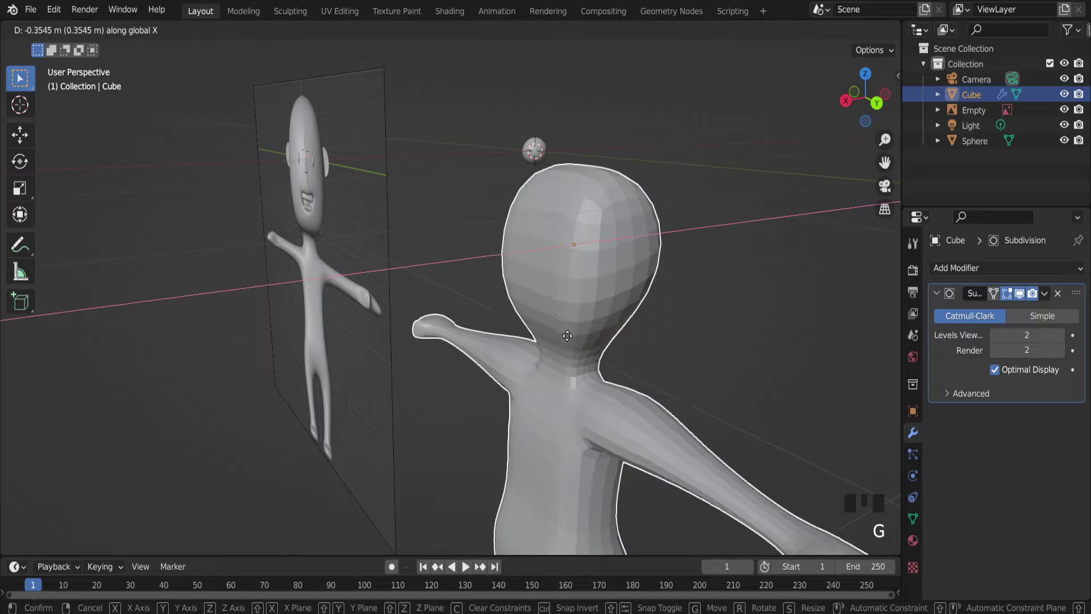
click(567, 336)
scroll(585, 322, down, 2)
middle_drag(586, 322, 641, 288)
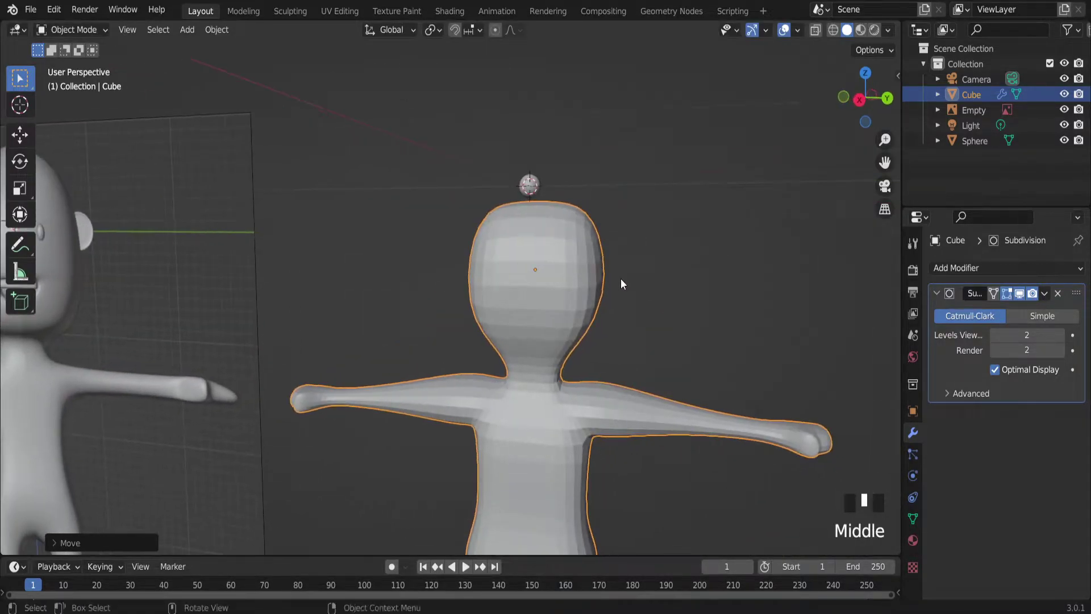
Move the sphere down along the Z axis from above the head to eye height on the face.
click(526, 188)
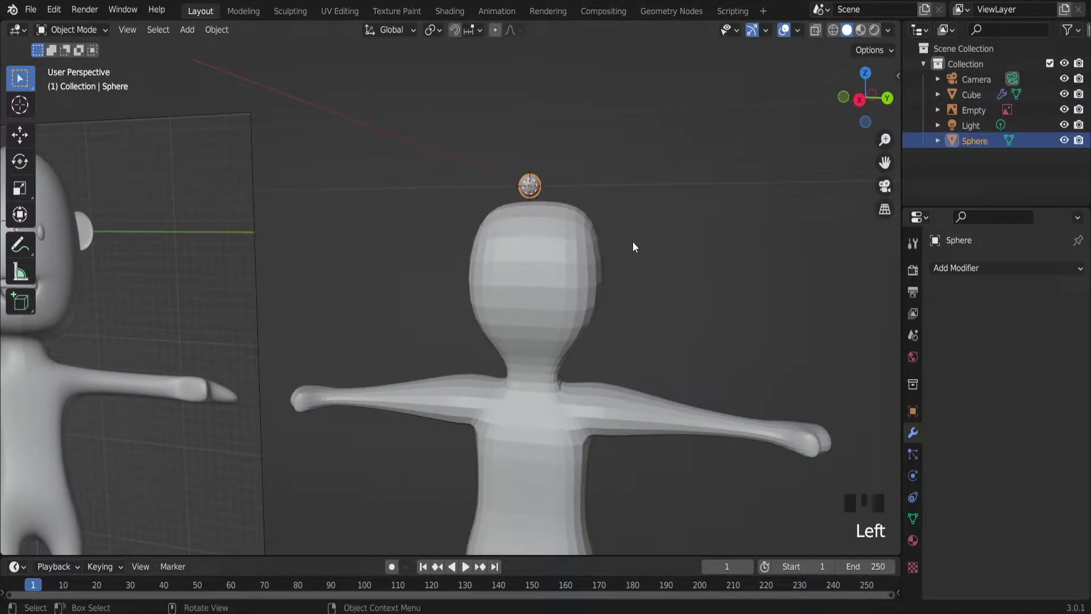
key(g)
key(z)
click(636, 320)
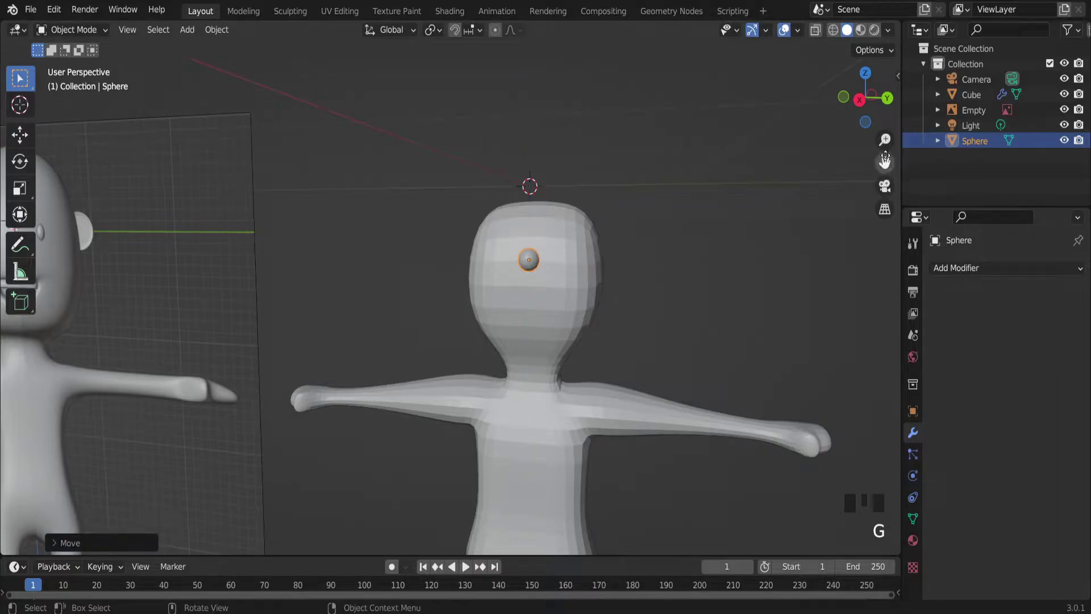
In the right orthographic view, move the sphere along the negative Y axis to one side of the face.
click(859, 100)
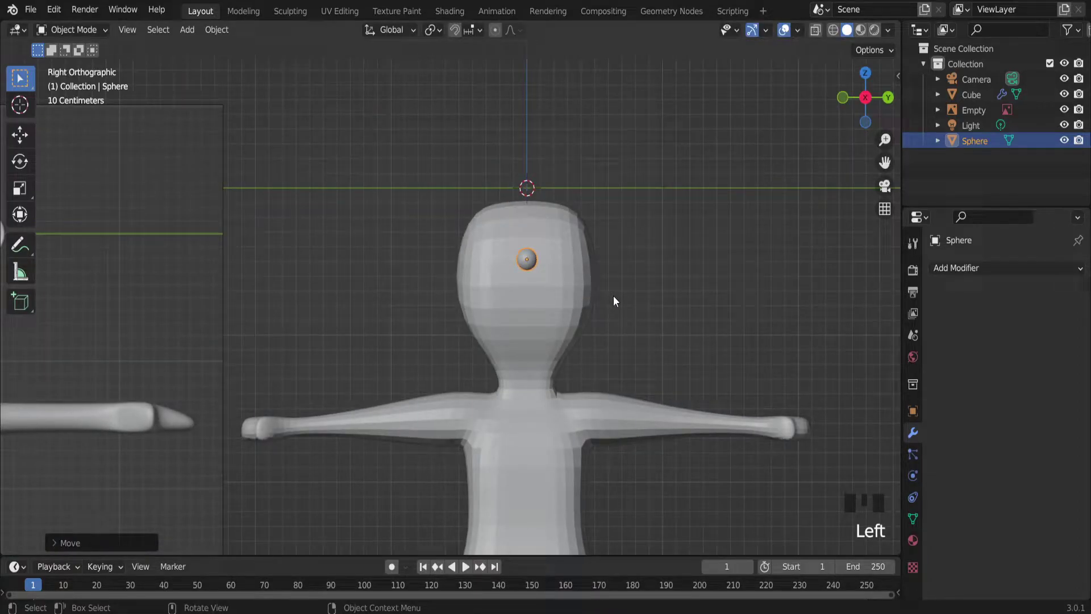
key(g)
key(y)
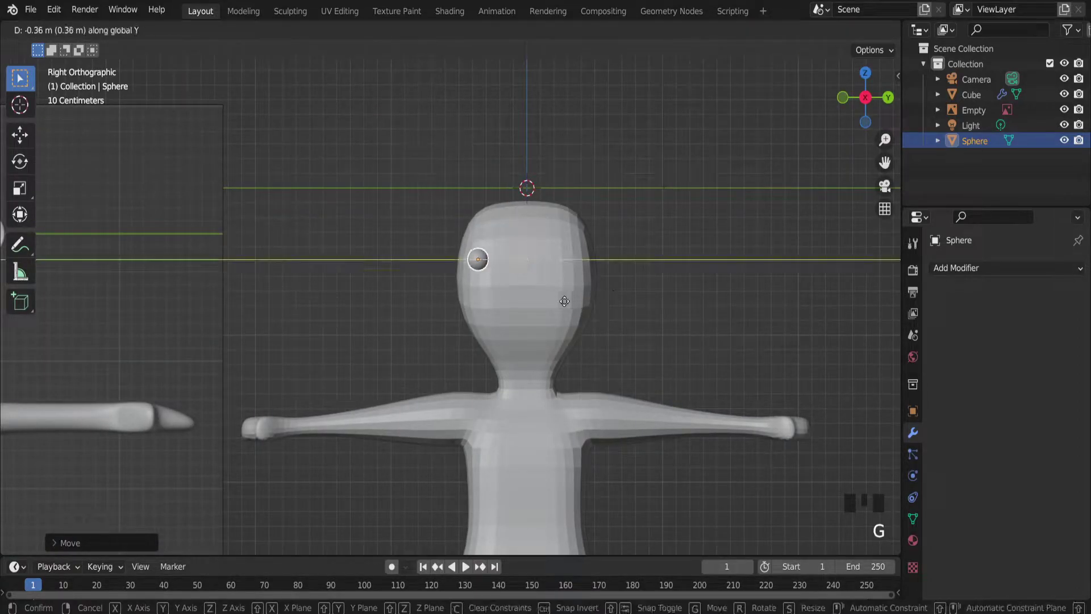
click(584, 302)
scroll(505, 261, up, 3)
scroll(506, 265, up, 3)
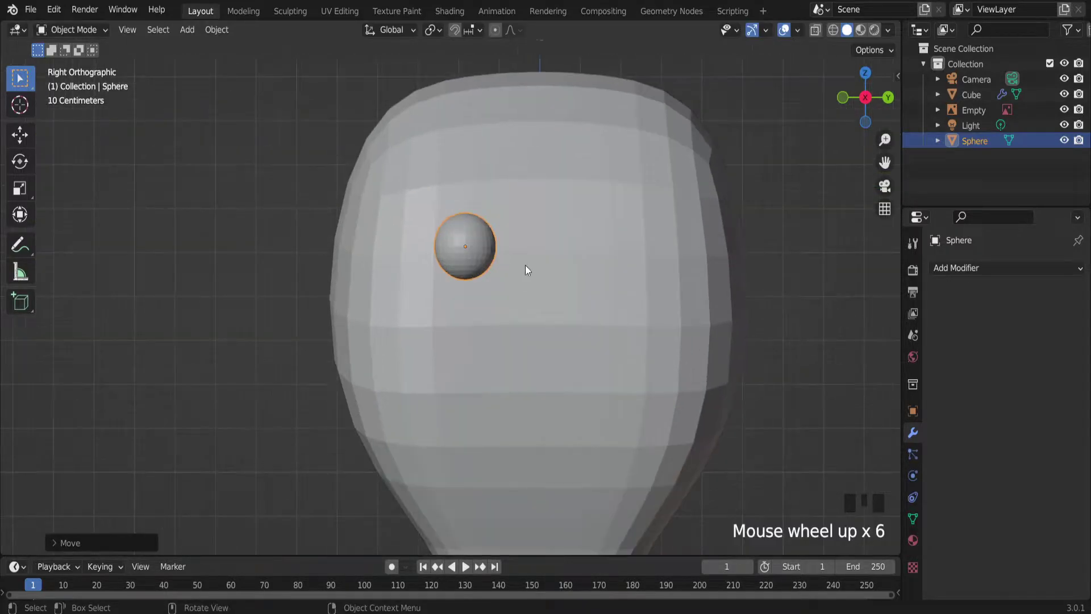
Scale the sphere down and stretch it along the Z axis into a small upright oval eye.
scroll(561, 287, down, 3)
key(s)
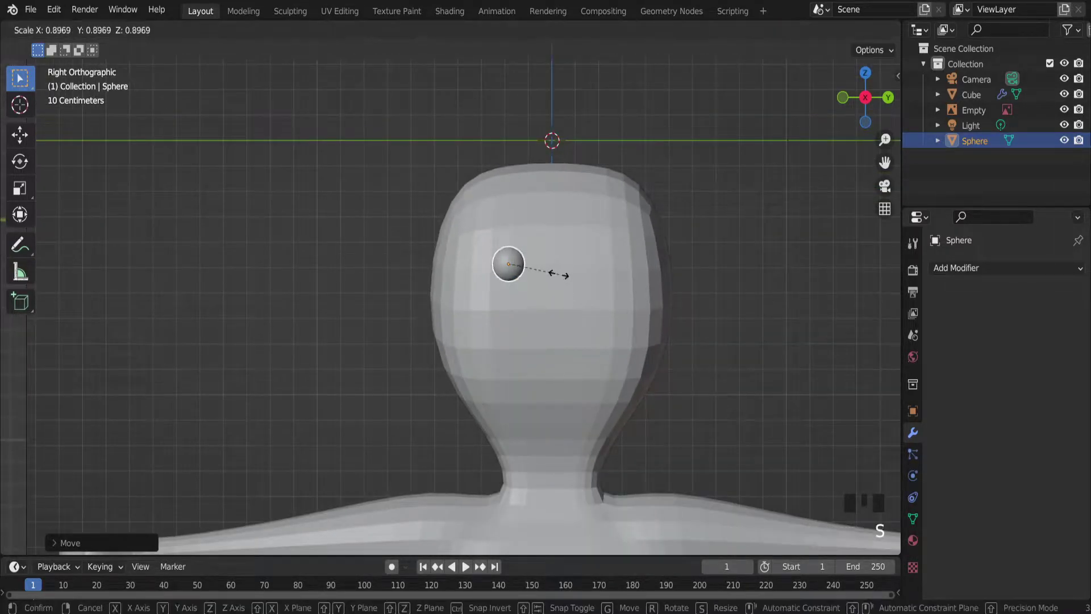
click(537, 269)
key(s)
key(z)
click(553, 266)
Duplicate the eye and place the copy along the Y axis on the opposite side of the face.
scroll(554, 267, down, 3)
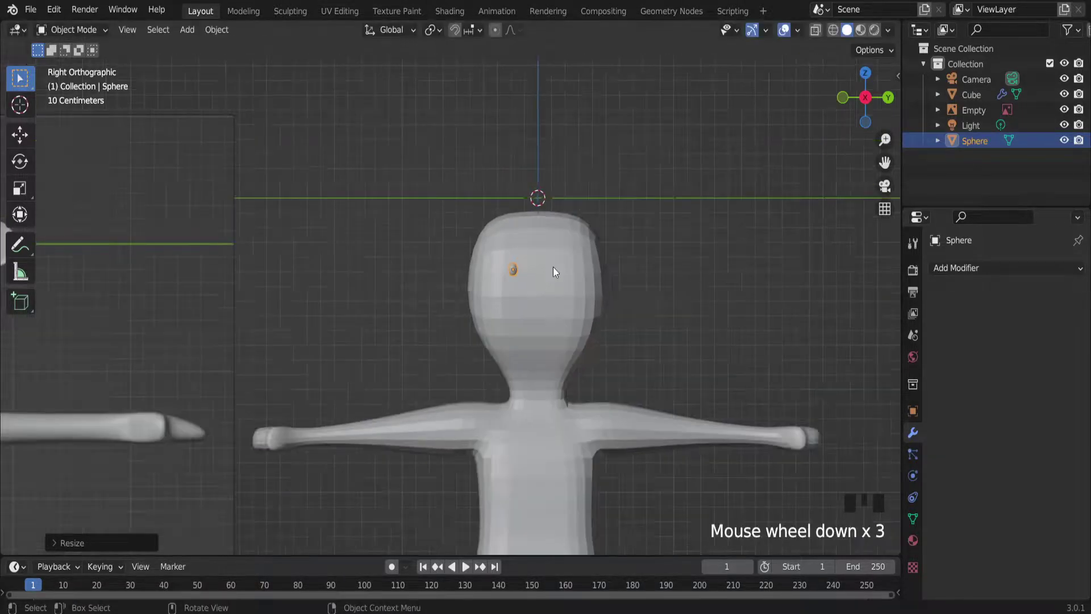
key(shift+d)
key(y)
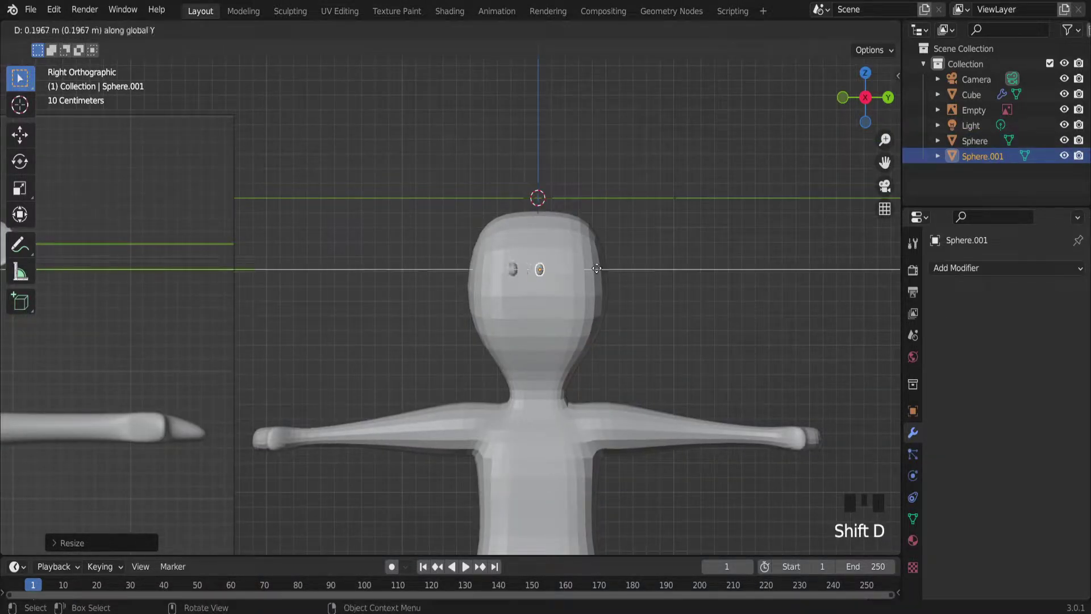
click(607, 274)
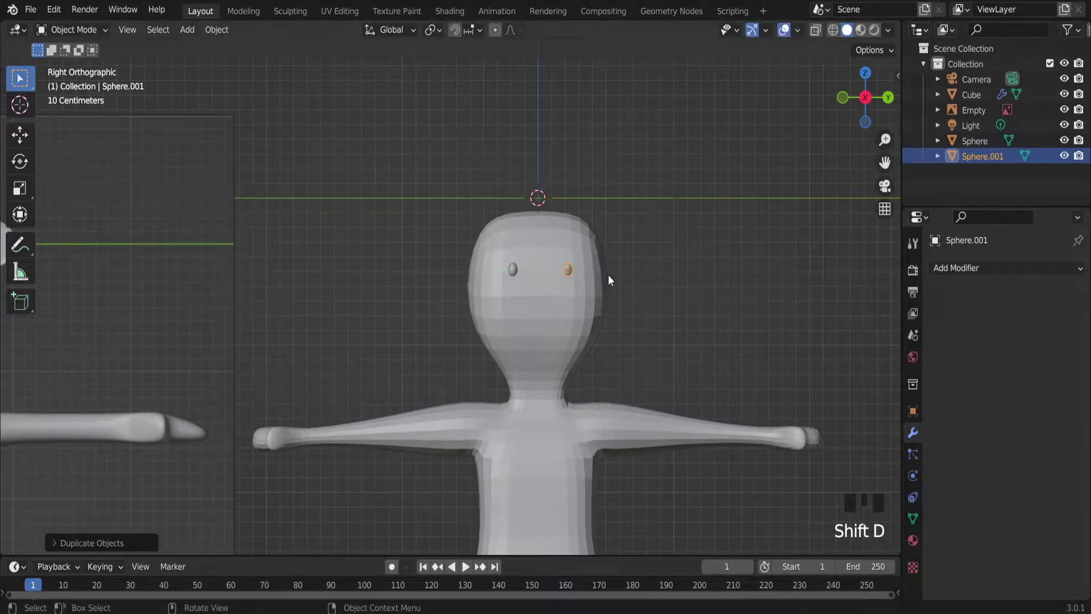
Examine the reference character's mouth and compare its position with the body model's face.
scroll(608, 276, down, 4)
click(659, 303)
scroll(659, 303, down, 2)
scroll(429, 278, up, 3)
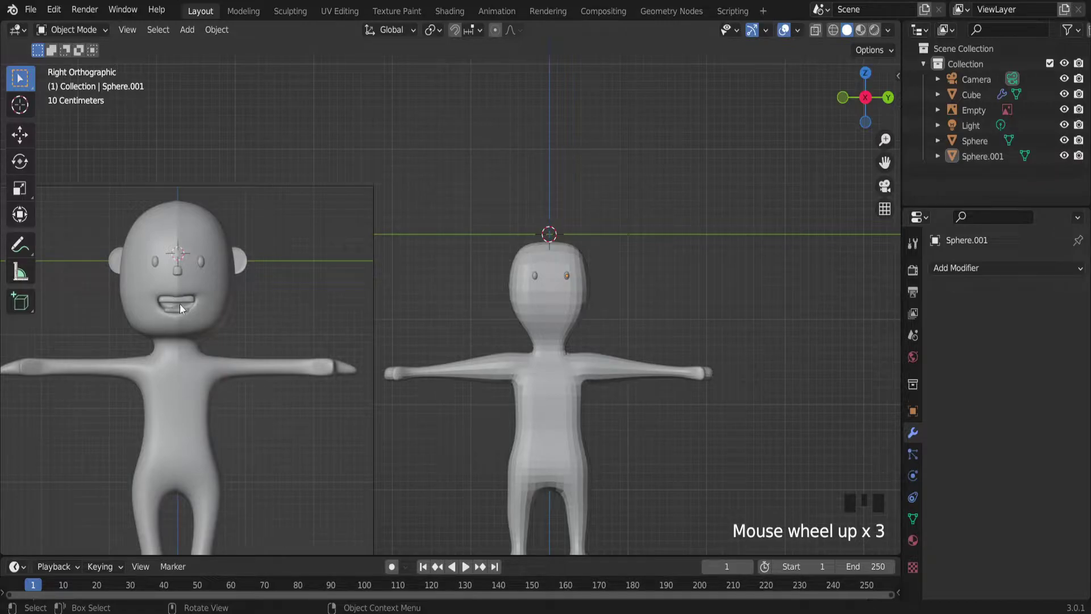
scroll(176, 302, up, 6)
scroll(178, 298, down, 4)
scroll(156, 301, down, 2)
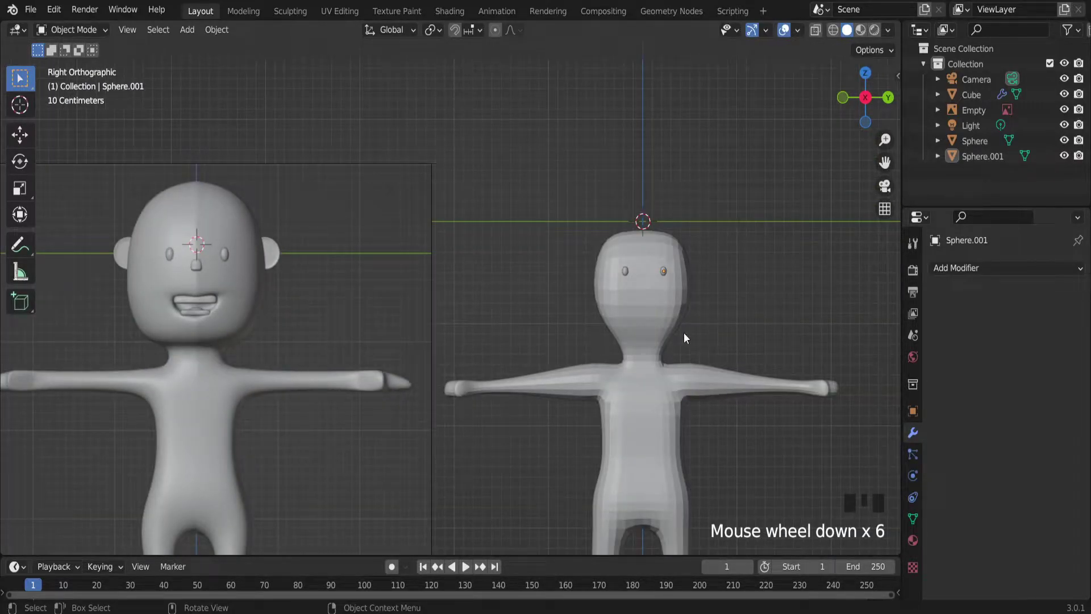
scroll(731, 294, down, 2)
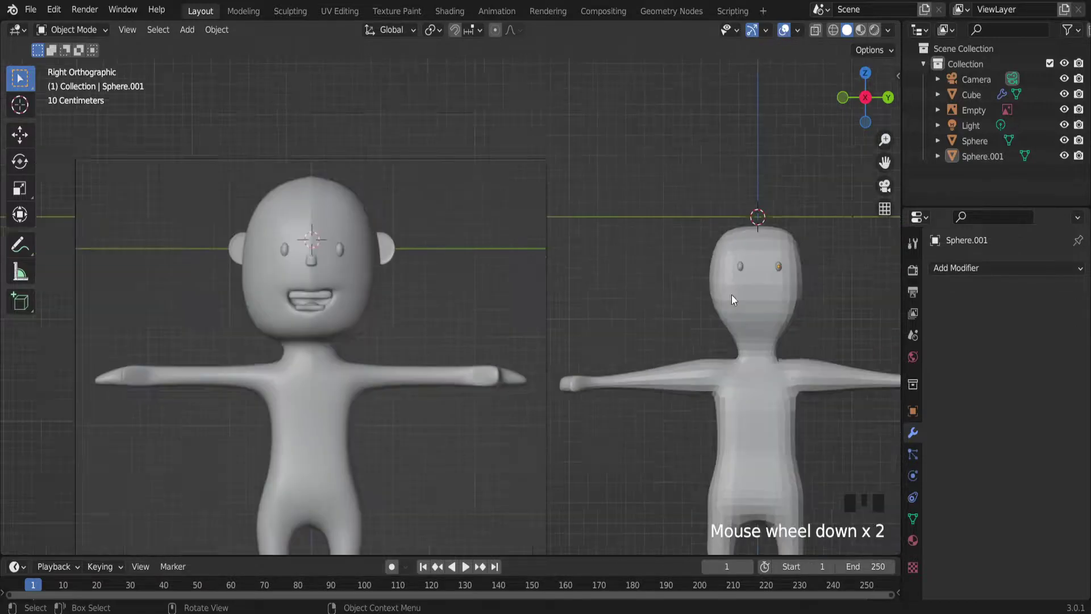
Set the body mesh's Subdivision modifier to 1 for both viewport and render levels, and apply the modifier.
click(787, 319)
click(773, 305)
scroll(772, 305, up, 4)
key(Tab)
key(Tab)
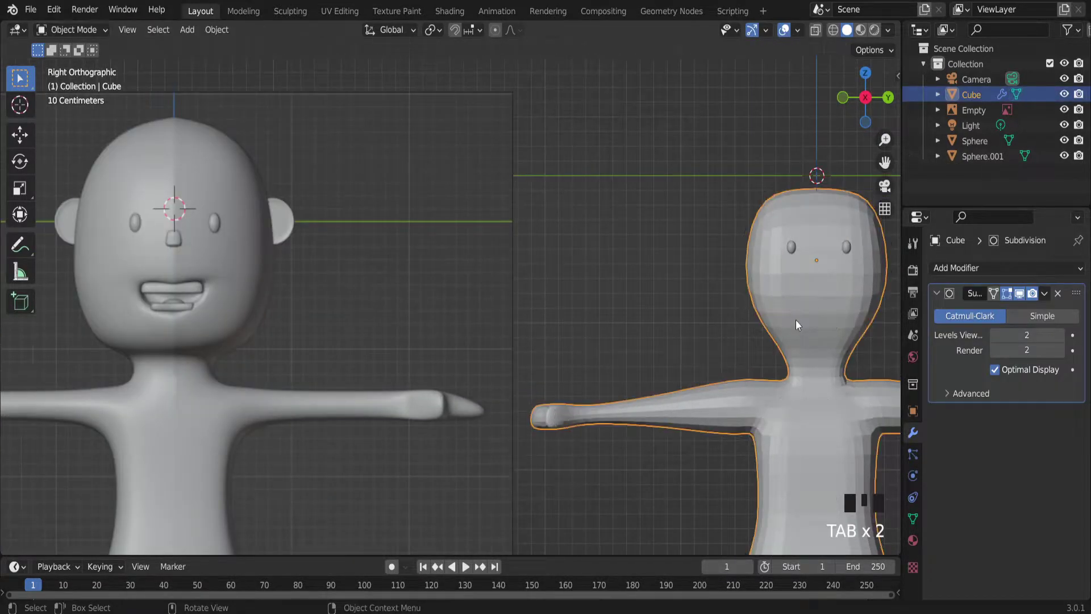
drag(884, 161, 579, 236)
scroll(523, 257, up, 2)
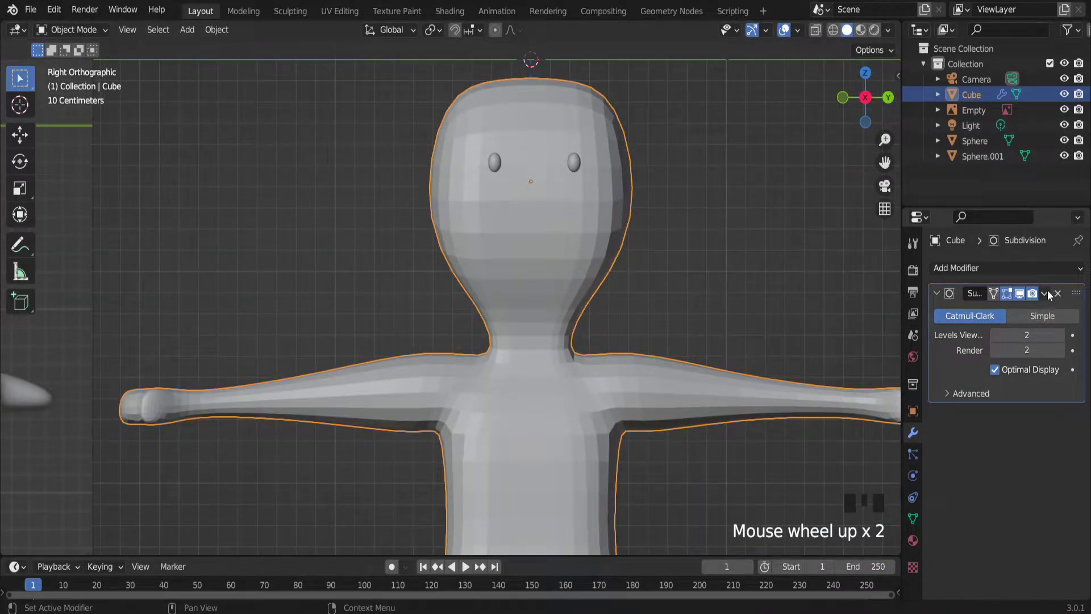
click(994, 334)
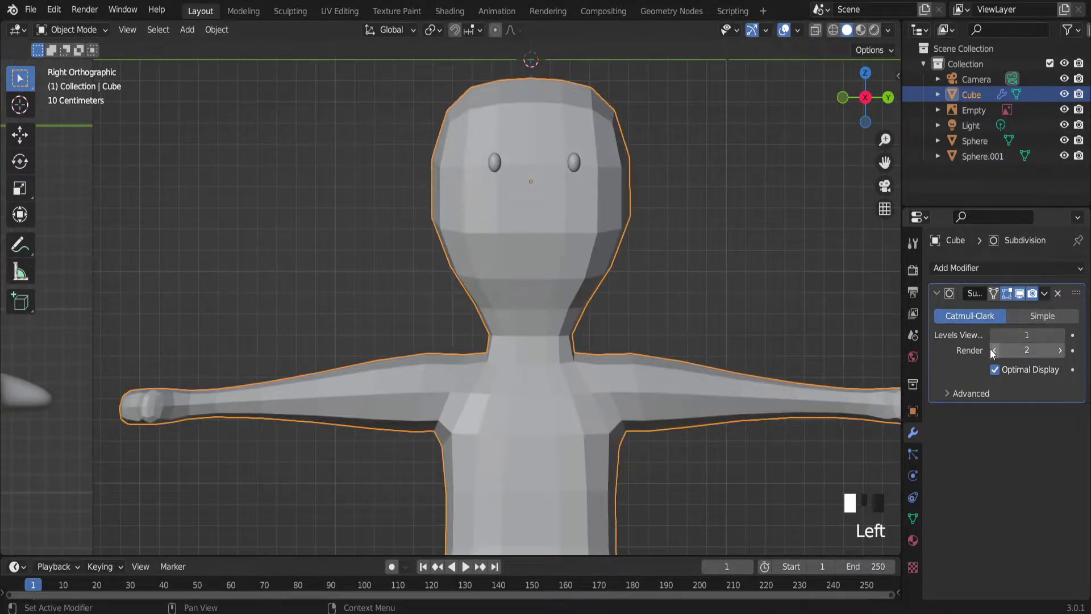
click(994, 350)
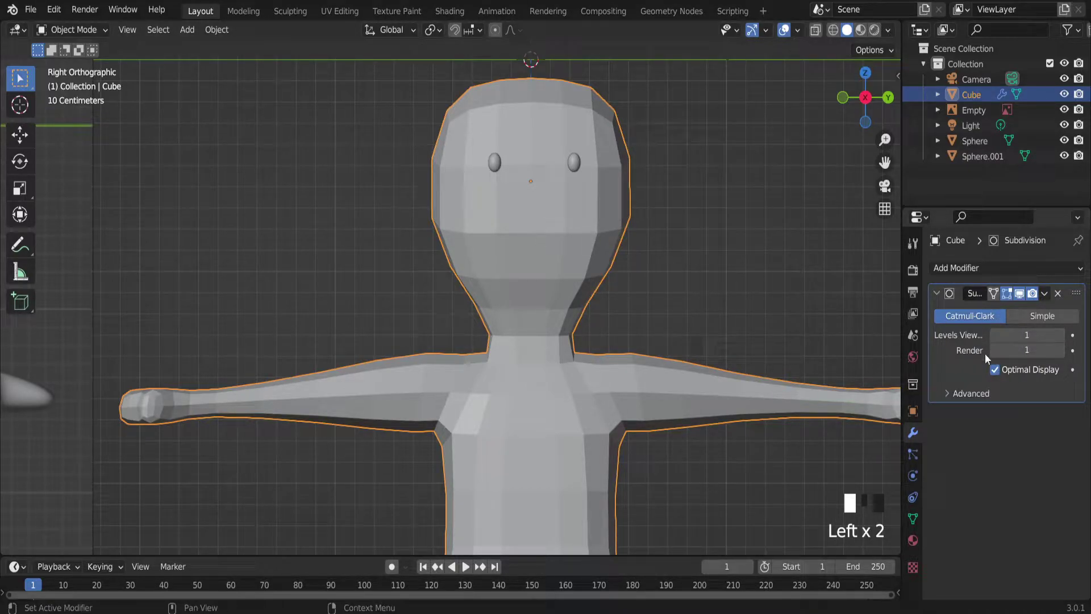
click(1044, 293)
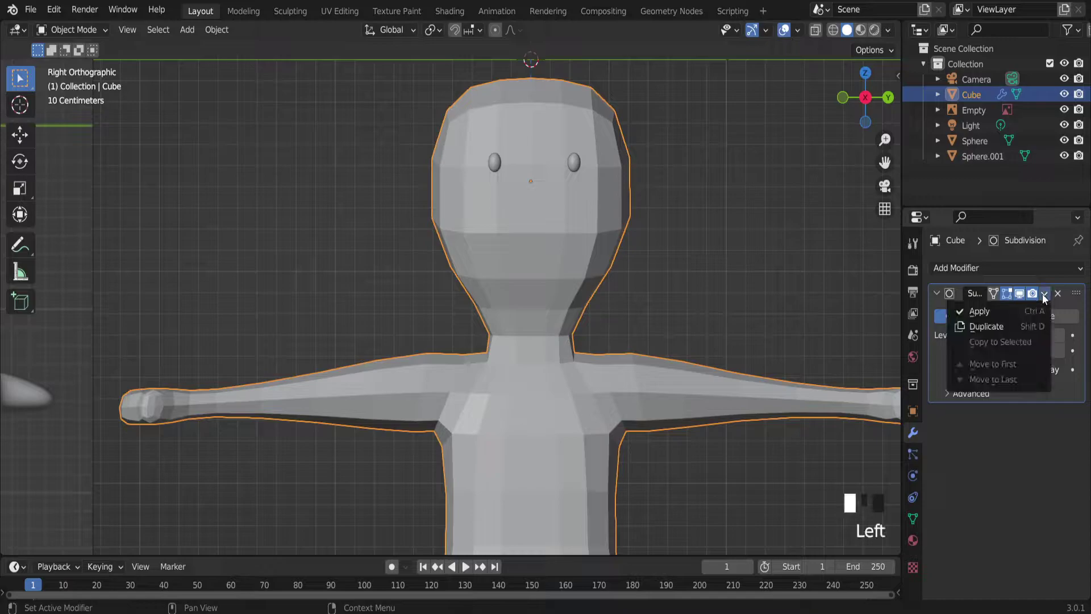
click(997, 313)
Enter Edit Mode on the body mesh and switch to face selection for working on the lower face.
key(Tab)
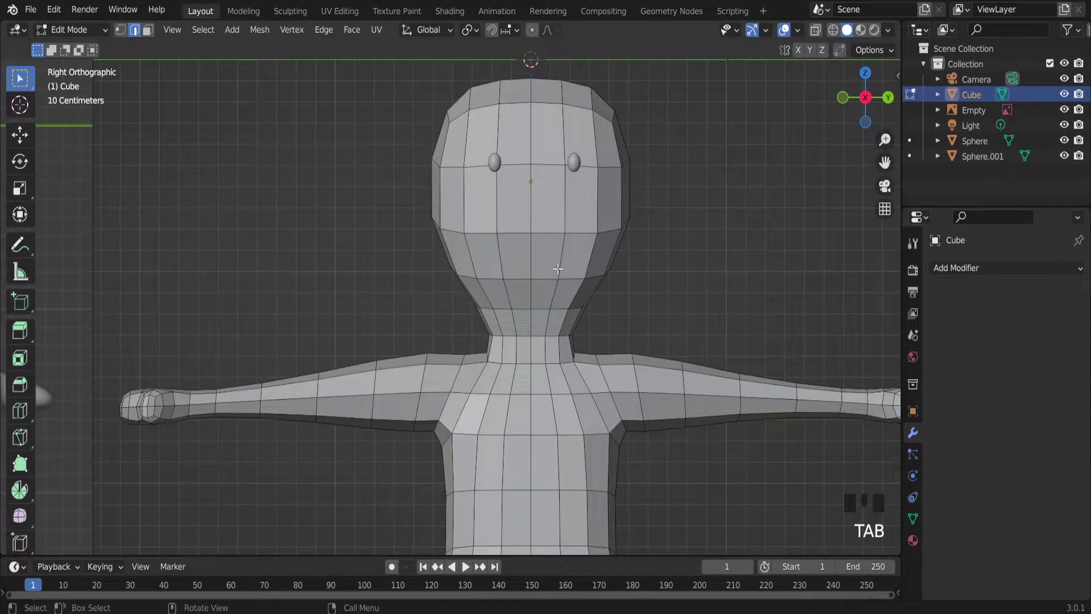
scroll(557, 269, down, 4)
scroll(557, 270, up, 6)
scroll(553, 270, down, 3)
scroll(552, 270, up, 2)
scroll(551, 270, down, 5)
scroll(540, 272, up, 9)
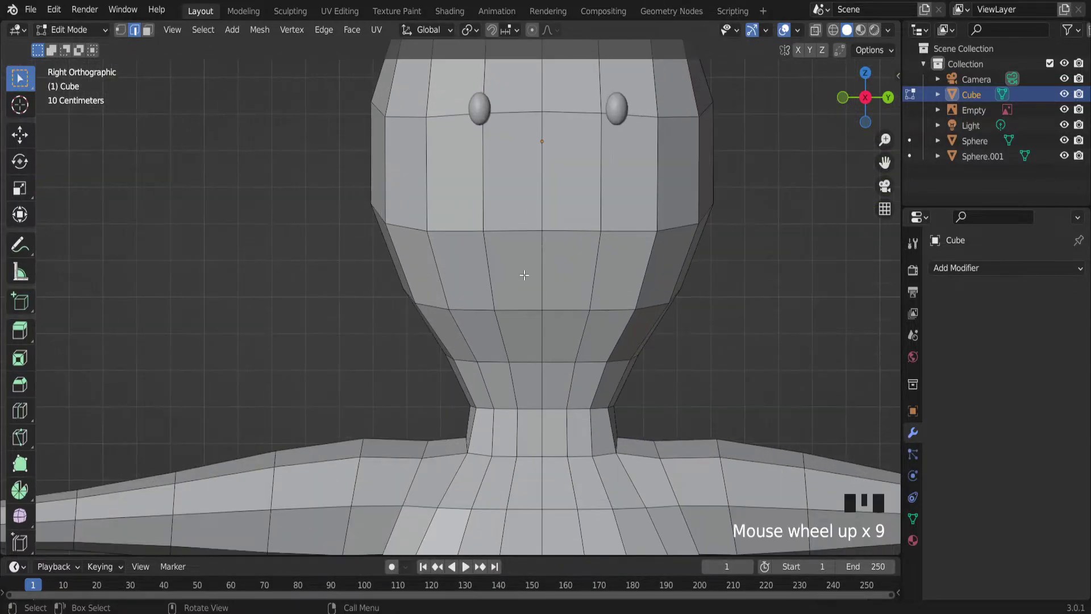
click(531, 277)
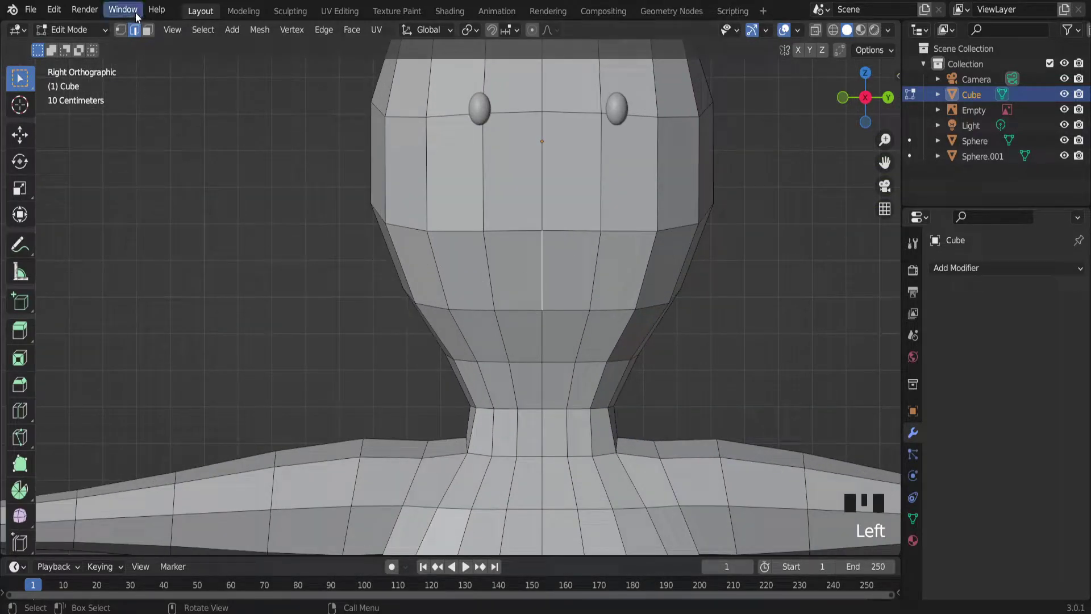
click(147, 30)
Delete the two adjacent central front faces below the eyes to open a hole for the mouth.
middle_drag(575, 307, 564, 293)
click(523, 270)
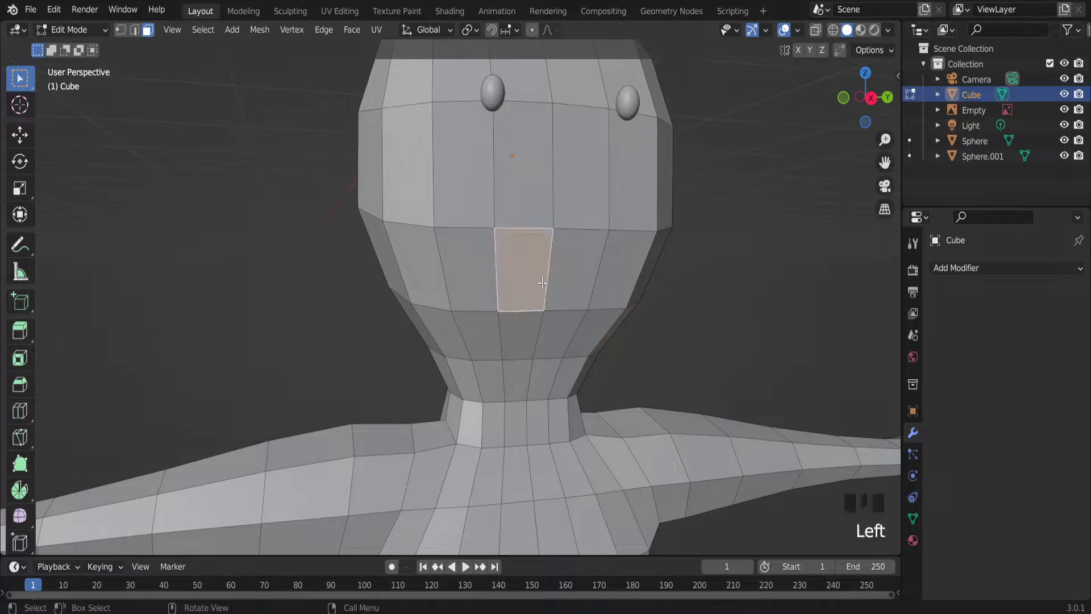
shift+click(574, 271)
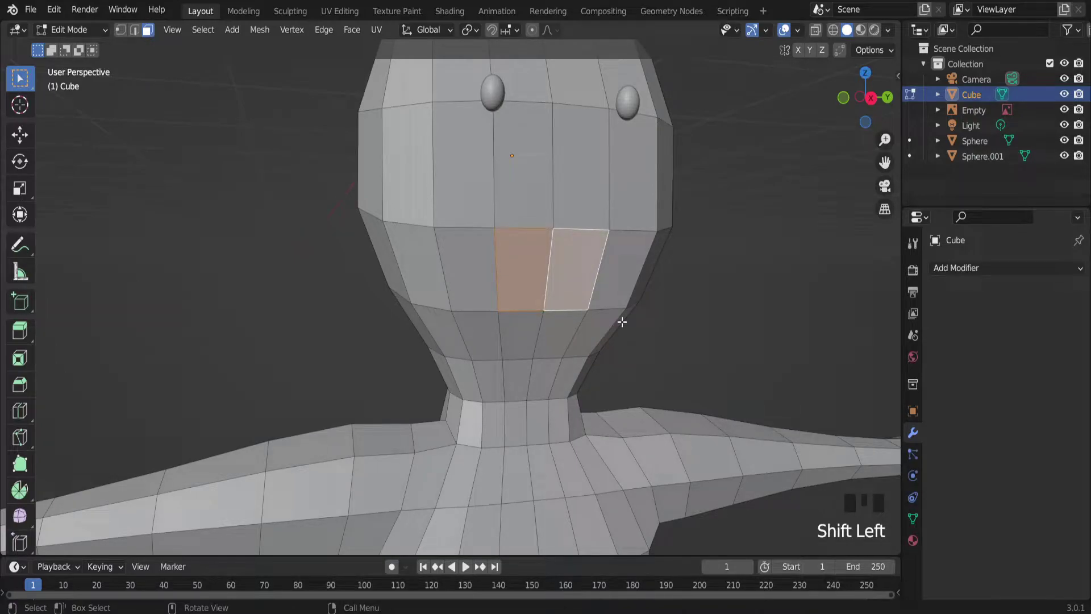
key(x)
click(590, 357)
Select the boundary edge loop of the mouth hole and extrude it inward into the head along the X axis.
middle_drag(714, 348, 68, 87)
click(134, 30)
scroll(708, 319, up, 2)
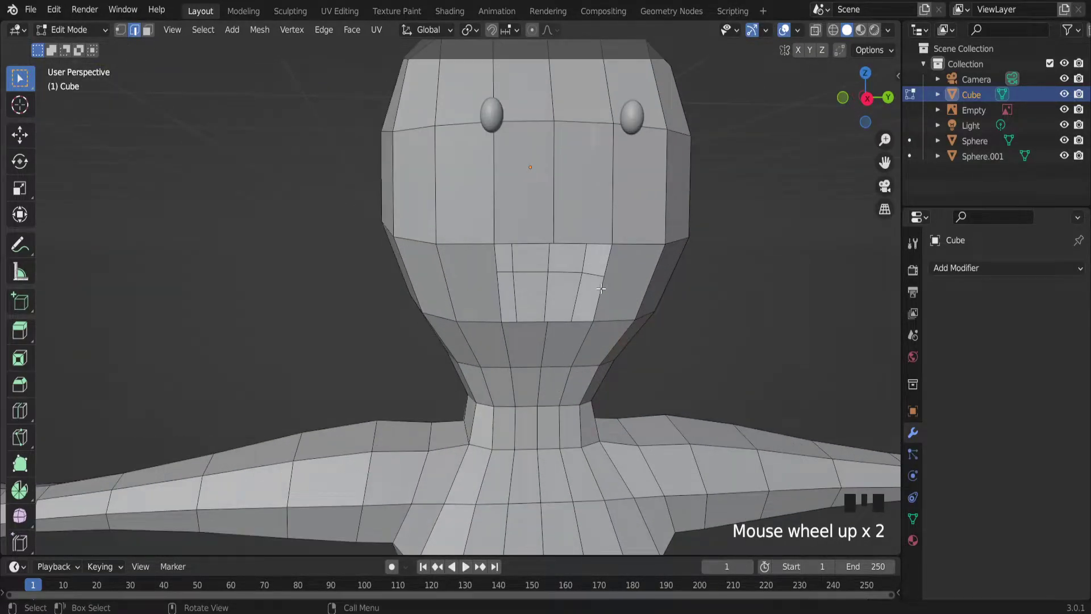
alt+click(601, 289)
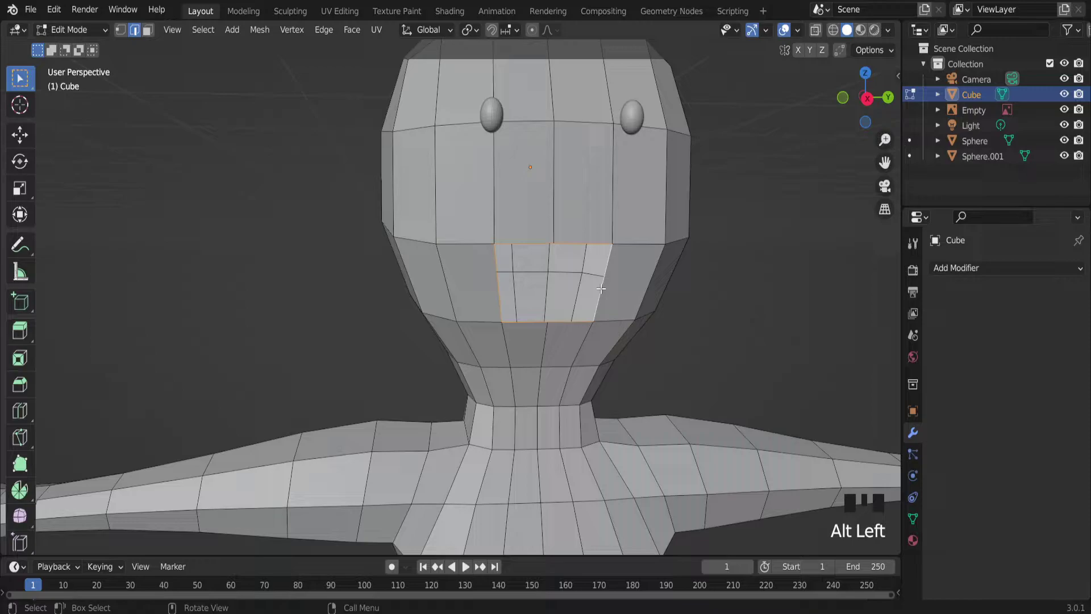
middle_drag(601, 288, 671, 319)
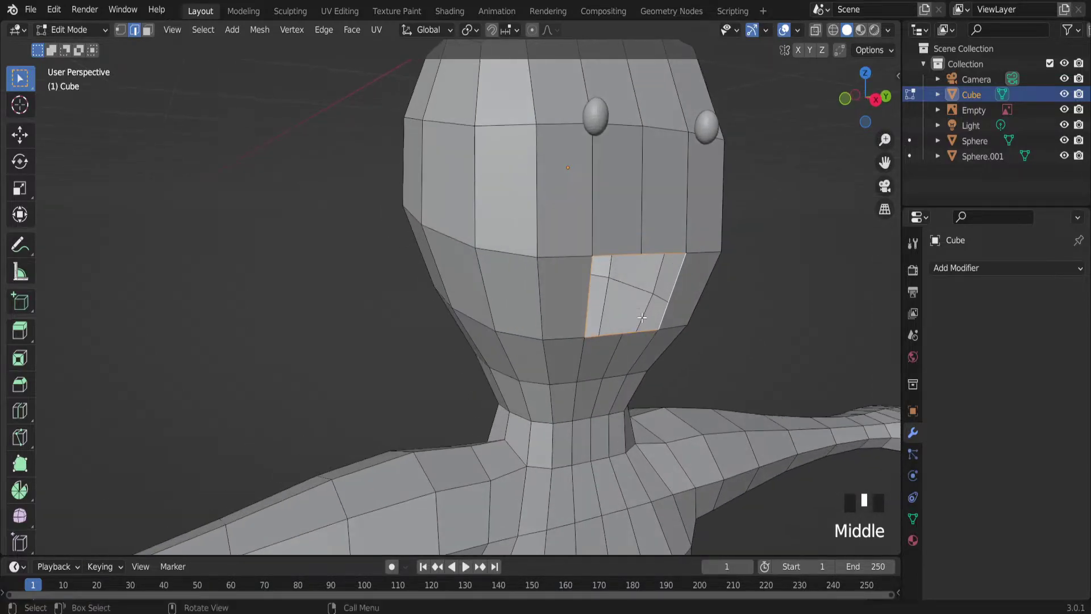
scroll(671, 318, up, 3)
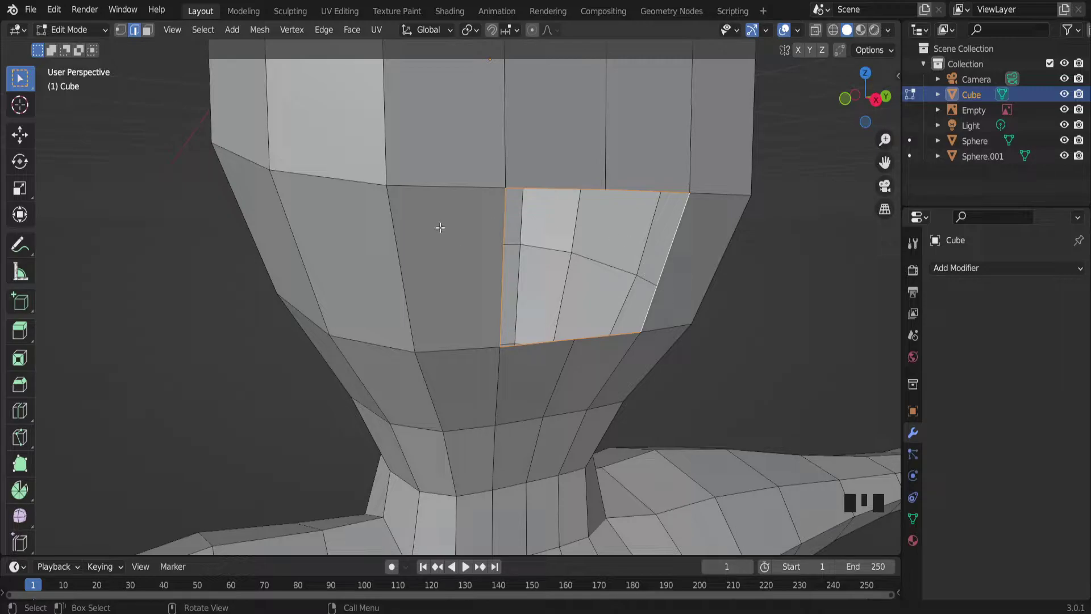
key(e)
key(x)
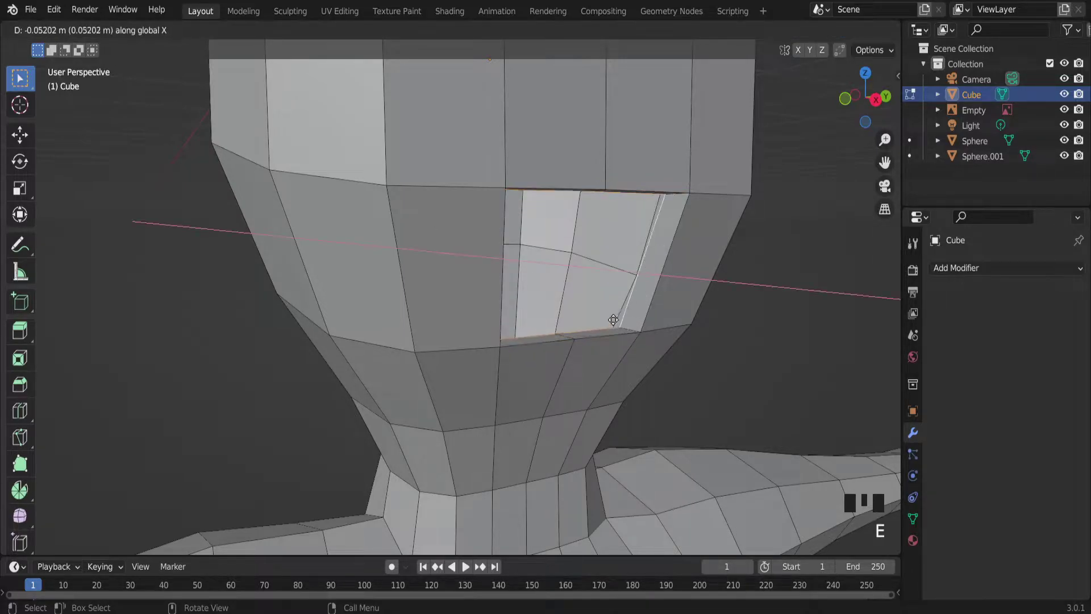
click(569, 268)
Fill the extruded inner rim of the mouth with a face and return to Object Mode.
scroll(568, 295, down, 3)
middle_drag(568, 306, 598, 296)
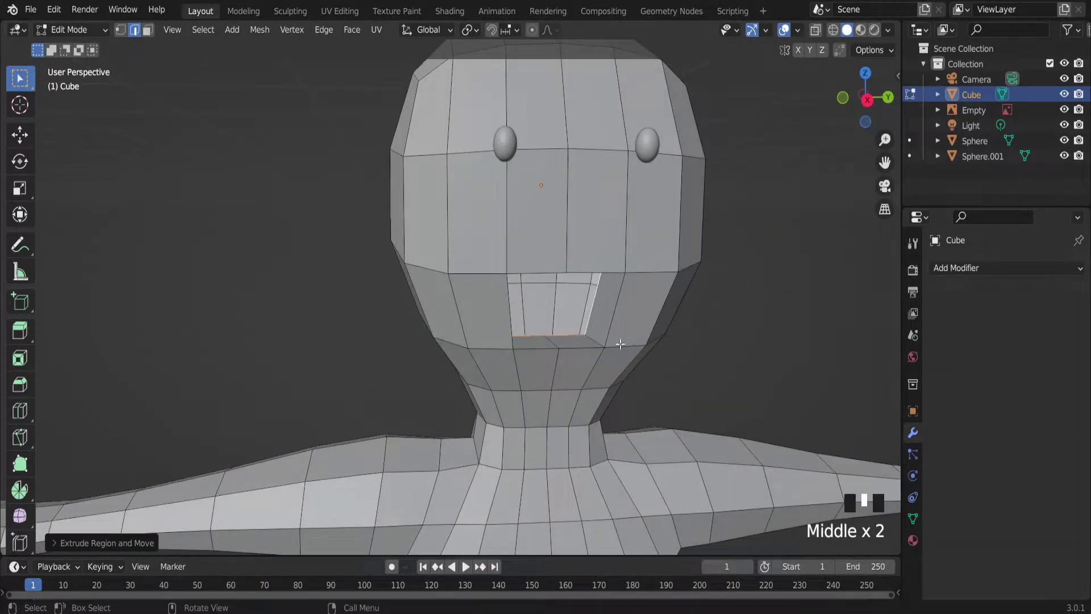
key(f)
key(Tab)
key(Tab)
scroll(616, 322, up, 2)
key(Tab)
Add a Subdivision Surface modifier to the body mesh and set its render level to 1.
middle_drag(615, 323, 625, 356)
scroll(563, 319, down, 9)
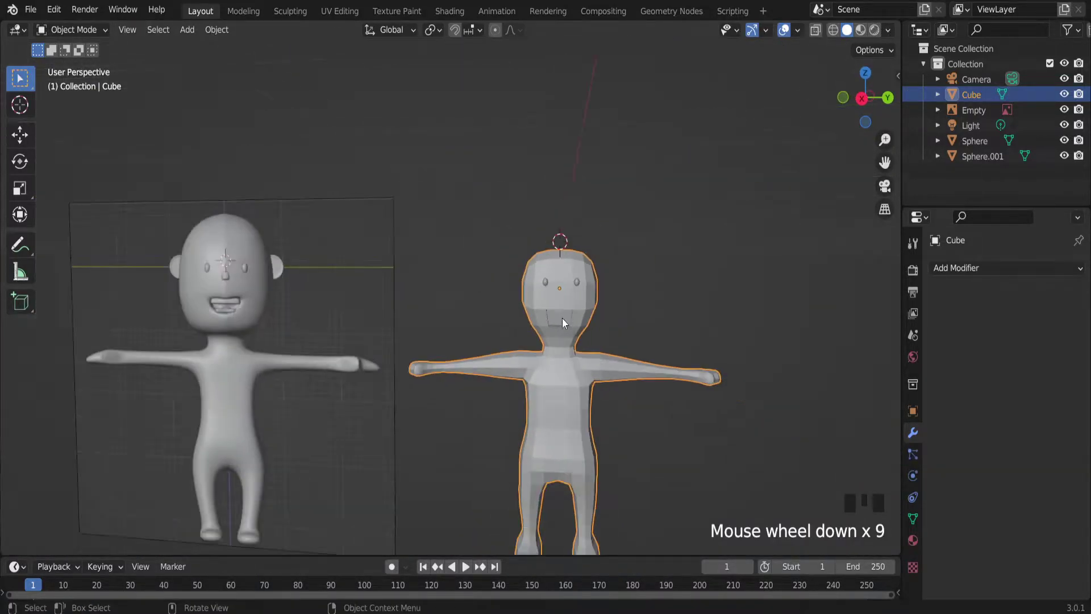
scroll(568, 318, up, 8)
middle_drag(537, 310, 589, 293)
scroll(557, 299, up, 3)
key(Tab)
key(Tab)
click(966, 270)
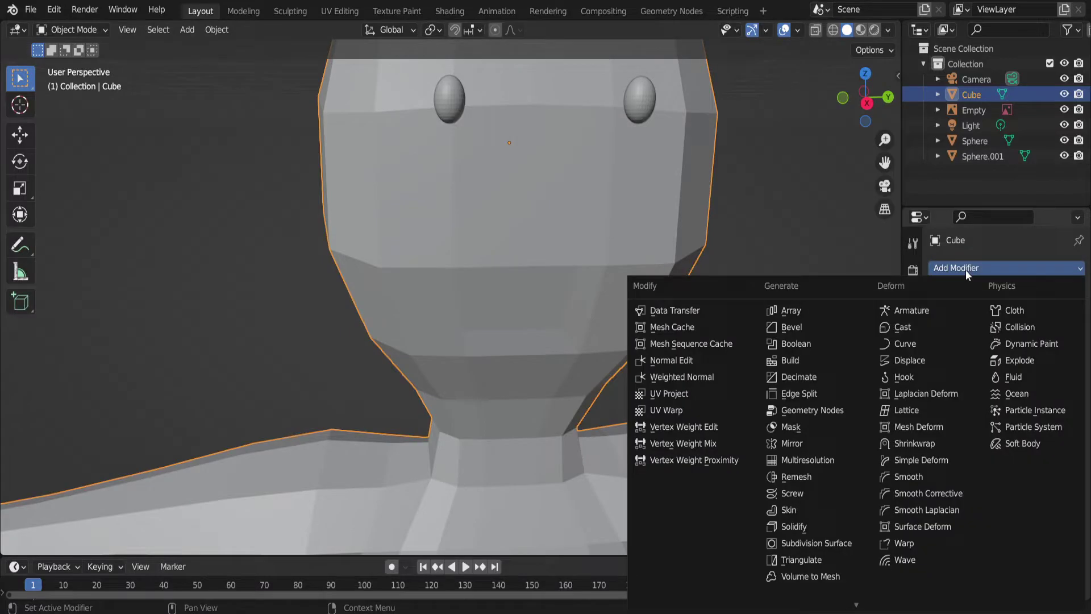
click(831, 545)
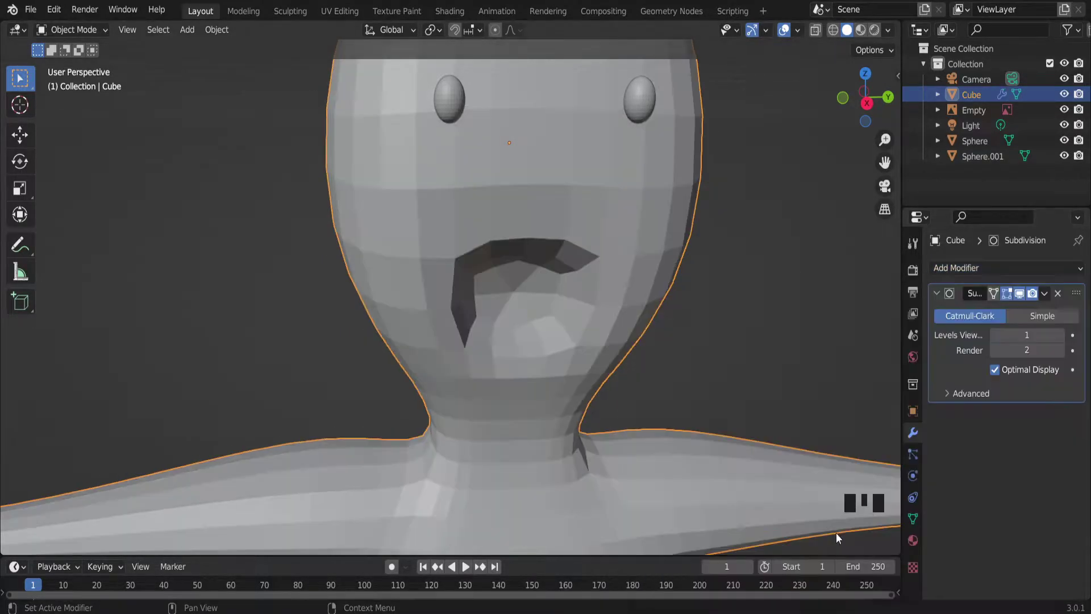
click(995, 350)
scroll(546, 323, down, 3)
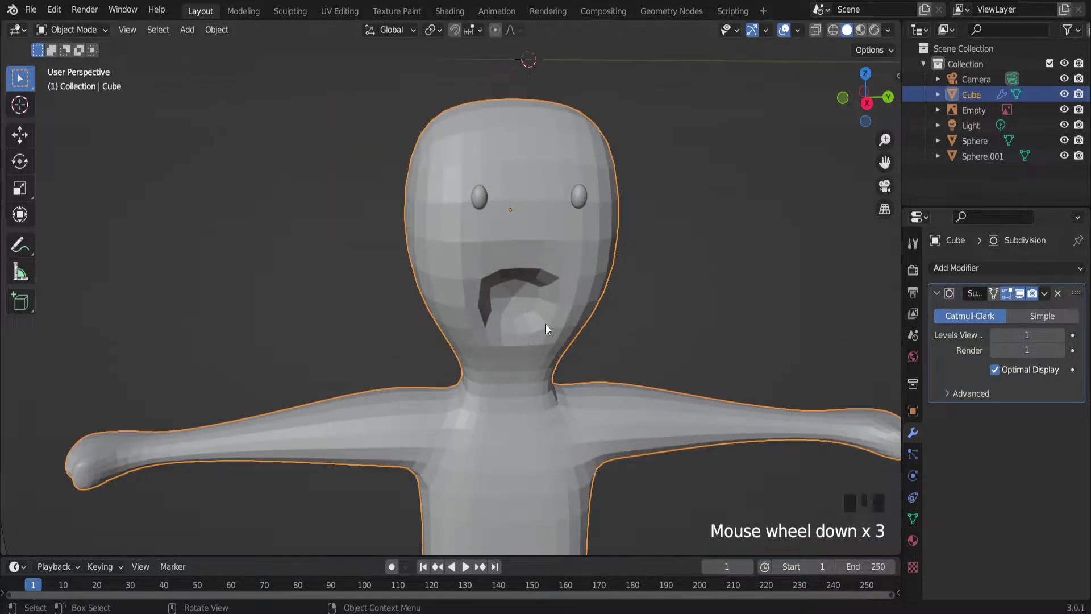
Enter Edit Mode on the body mesh and examine the shape of the reference character's mouth.
key(Tab)
scroll(546, 295, up, 3)
middle_drag(542, 297, 541, 297)
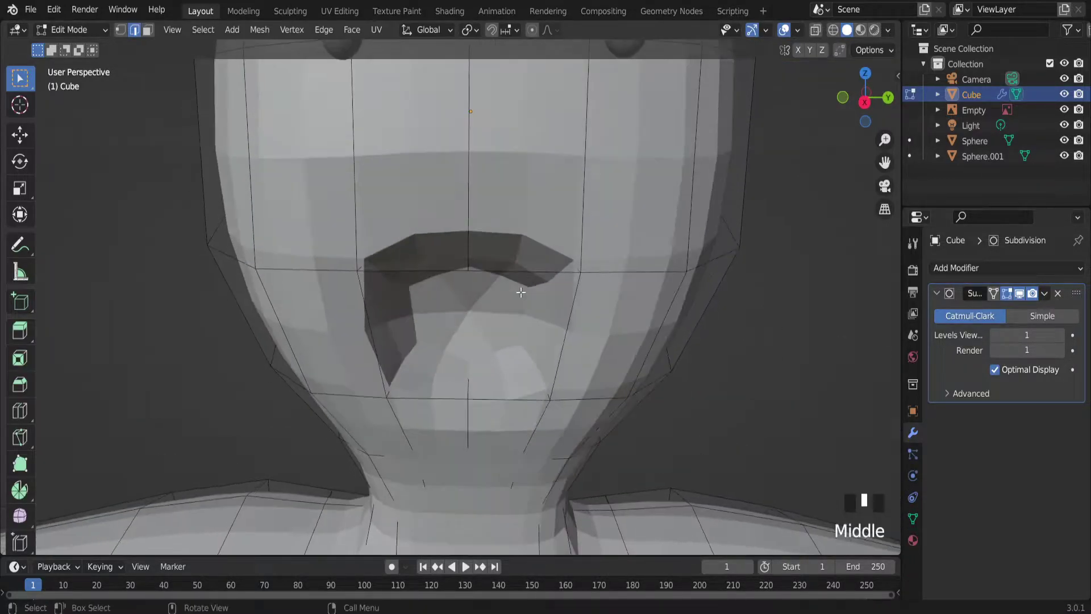
scroll(542, 298, down, 8)
scroll(541, 298, down, 6)
scroll(321, 308, up, 6)
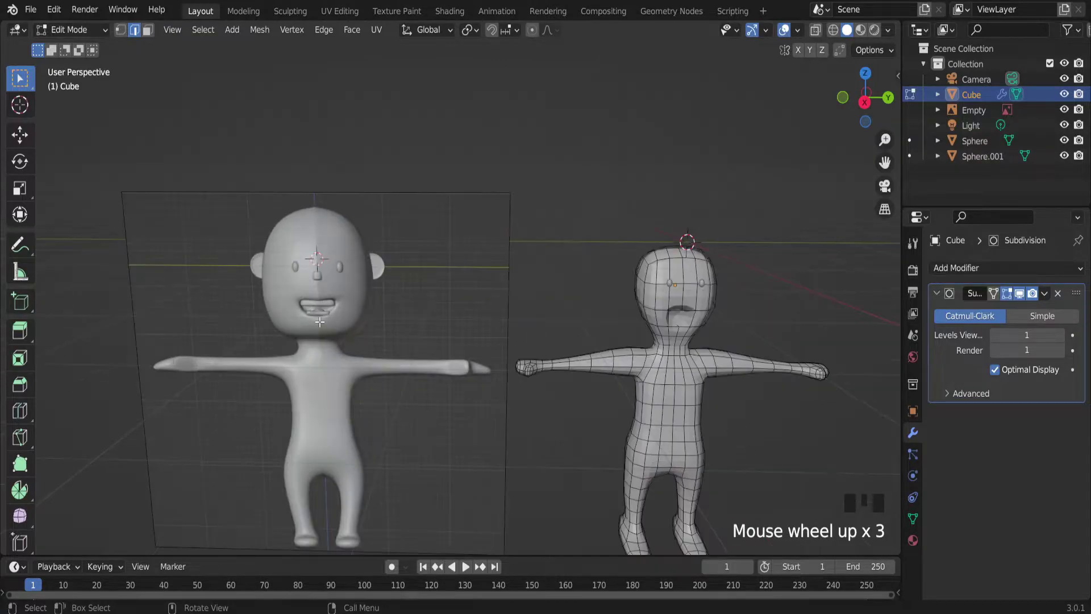
scroll(665, 322, down, 6)
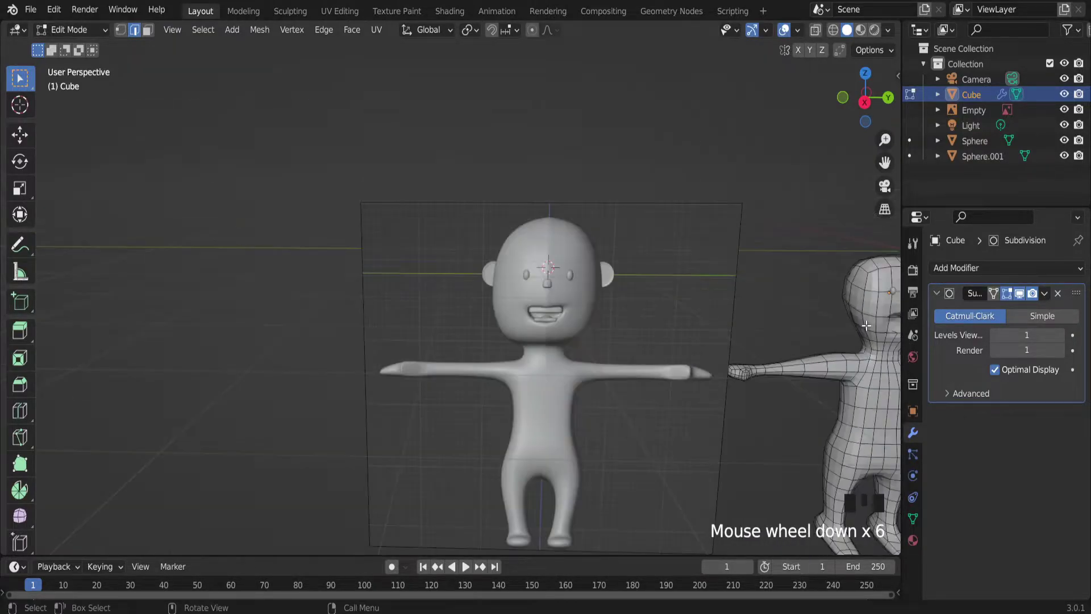
scroll(587, 302, up, 4)
scroll(540, 321, down, 6)
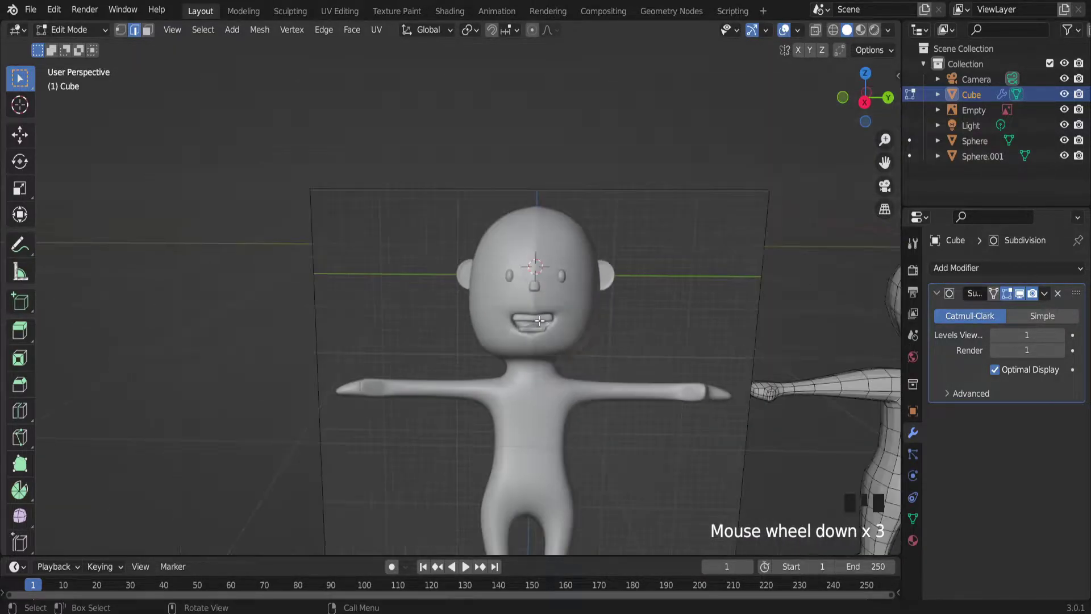
scroll(718, 319, up, 10)
Lower the middle edge of the mouth's upper lip along the Z axis to make the upper lip dip at its centre.
middle_drag(622, 287, 549, 249)
scroll(548, 248, up, 1)
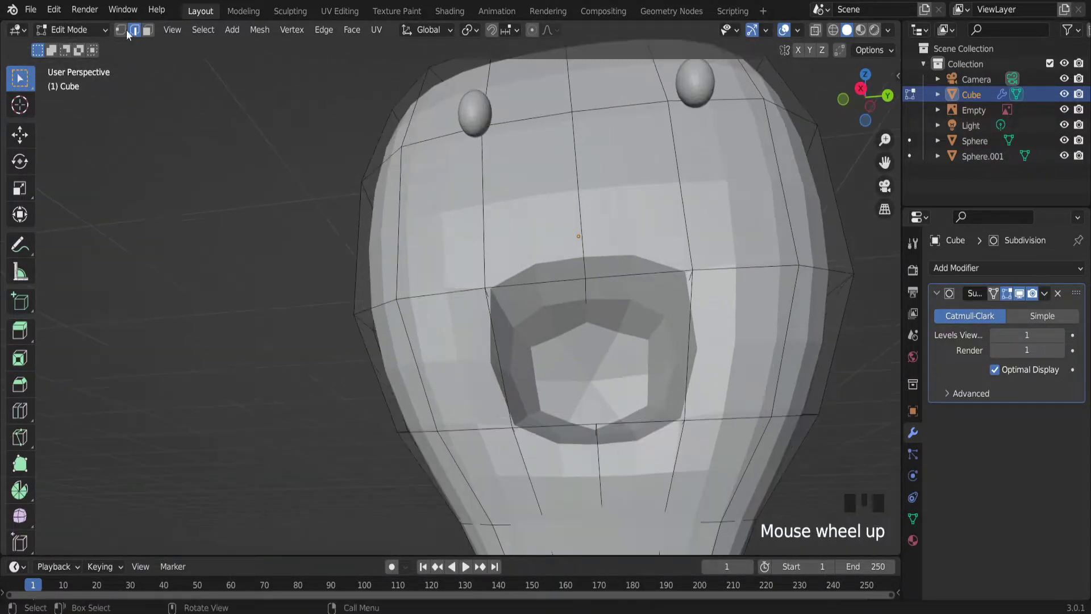
click(615, 311)
middle_drag(618, 312, 641, 320)
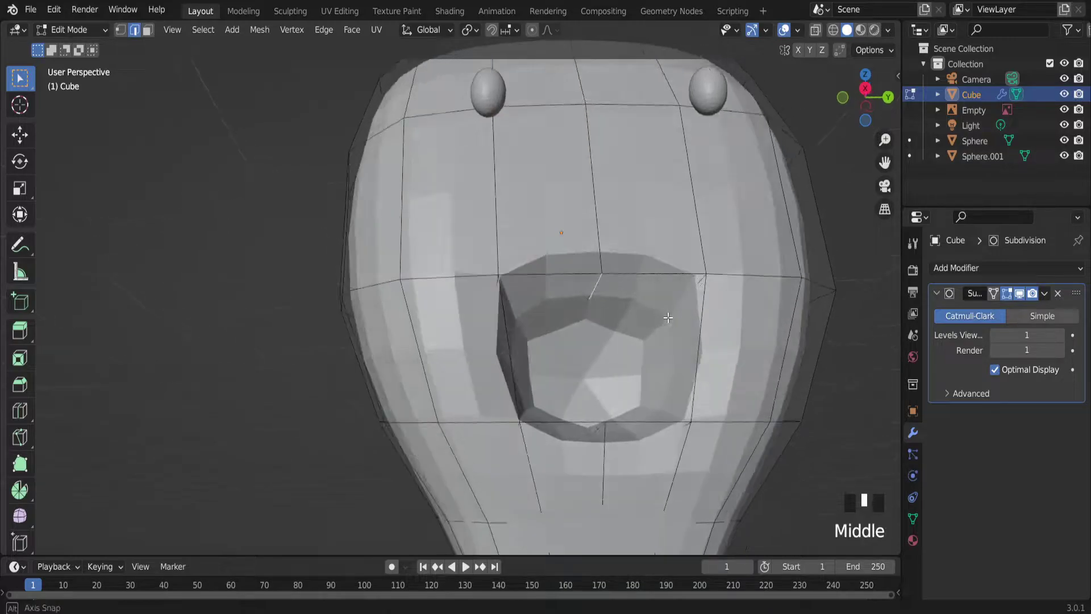
scroll(643, 321, up, 2)
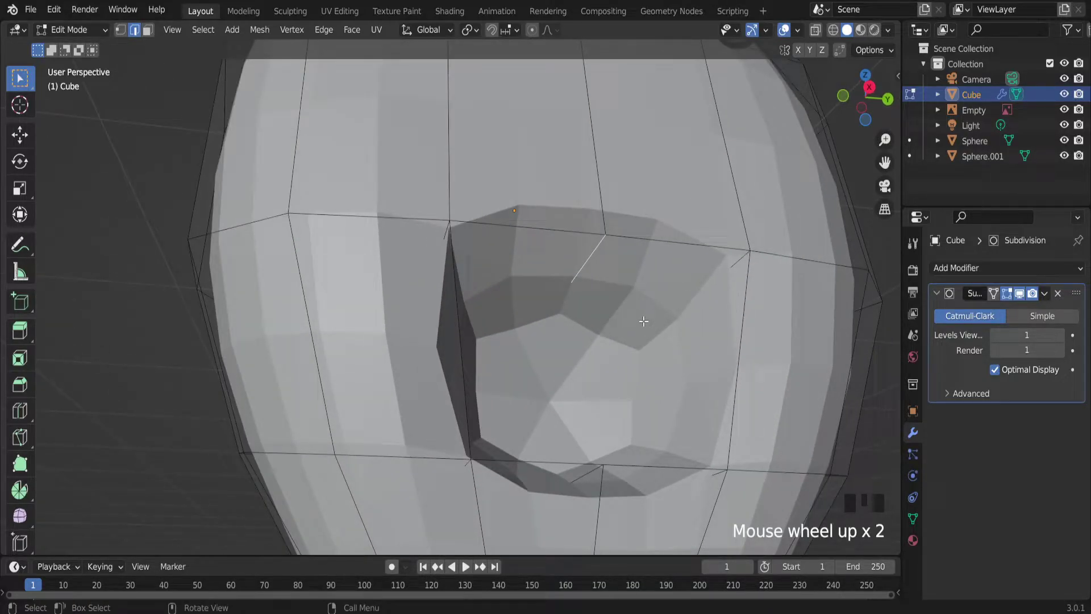
key(g)
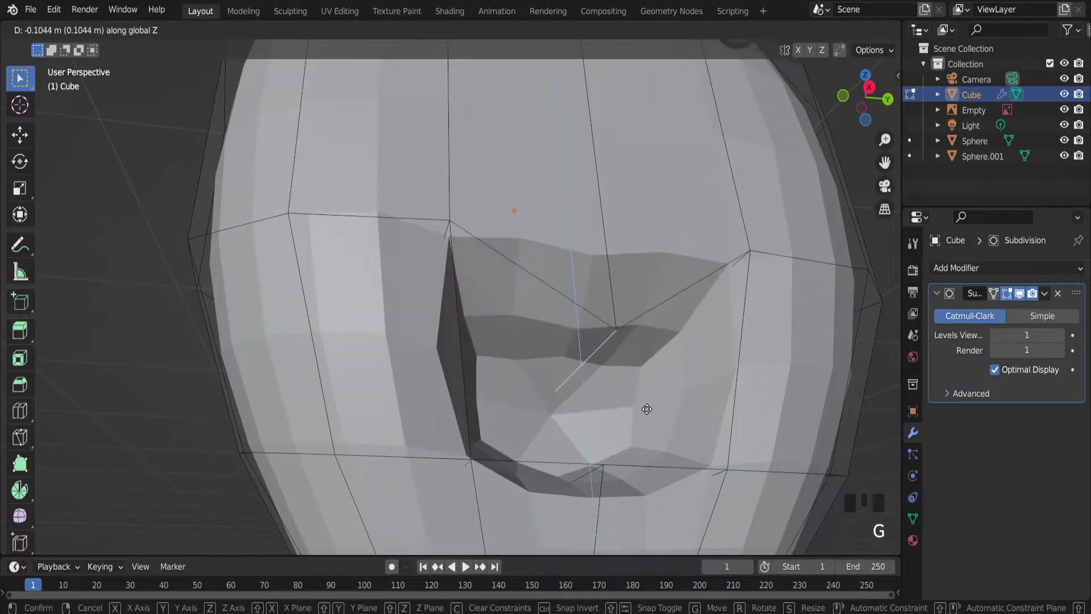
click(645, 386)
Raise the middle edge of the mouth's lower lip about 0.04 m along the Z axis.
scroll(644, 382, down, 5)
middle_drag(645, 382, 625, 375)
scroll(619, 386, down, 2)
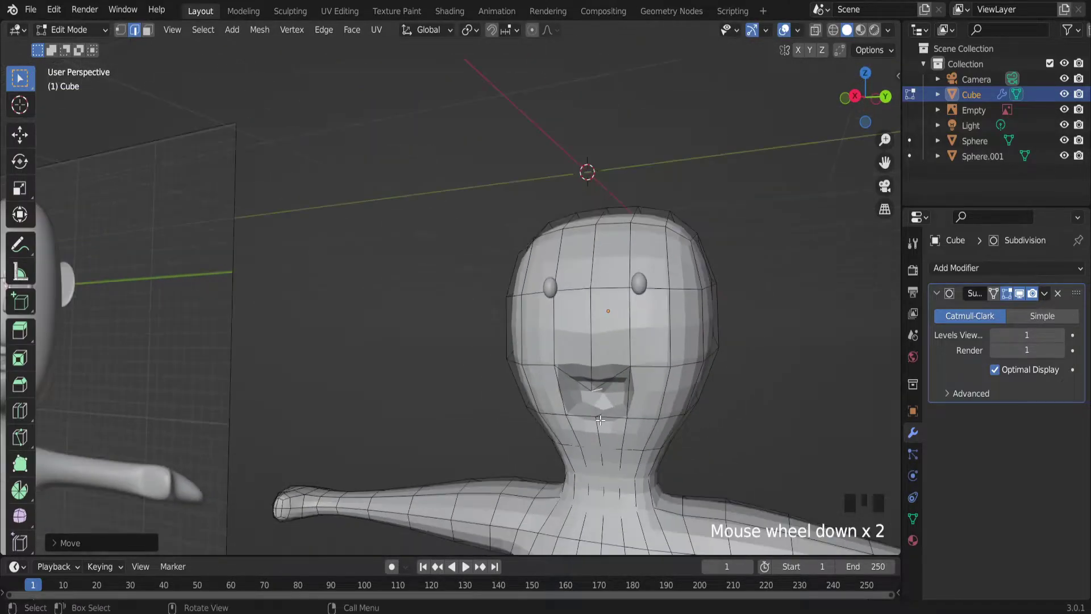
scroll(608, 409, up, 5)
click(605, 414)
middle_drag(604, 413, 641, 400)
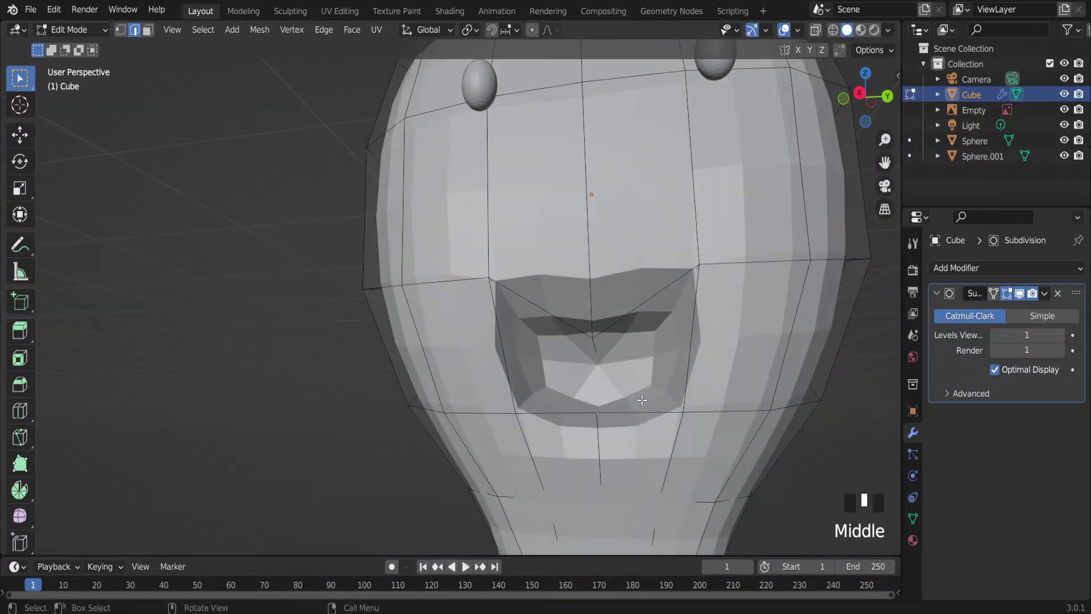
key(g)
key(z)
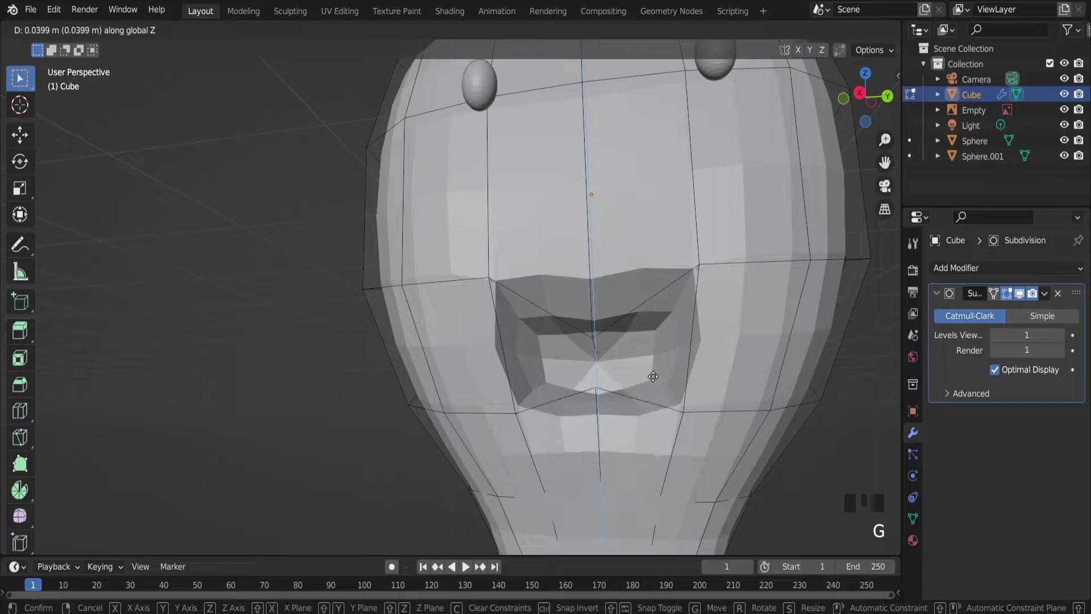
click(653, 376)
Check the reshaped mouth in Object Mode from afar and up close.
scroll(653, 387, down, 4)
key(Tab)
scroll(694, 427, down, 7)
middle_drag(641, 405, 607, 347)
scroll(680, 401, up, 11)
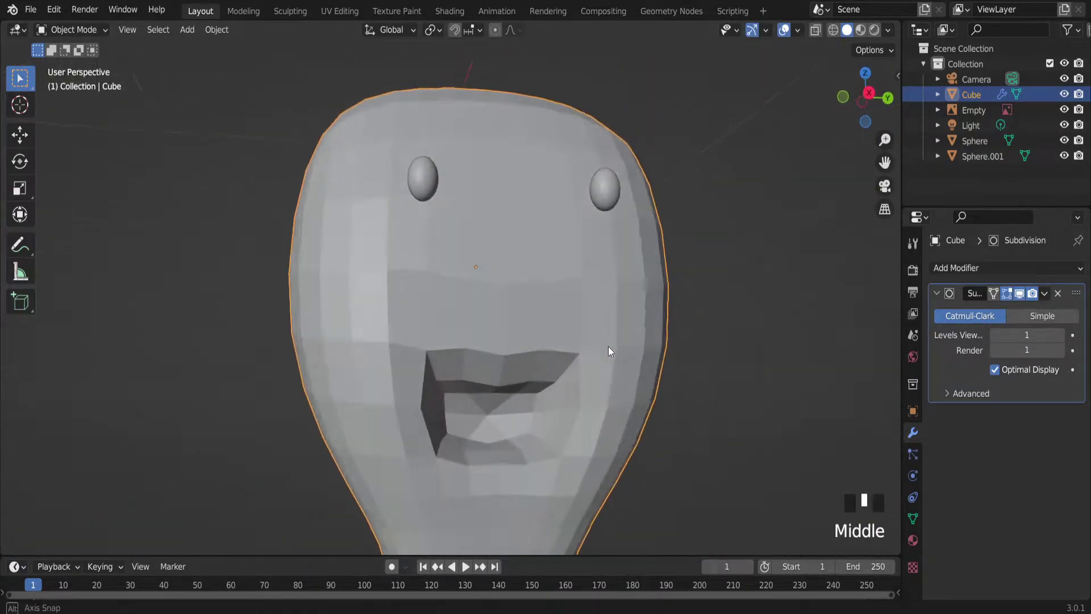
scroll(493, 360, up, 3)
scroll(482, 413, down, 2)
Select the outer edges around the mouth opening in Edit Mode and bevel them about 0.13 m wide with 2 segments.
key(Tab)
scroll(487, 385, up, 3)
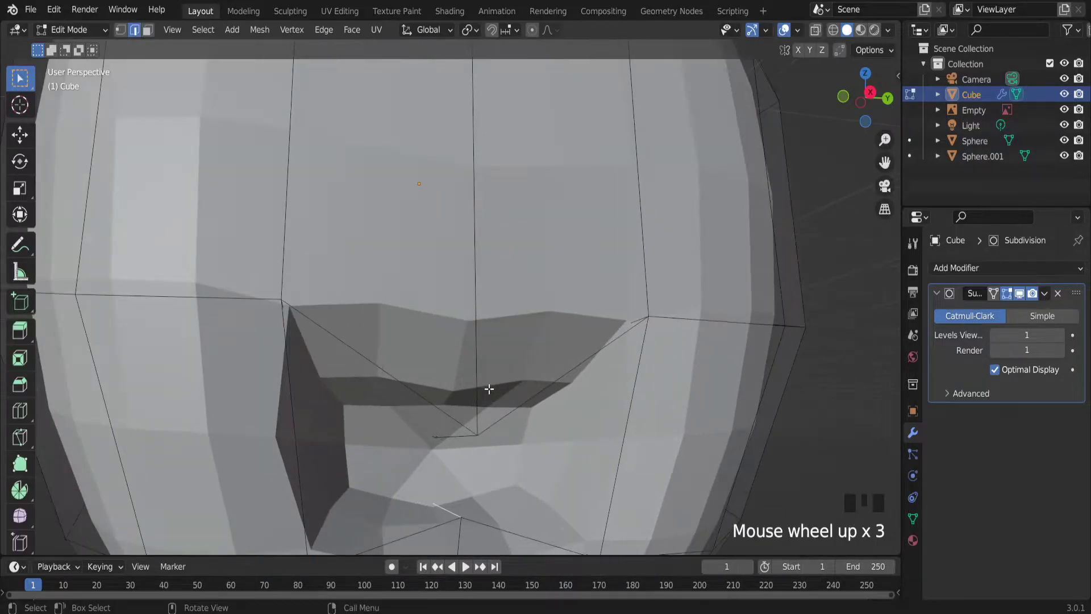
middle_drag(536, 361, 523, 355)
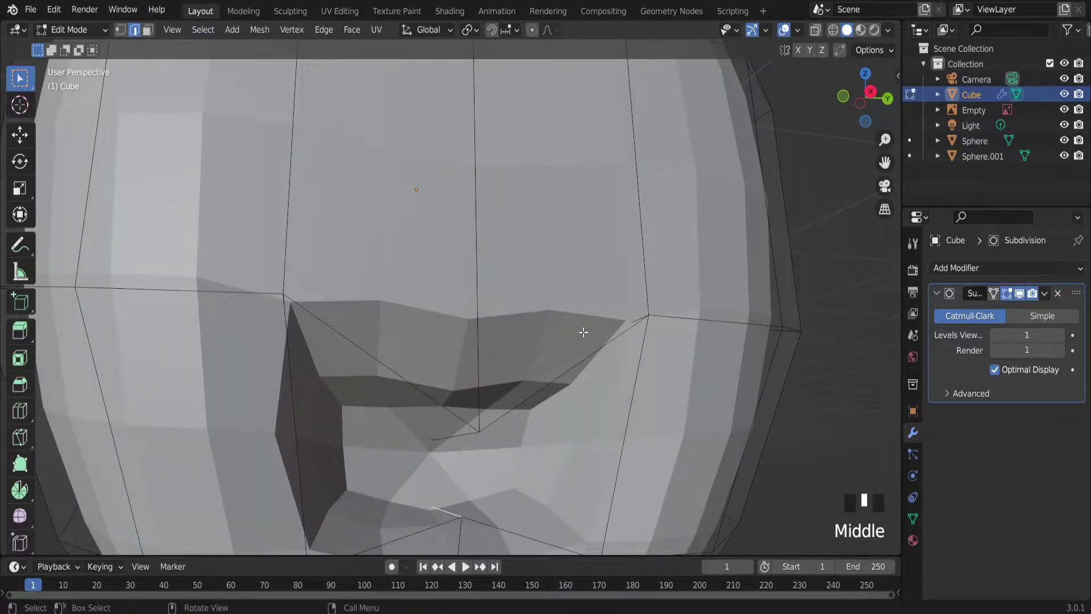
alt+click(554, 383)
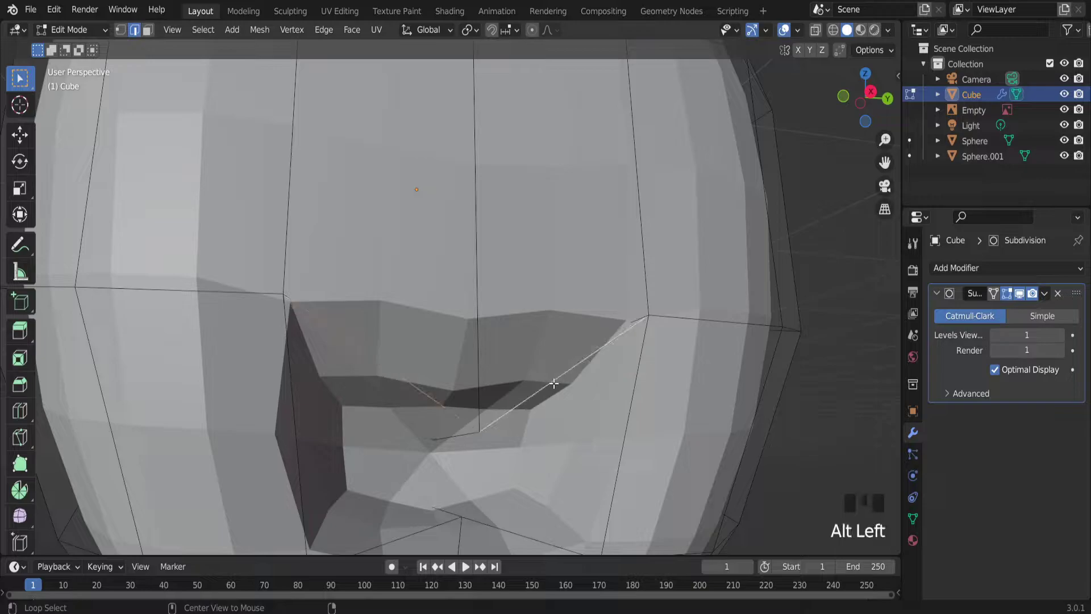
alt+shift+click(631, 434)
scroll(525, 505, down, 4)
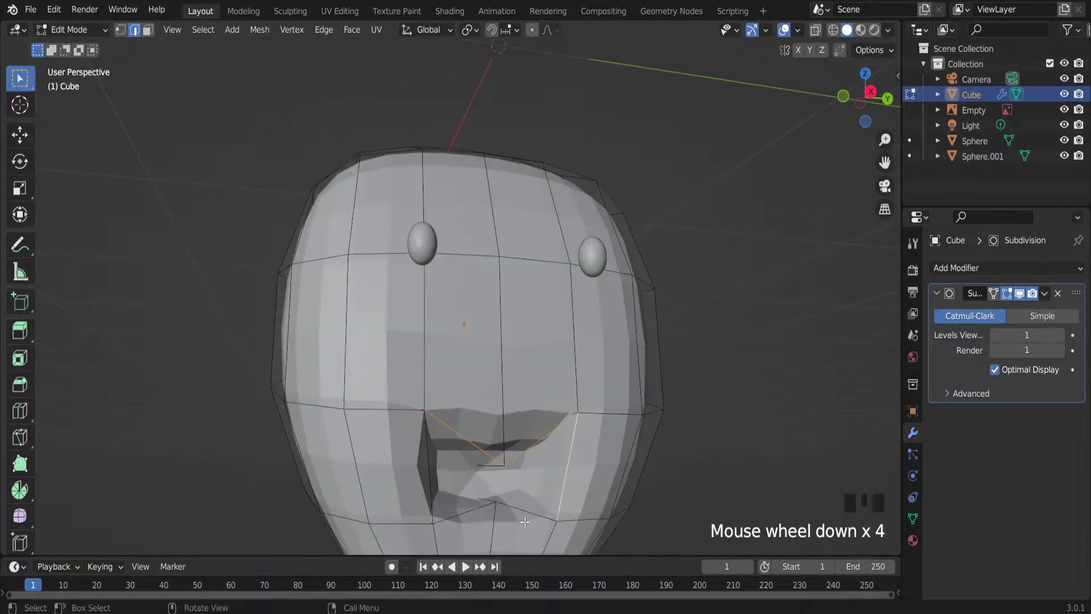
shift+click(525, 515)
shift+click(437, 512)
shift+click(427, 478)
scroll(599, 489, up, 2)
key(ctrl+b)
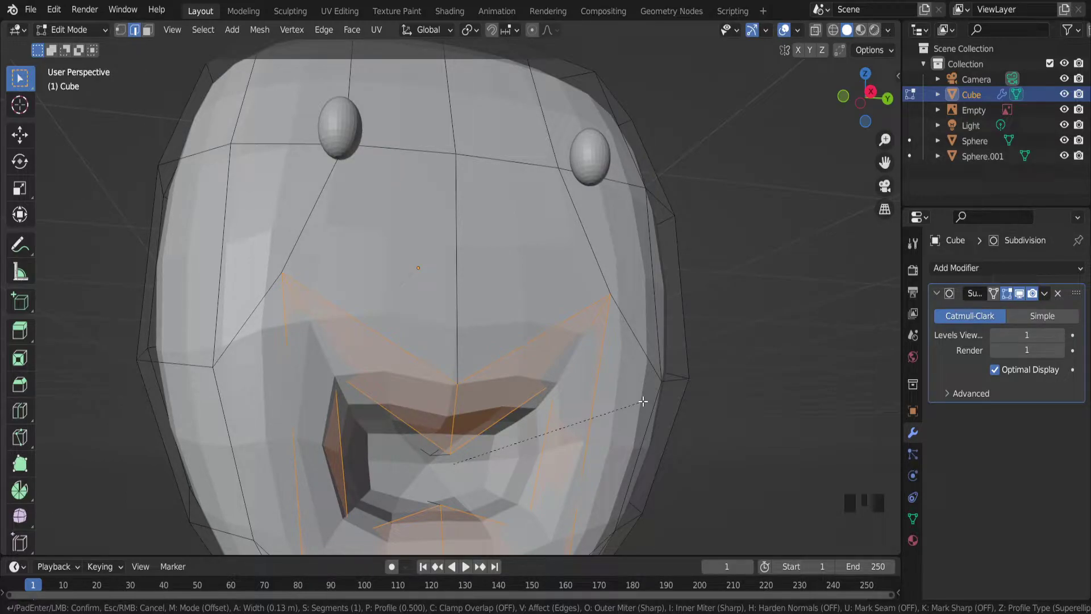
scroll(642, 401, up, 1)
scroll(642, 401, down, 1)
scroll(643, 401, up, 2)
scroll(643, 401, down, 1)
scroll(642, 401, down, 1)
scroll(643, 401, up, 1)
scroll(643, 401, up, 1)
scroll(643, 401, down, 2)
scroll(643, 401, up, 1)
scroll(643, 401, up, 1)
scroll(643, 401, down, 1)
scroll(643, 401, up, 1)
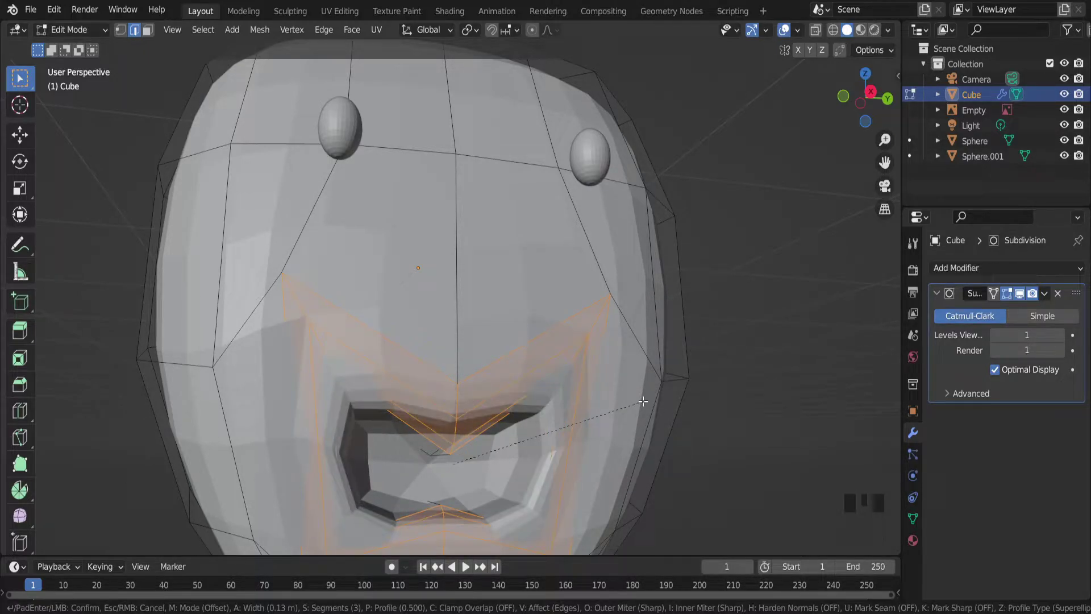
scroll(642, 401, down, 1)
click(643, 401)
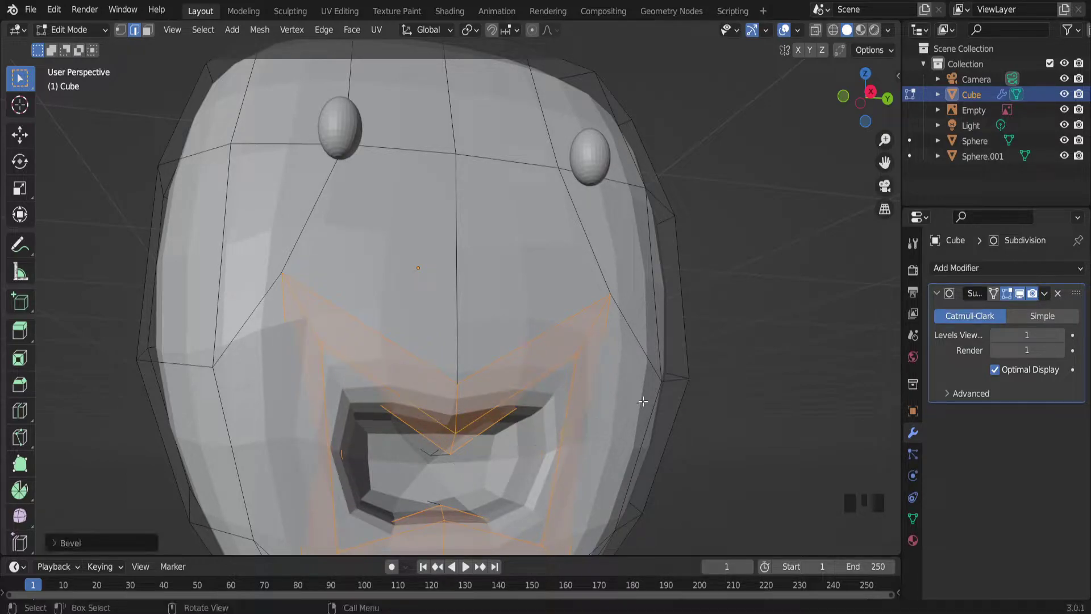
Return to Object Mode and compare the beveled mouth with the reference character's mouth and teeth.
key(Tab)
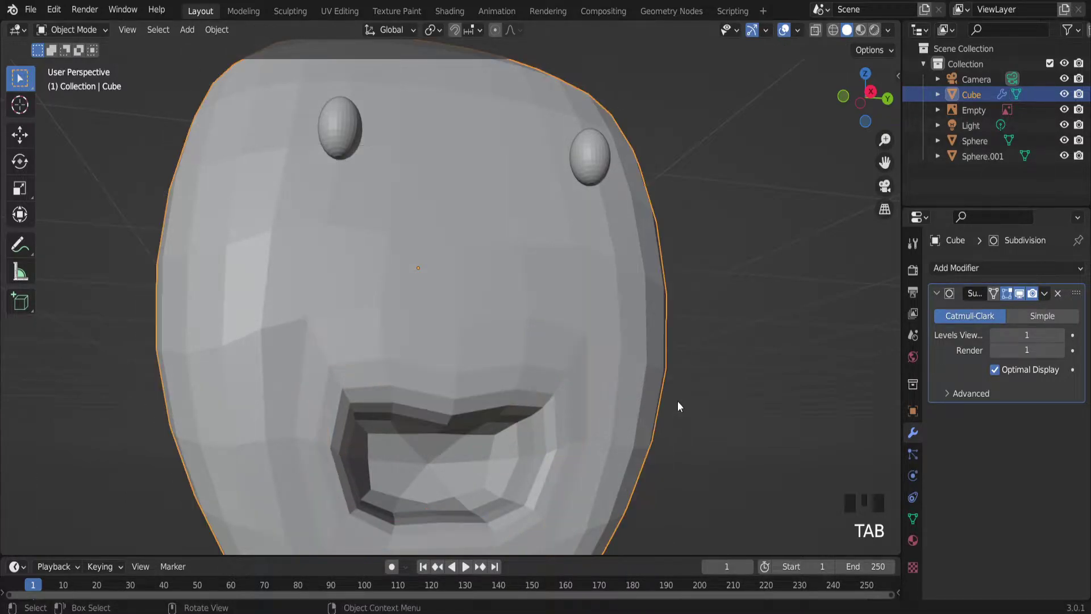
scroll(677, 407, down, 5)
mouse_move(676, 406)
middle_down()
mouse_move(523, 427)
mouse_move(658, 416)
middle_up()
scroll(640, 428, down, 9)
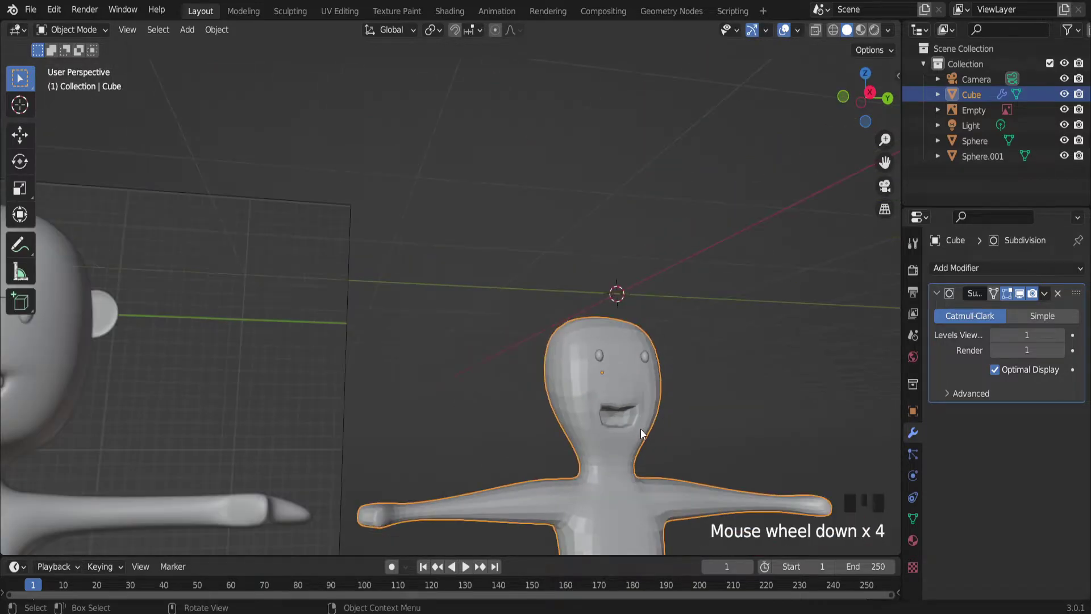
scroll(473, 452, up, 3)
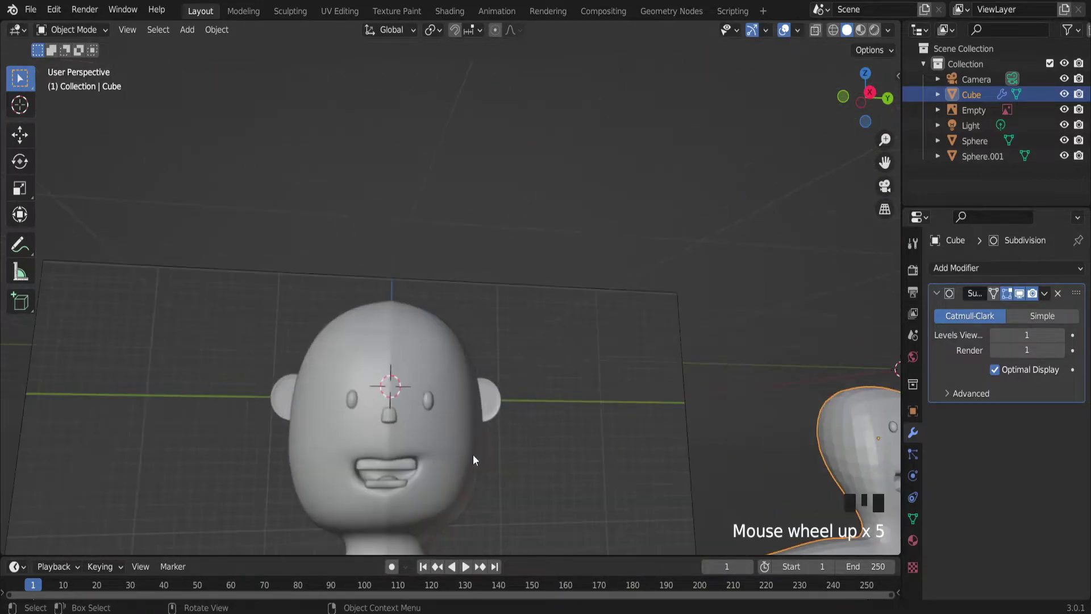
scroll(472, 460, down, 5)
scroll(792, 496, up, 3)
scroll(495, 358, up, 4)
middle_drag(496, 358, 478, 318)
scroll(454, 361, up, 5)
Deselect the body mesh and add a cube mesh to the scene.
click(718, 395)
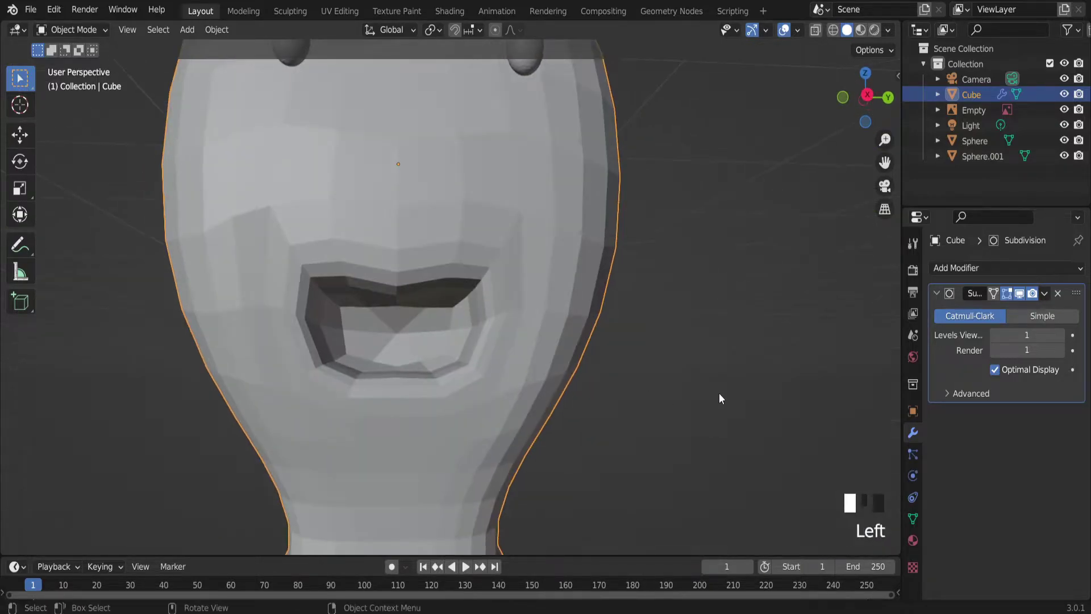
scroll(647, 347, down, 4)
key(shift+a)
mouse_move(611, 303)
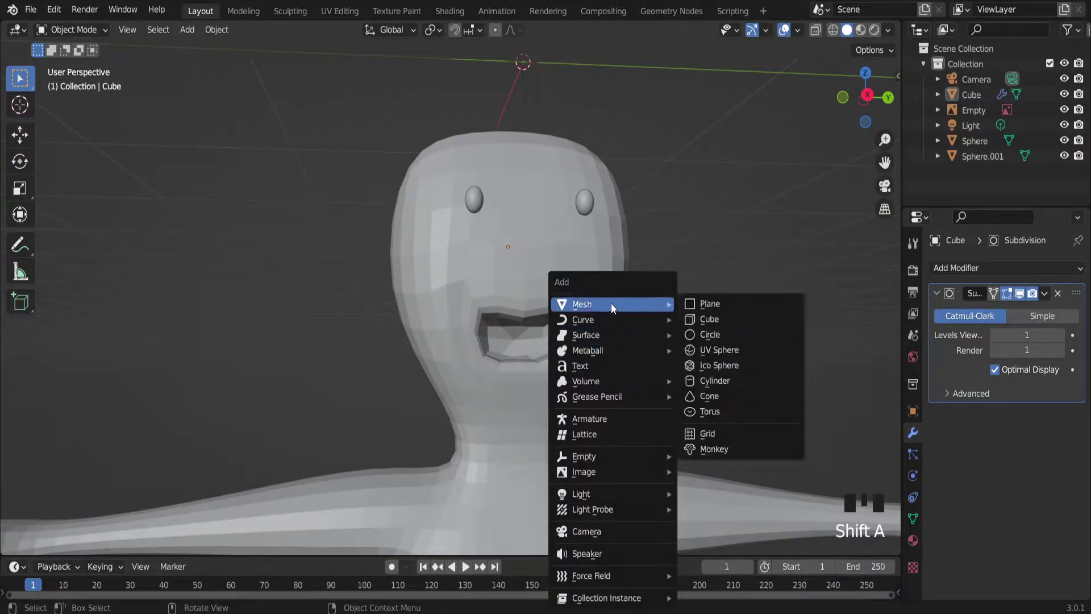
click(732, 320)
scroll(682, 268, down, 7)
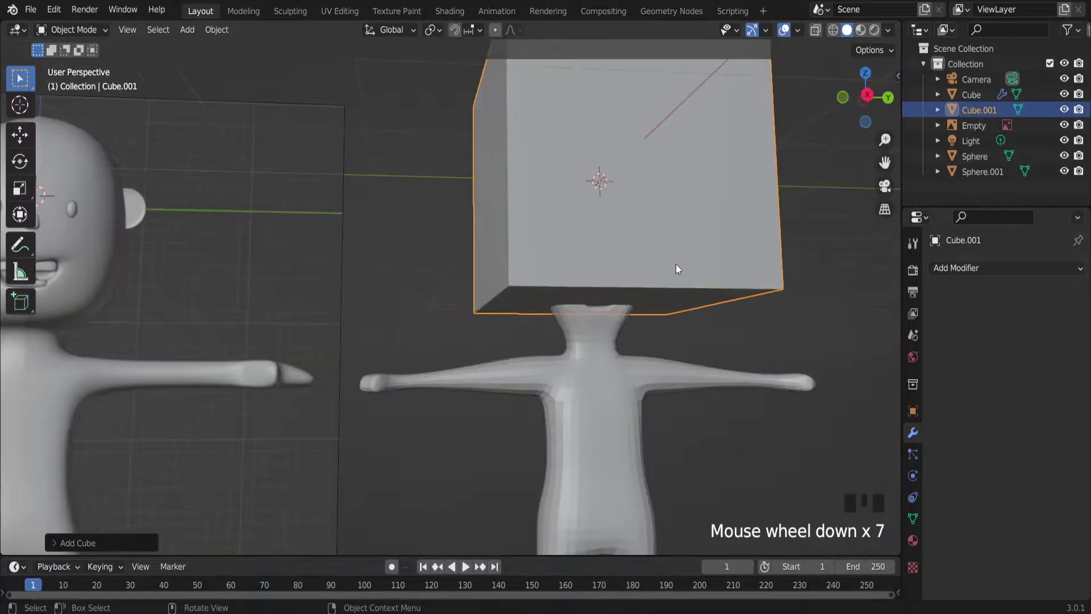
In the right orthographic view, shrink the new cube and lower it along Z onto the character's face.
middle_drag(673, 266, 780, 214)
click(856, 105)
scroll(663, 297, down, 4)
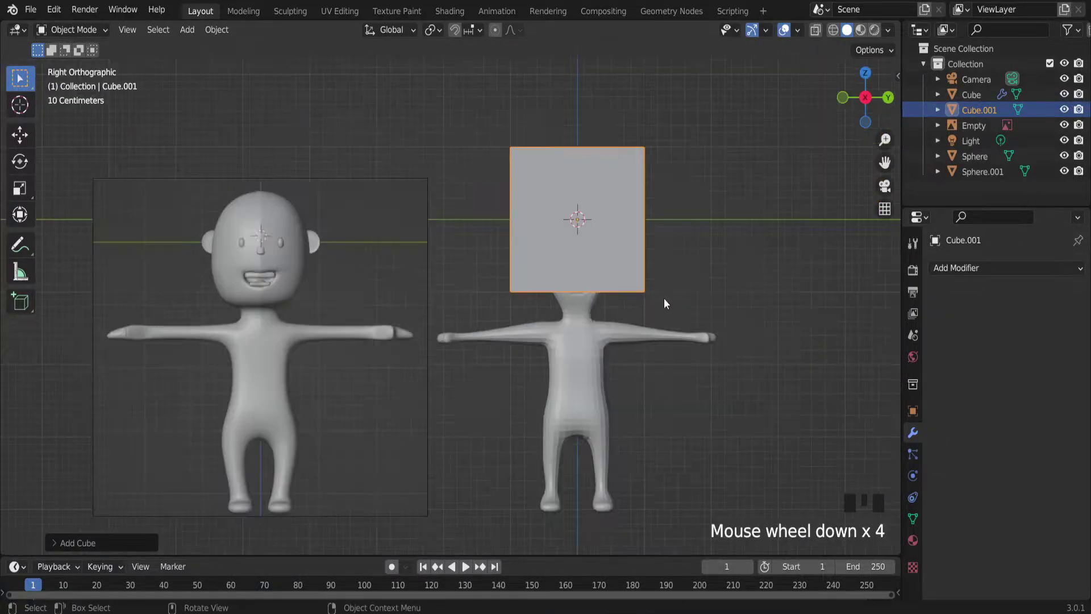
scroll(667, 185, up, 3)
key(s)
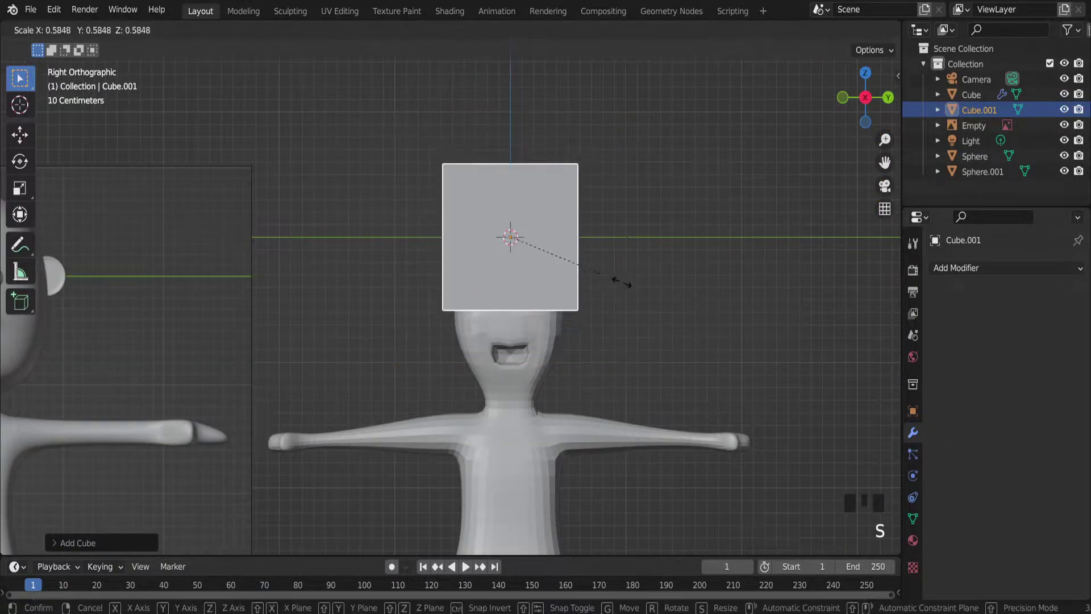
click(552, 251)
key(g)
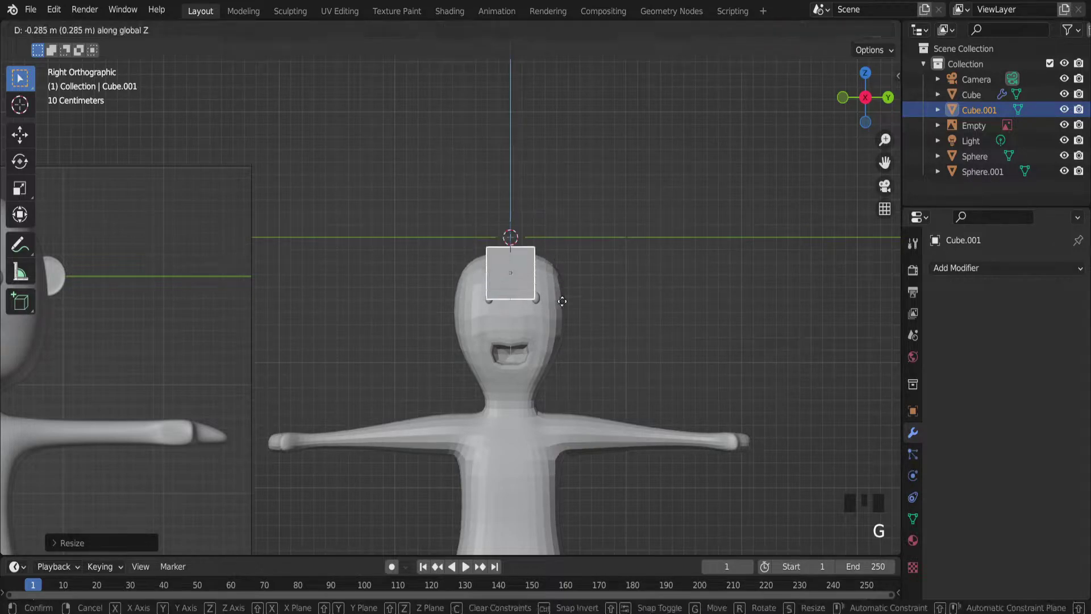
click(559, 344)
Scale the cube down to roughly fit the mouth area and thin it along the X axis.
scroll(523, 321, up, 4)
scroll(524, 321, up, 5)
key(s)
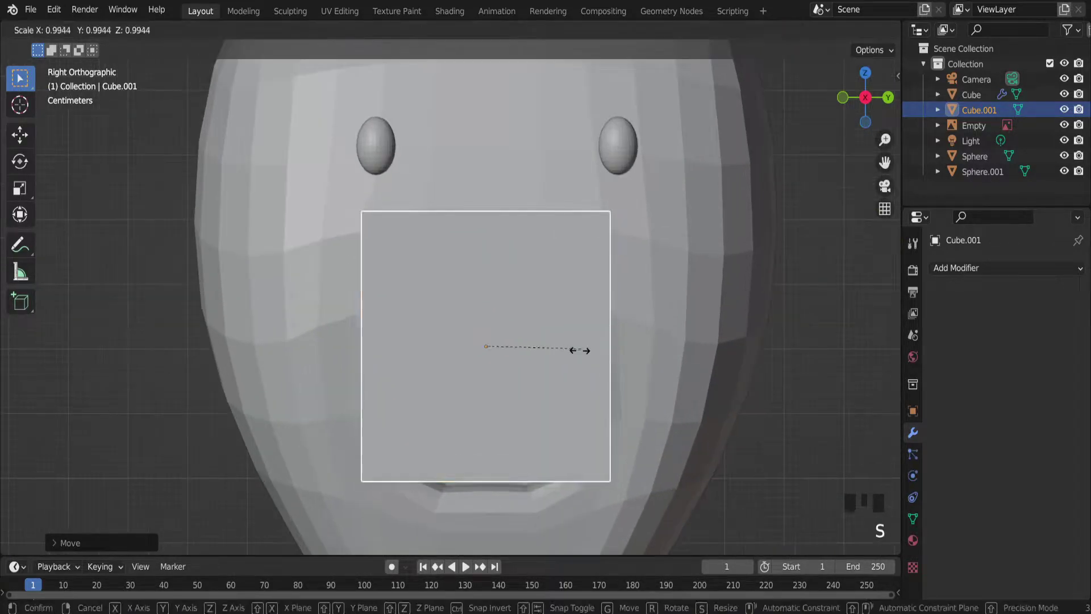
click(526, 381)
middle_drag(526, 381, 668, 383)
key(s)
key(x)
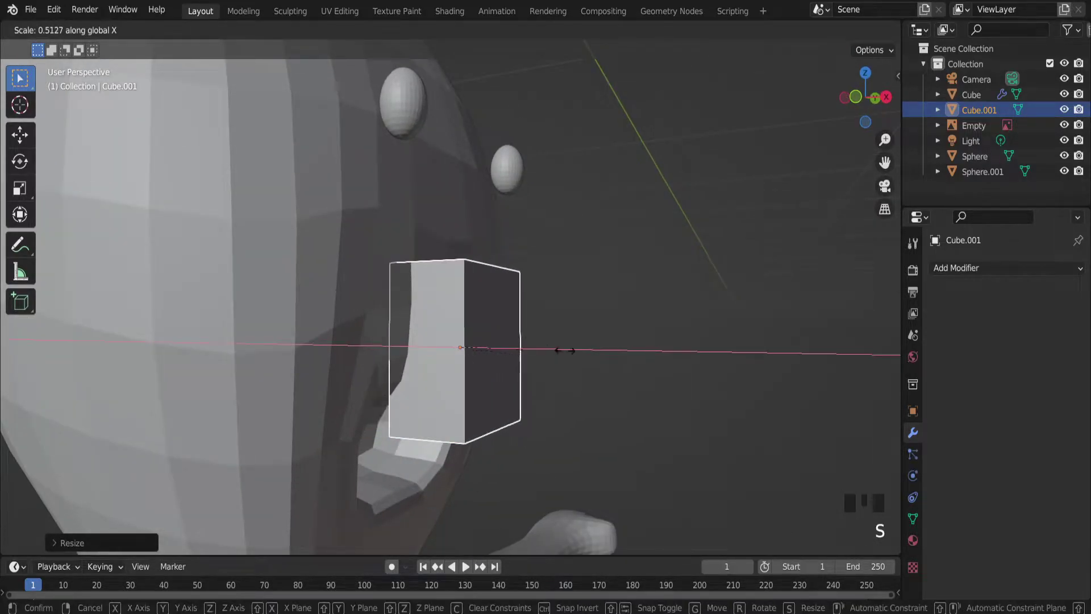
click(504, 342)
Flatten the cube along the Z axis into a wide, low slab for the upper teeth.
middle_drag(504, 342, 420, 330)
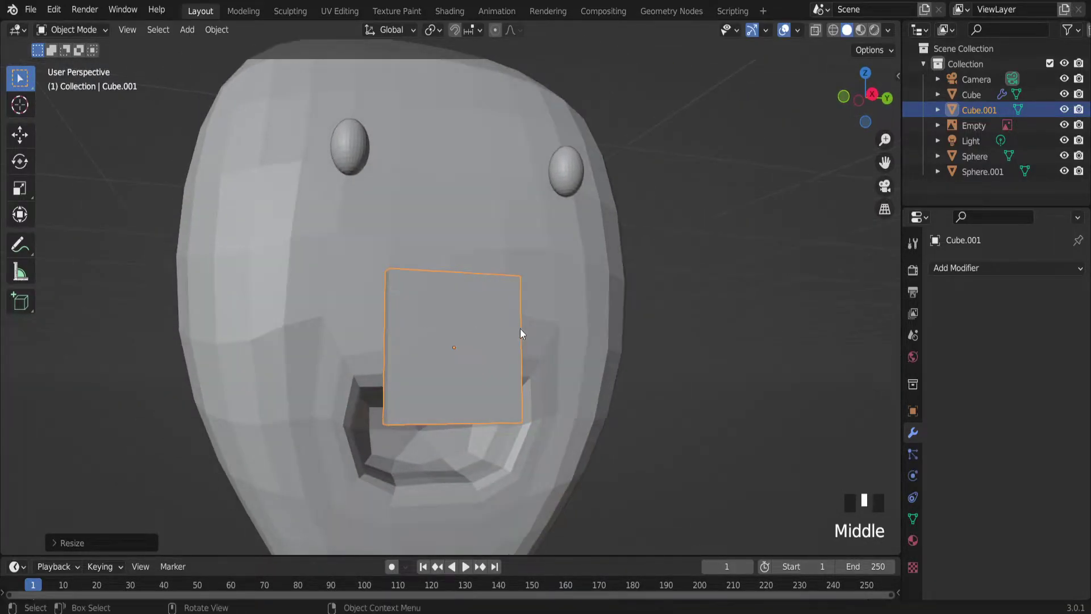
key(s)
key(z)
click(463, 365)
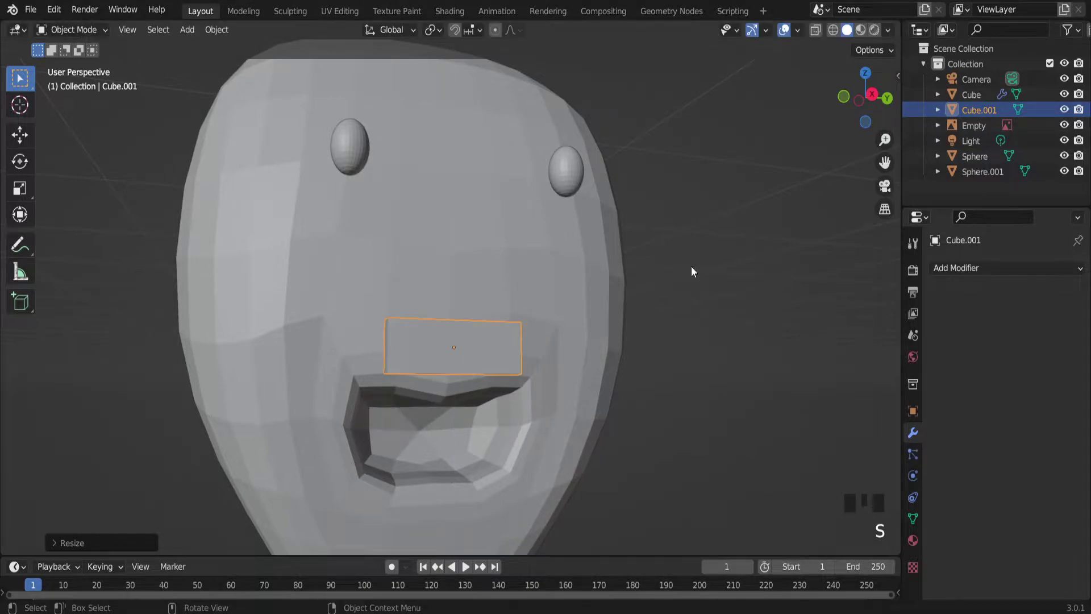
Move the slab back toward the face and down along Z into the upper part of the mouth opening.
middle_drag(767, 214, 784, 313)
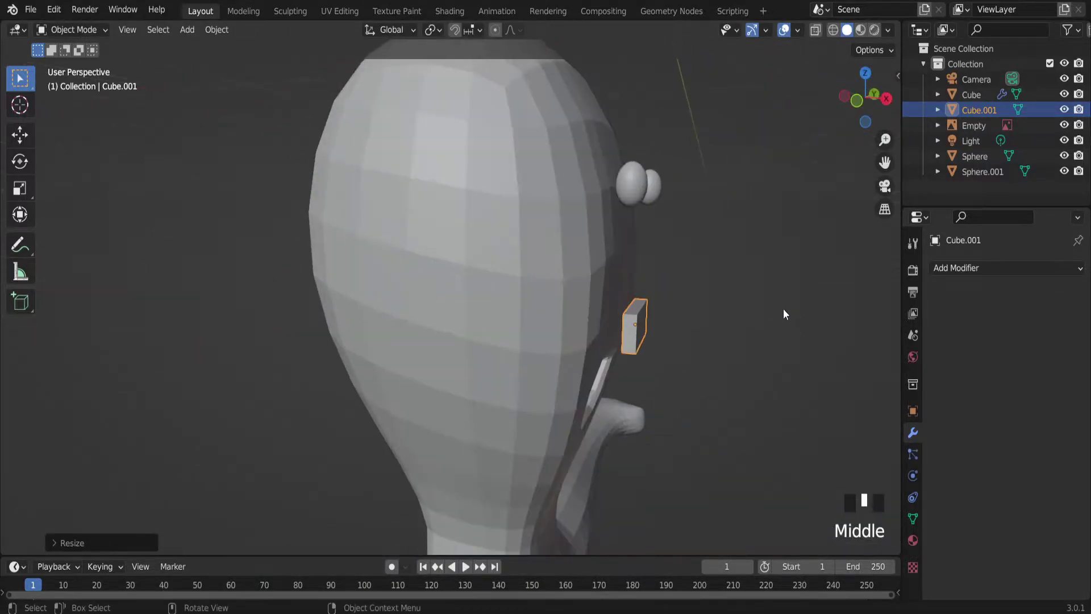
key(g)
click(749, 308)
key(g)
key(z)
click(721, 362)
Stretch the slab about 1.35 times along Y to span the mouth and compare it with the reference teeth.
middle_drag(720, 365, 592, 324)
scroll(590, 341, up, 6)
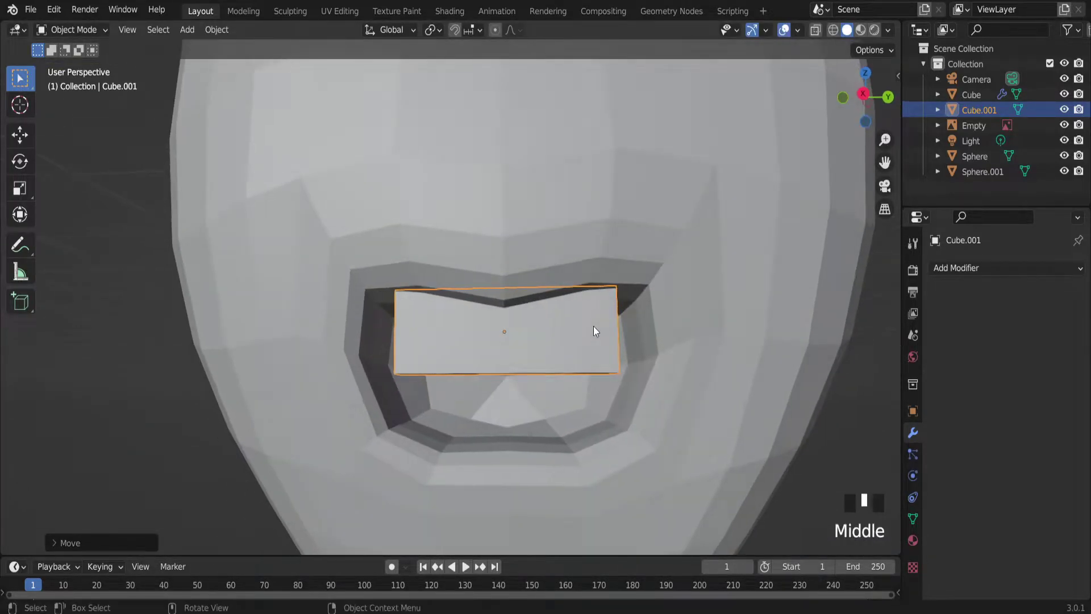
key(s)
key(y)
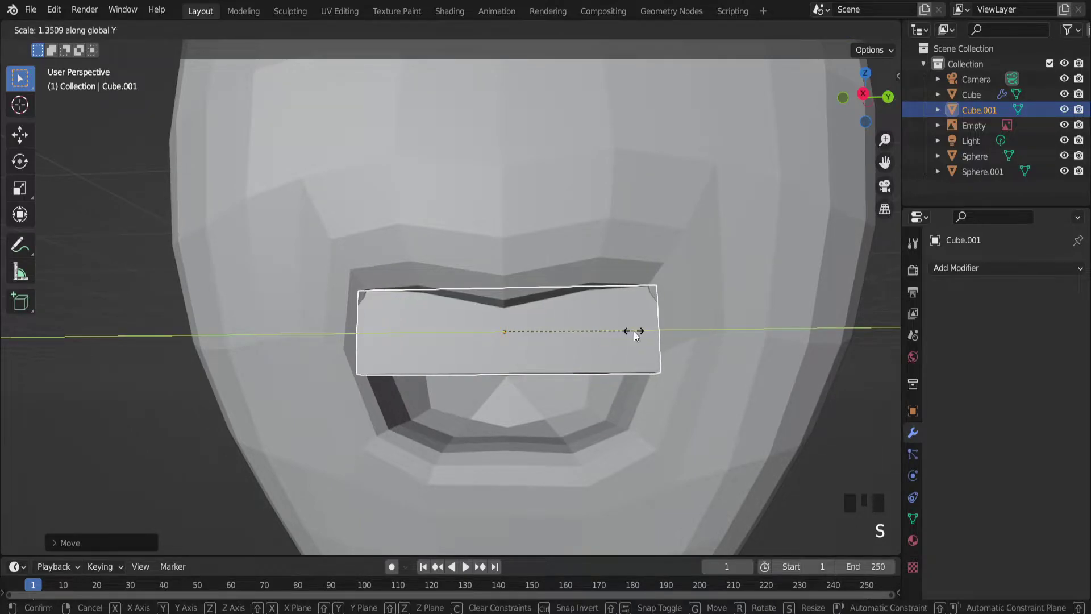
click(634, 334)
middle_click(634, 353)
scroll(635, 352, down, 15)
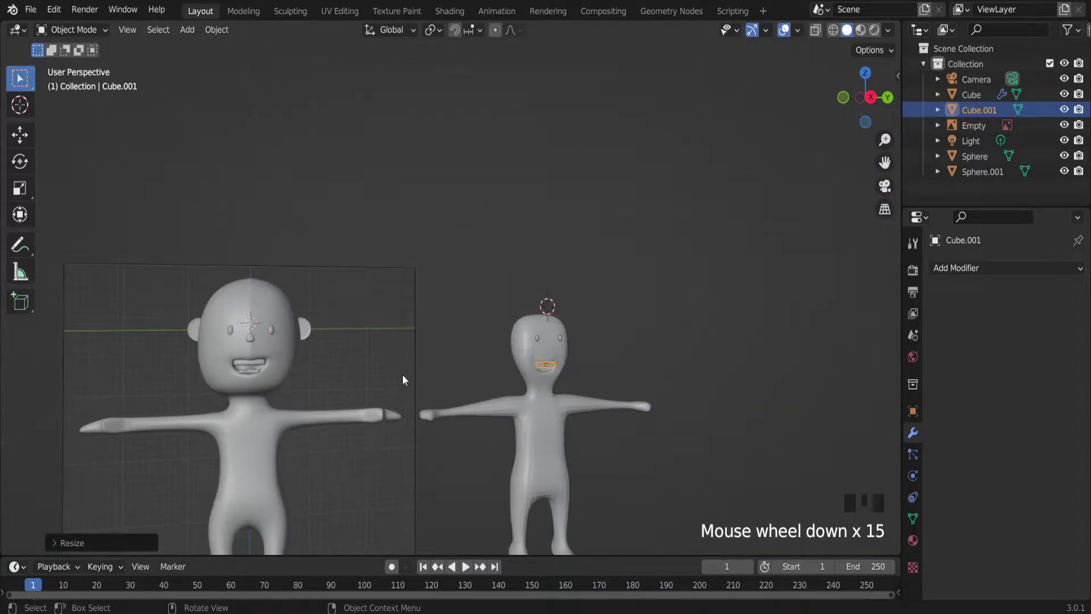
scroll(649, 354, up, 18)
scroll(745, 292, down, 5)
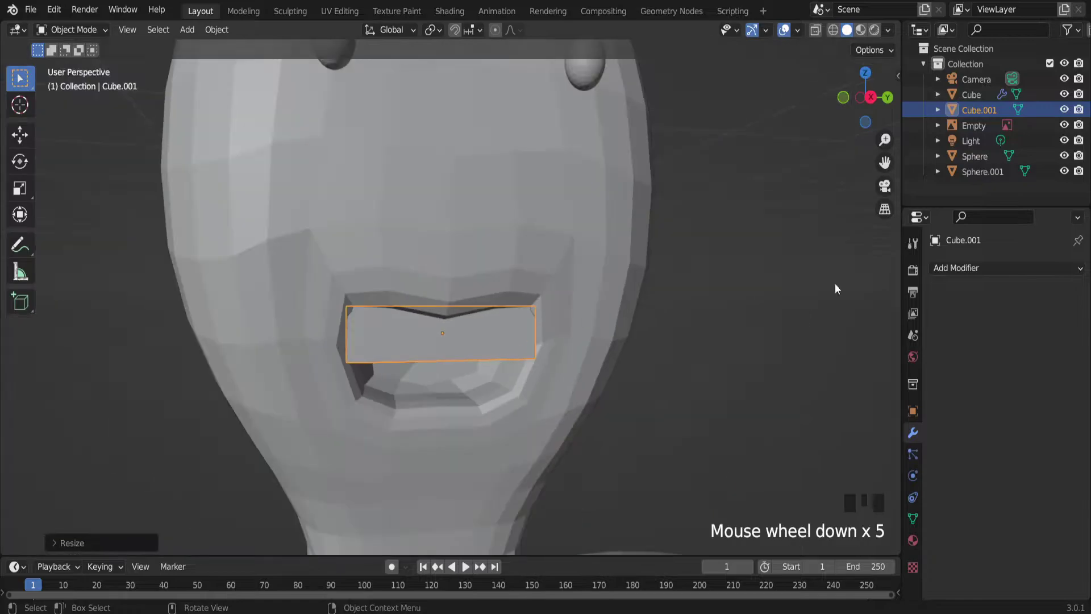
Add a Subdivision Surface modifier to the slab with viewport and render levels of 1.
click(1037, 266)
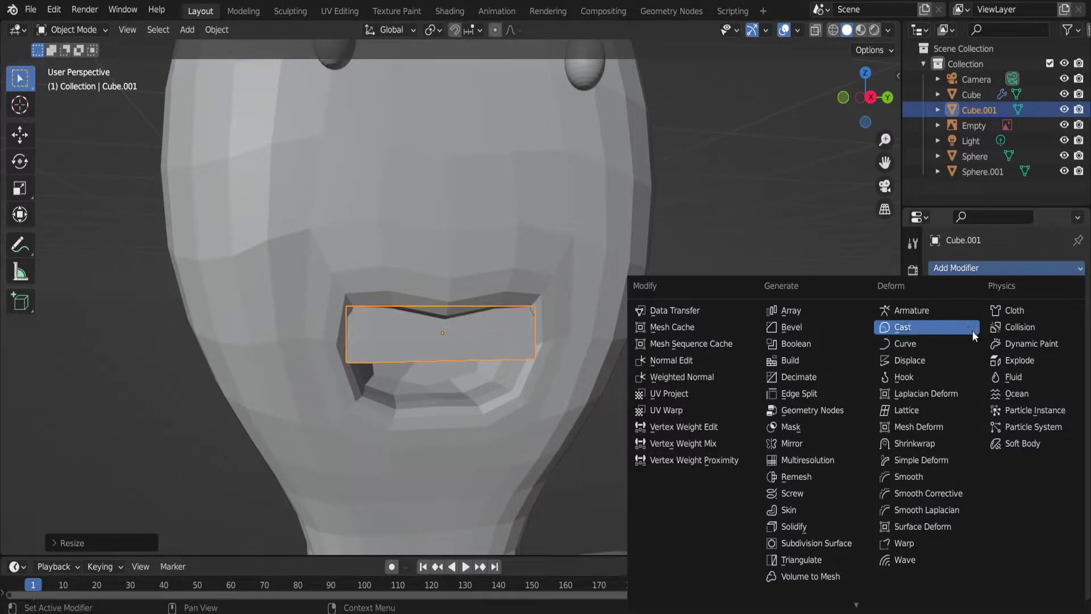
click(818, 542)
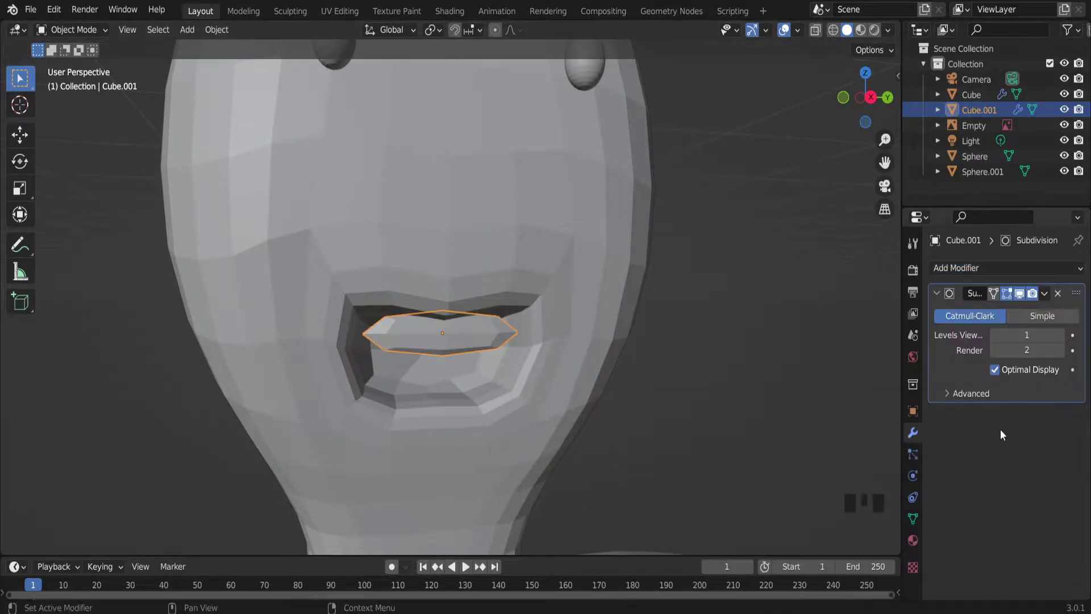
click(1060, 335)
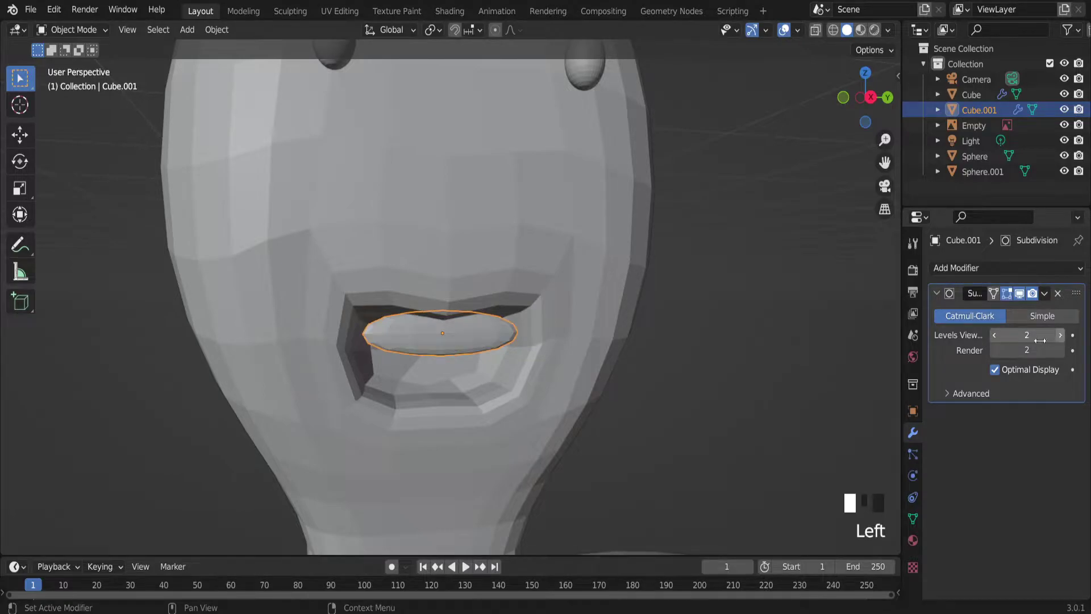
click(995, 350)
click(993, 335)
Add a loop cut close to each end of the slab in Edit Mode and return to Object Mode.
key(Tab)
key(ctrl+r)
click(411, 313)
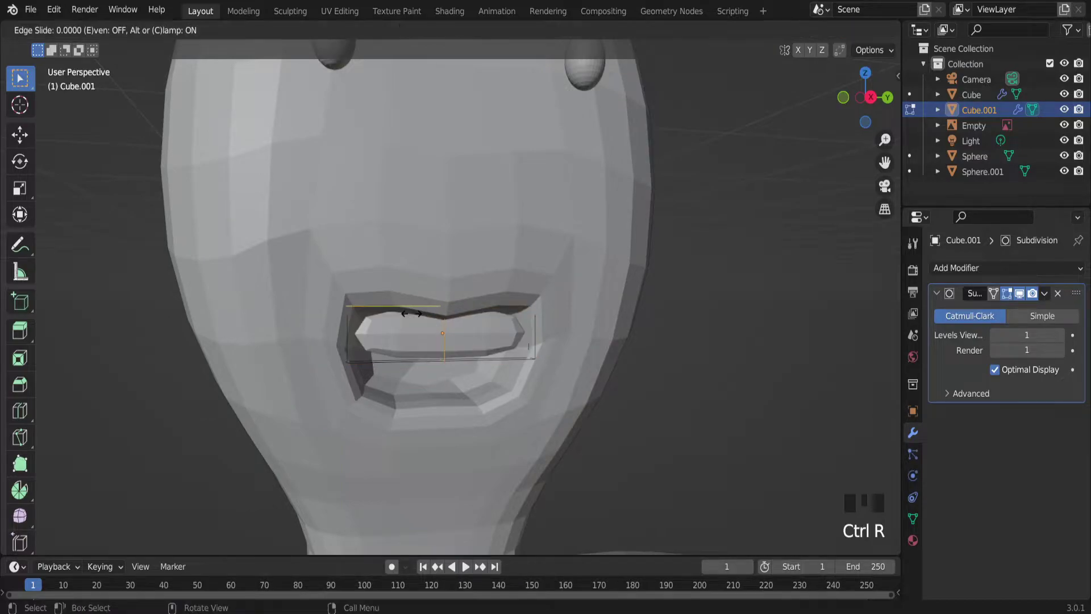
click(324, 310)
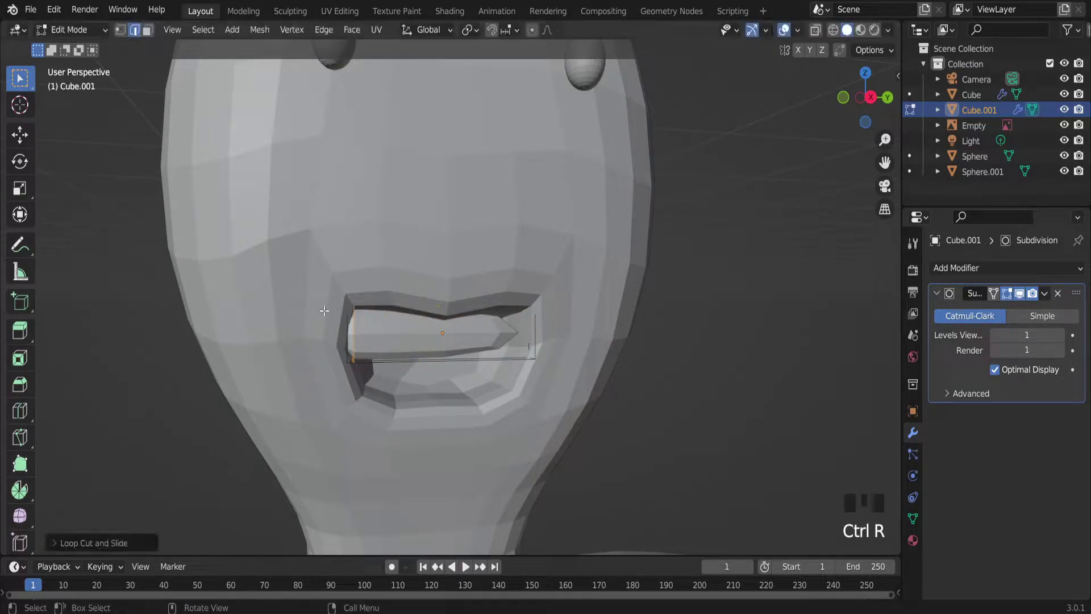
click(486, 327)
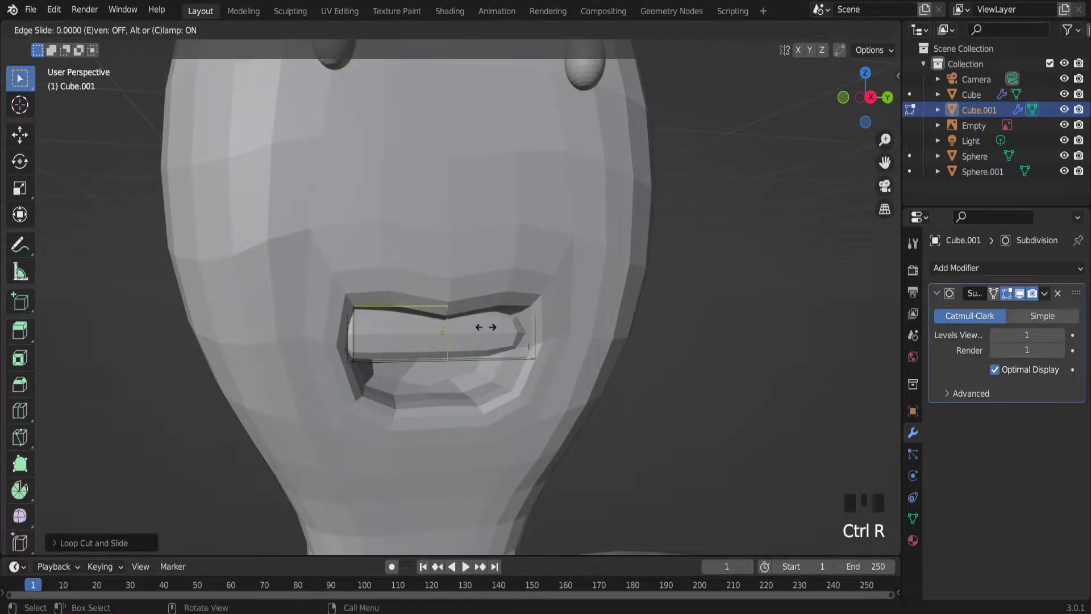
click(567, 330)
key(Tab)
Raise the upper teeth slab slightly along Z toward the upper lip.
scroll(523, 340, down, 6)
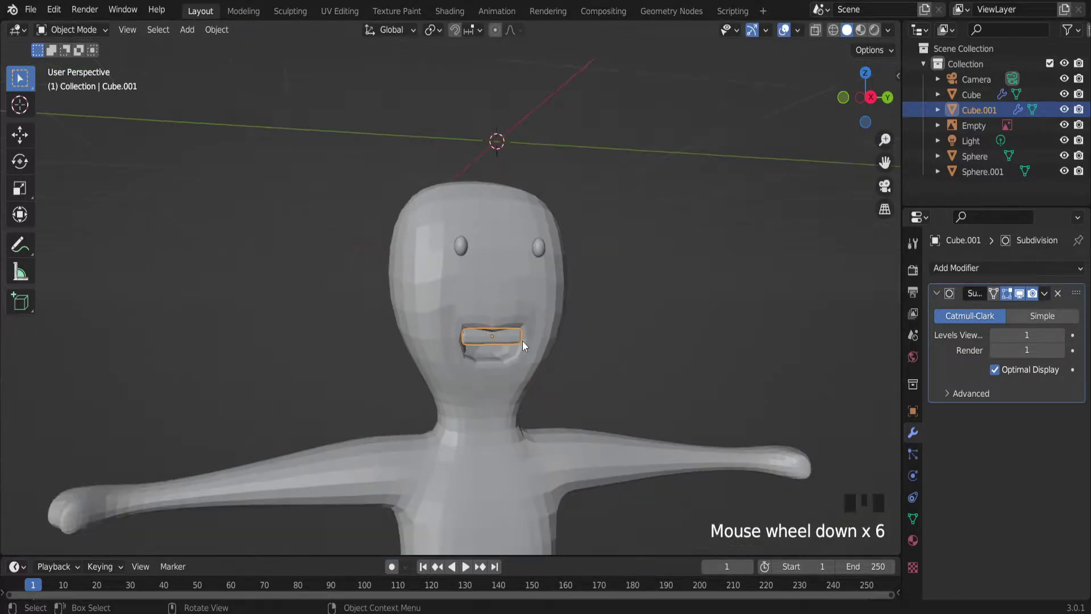
click(537, 363)
scroll(463, 323, up, 5)
click(527, 336)
key(g)
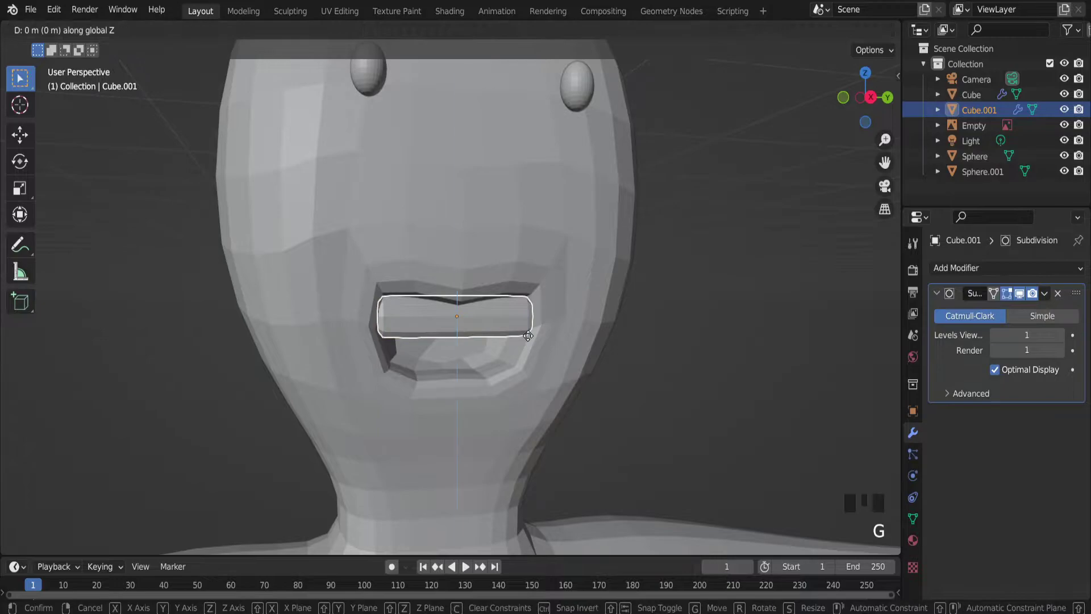
click(525, 326)
scroll(557, 345, down, 2)
key(Tab)
key(Tab)
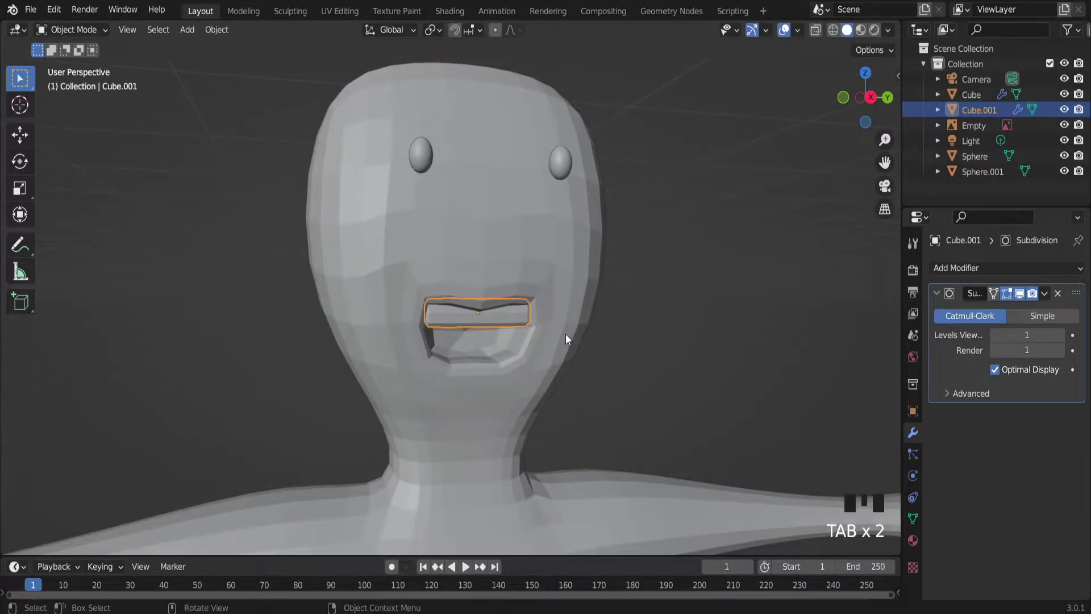
Widen the upper teeth along Y so their ends sink into the mouth's sides, and view them beside the reference.
scroll(524, 323, up, 5)
key(s)
key(y)
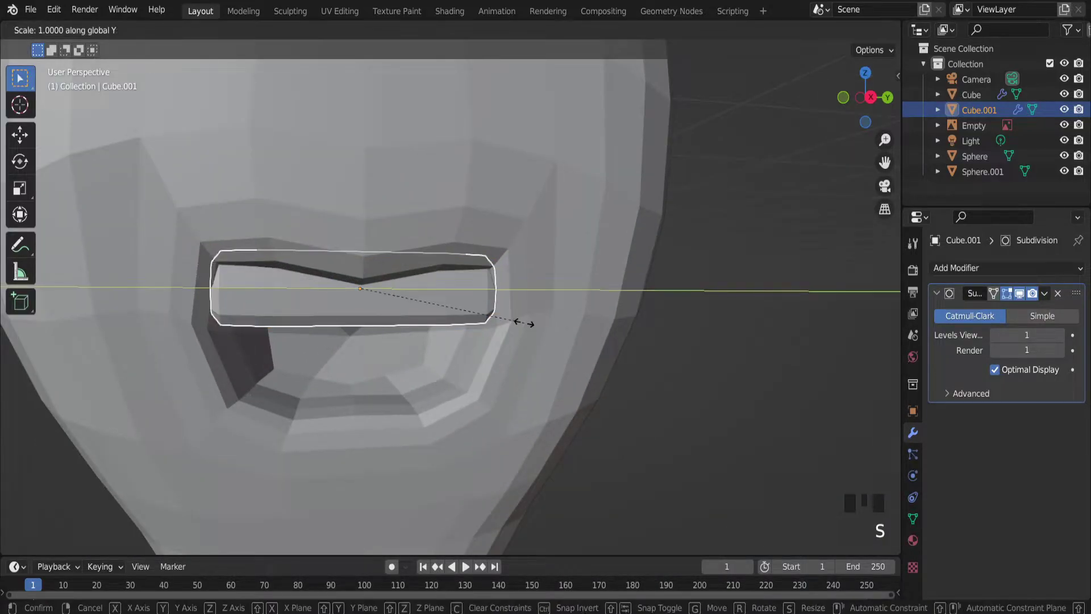
click(544, 320)
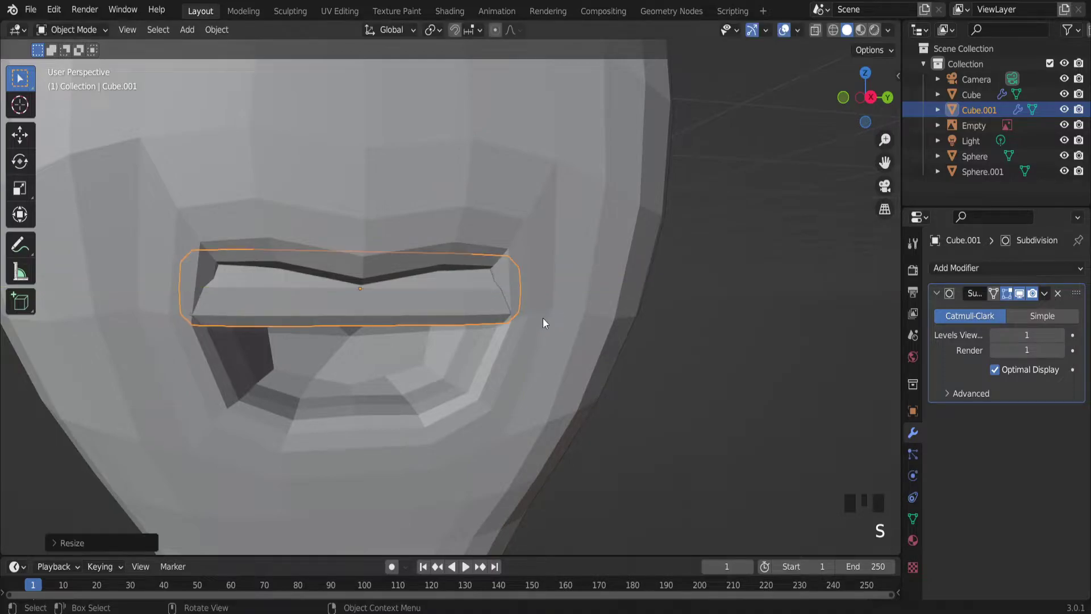
scroll(625, 375, down, 8)
scroll(588, 389, down, 4)
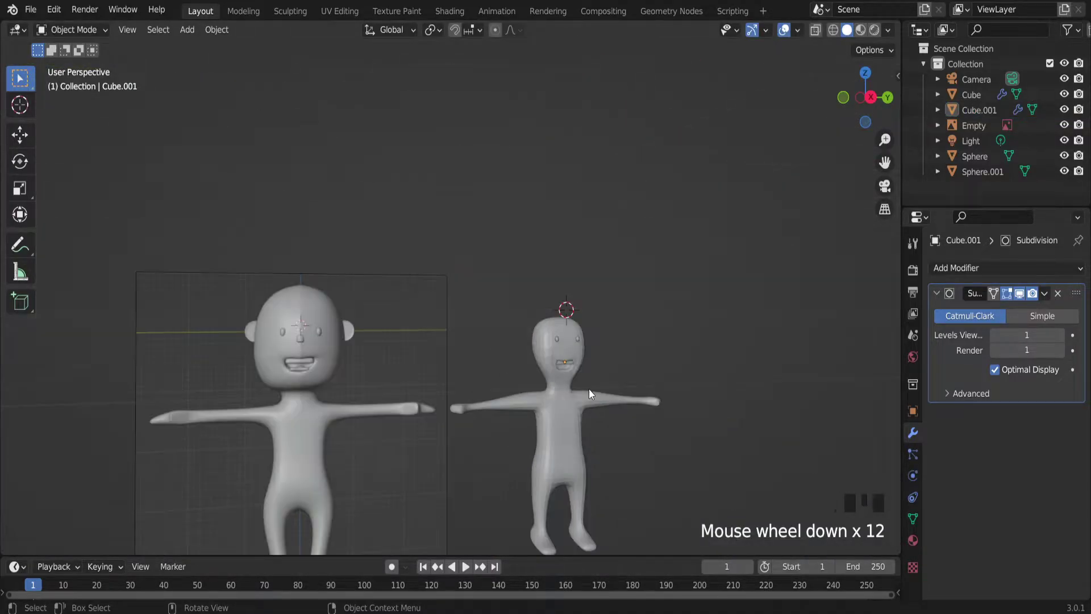
Set the upper teeth's subdivision levels to 2 for viewport and render, and compare them with the reference.
scroll(567, 357, up, 15)
click(557, 360)
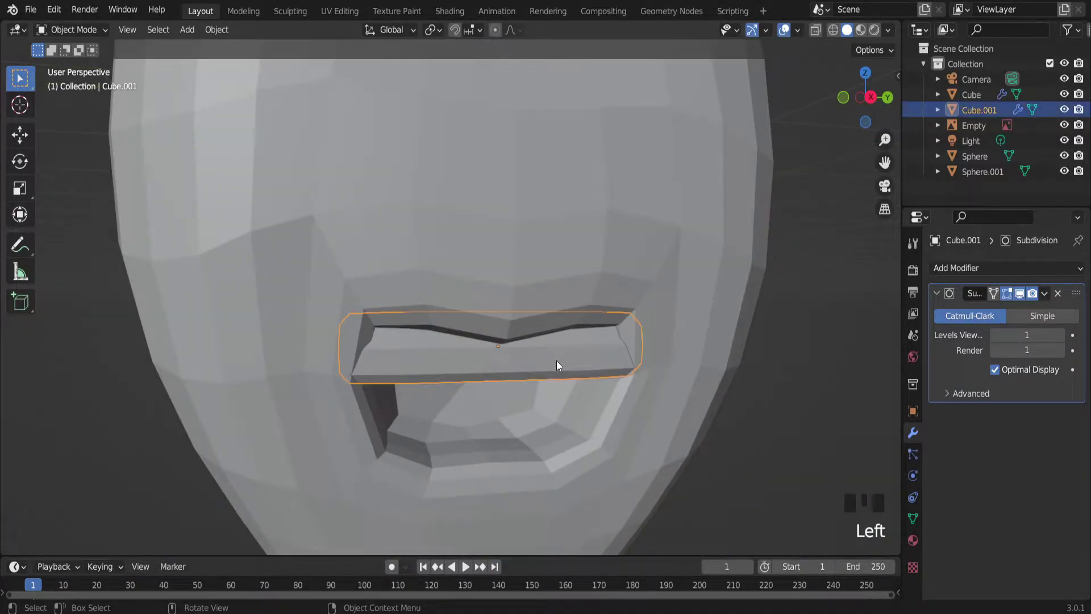
click(1060, 335)
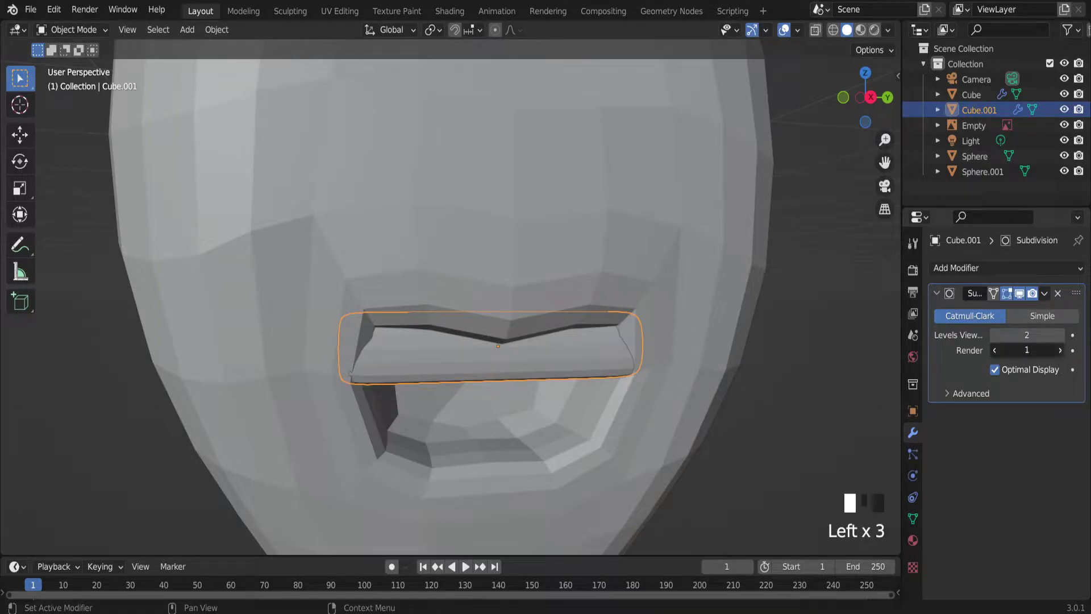
click(1060, 350)
scroll(558, 420, down, 5)
click(646, 420)
scroll(647, 422, down, 5)
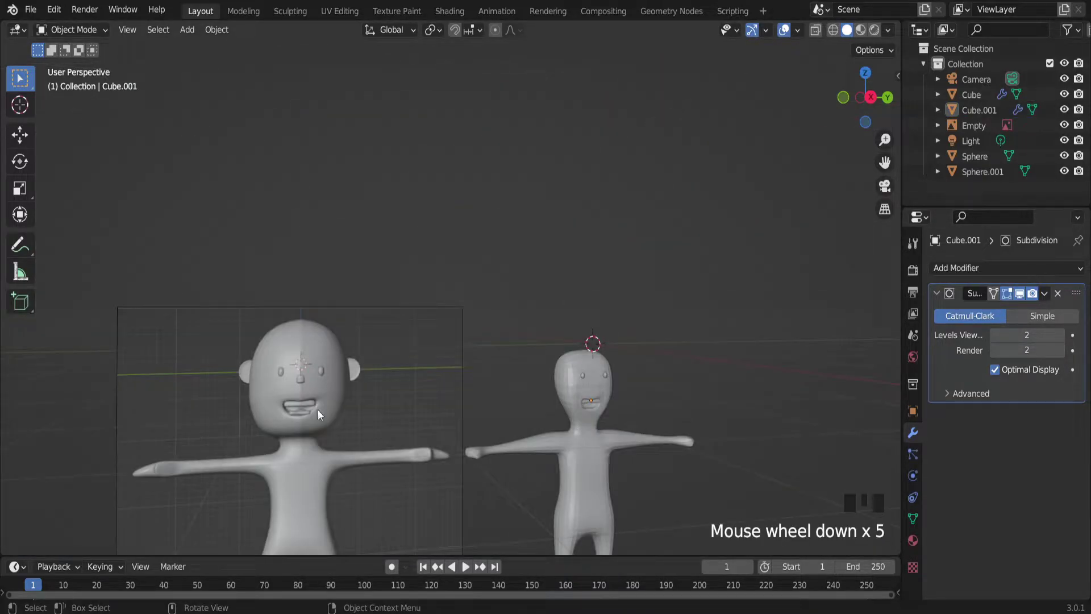
Shift the upper teeth along the X axis to adjust their depth in the mouth.
scroll(398, 323, up, 10)
click(213, 270)
middle_drag(213, 271, 307, 297)
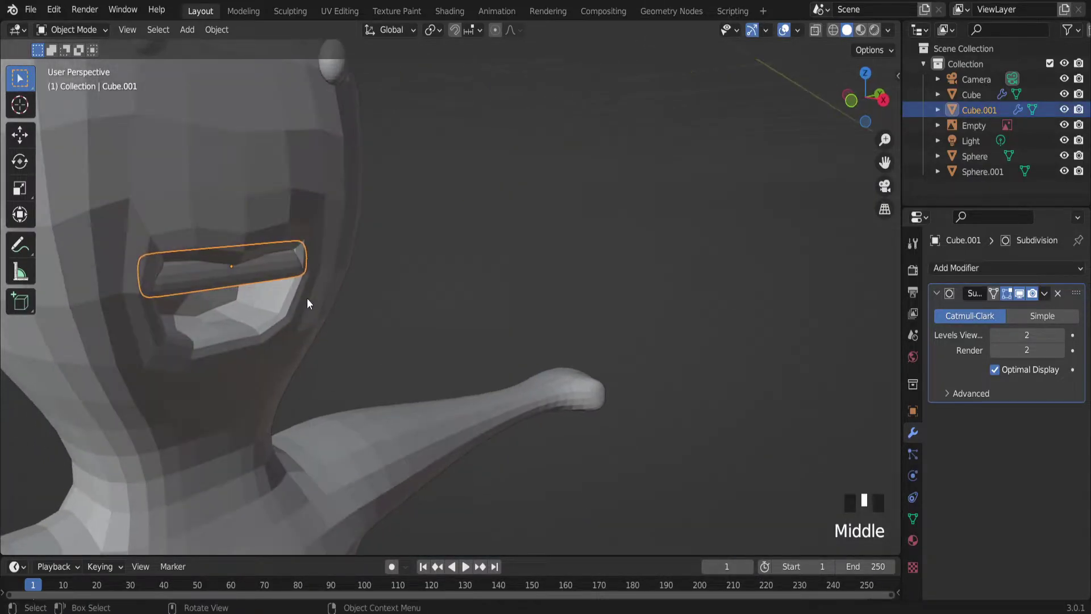
key(g)
key(x)
click(356, 280)
scroll(364, 287, down, 4)
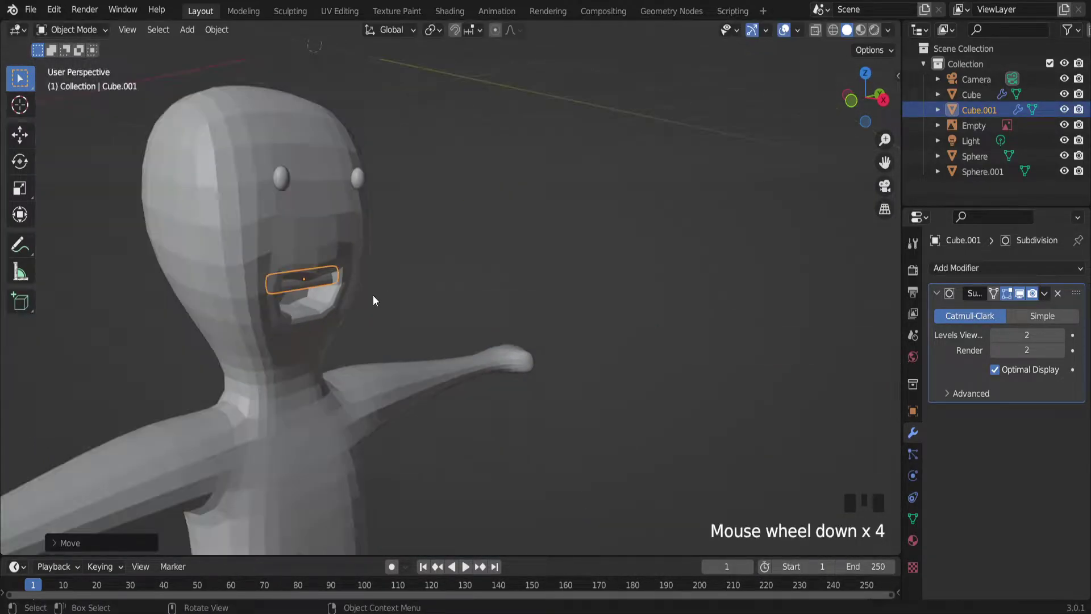
scroll(373, 296, down, 4)
key(Tab)
scroll(376, 296, up, 1)
scroll(375, 295, up, 3)
middle_drag(375, 295, 330, 296)
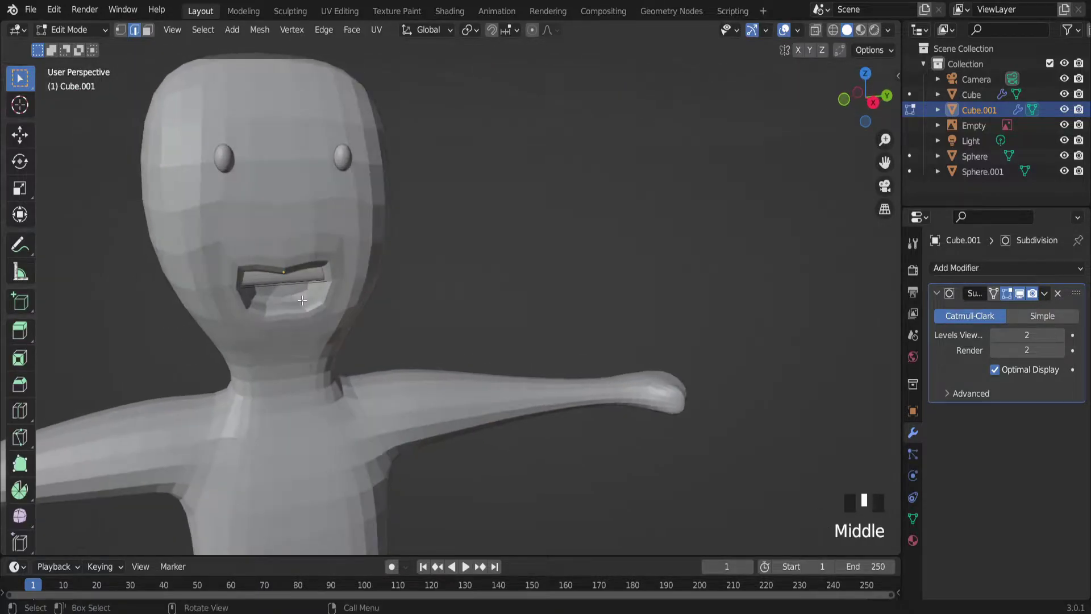
key(Tab)
click(428, 329)
Duplicate the upper teeth about 0.12 m down along Z as the lower teeth and check the mouth from the front.
scroll(273, 272, up, 7)
click(279, 246)
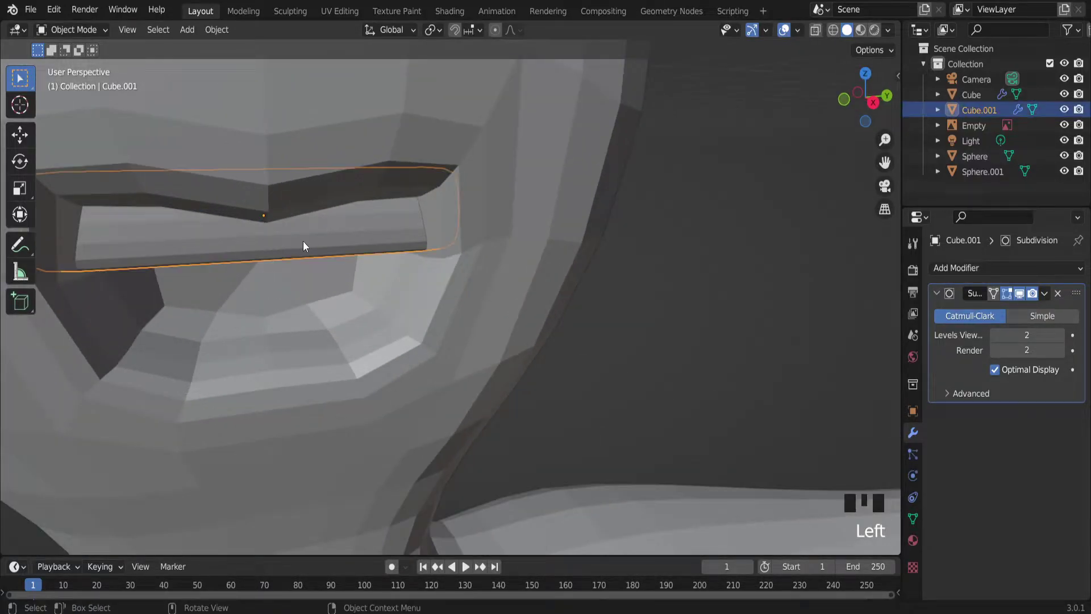
key(shift+d)
key(z)
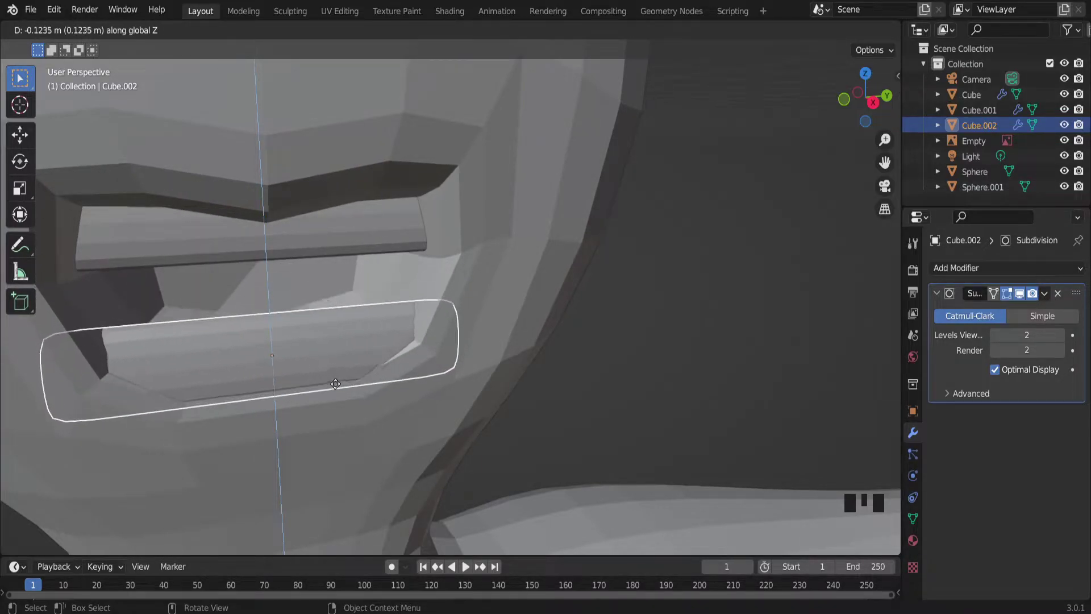
click(335, 384)
scroll(544, 392, down, 5)
middle_drag(544, 392, 372, 353)
scroll(429, 353, down, 7)
scroll(460, 351, up, 6)
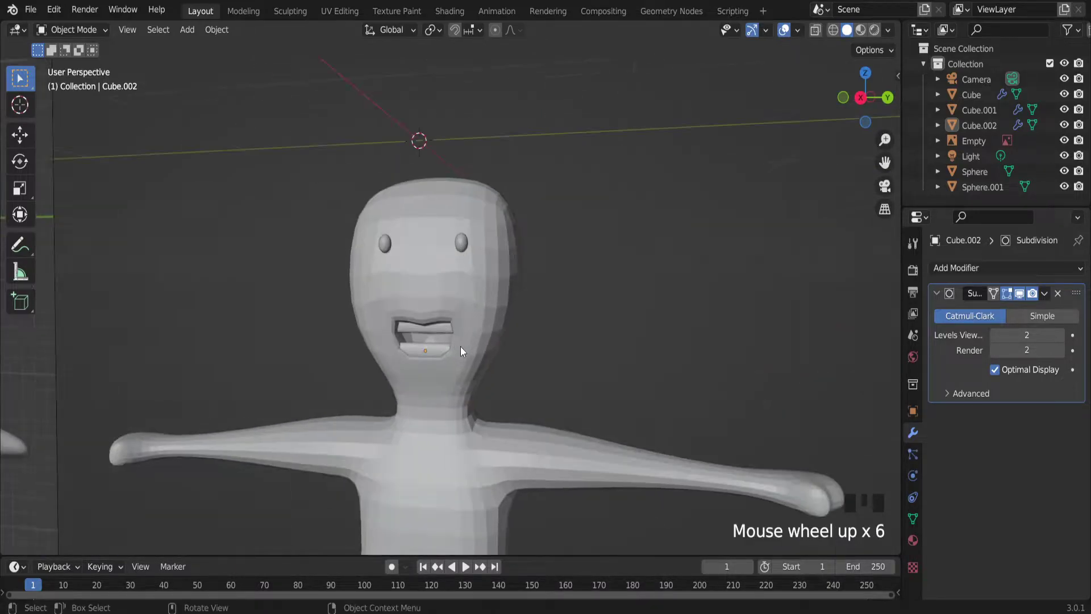
Scale the upper teeth along X to a little over twice their depth.
scroll(418, 322, up, 7)
middle_drag(418, 322, 469, 317)
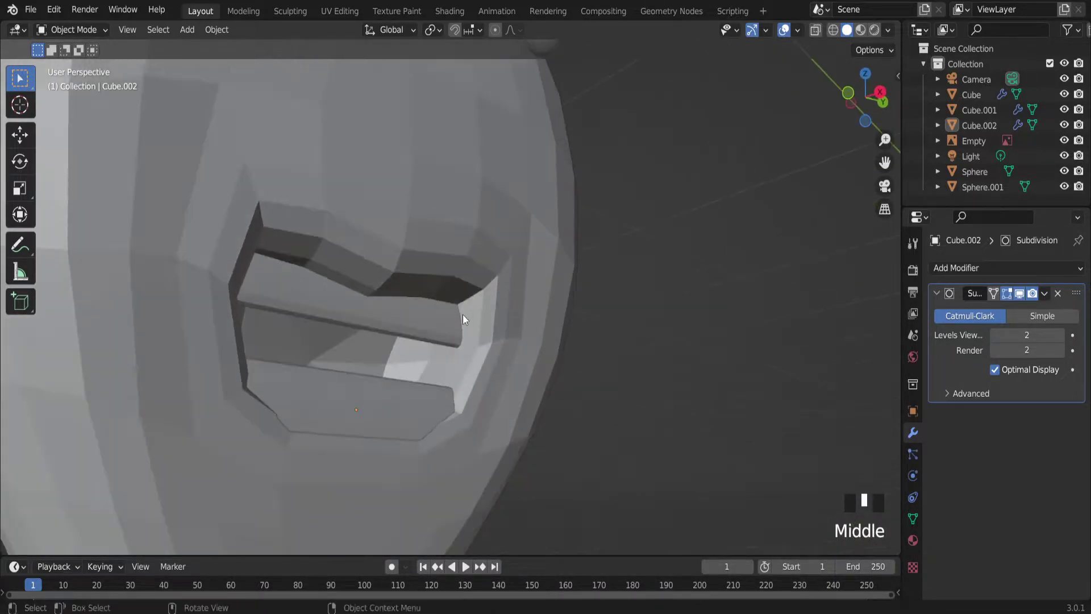
click(429, 335)
key(s)
key(x)
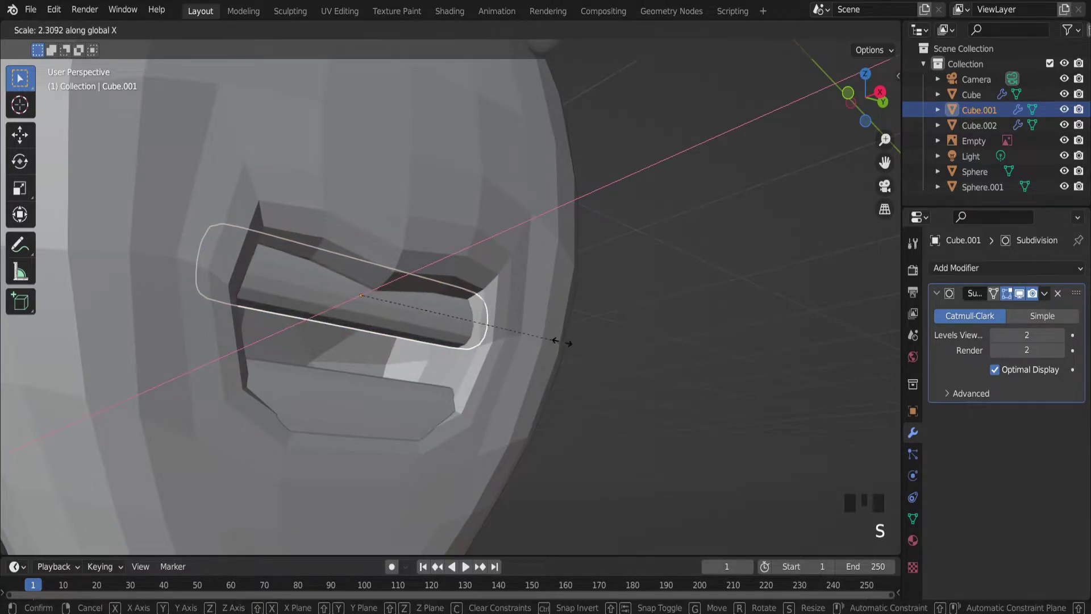
click(540, 350)
Deepen the lower teeth along X, shift them along X within the mouth, and compare them with the reference.
click(400, 412)
middle_drag(401, 412, 437, 447)
key(s)
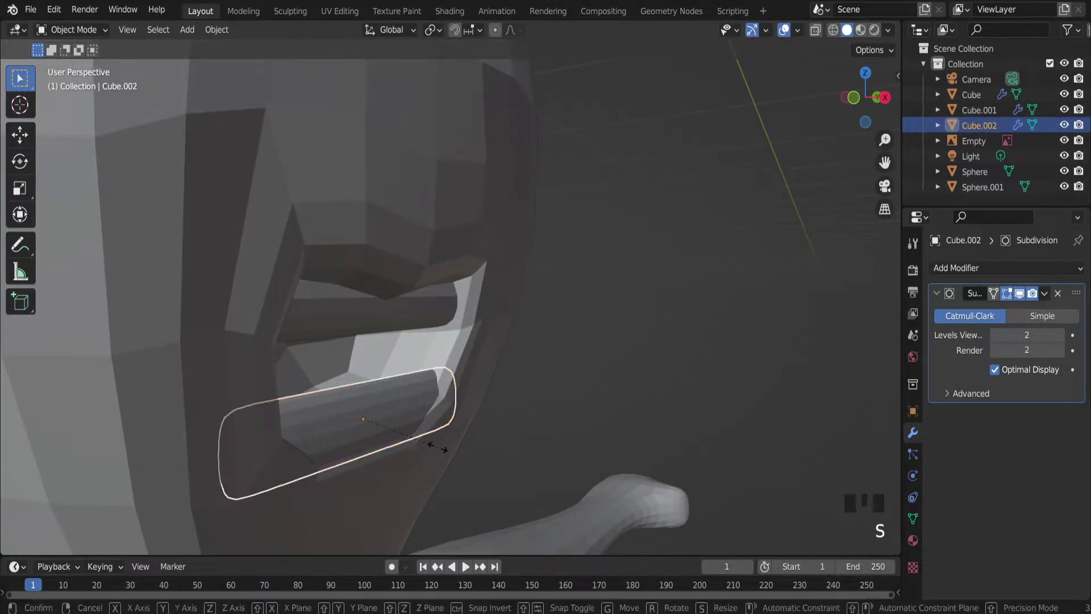
key(x)
click(467, 435)
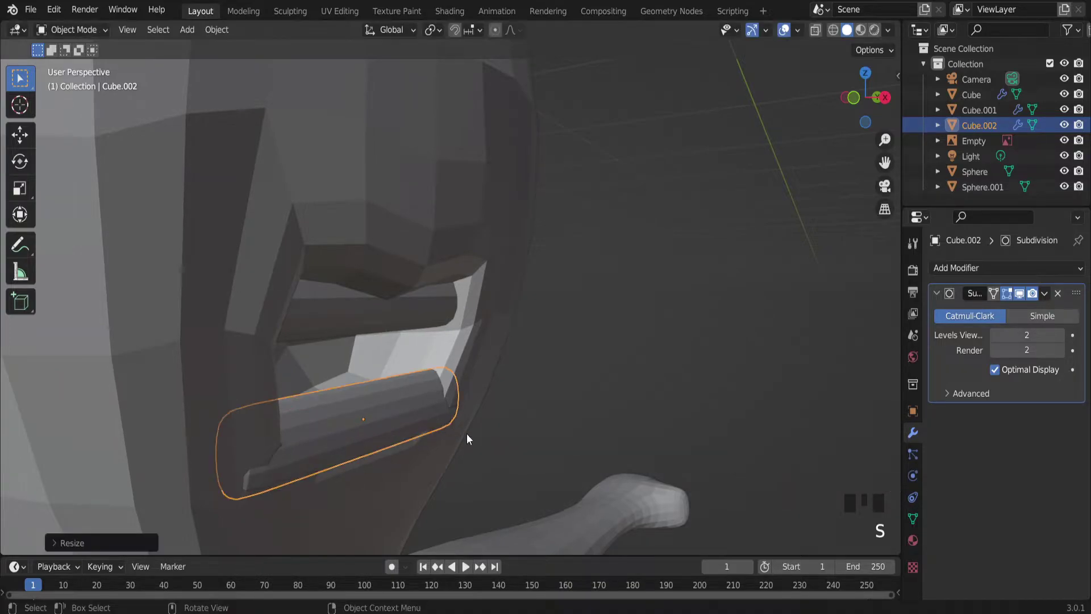
key(g)
key(x)
click(455, 424)
scroll(537, 418, down, 2)
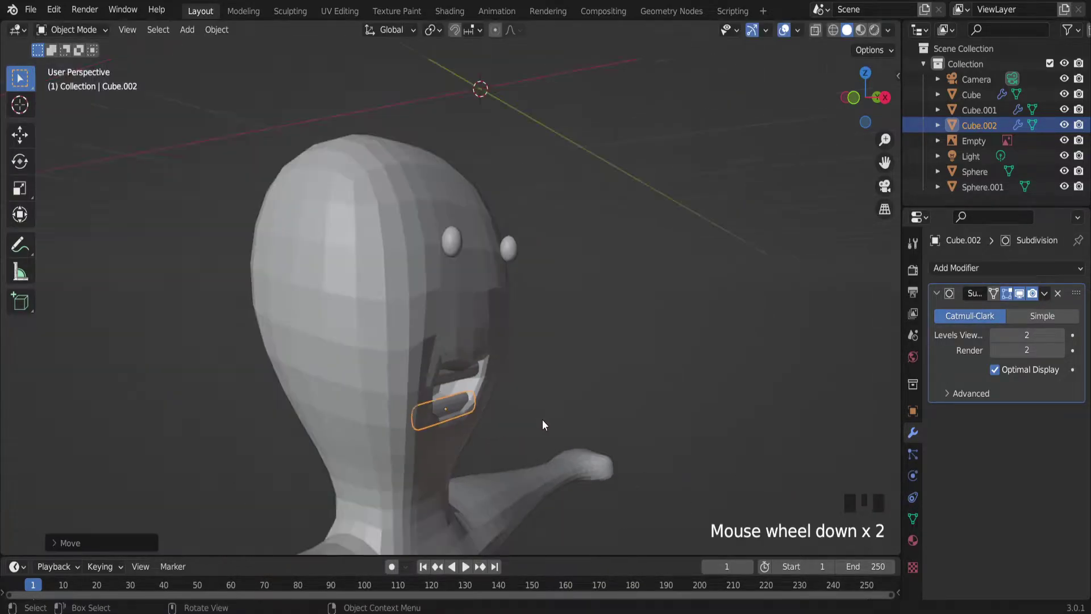
click(542, 416)
middle_drag(546, 415, 450, 403)
scroll(460, 405, down, 4)
scroll(454, 403, down, 4)
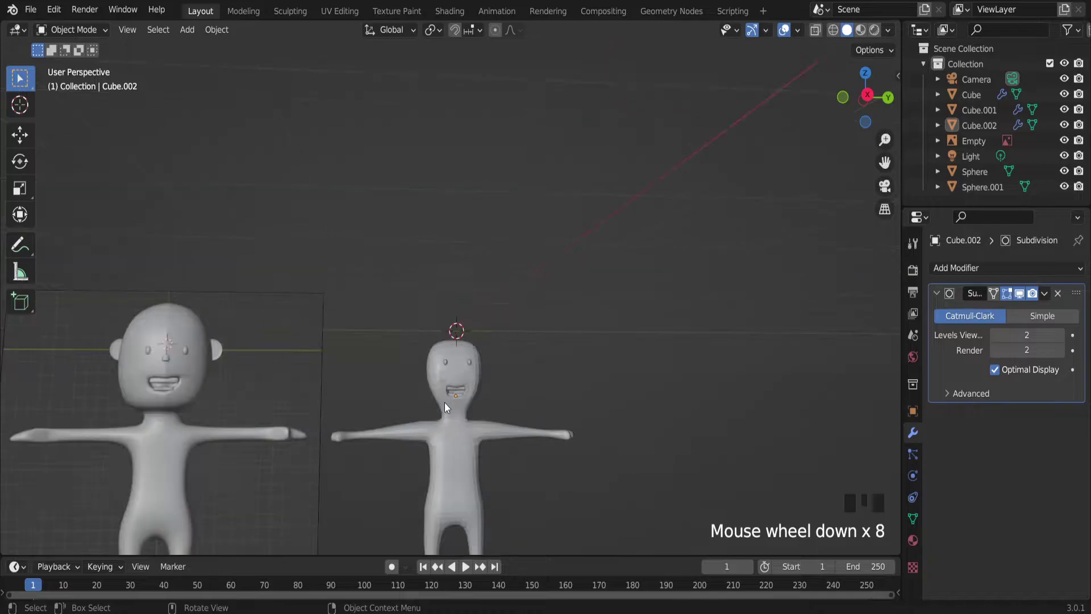
Add a UV sphere for the tongue and scale it down well below half its size.
scroll(496, 392, up, 9)
middle_drag(512, 394, 472, 399)
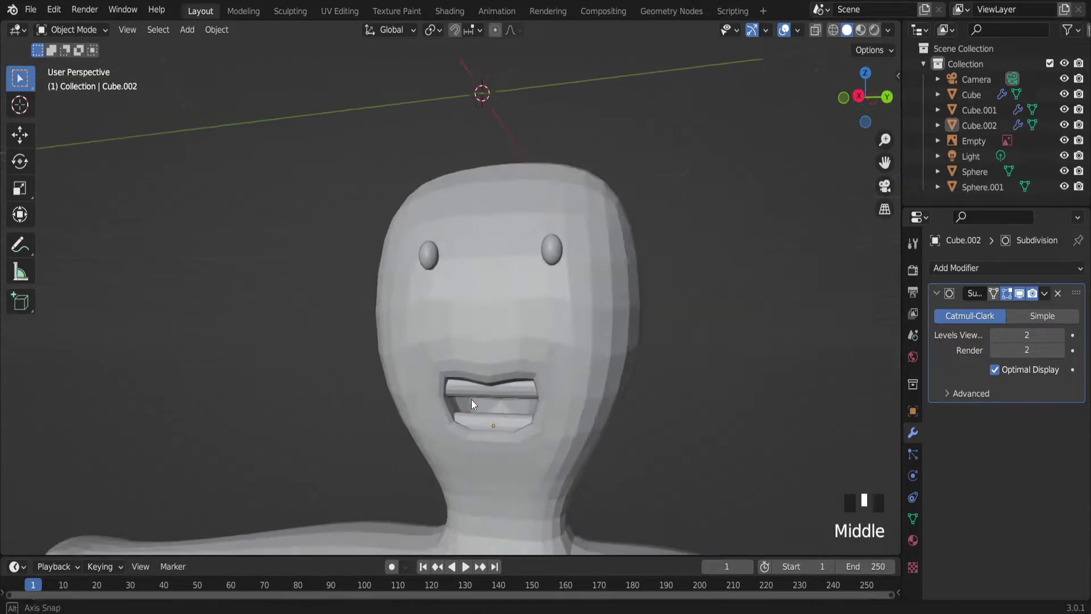
scroll(561, 401, down, 3)
key(shift+a)
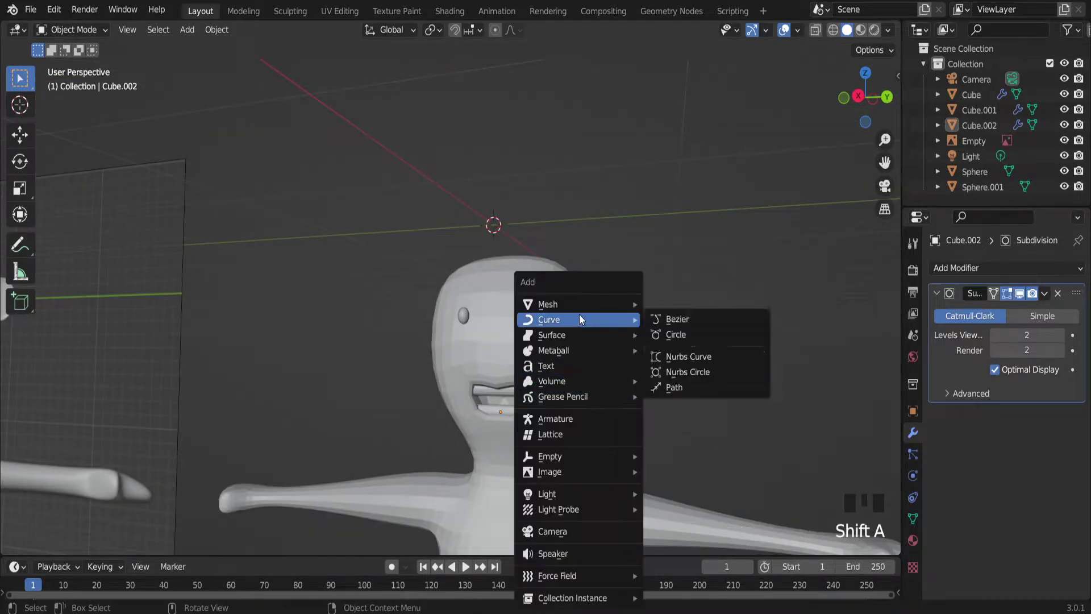
mouse_move(584, 302)
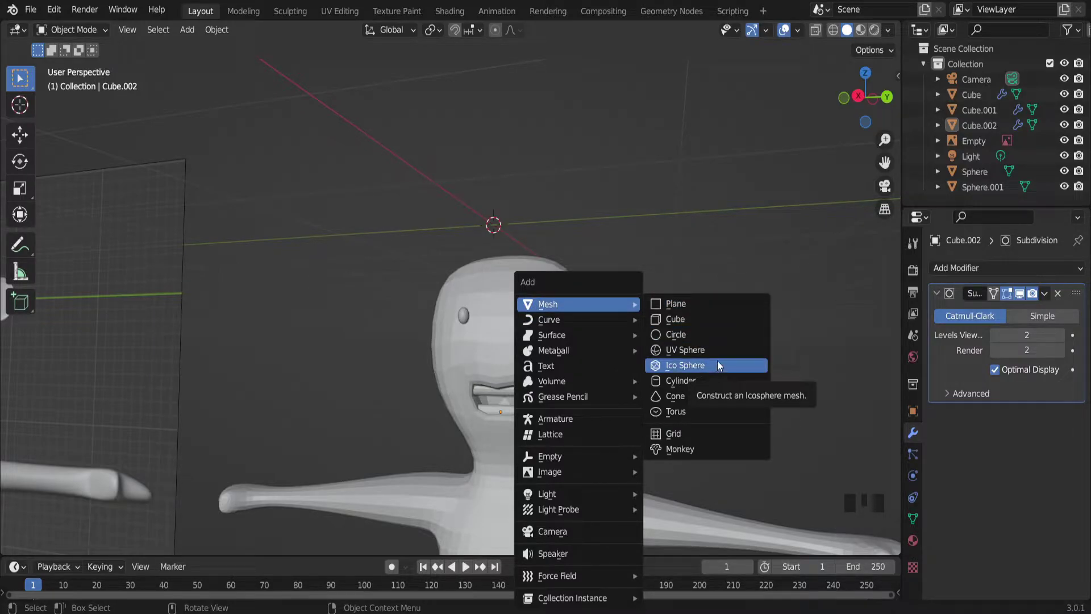
click(719, 350)
key(s)
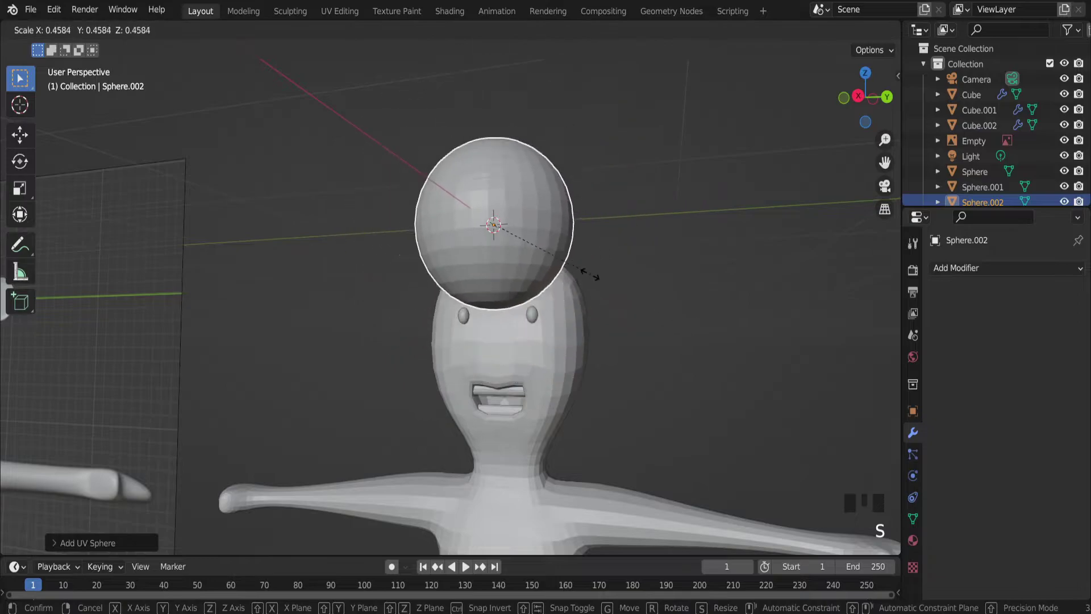
click(534, 246)
Lower the tongue sphere along Z to the front of the mouth and shrink it to less than the mouth's width.
key(g)
key(z)
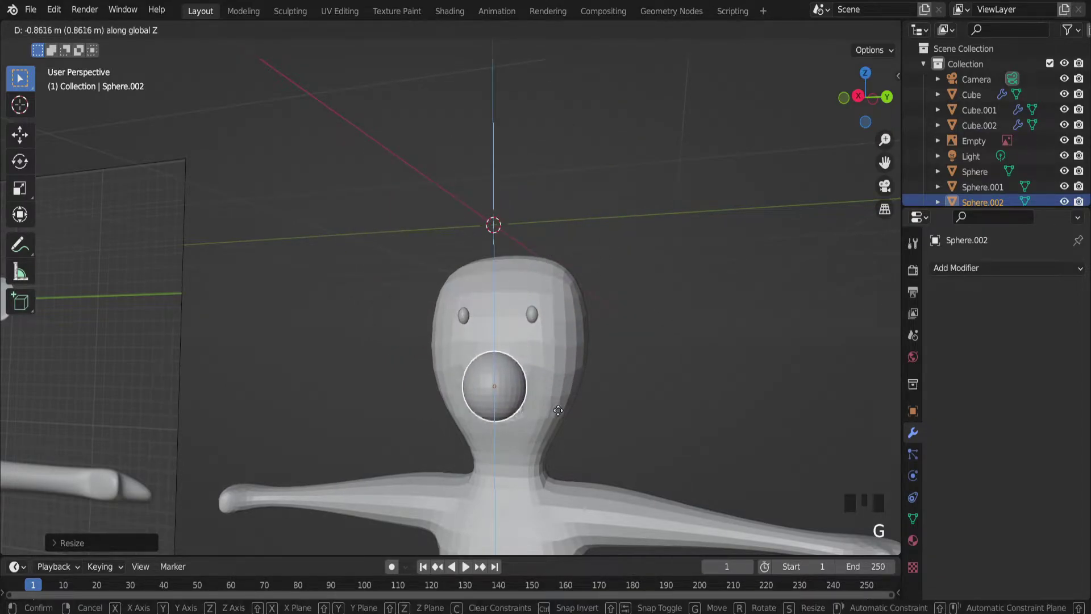
click(519, 404)
scroll(519, 403, up, 3)
middle_drag(519, 403, 642, 388)
key(s)
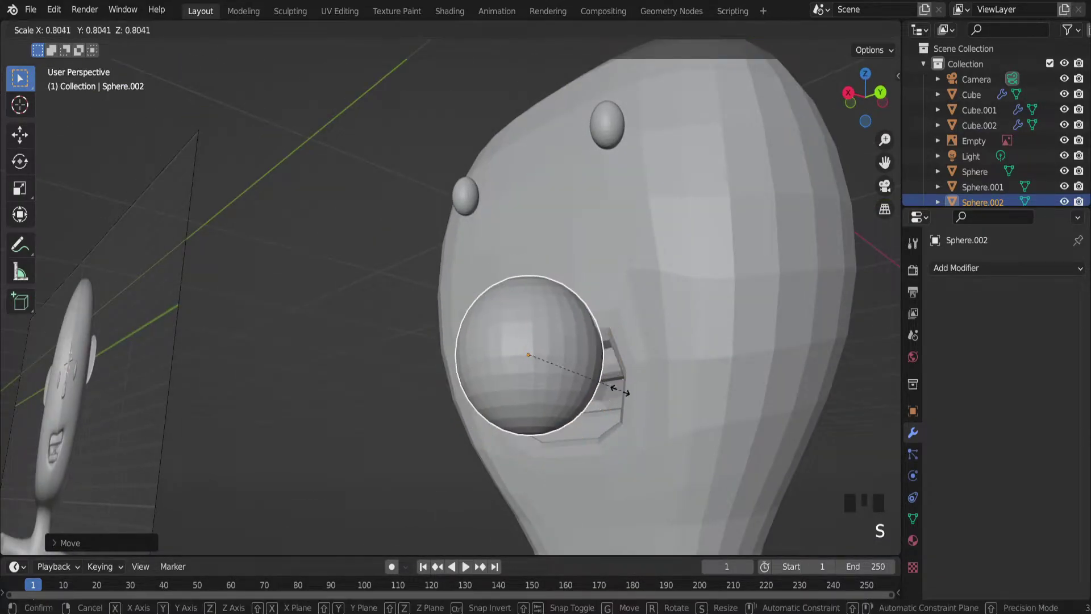
click(557, 364)
Lower the tongue sphere along Z to the mouth opening and push it along X in between the teeth.
middle_drag(557, 364, 618, 396)
key(g)
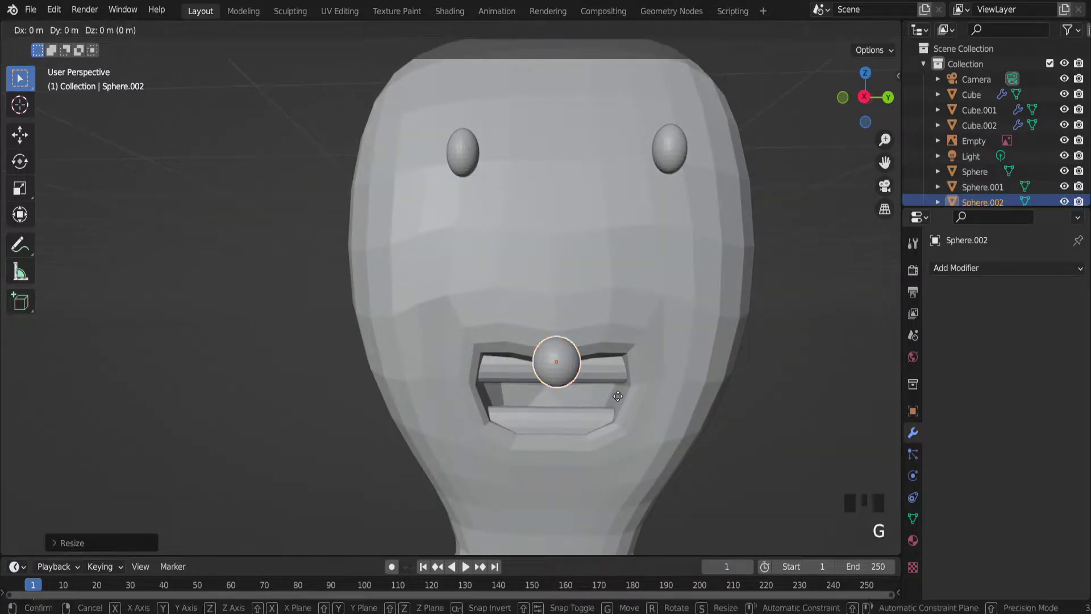
key(z)
click(622, 469)
middle_drag(622, 470, 693, 475)
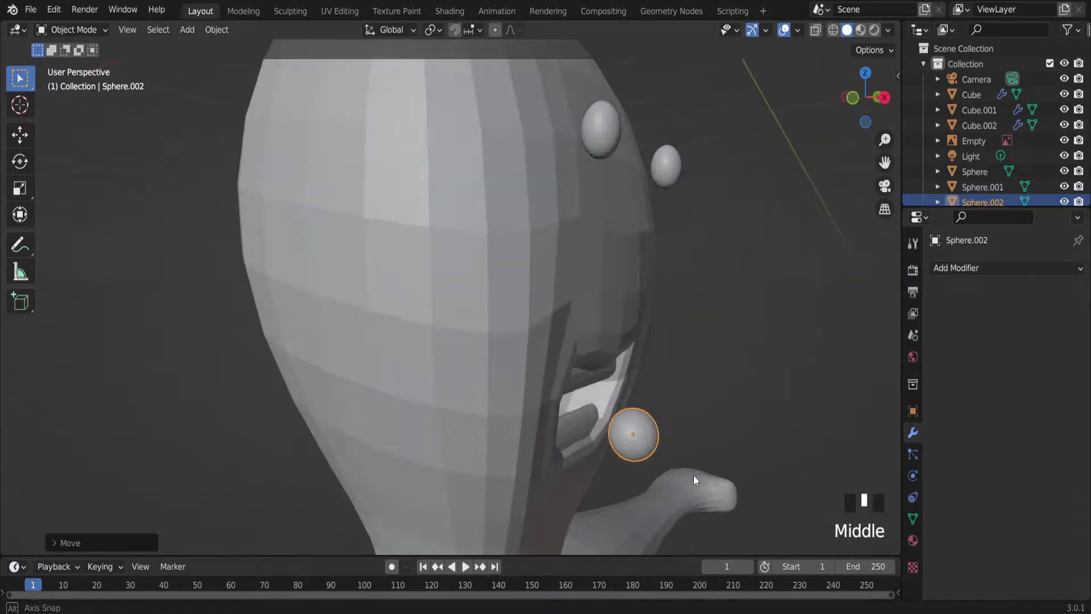
key(g)
key(x)
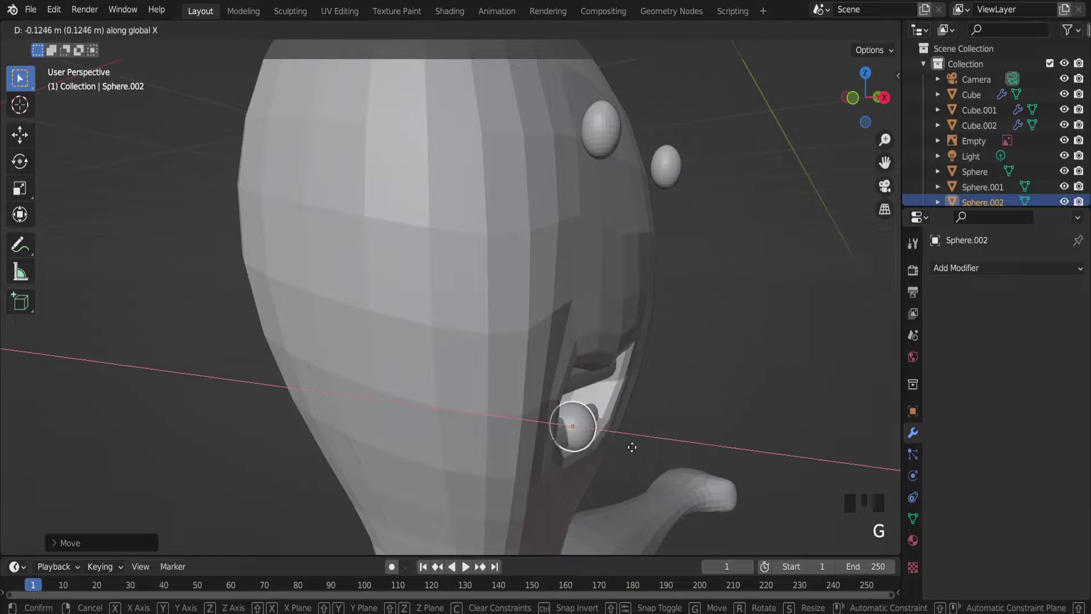
click(602, 433)
Stretch the tongue sphere along X to about twice its depth.
middle_drag(616, 445, 504, 412)
scroll(503, 412, up, 6)
middle_drag(582, 408, 543, 495)
scroll(489, 493, down, 3)
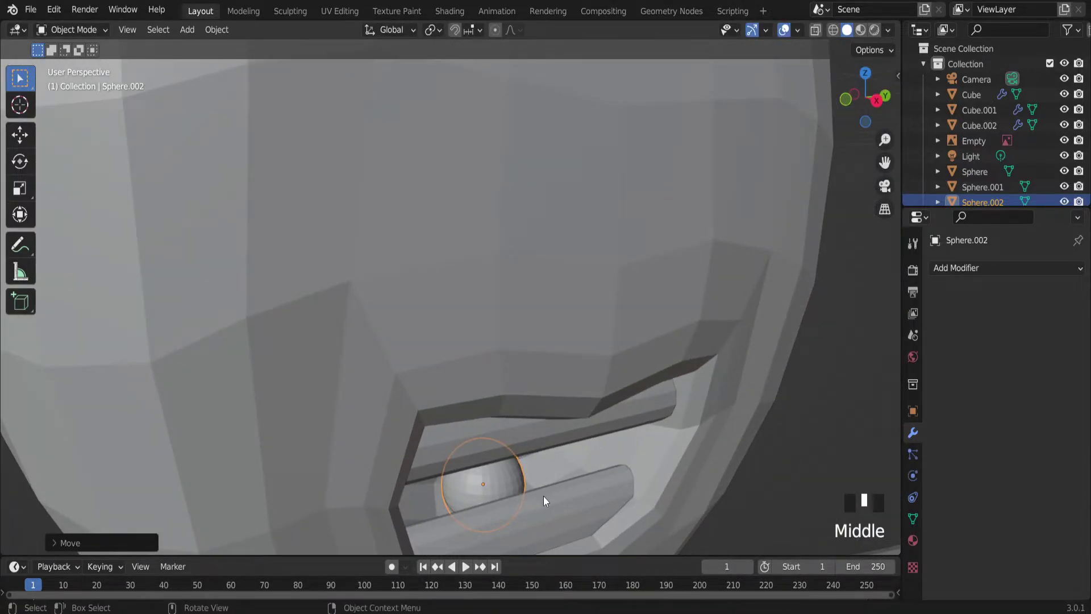
key(s)
key(x)
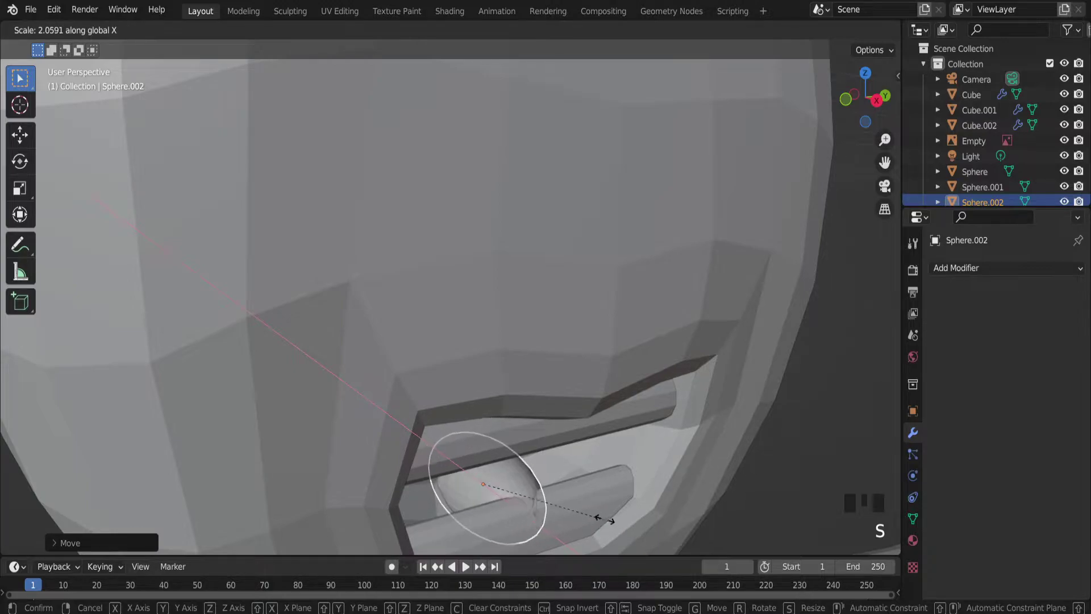
click(590, 513)
scroll(589, 513, down, 6)
Widen the tongue slightly along Y and compare the mouth with the reference character.
click(735, 472)
middle_drag(735, 472, 613, 461)
scroll(623, 481, up, 4)
click(588, 438)
scroll(595, 451, up, 2)
key(s)
key(y)
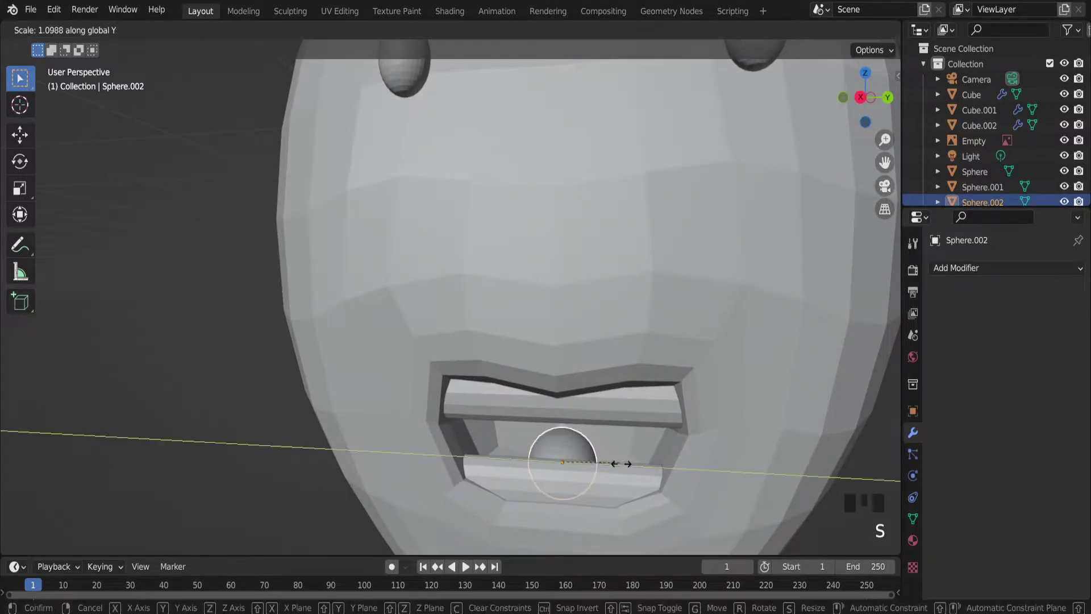
click(636, 466)
scroll(667, 469, down, 4)
click(778, 456)
scroll(742, 454, down, 9)
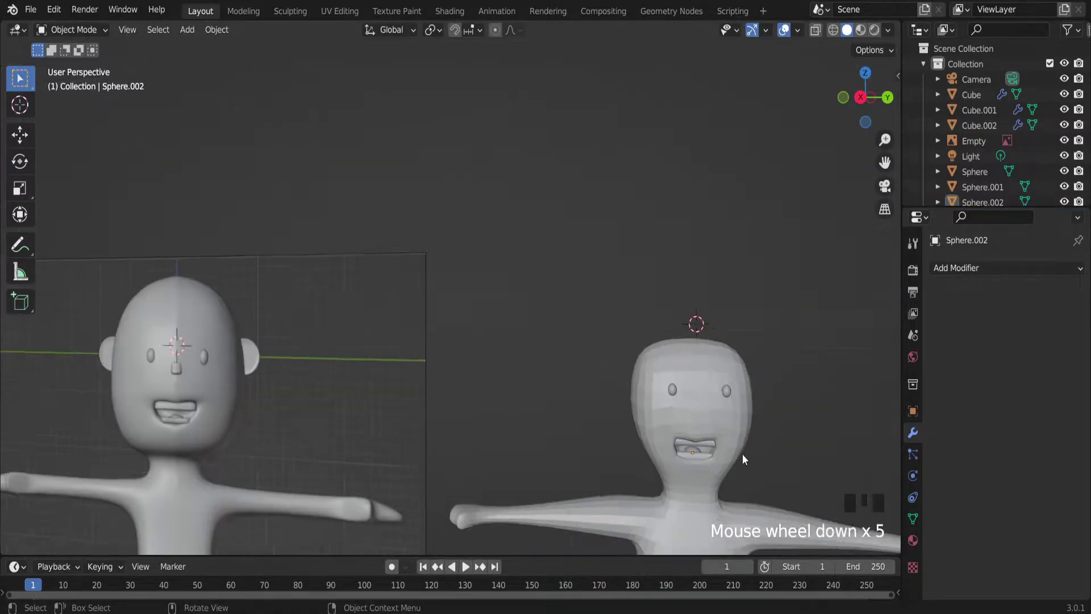
scroll(448, 405, down, 2)
Add a cube for the nose and scale it down to under a fifth of its size.
scroll(643, 434, up, 7)
click(694, 356)
key(shift+a)
mouse_move(689, 308)
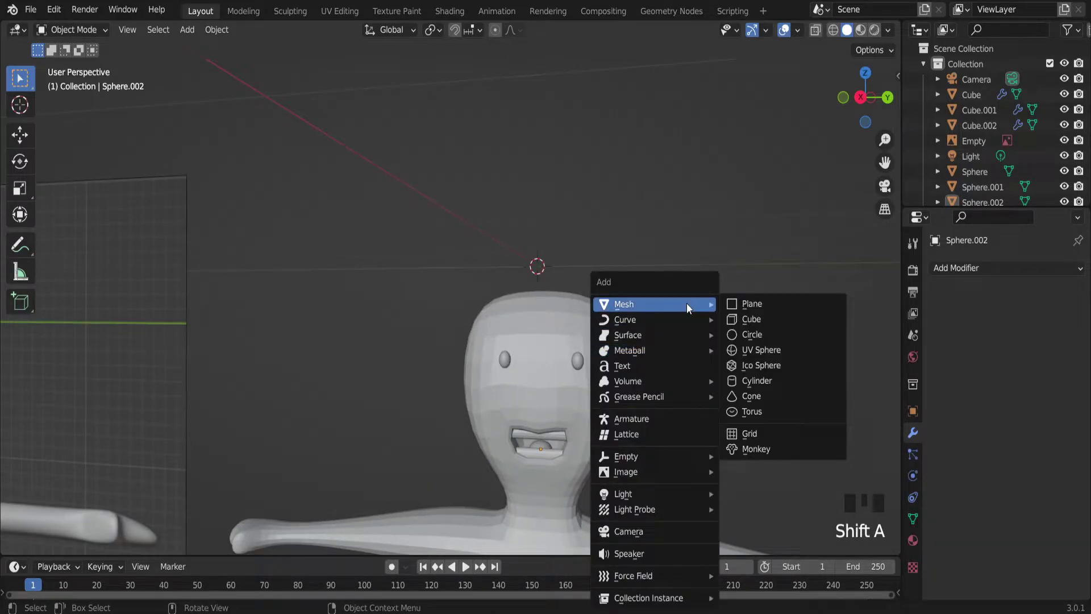
click(776, 319)
scroll(794, 375, down, 4)
middle_drag(794, 392, 821, 377)
key(s)
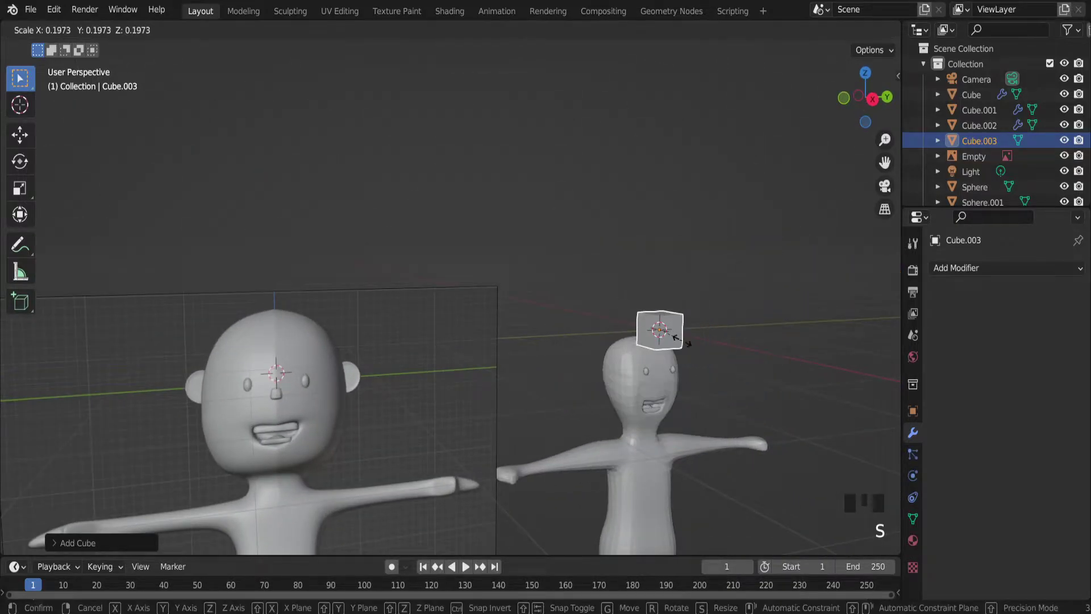
click(677, 337)
From the Right Orthographic view, lower the nose cube along Z to the middle of the face below the eyes.
click(872, 100)
scroll(690, 377, up, 7)
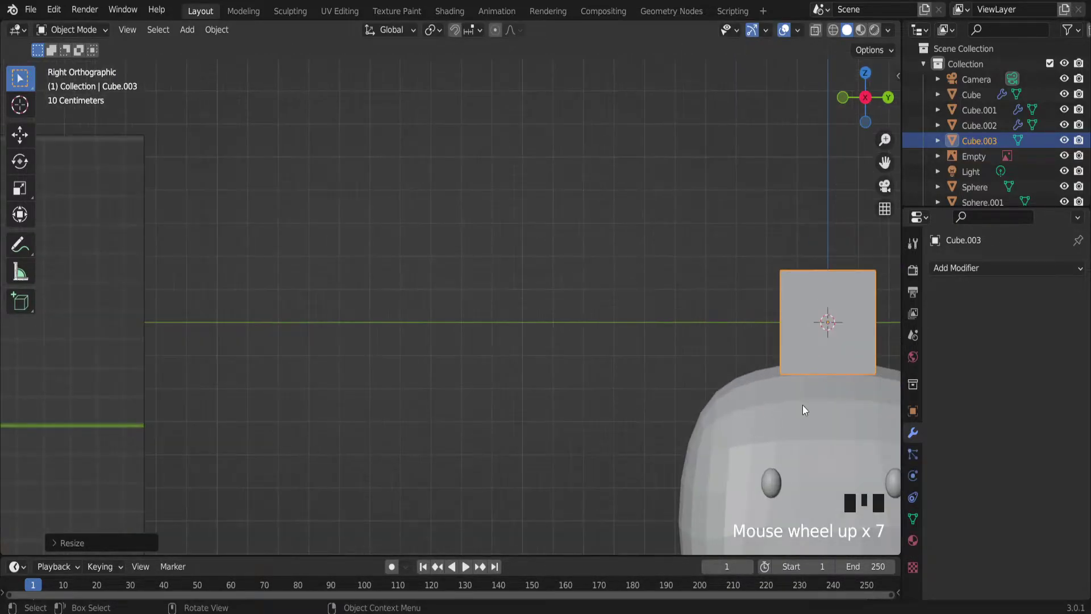
scroll(802, 405, down, 6)
drag(884, 140, 884, 114)
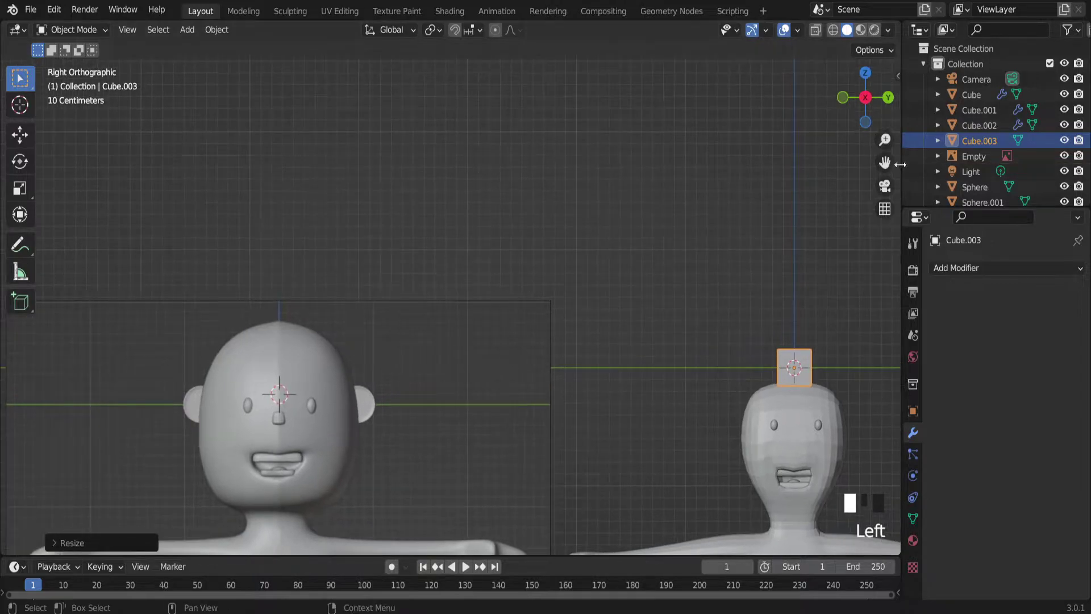
drag(885, 162, 720, 105)
scroll(651, 321, up, 3)
scroll(651, 321, up, 2)
key(g)
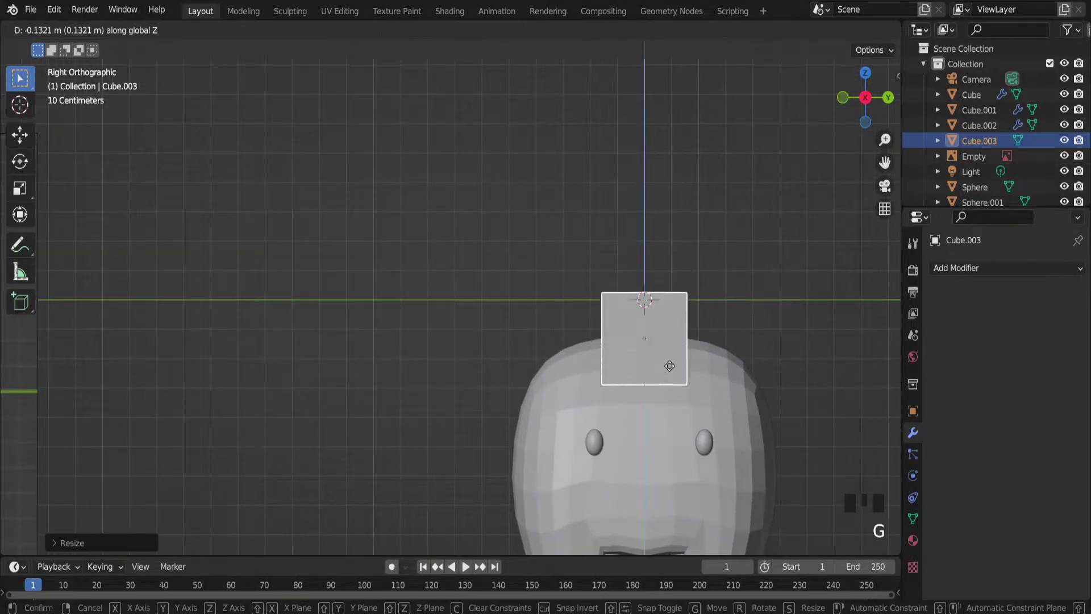
click(682, 513)
middle_drag(682, 513, 750, 479)
scroll(750, 480, down, 4)
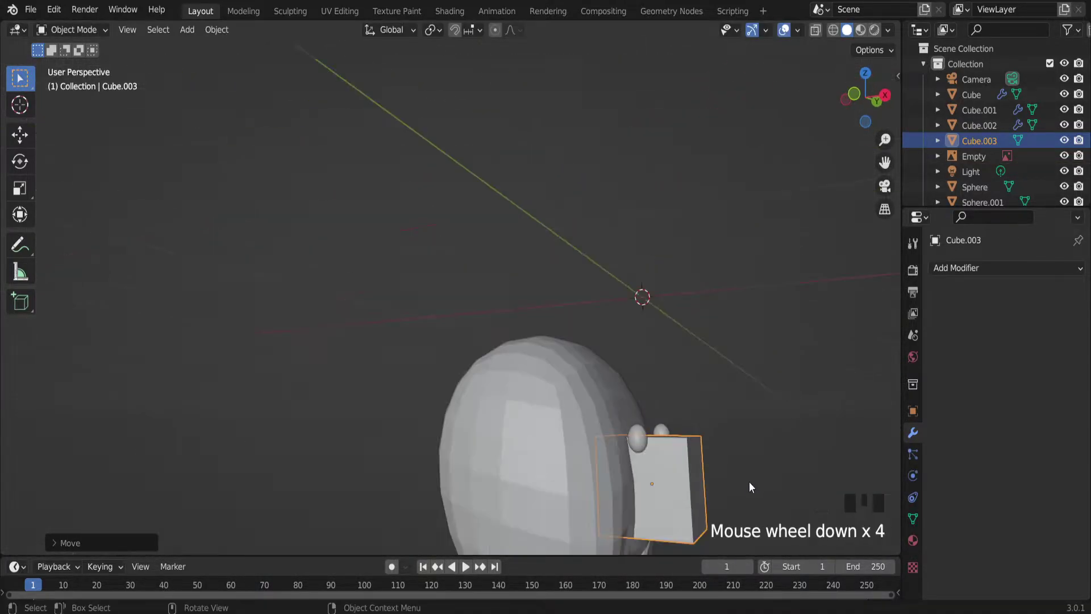
Shrink the nose cube to a small block about the height of an eye.
key(s)
click(670, 486)
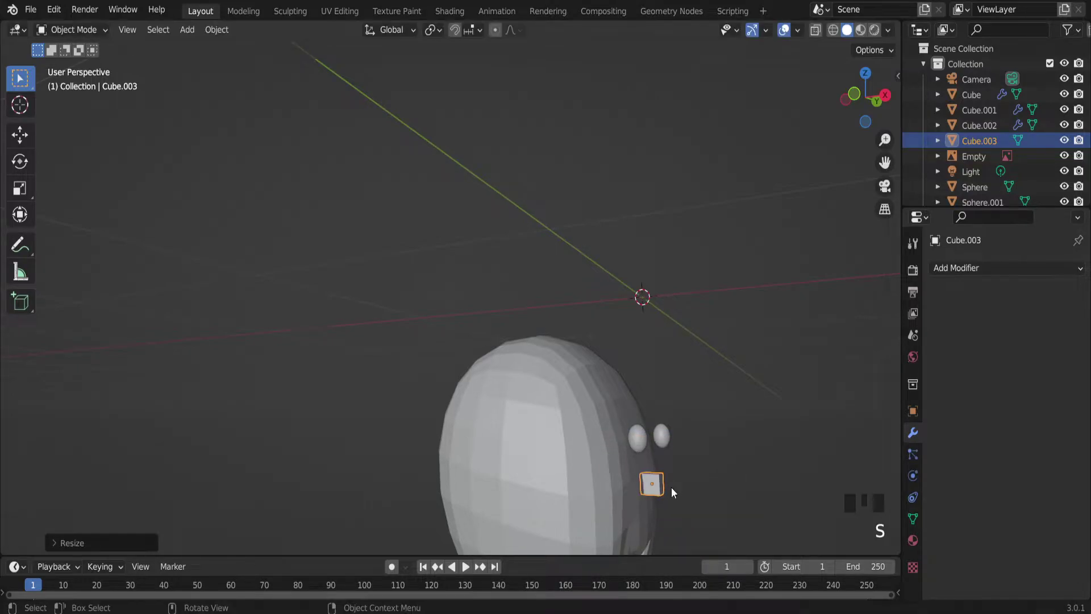
scroll(664, 486, up, 5)
middle_drag(664, 485, 567, 458)
scroll(652, 527, up, 3)
In Edit Mode, scale up the nose cube's bottom face so the nose widens downward, and return to Object Mode.
key(Tab)
middle_drag(652, 527, 546, 372)
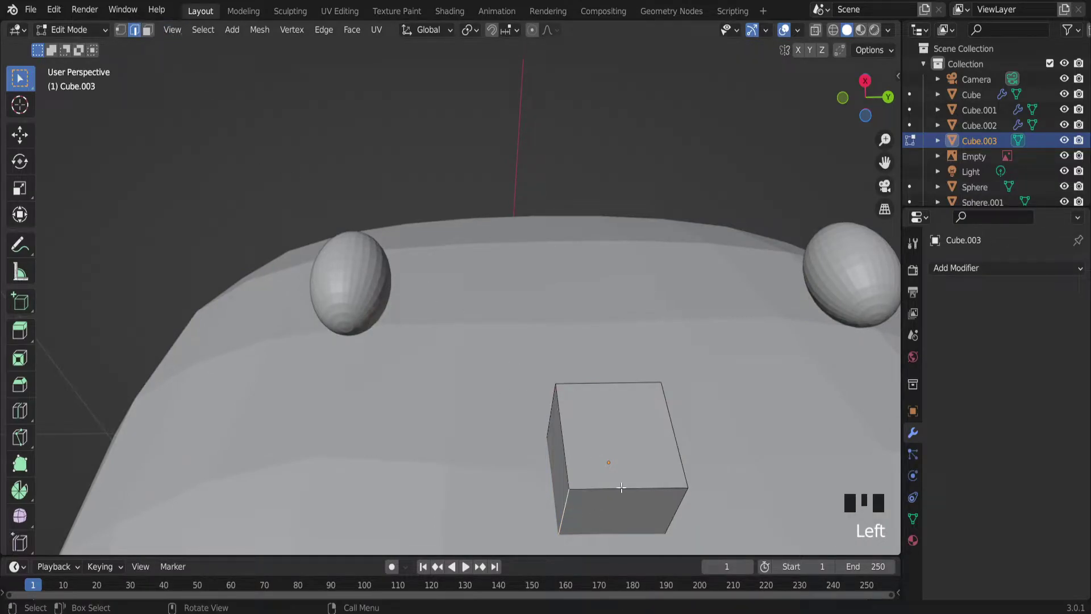
key(s)
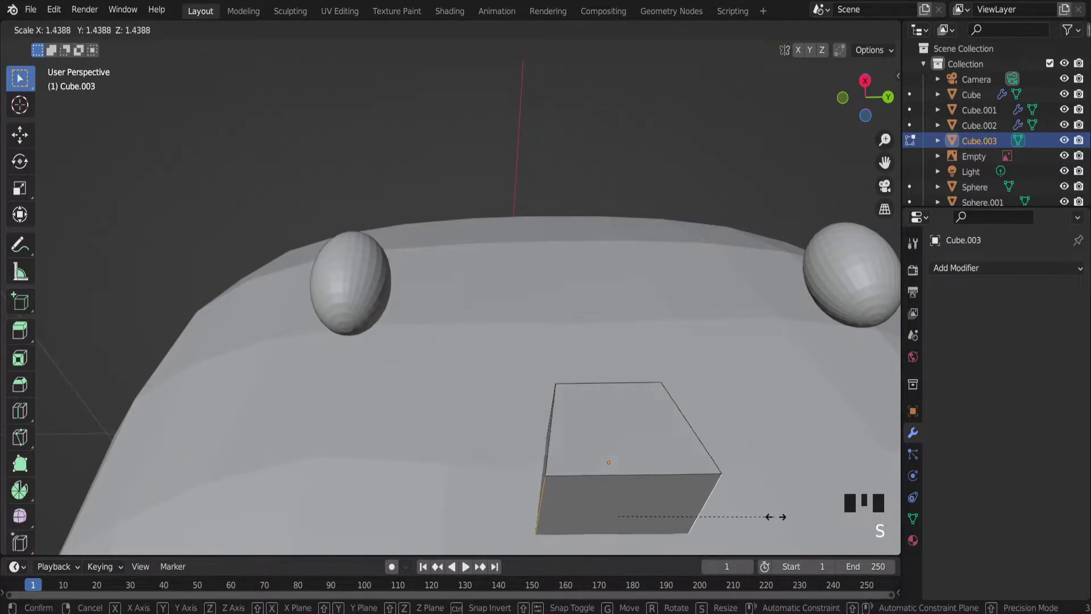
click(807, 514)
scroll(807, 514, down, 4)
middle_drag(806, 514, 789, 496)
key(Tab)
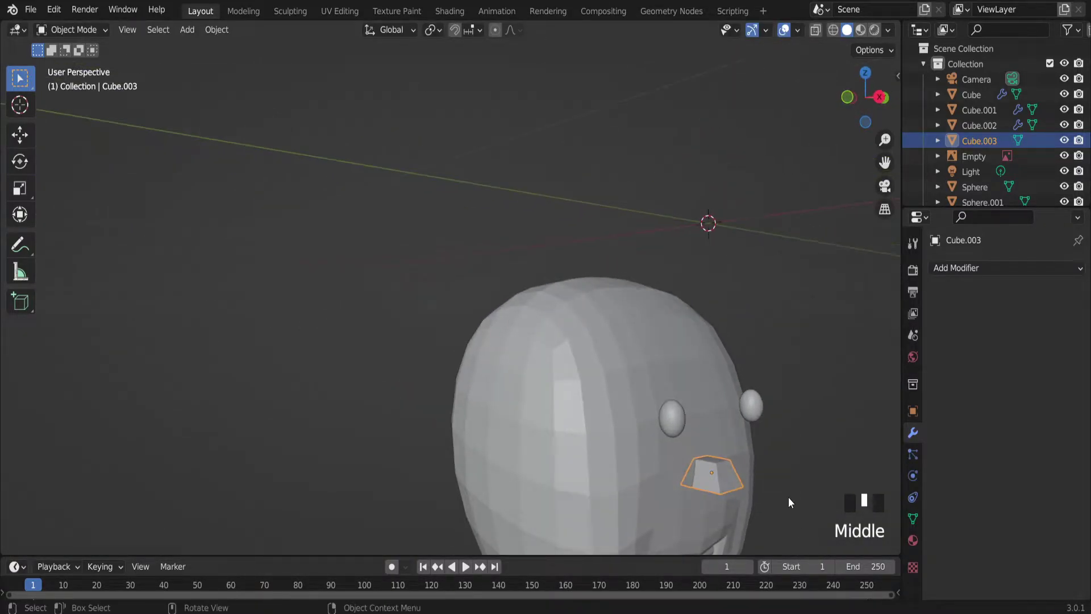
Push the nose back along X so that it sinks into the face.
key(g)
key(x)
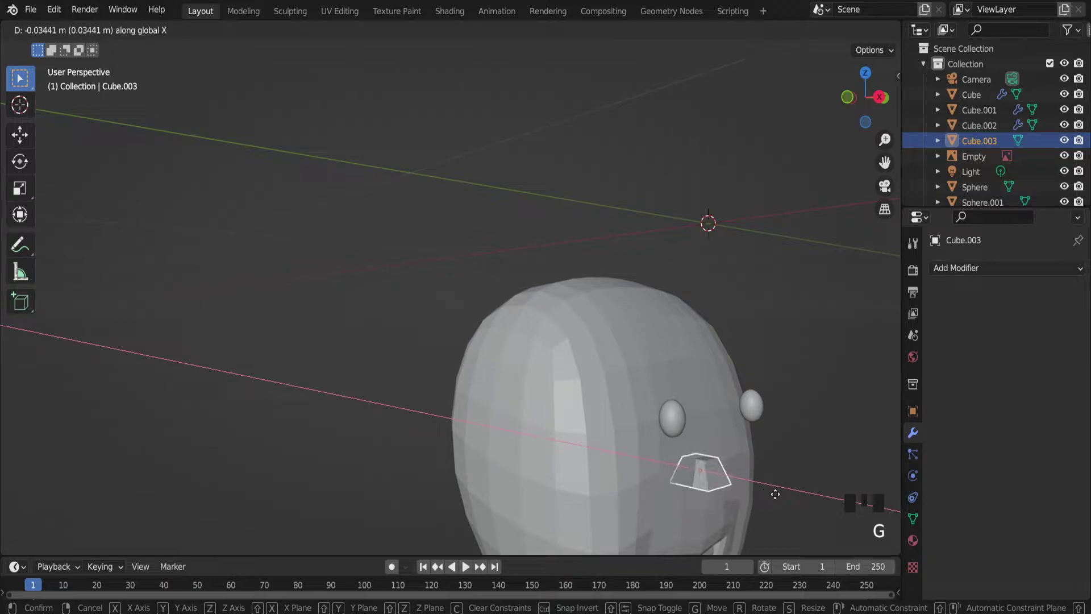
click(762, 493)
scroll(762, 493, down, 5)
click(785, 469)
Compare the face, including the new nose, with the reference character from the front.
scroll(785, 469, down, 2)
middle_drag(784, 468, 663, 452)
scroll(790, 461, down, 4)
scroll(657, 487, down, 3)
scroll(589, 428, up, 7)
middle_drag(589, 429, 568, 384)
scroll(100, 334, down, 3)
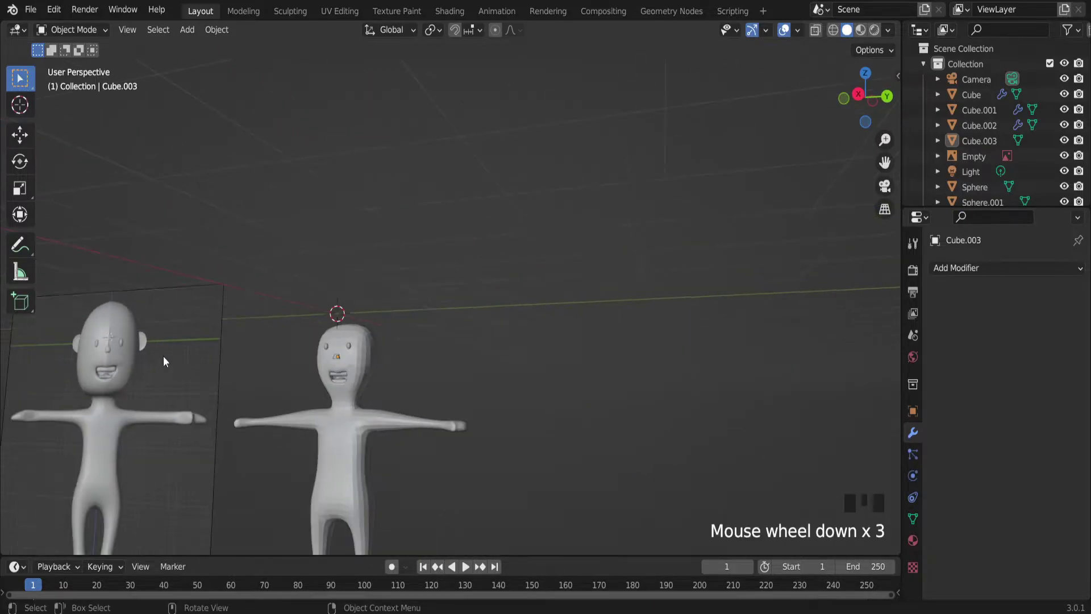
scroll(251, 345, up, 3)
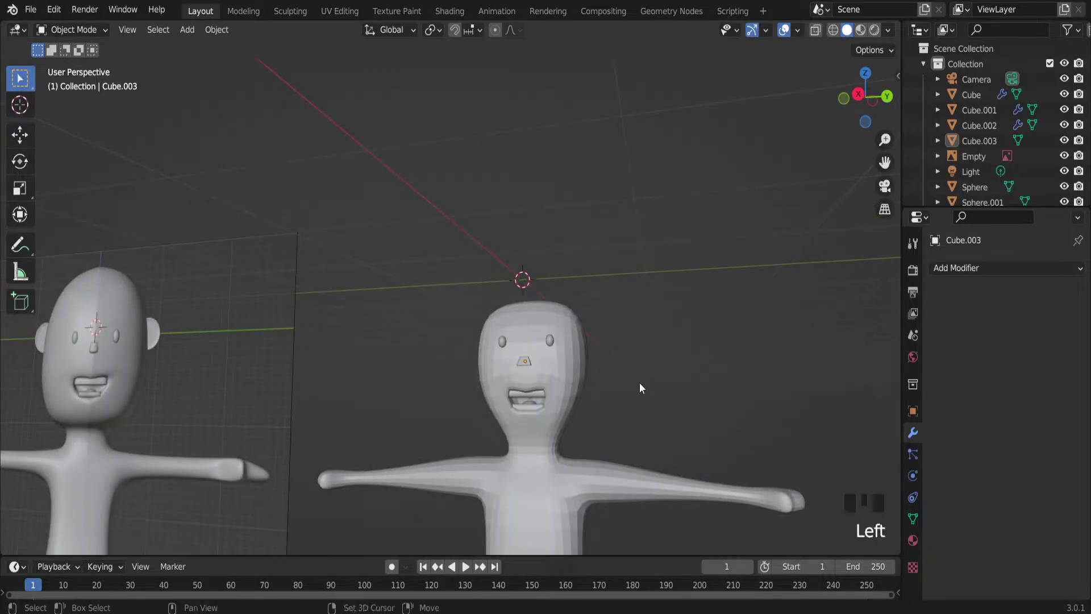
Add a cylinder mesh for the ear and rotate it 90° about the Y axis.
key(shift+a)
mouse_move(625, 304)
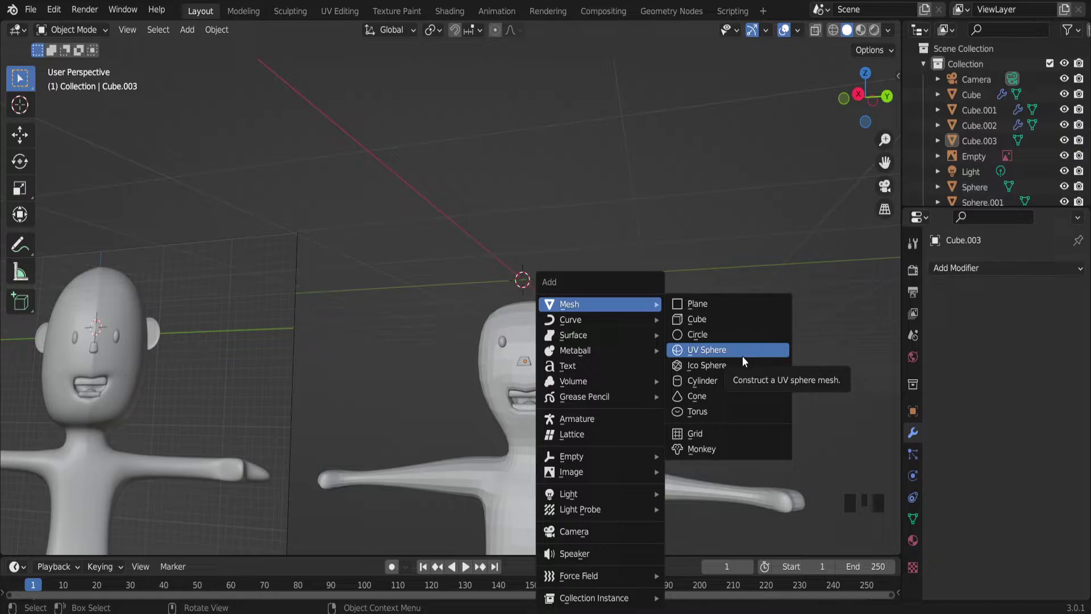
click(725, 386)
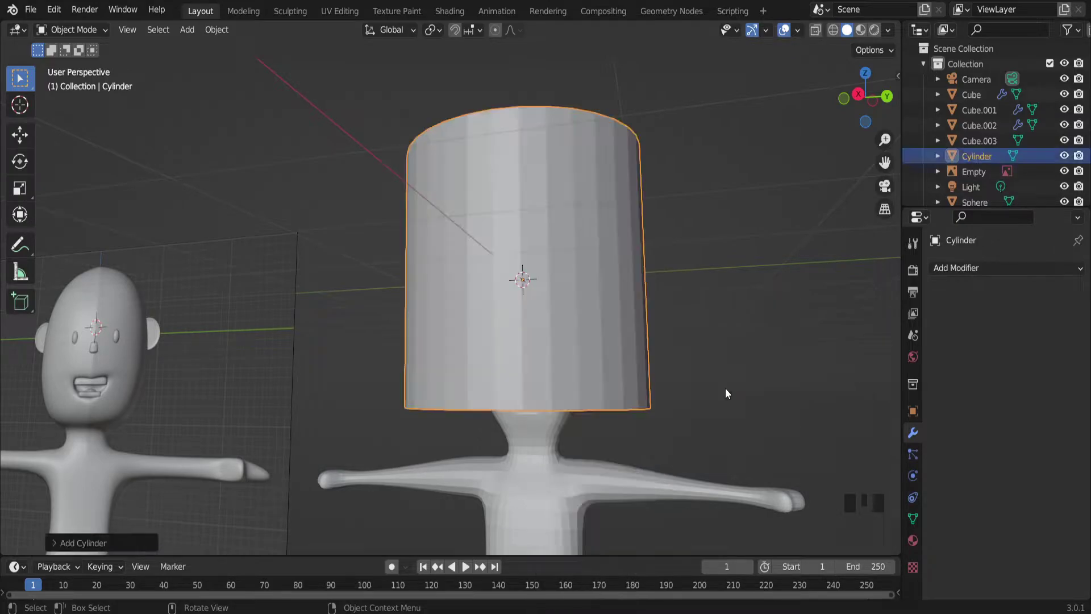
scroll(609, 305, down, 3)
key(r)
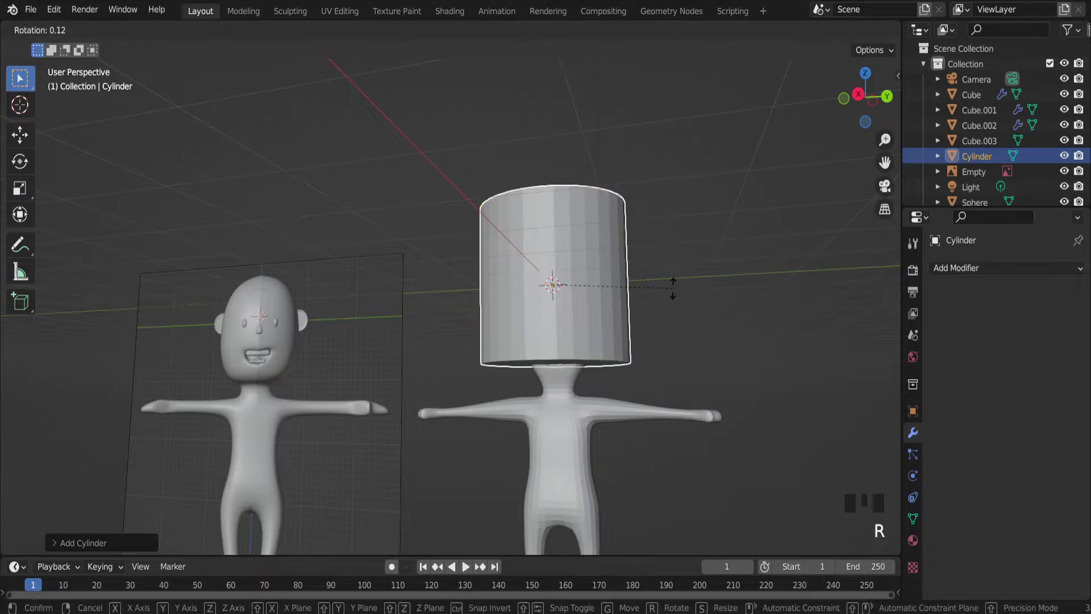
key(y)
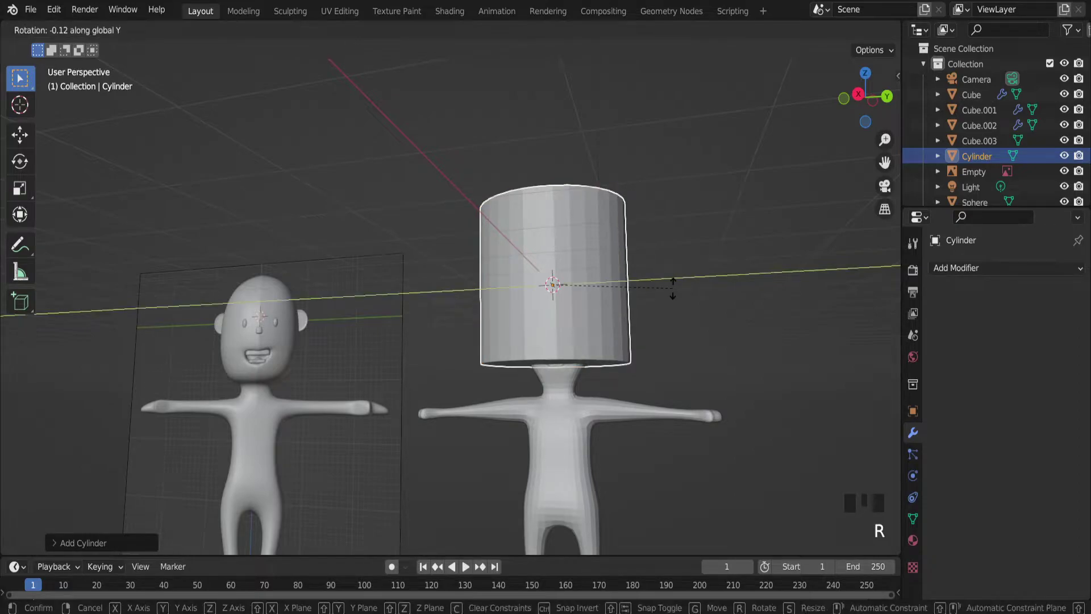
text(90)
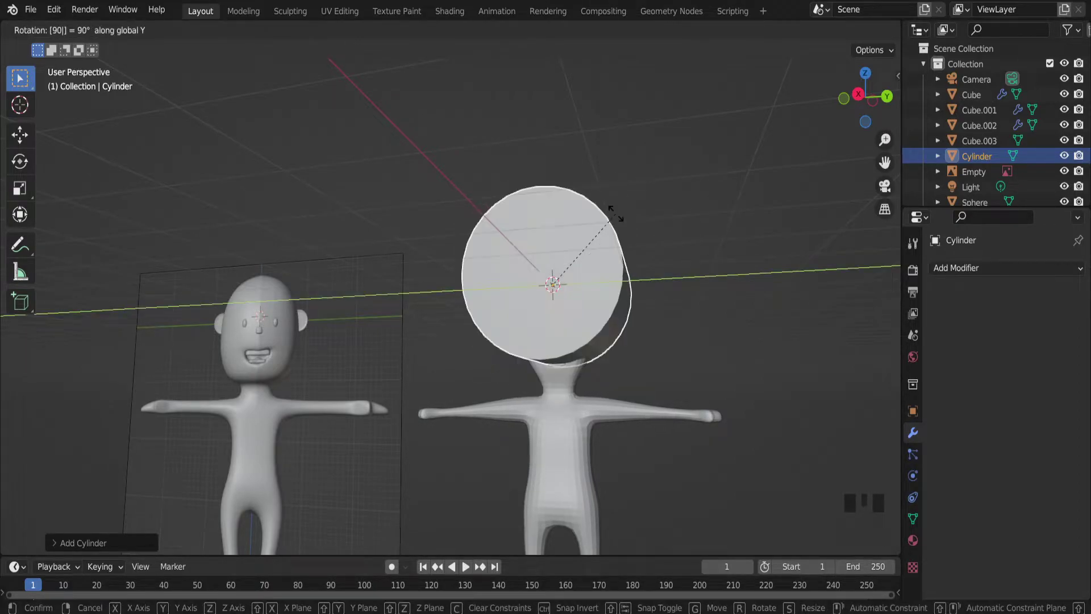
key(Return)
Shrink the cylinder to ear size and move it along Y and Z to the side of the head at eye height.
key(s)
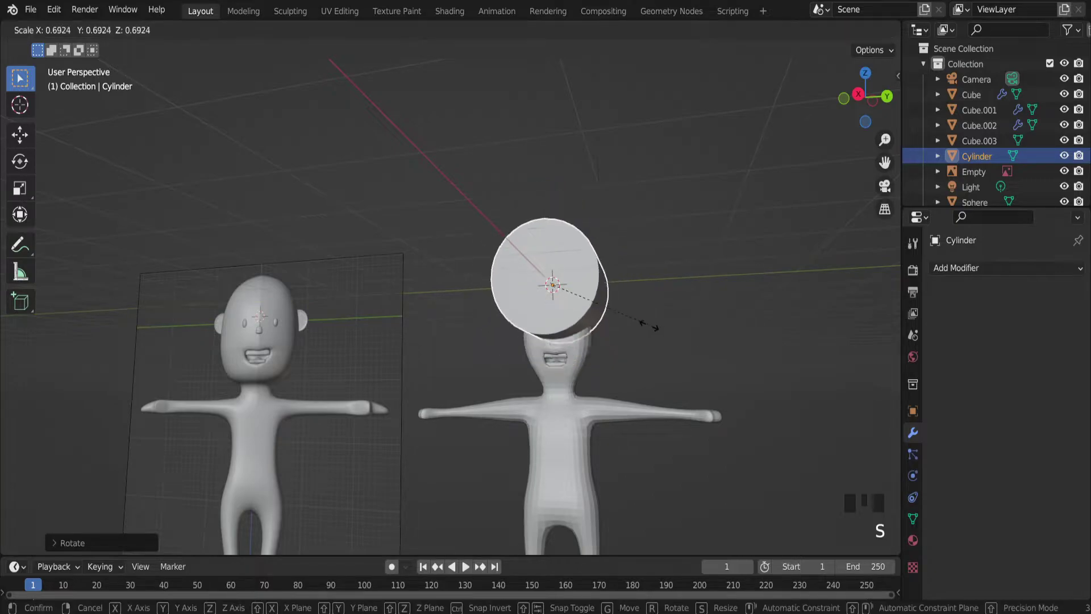
click(769, 190)
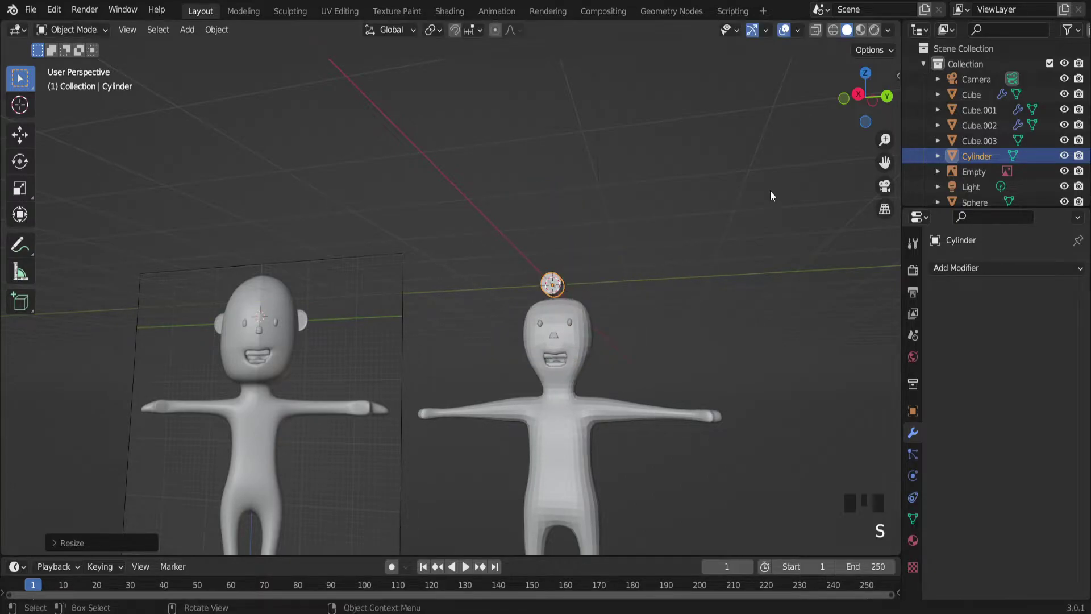
click(856, 96)
scroll(571, 283, up, 3)
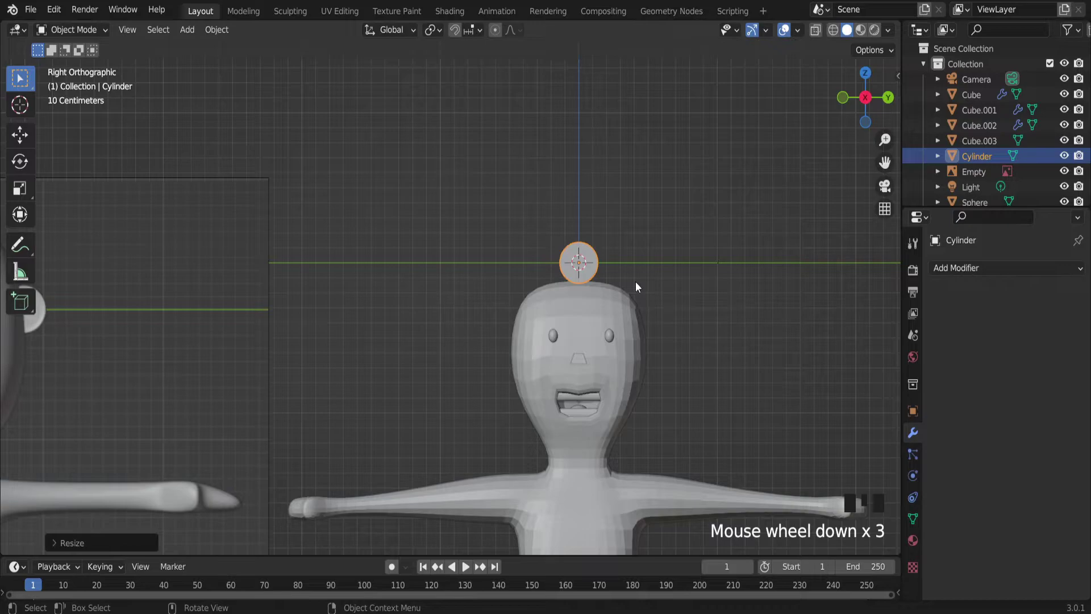
key(g)
key(y)
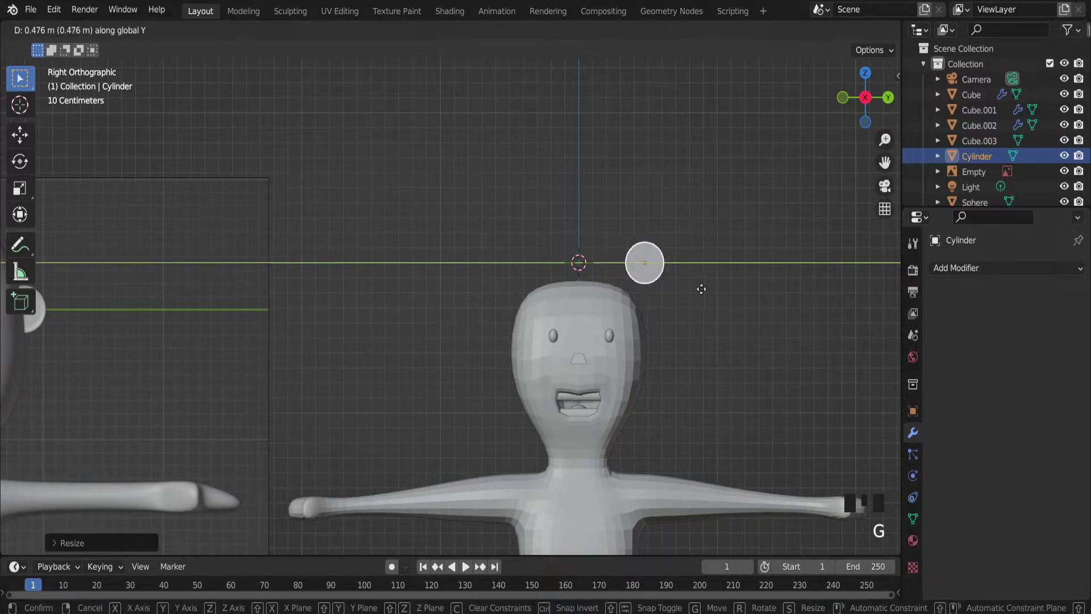
click(702, 289)
key(g)
key(z)
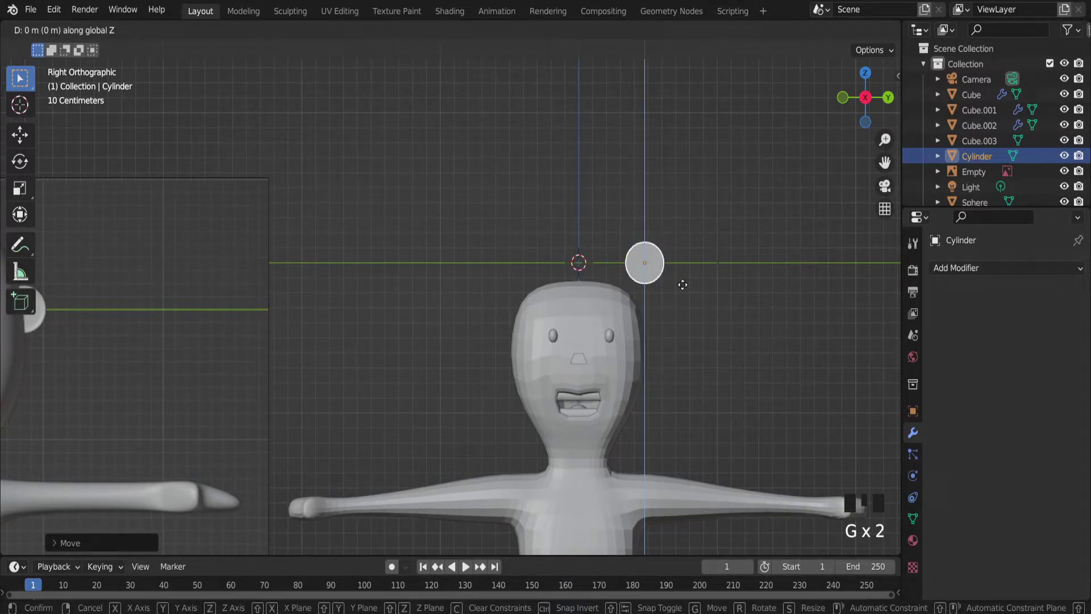
click(673, 344)
Push the ear cylinder back along X so that it sits midway along the side of the head.
middle_drag(674, 344, 635, 370)
scroll(636, 369, down, 2)
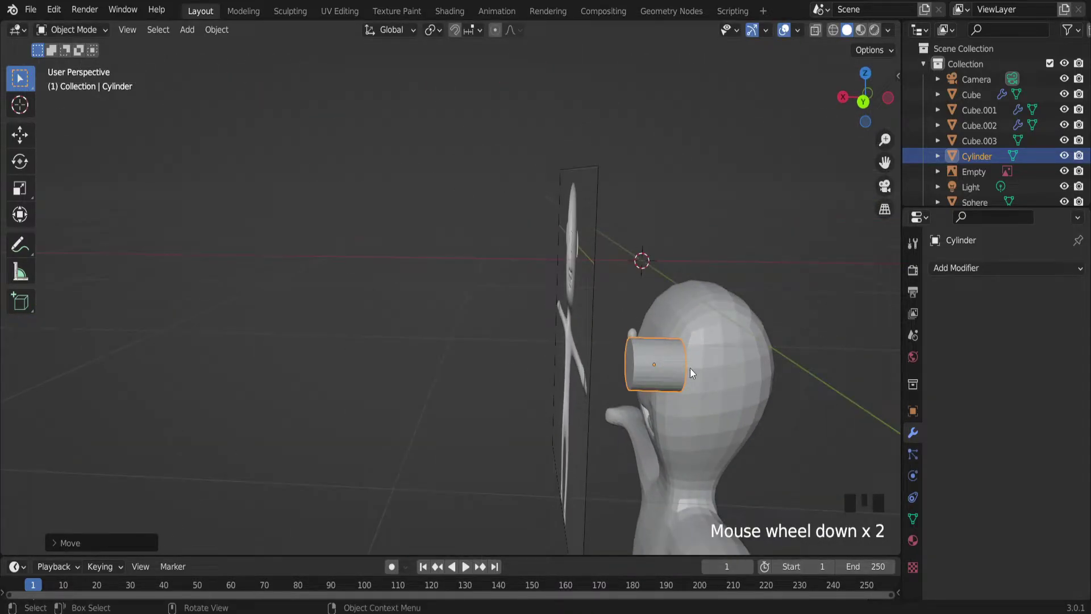
key(g)
key(x)
click(723, 386)
Flatten the ear cylinder along X into a thin disc.
middle_drag(725, 387, 797, 376)
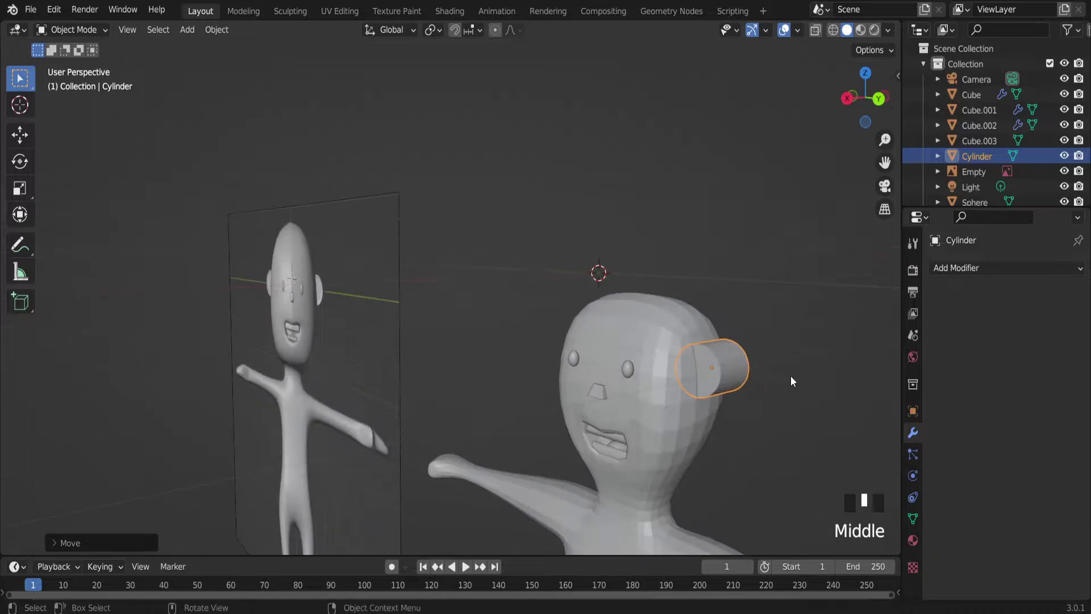
scroll(749, 383, up, 5)
key(s)
key(x)
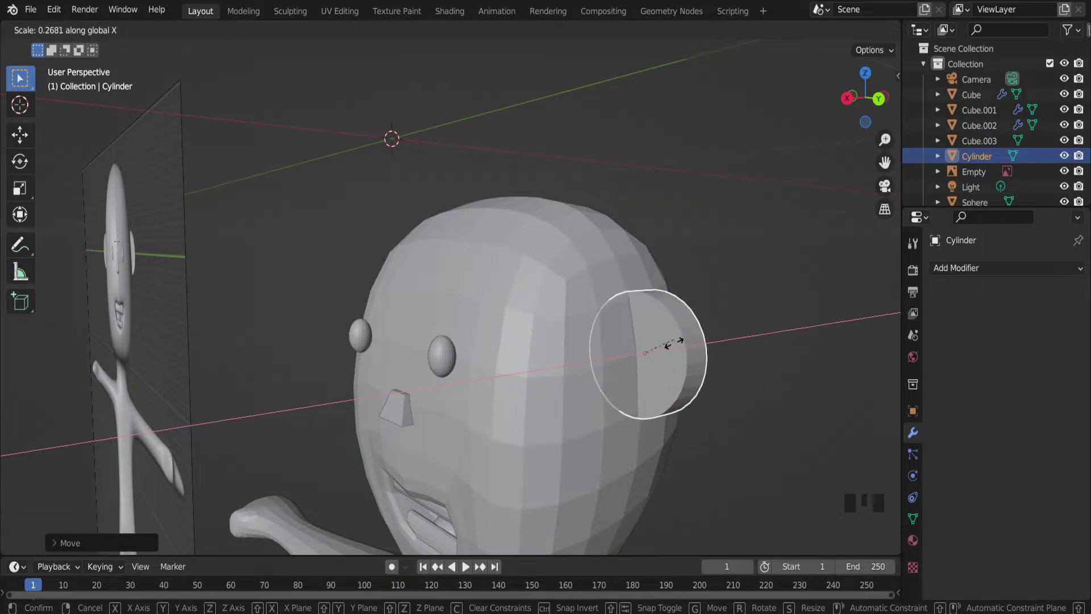
click(696, 356)
key(s)
key(x)
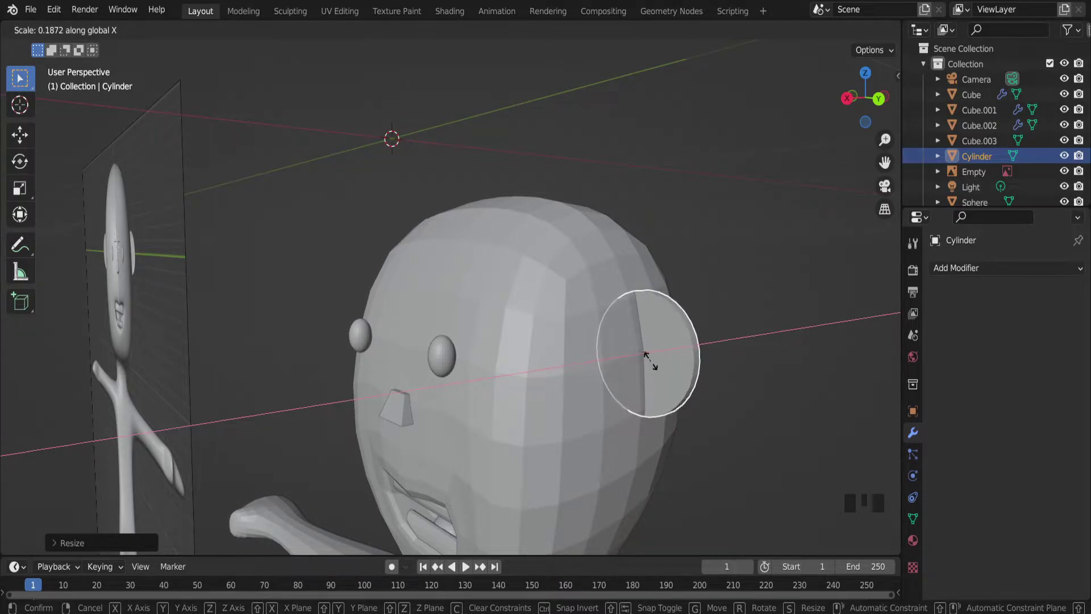
click(697, 370)
Scale the ear disc down uniformly to about half its size in the front view.
middle_drag(695, 366, 847, 164)
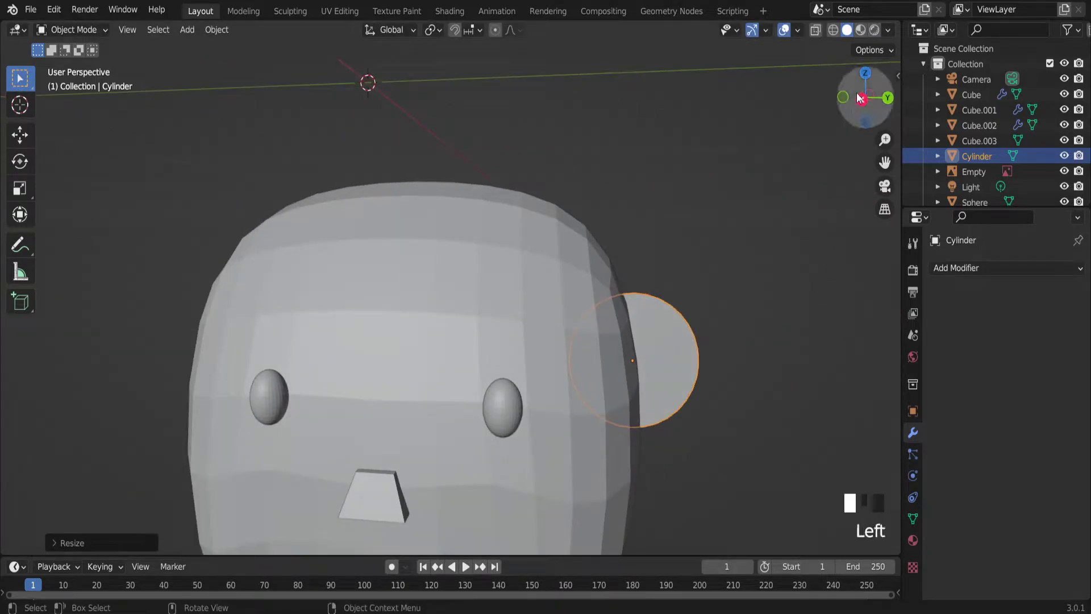
click(887, 98)
key(s)
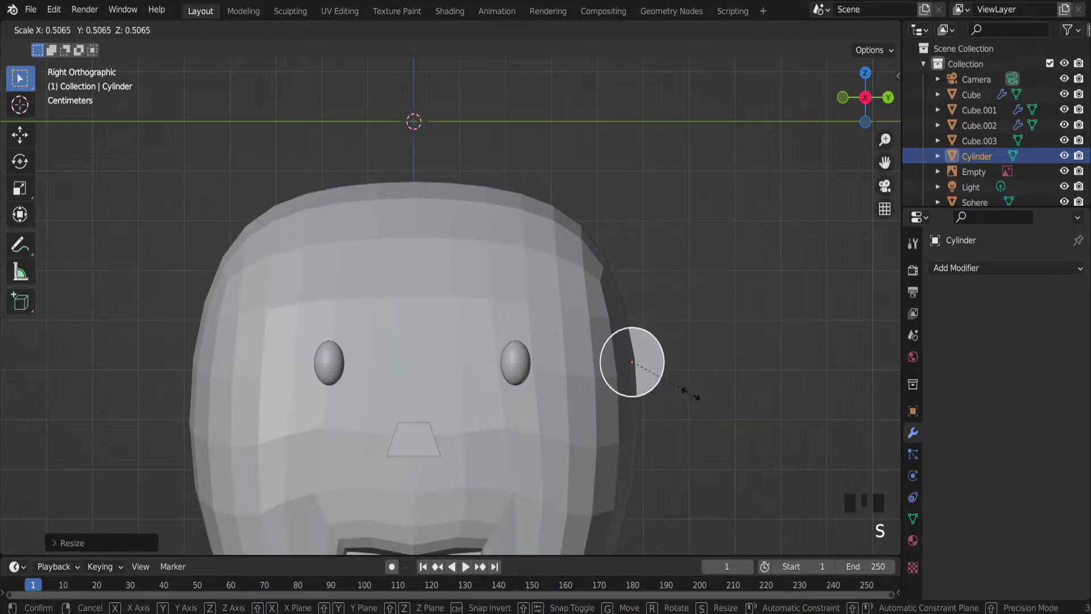
click(685, 390)
scroll(687, 391, down, 3)
scroll(659, 391, down, 4)
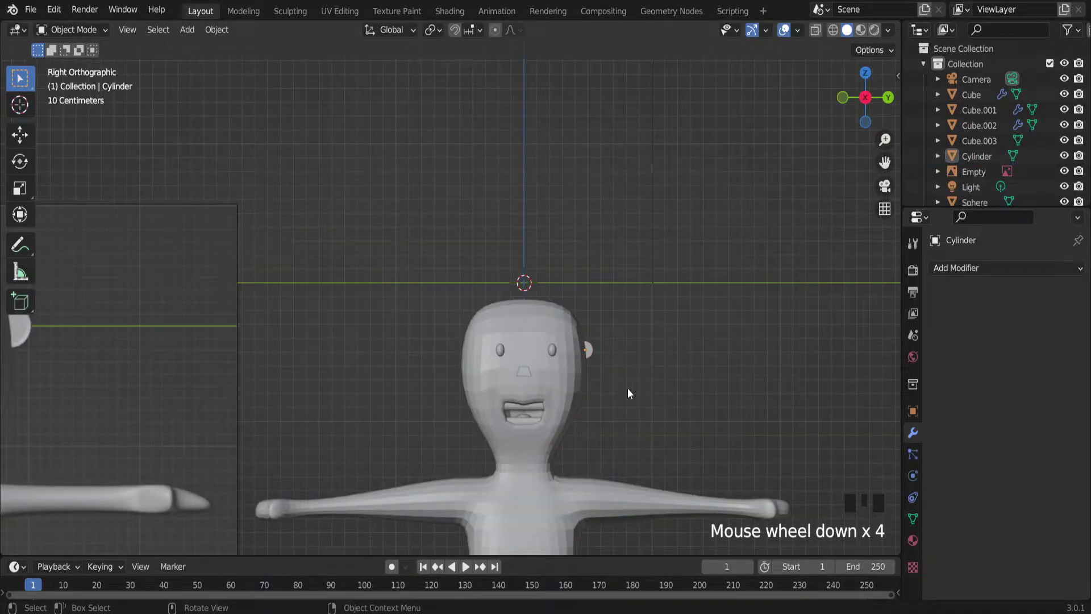
Duplicate the ear disc and move the copy along Y to the opposite side of the head.
click(587, 350)
scroll(591, 348, up, 3)
key(shift+d)
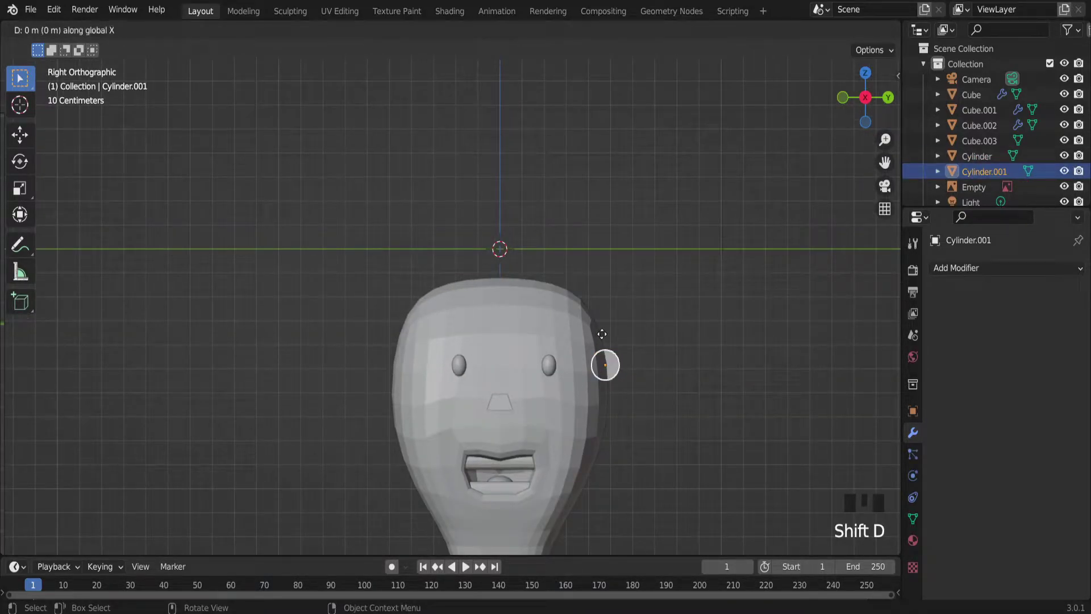
click(602, 334)
key(g)
key(y)
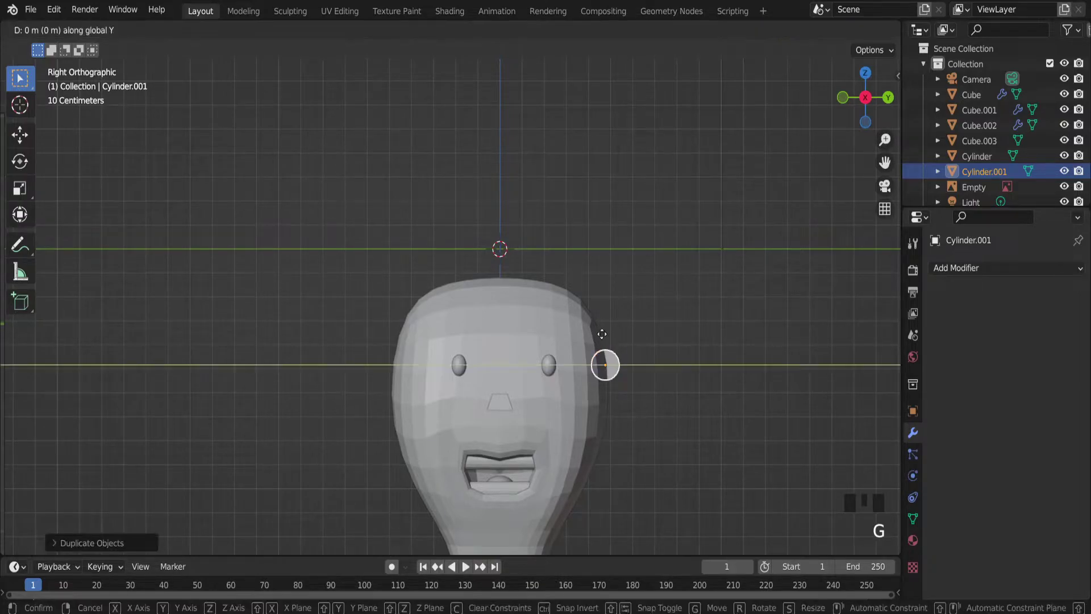
click(388, 327)
Compare the head with its two ears against the reference character.
scroll(502, 417, down, 4)
click(612, 430)
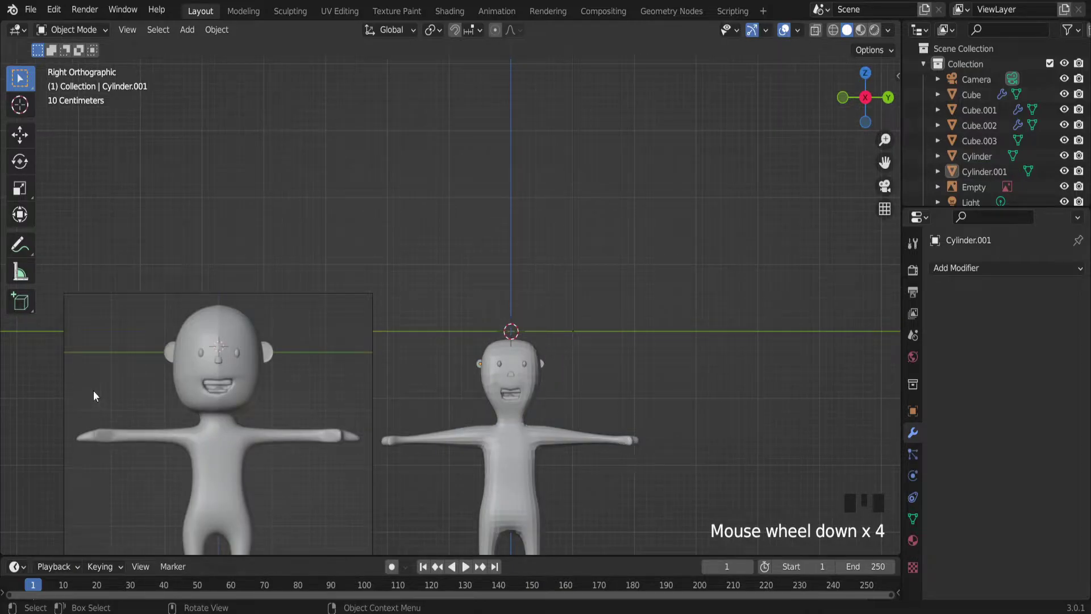
scroll(246, 349, up, 2)
scroll(255, 344, down, 2)
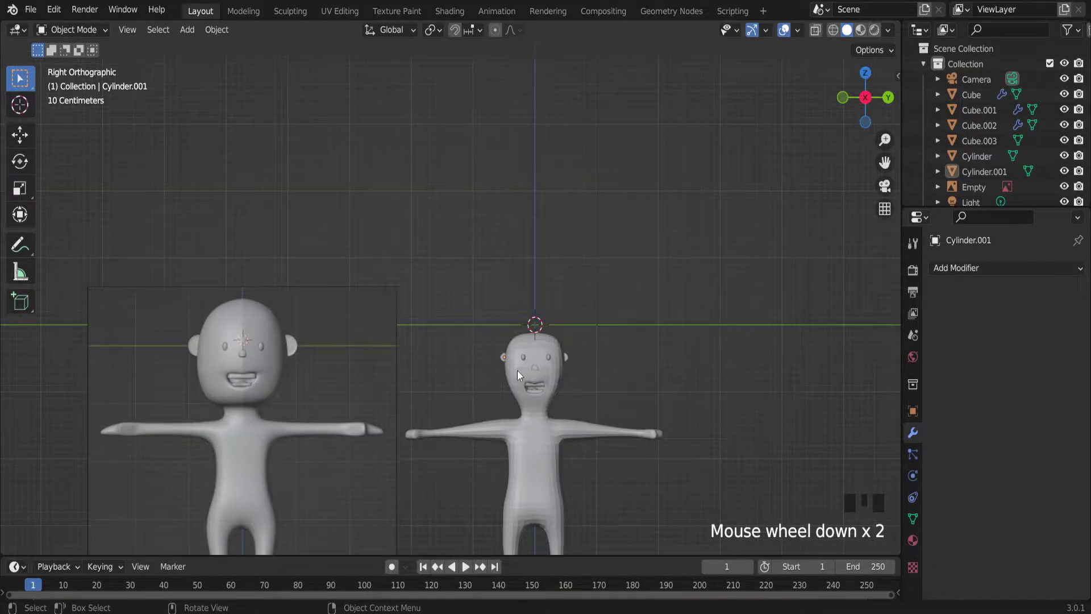
scroll(534, 341, up, 3)
mouse_move(560, 316)
middle_down()
mouse_move(624, 336)
mouse_move(554, 325)
middle_up()
scroll(562, 459, down, 7)
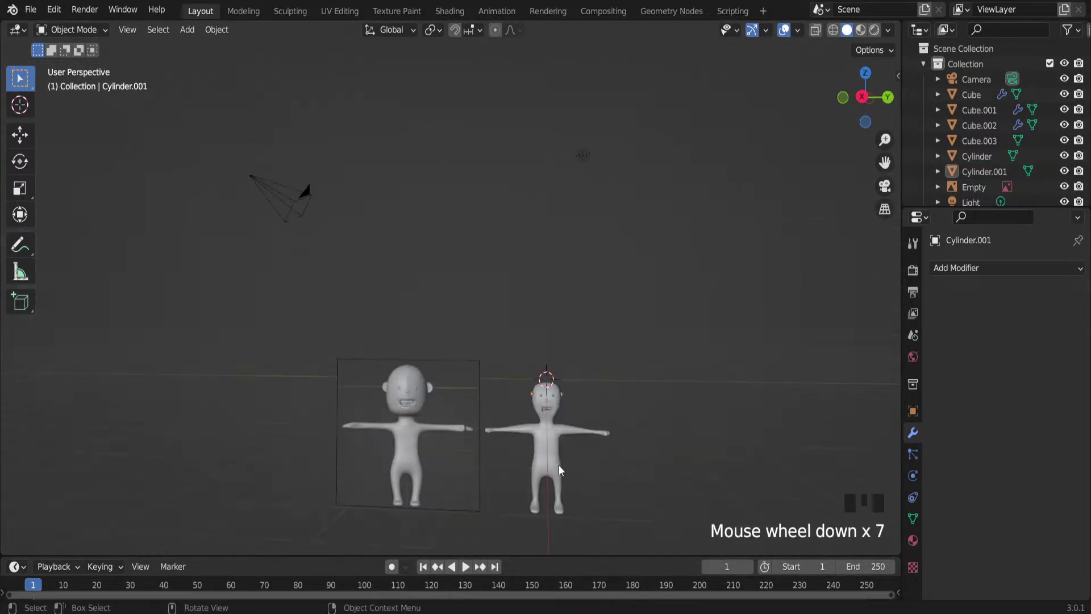
Open the body mesh in Edit Mode with face selection and wireframe shading.
click(554, 452)
scroll(559, 448, up, 7)
key(Tab)
key(Tab)
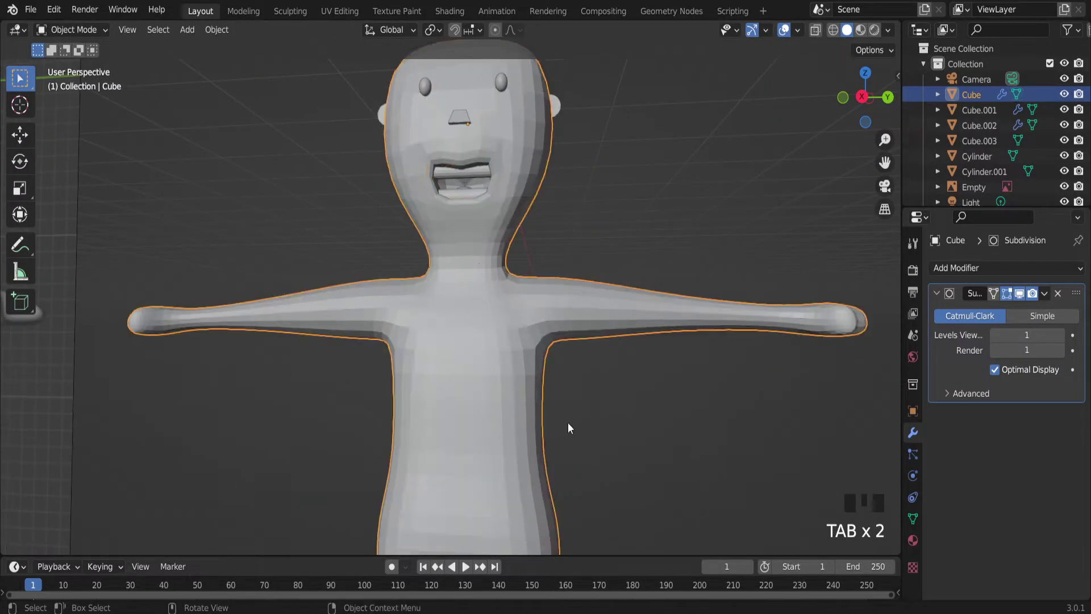
scroll(574, 427, down, 7)
key(Tab)
scroll(531, 404, up, 4)
middle_drag(419, 383, 308, 291)
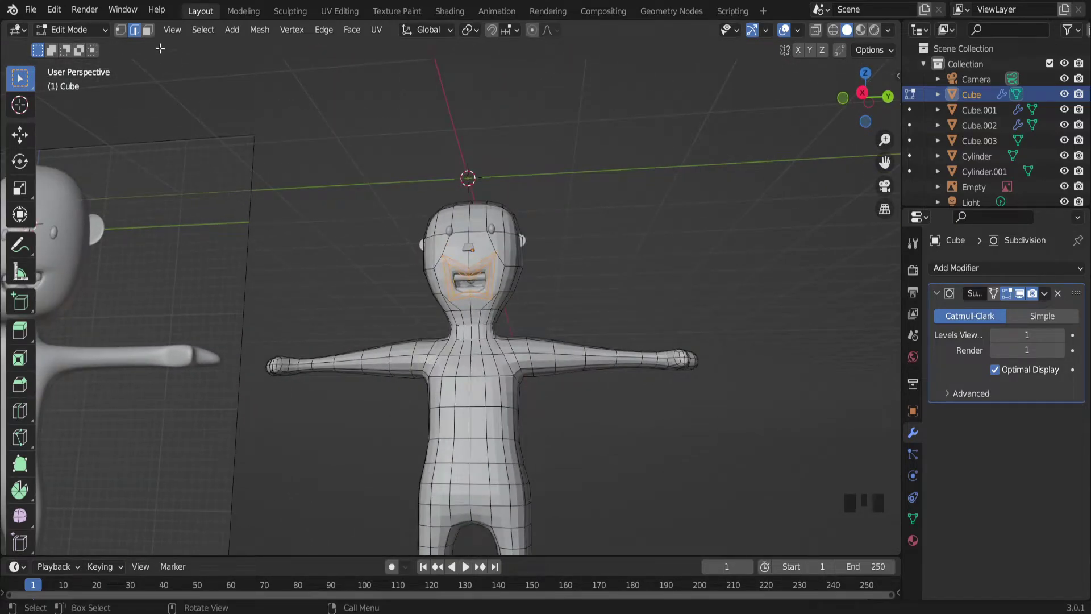
click(148, 30)
key(z)
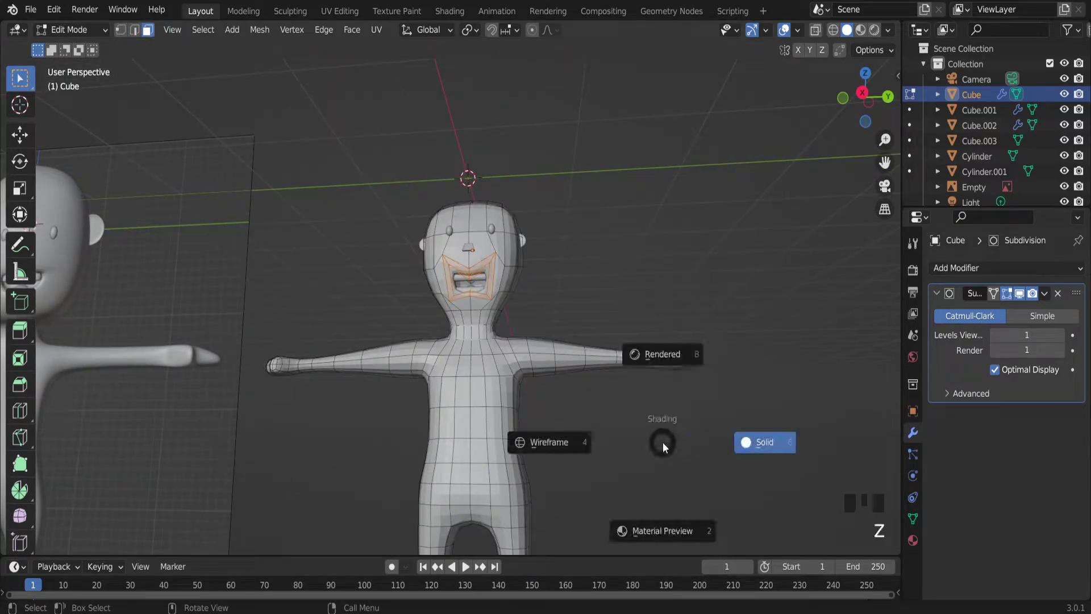
click(550, 444)
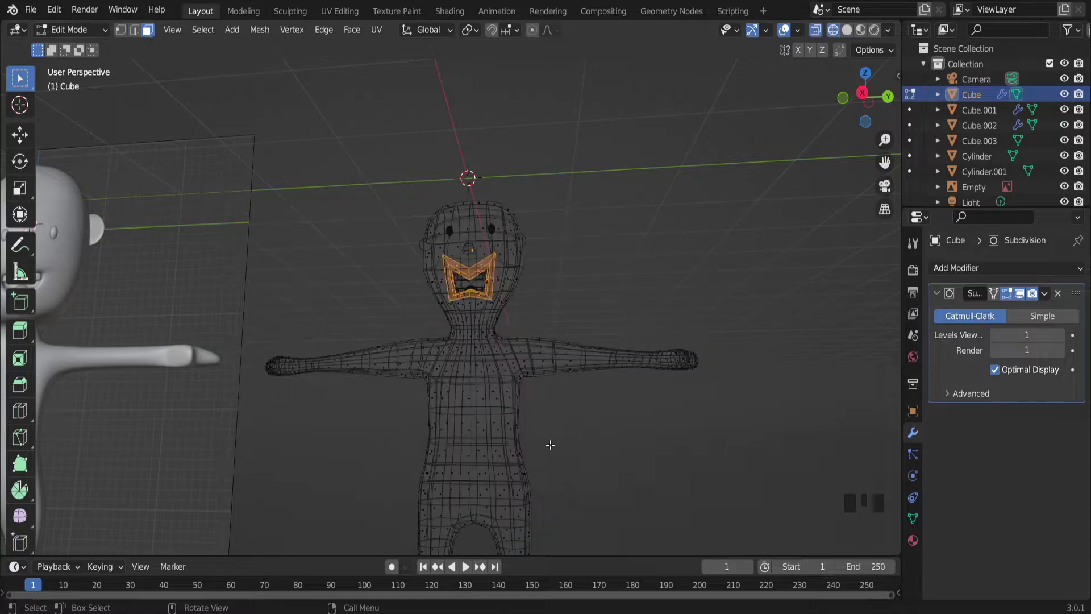
From the front view, box-select the torso faces from below the armpits down to the hips.
click(863, 92)
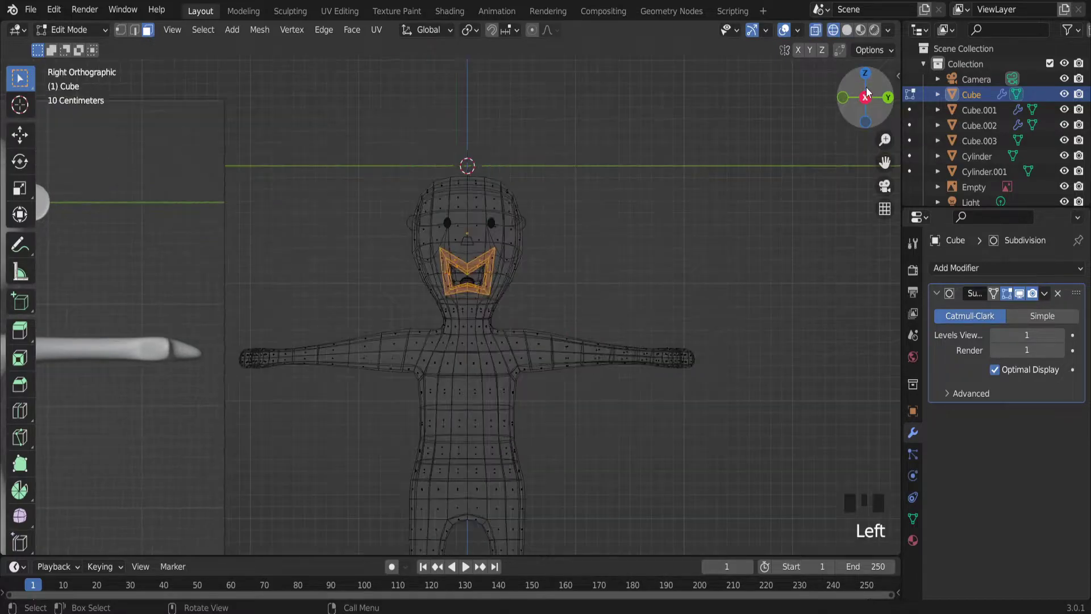
scroll(589, 420, down, 1)
scroll(589, 419, down, 2)
click(567, 431)
scroll(594, 416, up, 3)
drag(598, 407, 438, 504)
Add the chest, shoulders, lower neck and both arms up to the wrists to the face selection.
scroll(594, 470, down, 4)
scroll(512, 367, up, 6)
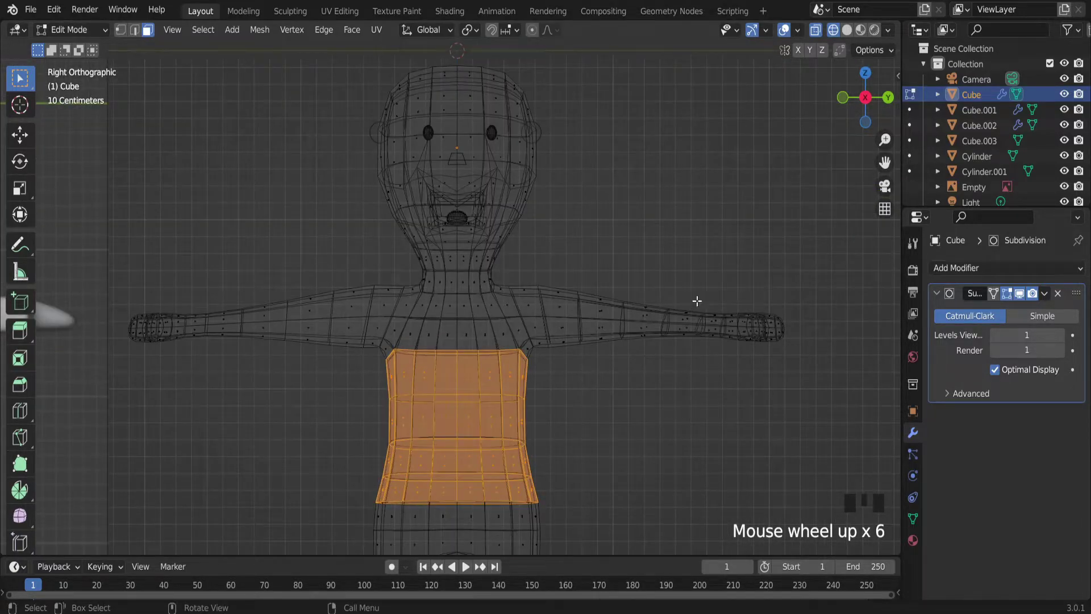
shift+drag(688, 279, 214, 381)
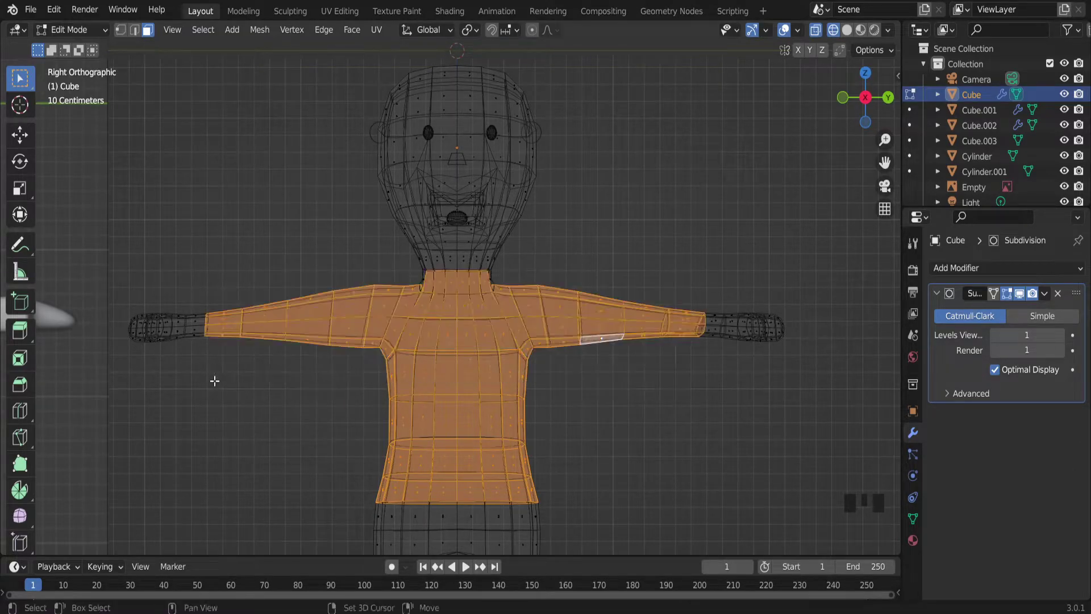
Add the missed faces around the sides of the lower neck to the shirt selection.
scroll(472, 307, up, 3)
middle_drag(472, 307, 467, 272)
shift+click(337, 256)
middle_drag(337, 255, 236, 253)
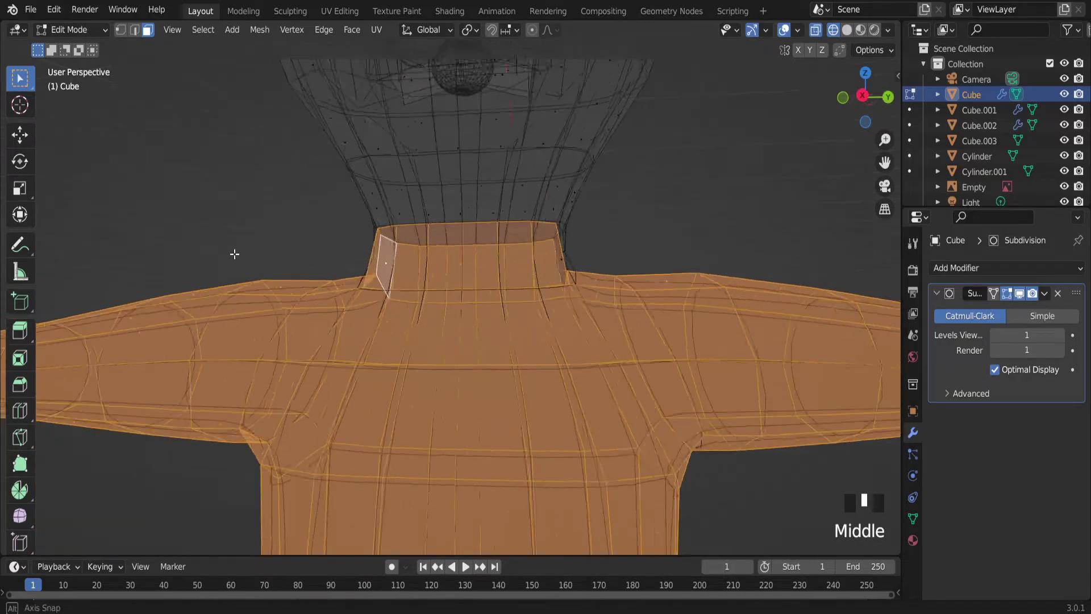
scroll(500, 288, down, 2)
middle_drag(500, 287, 519, 302)
shift+click(550, 254)
shift+click(587, 262)
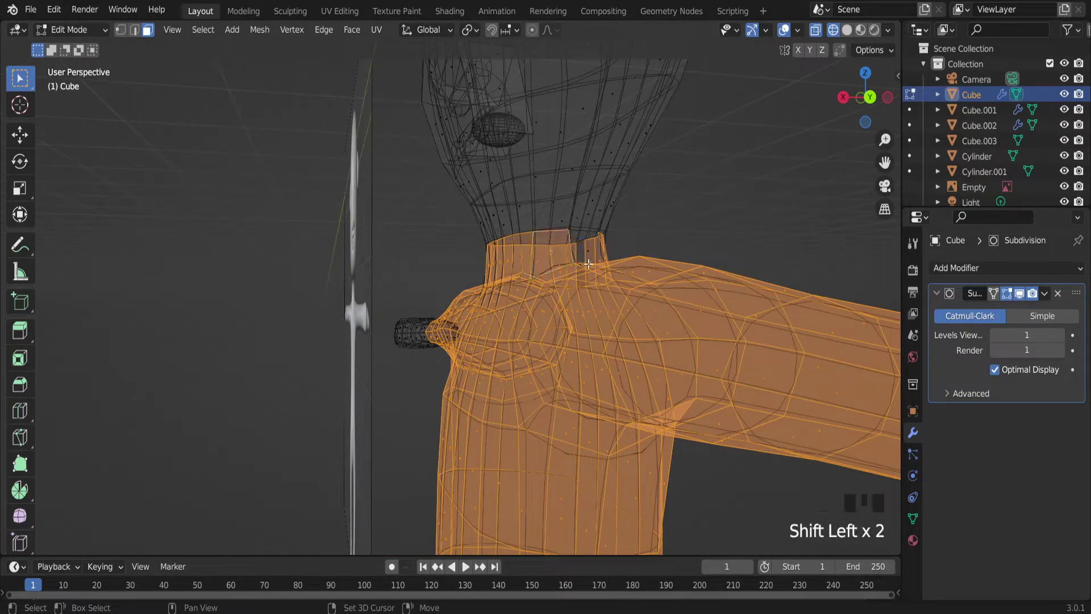
shift+click(588, 245)
Inspect the shirt selection around the wrist and the neck for missed faces.
scroll(588, 245, down, 3)
middle_drag(587, 245, 672, 377)
scroll(742, 331, up, 4)
middle_drag(743, 332, 652, 385)
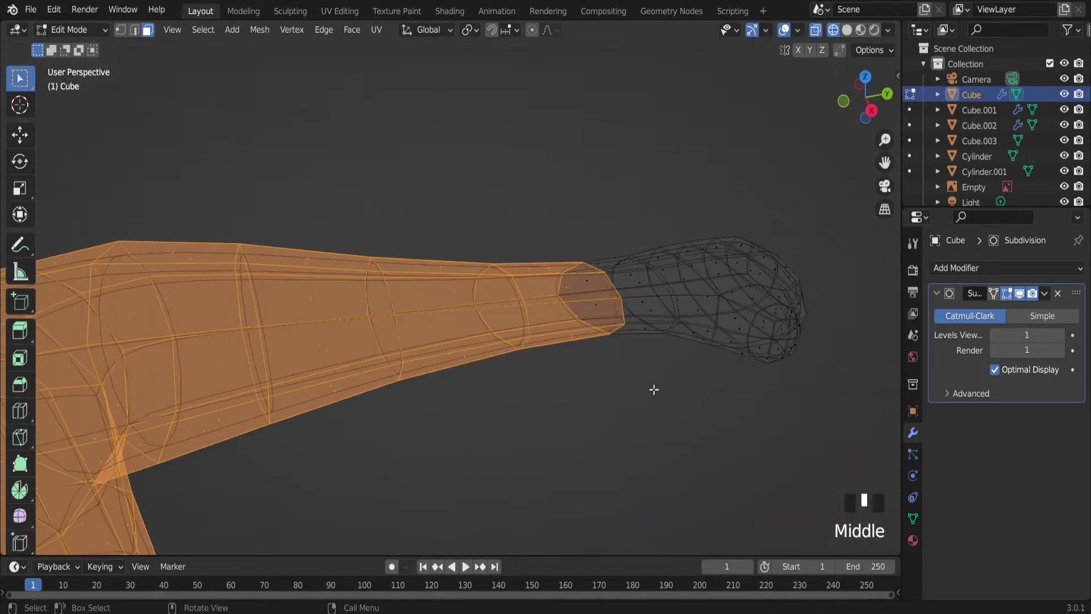
scroll(525, 420, down, 7)
scroll(525, 420, up, 3)
middle_drag(525, 420, 462, 409)
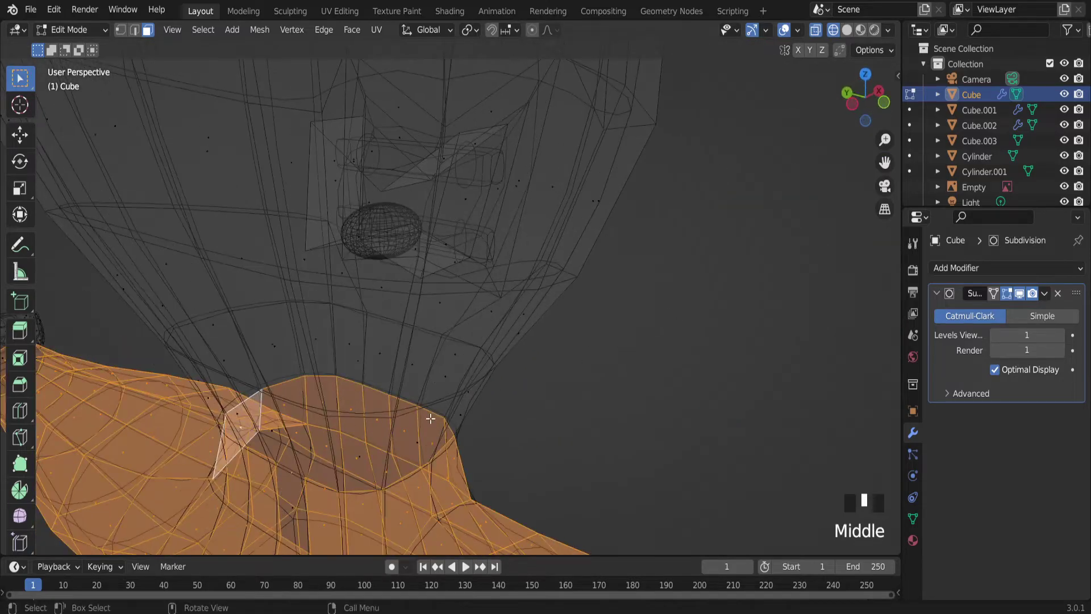
scroll(475, 463, down, 4)
middle_drag(475, 463, 360, 441)
scroll(360, 441, down, 4)
Show the body mesh from the front in solid shading with the shirt faces still selected.
click(879, 103)
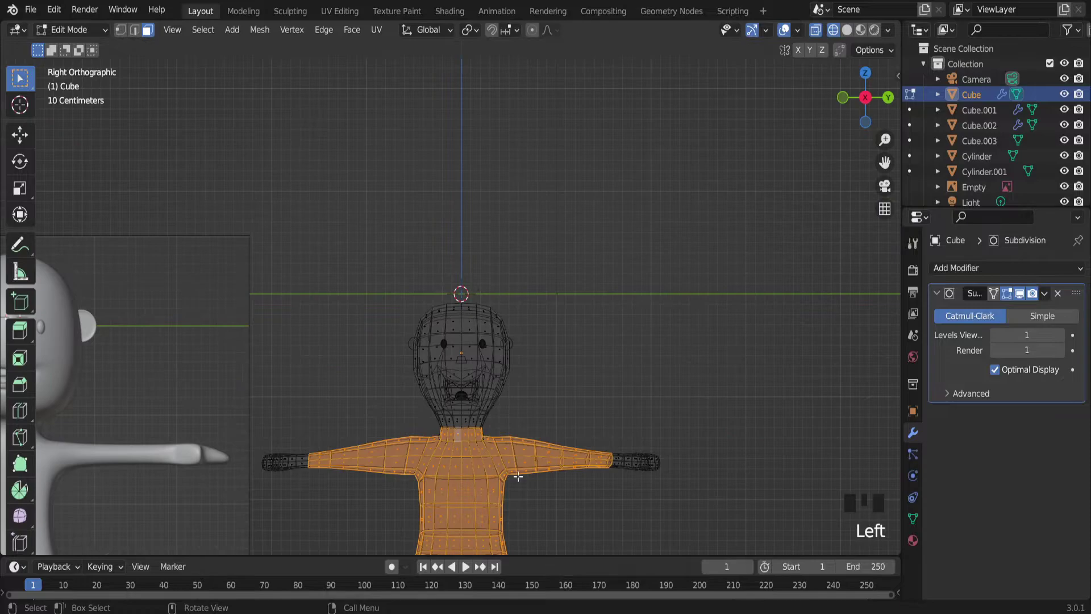
scroll(534, 463, down, 4)
scroll(584, 426, up, 2)
key(z)
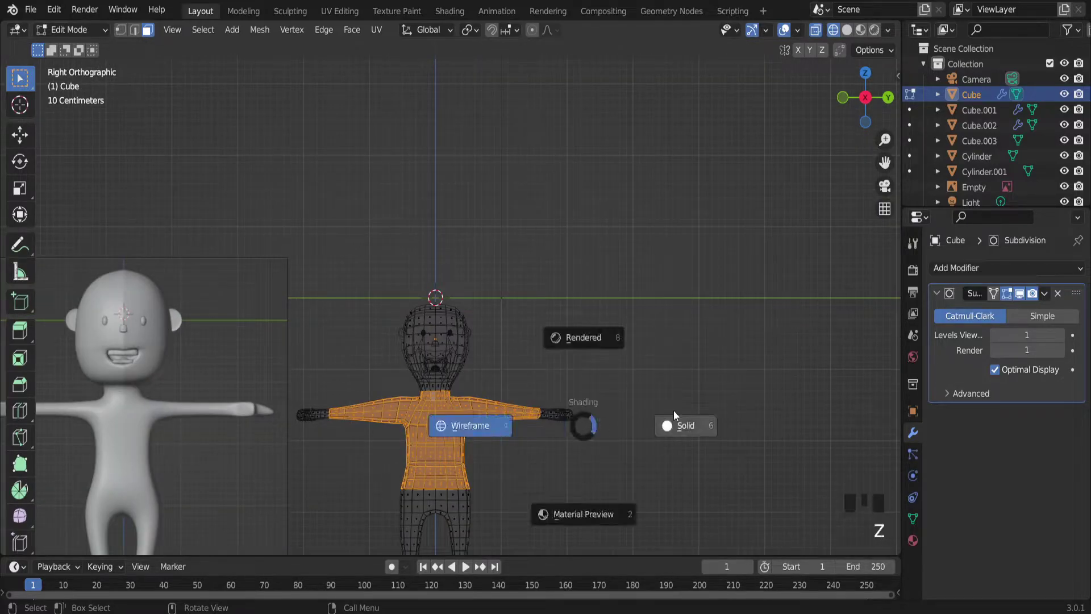
click(694, 420)
scroll(475, 458, up, 6)
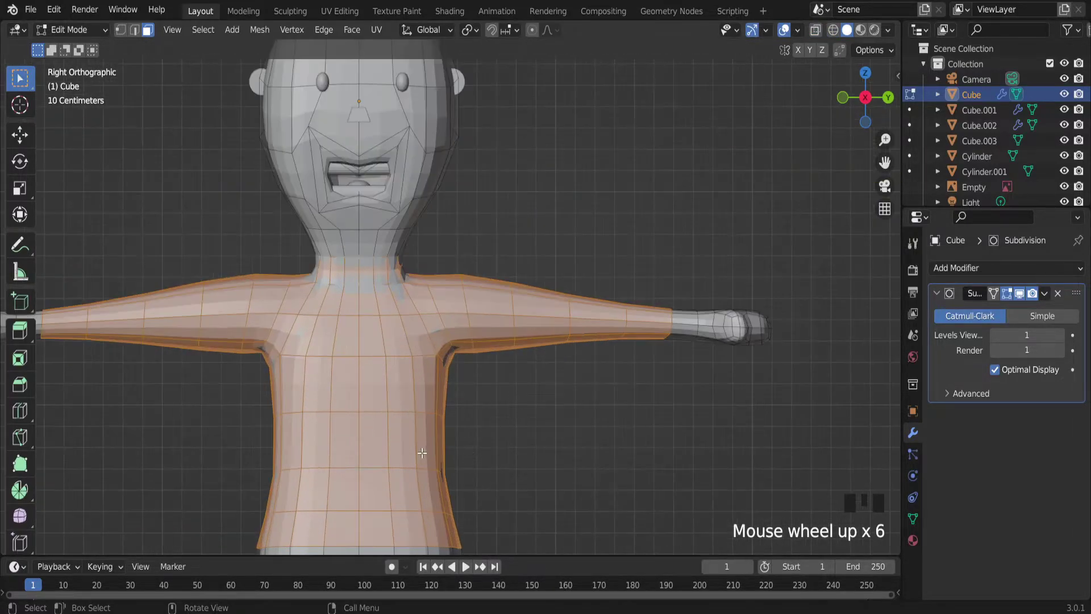
scroll(422, 452, down, 2)
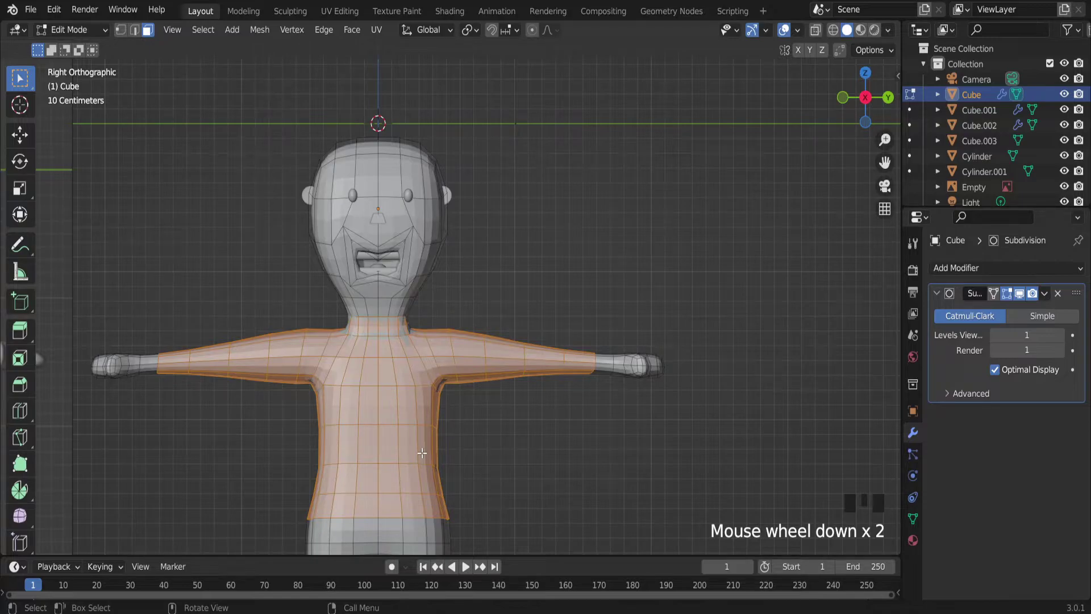
Duplicate the selected shirt faces in place and separate the duplicate into its own object.
key(shift+d)
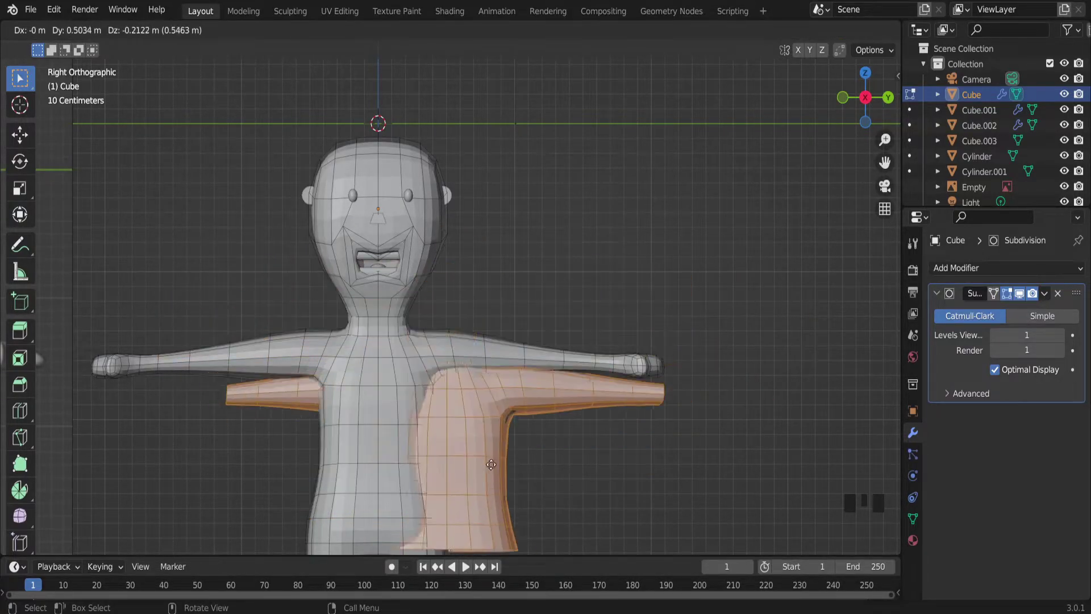
right_click(433, 446)
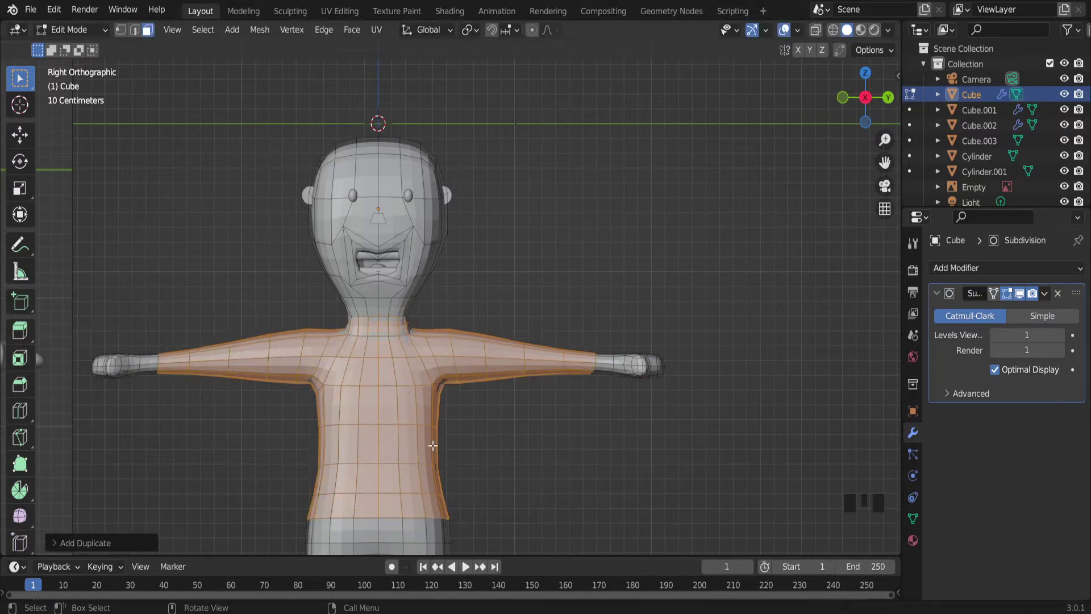
key(p)
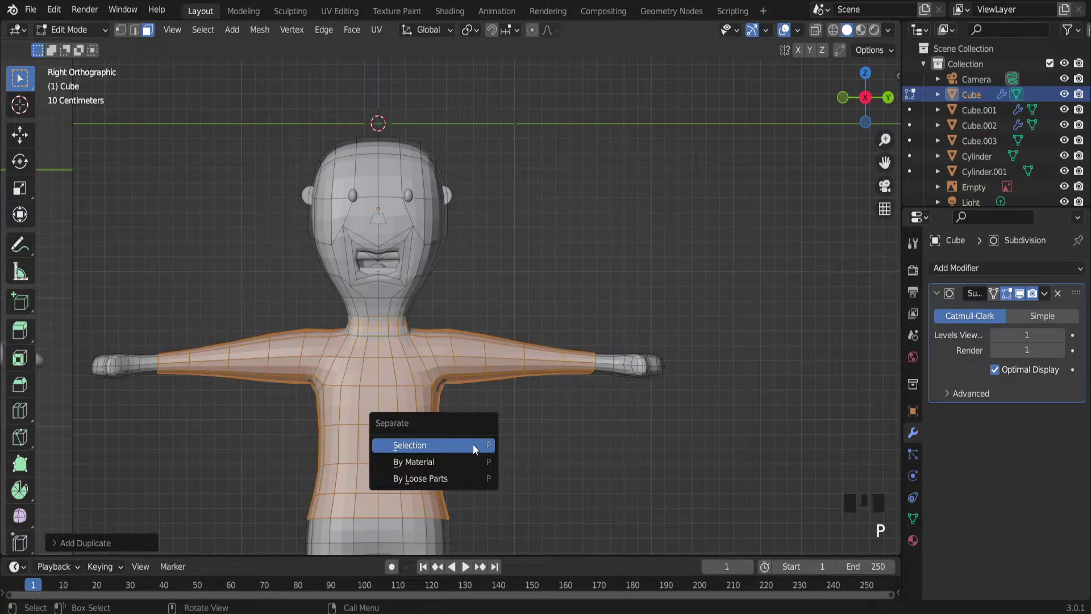
click(473, 444)
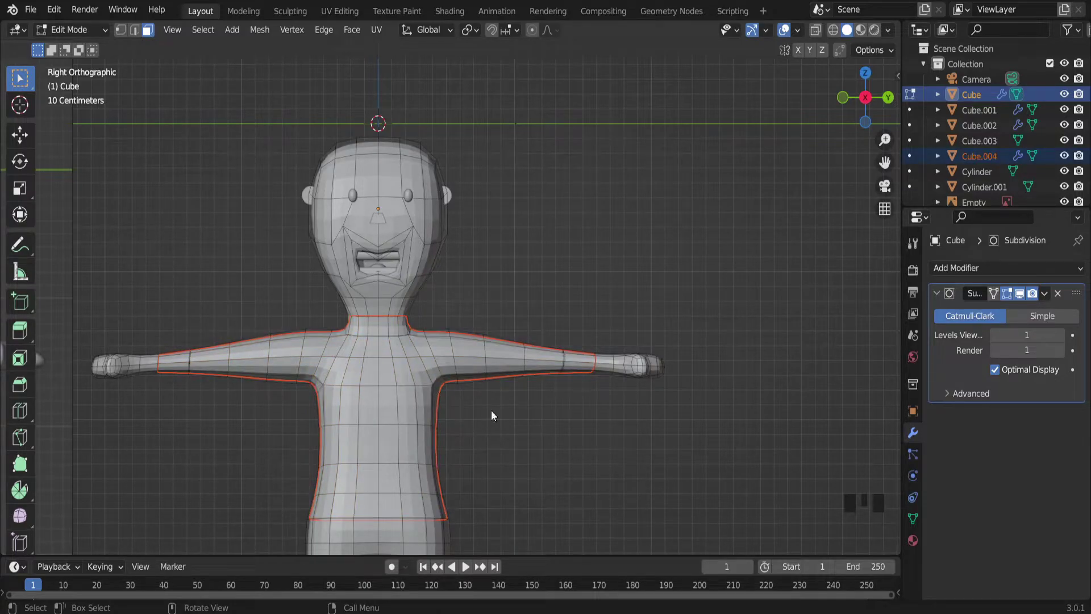
Return to Object Mode, select the separated shirt object and scale it up slightly around the body.
key(Tab)
click(444, 406)
click(394, 400)
middle_drag(392, 401, 154, 343)
scroll(155, 343, up, 10)
scroll(434, 384, down, 11)
middle_drag(434, 384, 499, 379)
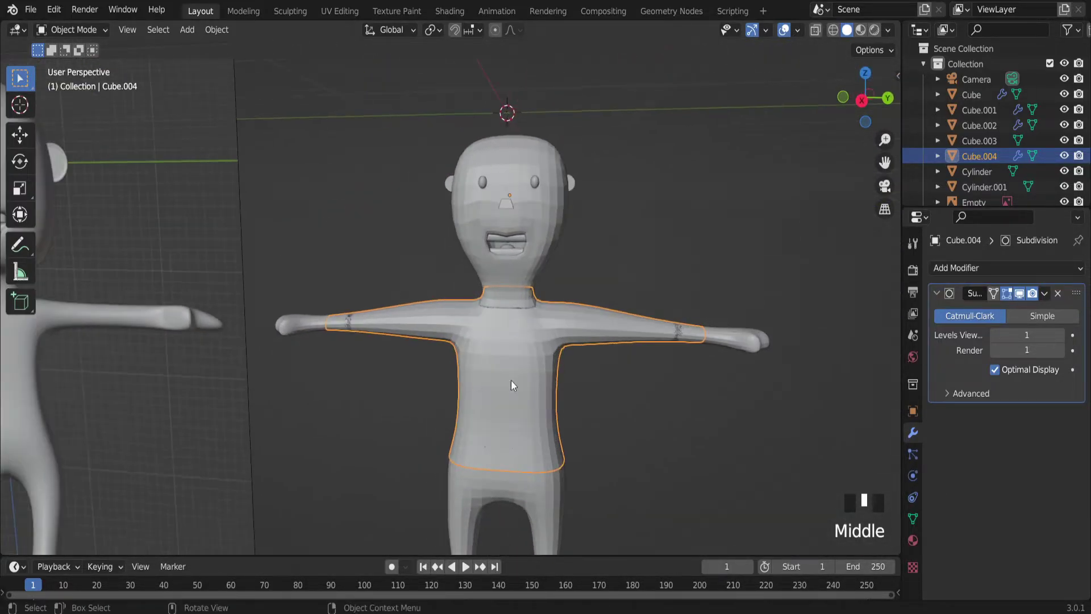
key(s)
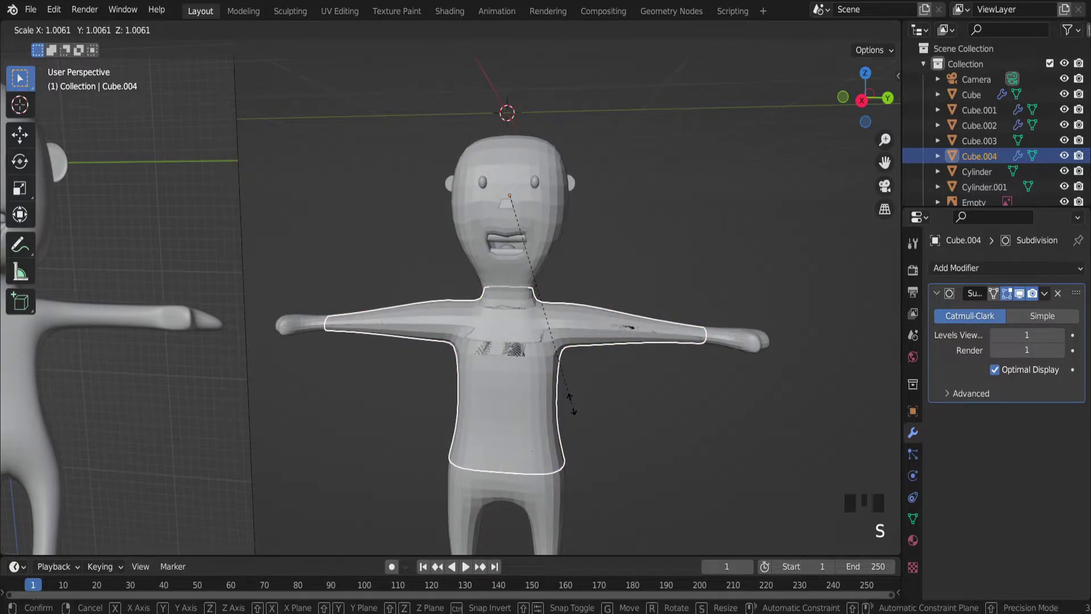
click(600, 401)
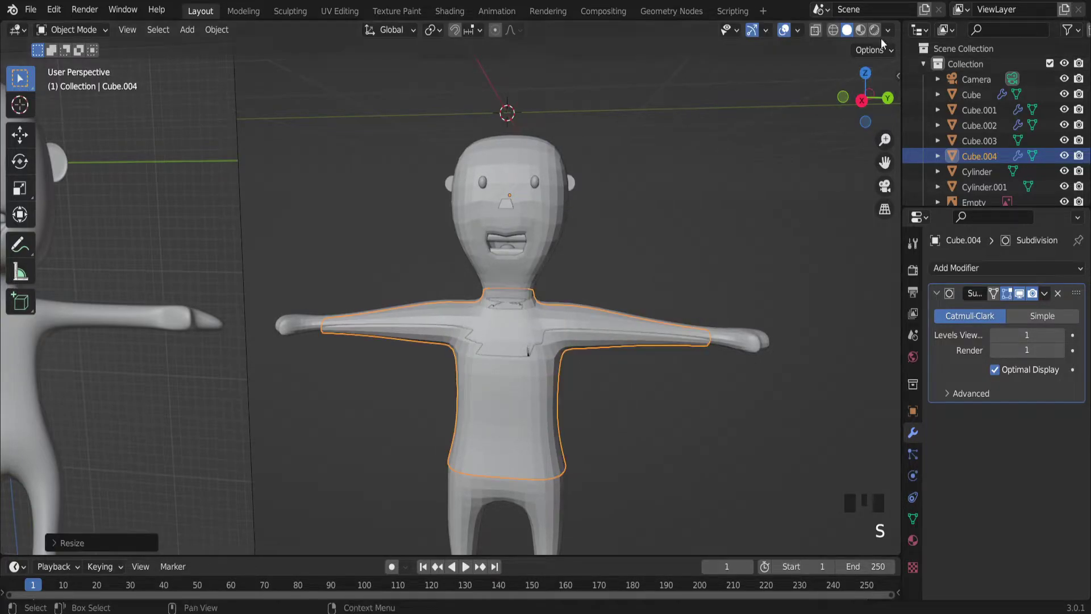
Switch the viewport to Material Preview and inspect the shirt around the arms, torso and hem.
click(860, 30)
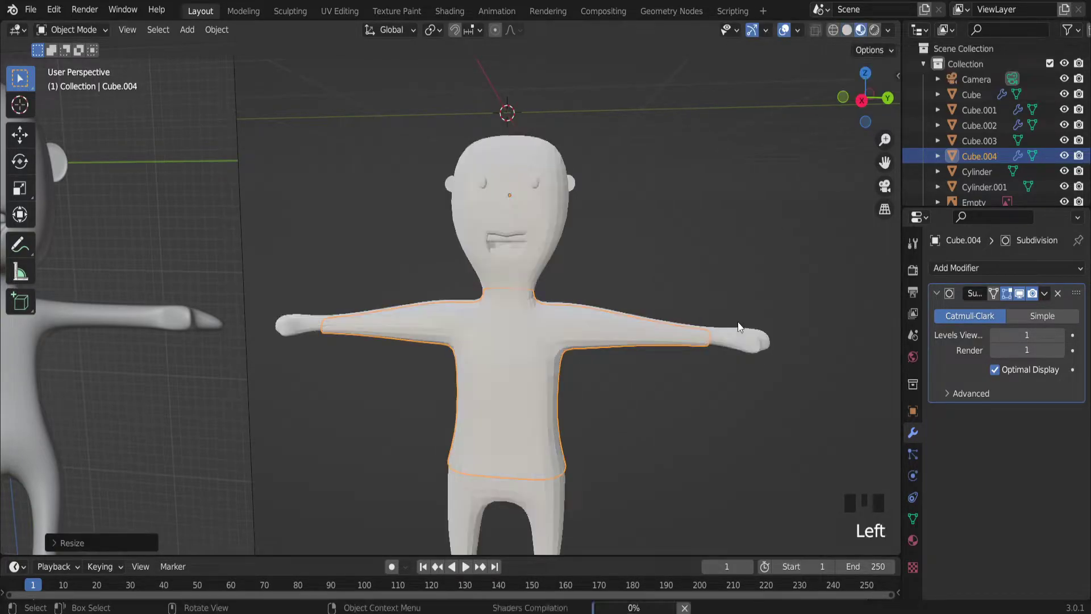
scroll(541, 411, down, 2)
middle_drag(541, 411, 553, 377)
scroll(431, 363, up, 7)
scroll(430, 363, down, 7)
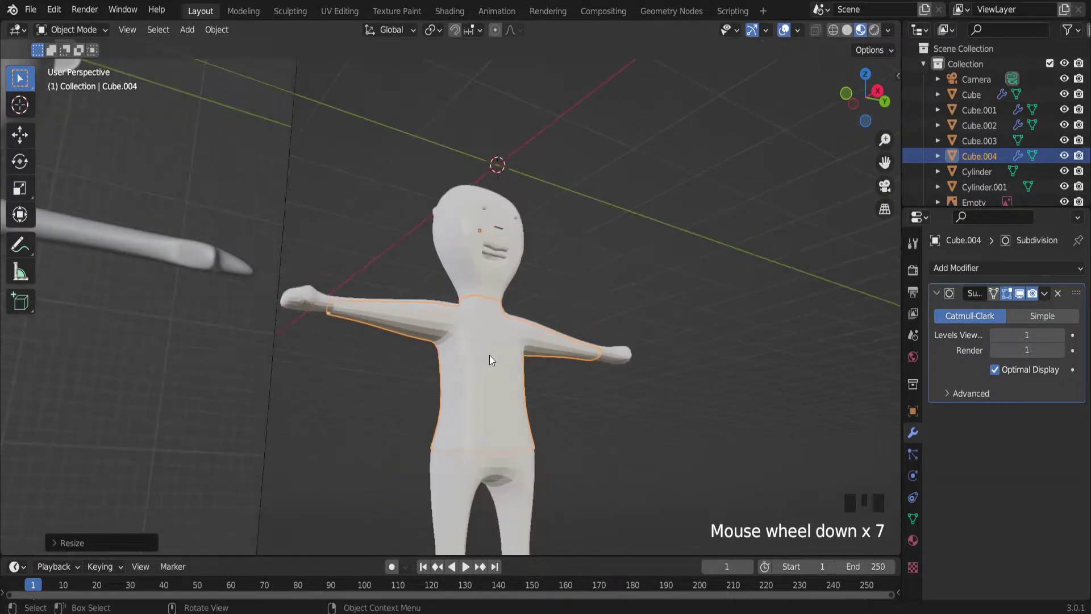
middle_drag(489, 354, 418, 379)
scroll(492, 319, up, 4)
middle_drag(492, 319, 559, 277)
scroll(559, 277, down, 7)
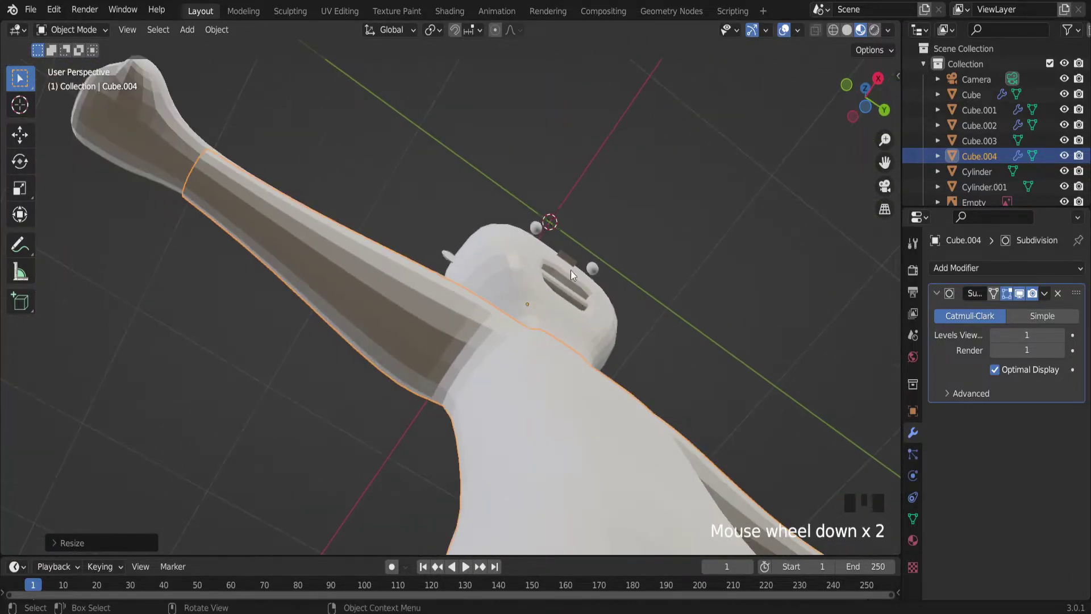
scroll(562, 296, up, 6)
middle_drag(539, 329, 559, 438)
scroll(554, 329, down, 4)
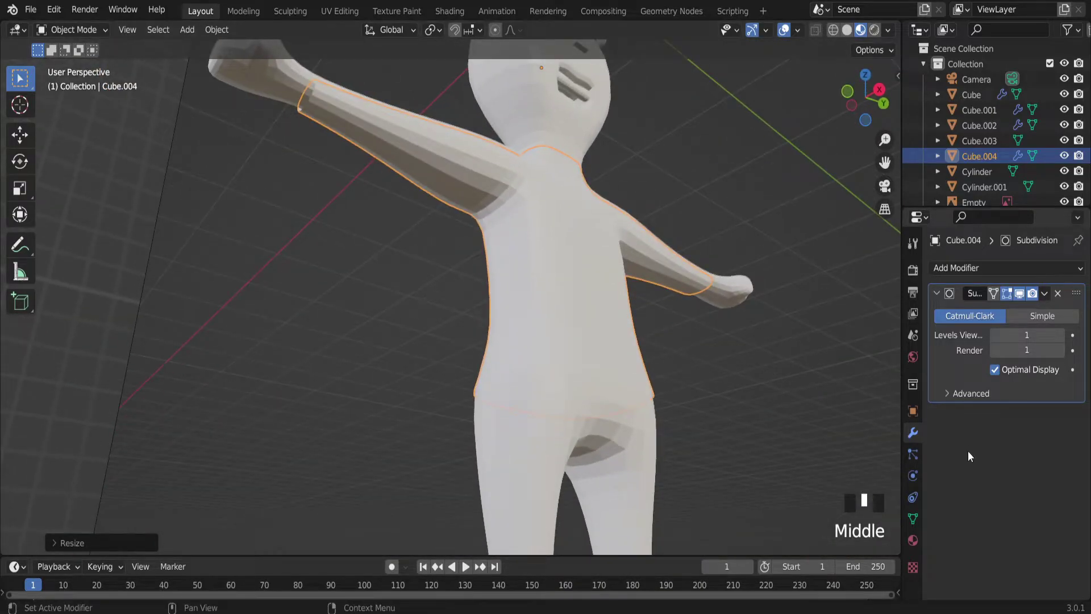
Create a new material for the shirt with a dark green base color, about H 0.289, S 0.883, V 0.068.
click(912, 539)
click(1078, 284)
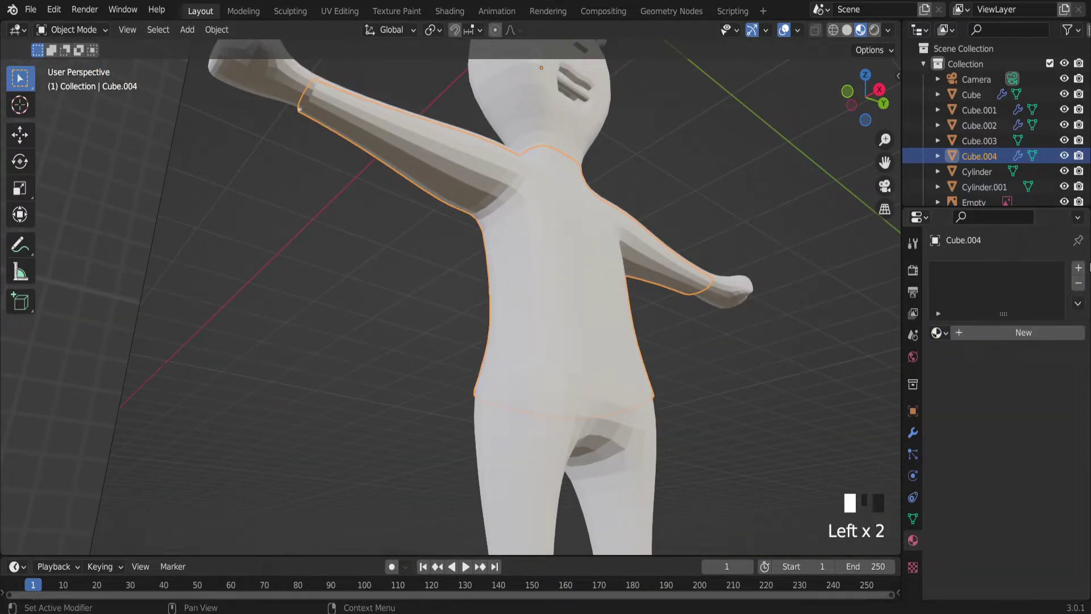
click(1026, 334)
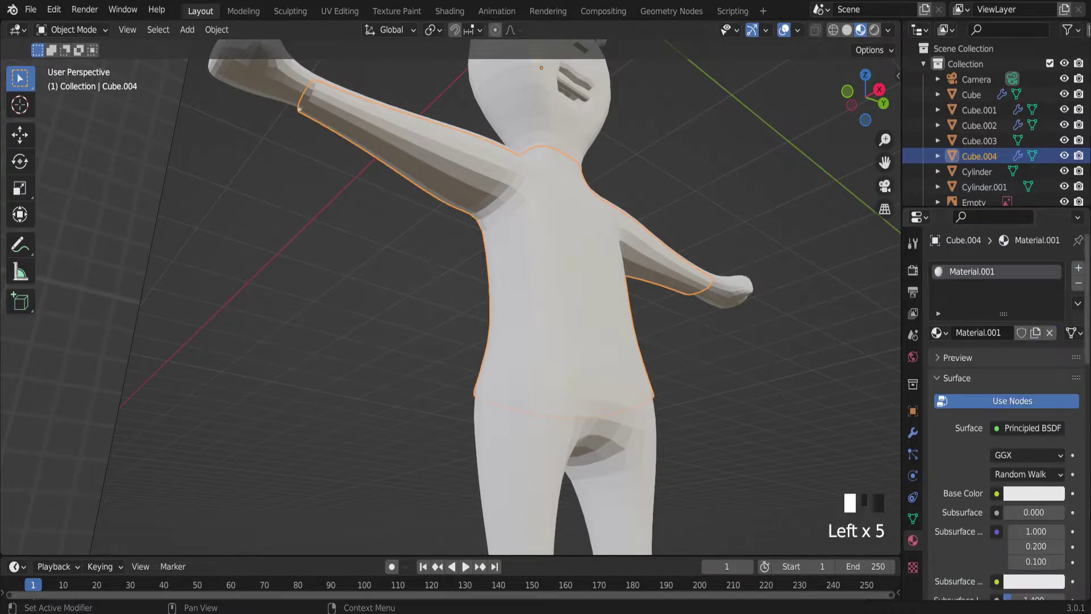
click(1041, 494)
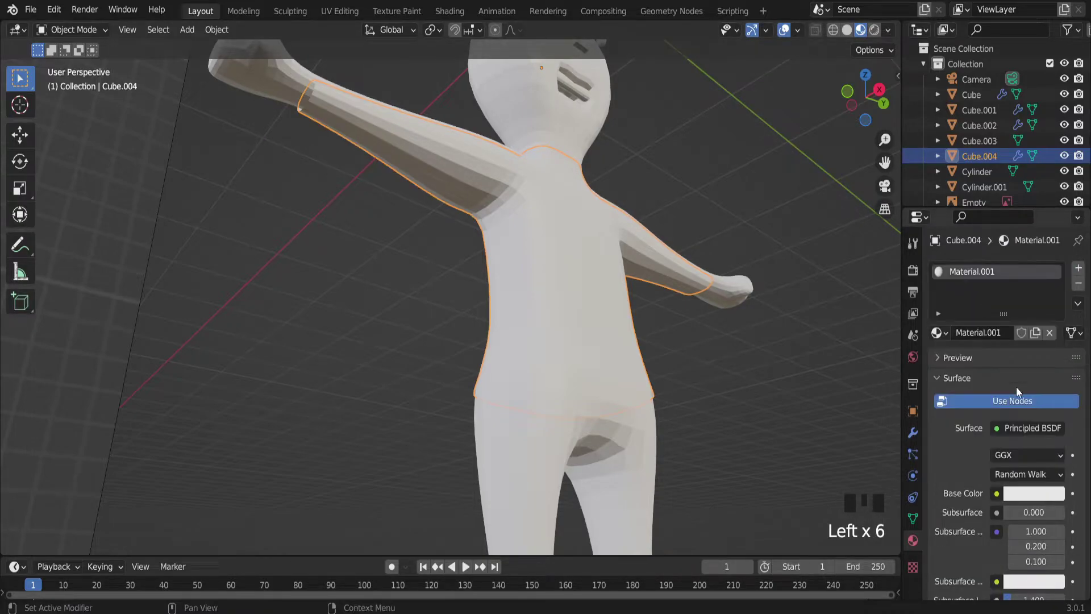
click(1055, 497)
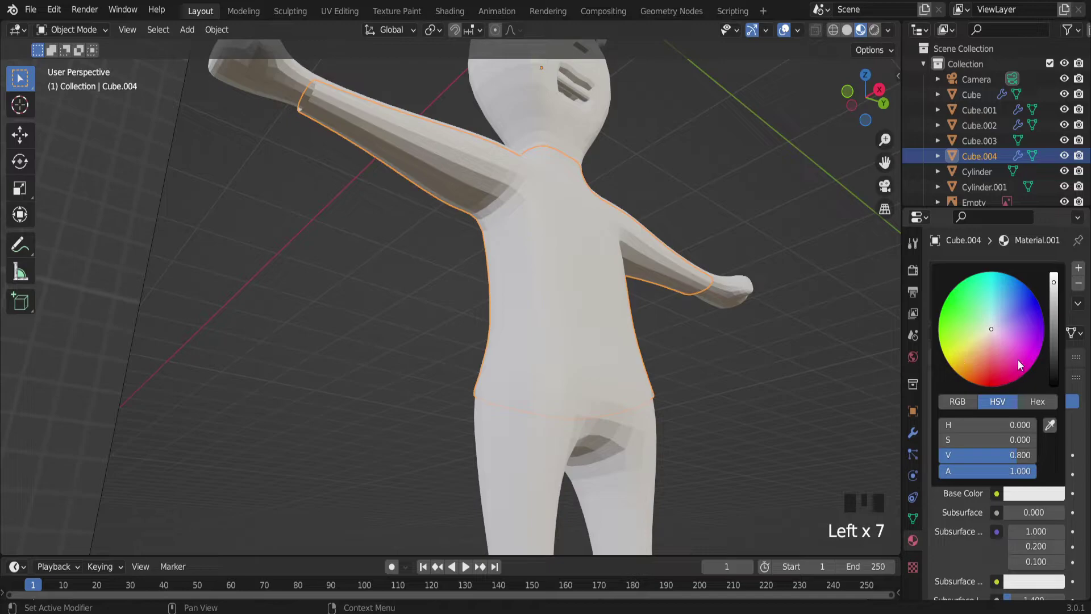
click(954, 325)
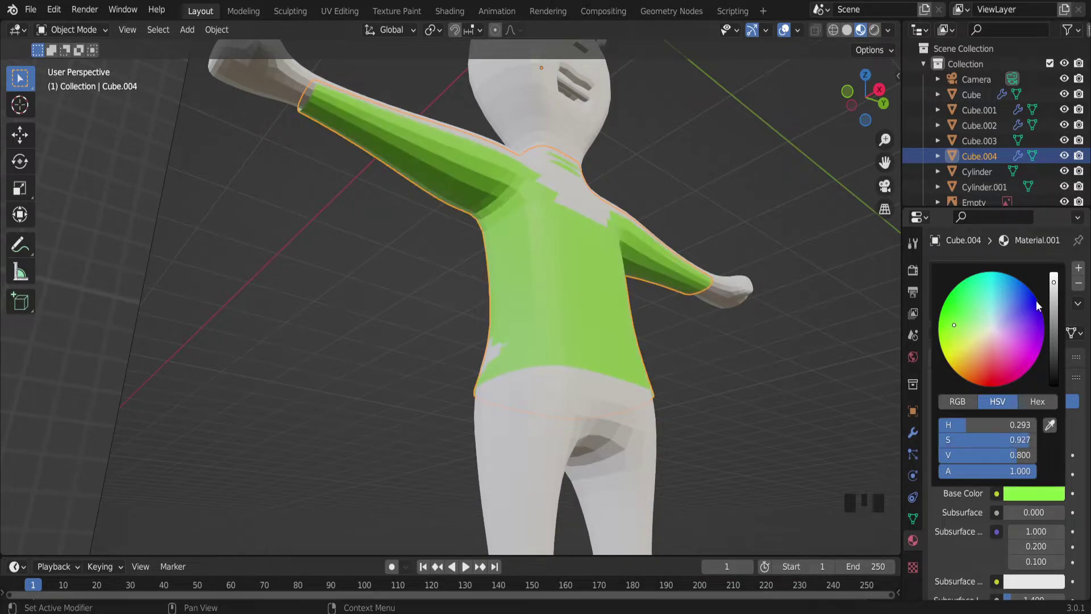
drag(1054, 284, 1054, 350)
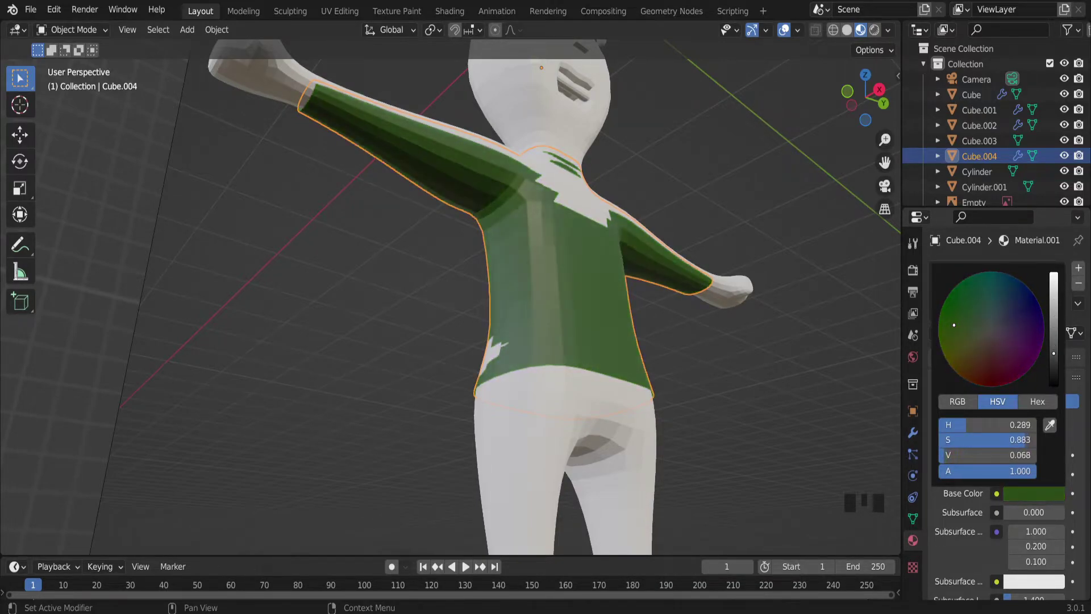
scroll(638, 350, down, 2)
middle_drag(639, 350, 638, 311)
scroll(642, 265, up, 5)
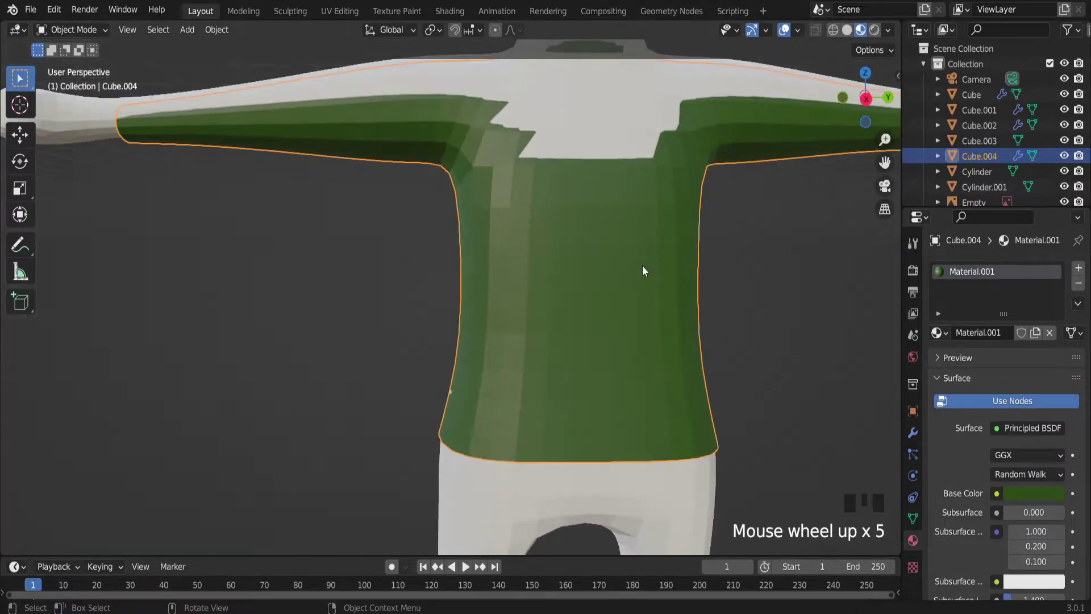
click(642, 267)
scroll(815, 111, down, 3)
click(867, 101)
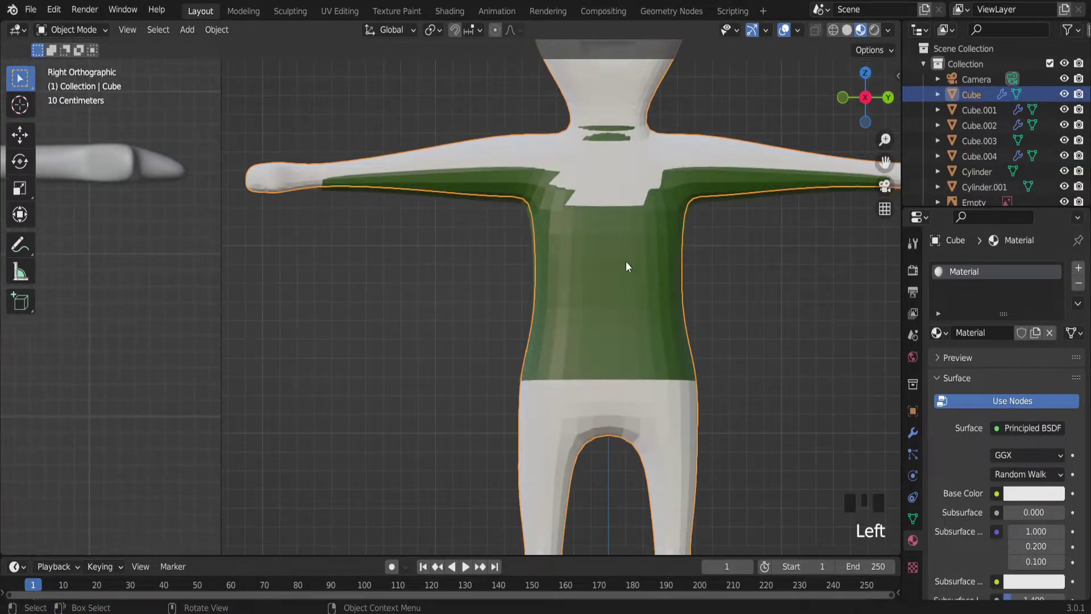
key(g)
key(z)
right_click(688, 291)
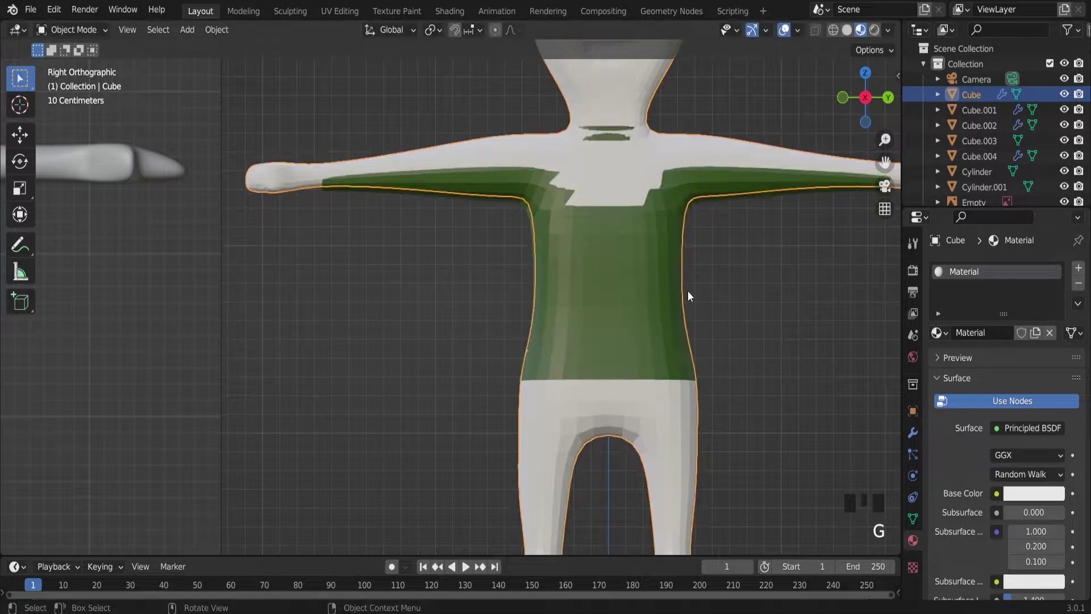
Raise the green shirt object about 0.036 m along the Z axis so it covers the chest and shoulders.
click(663, 268)
key(g)
key(z)
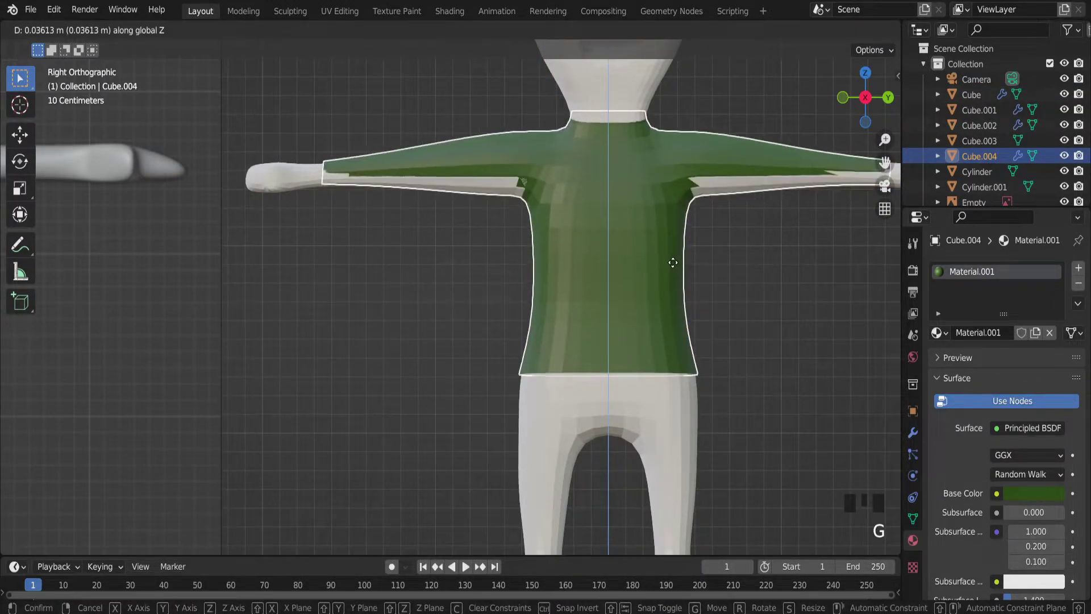
click(672, 262)
Scale the shirt up slightly more and raise it about another 0.01 m along the Z axis.
key(s)
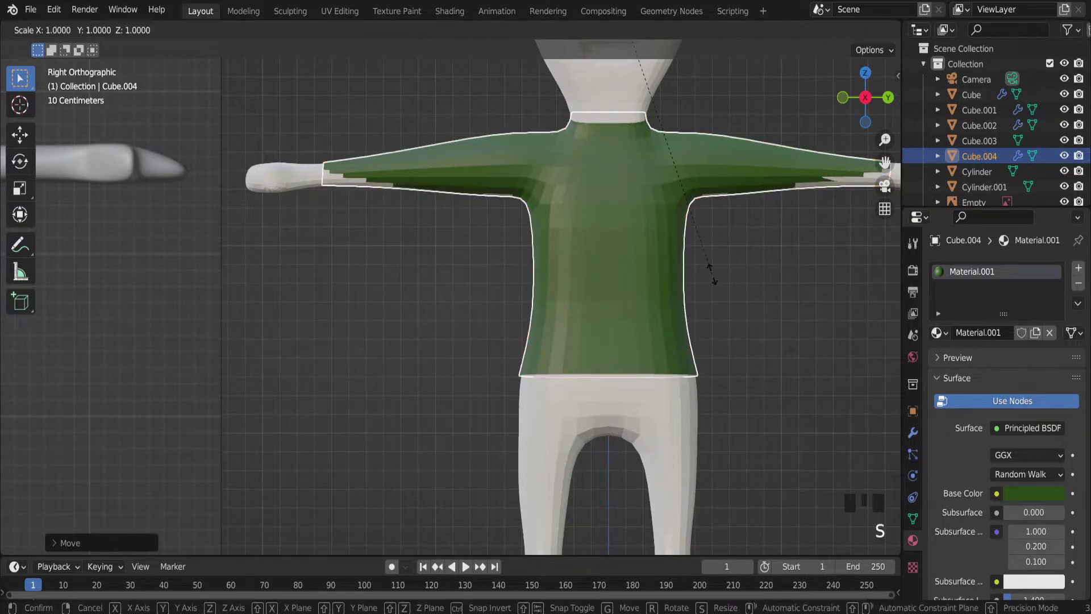
click(721, 274)
key(g)
key(z)
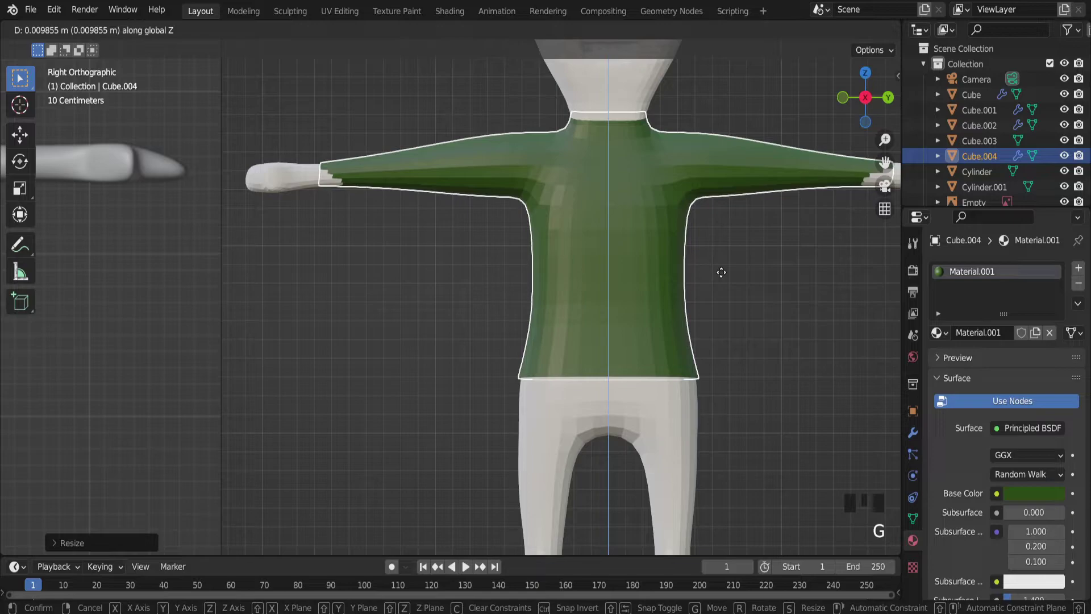
click(719, 271)
Add a Solidify modifier to the shirt, try a thickness of 0.02 m, and settle on 0.01 m.
middle_drag(719, 272, 622, 331)
scroll(554, 336, up, 7)
middle_drag(554, 338, 700, 329)
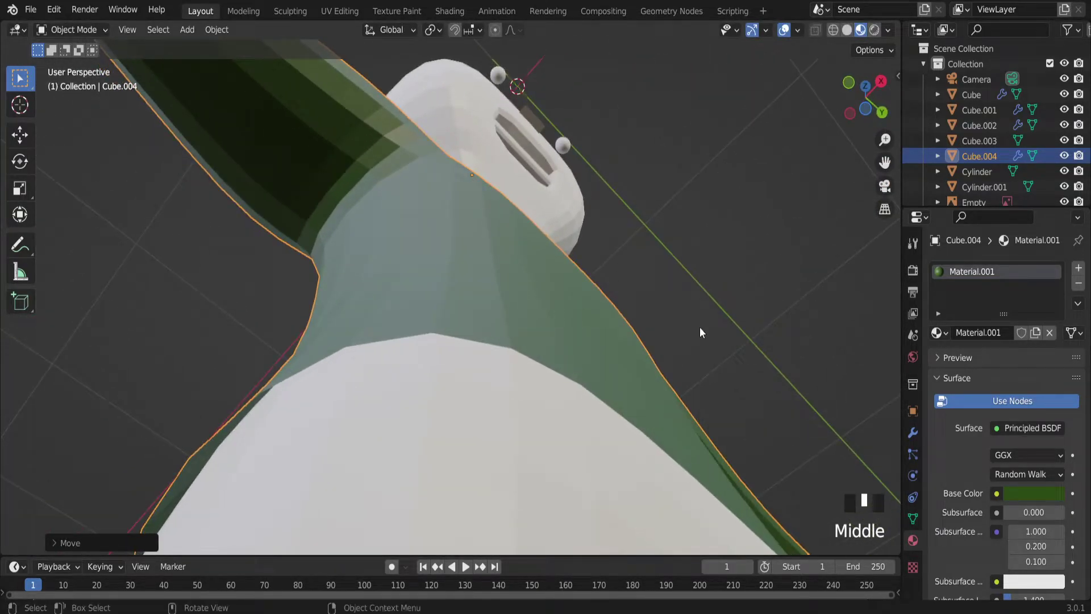
click(913, 433)
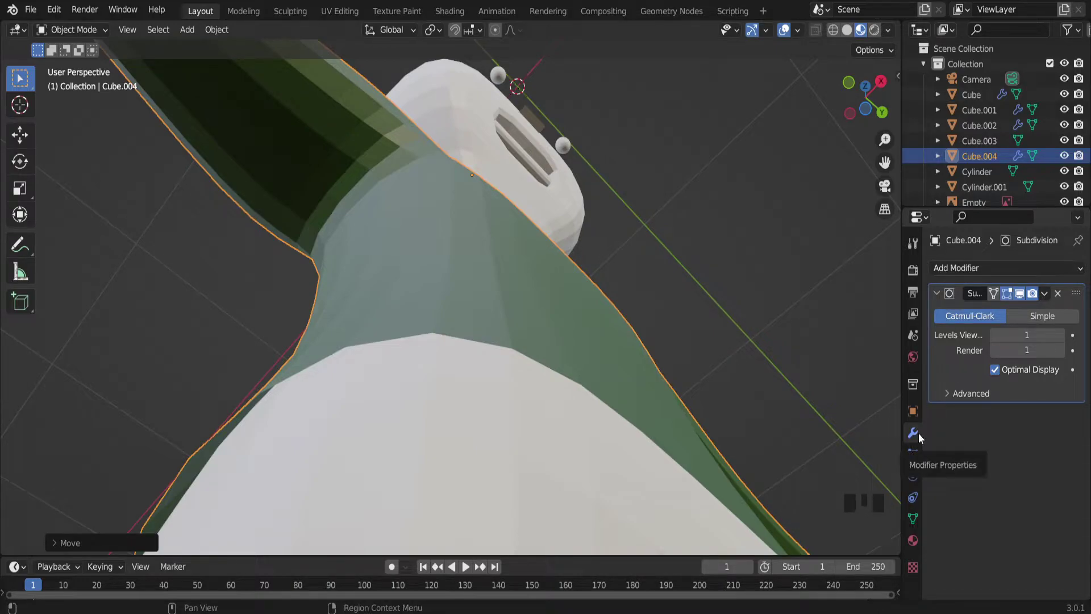
click(1004, 269)
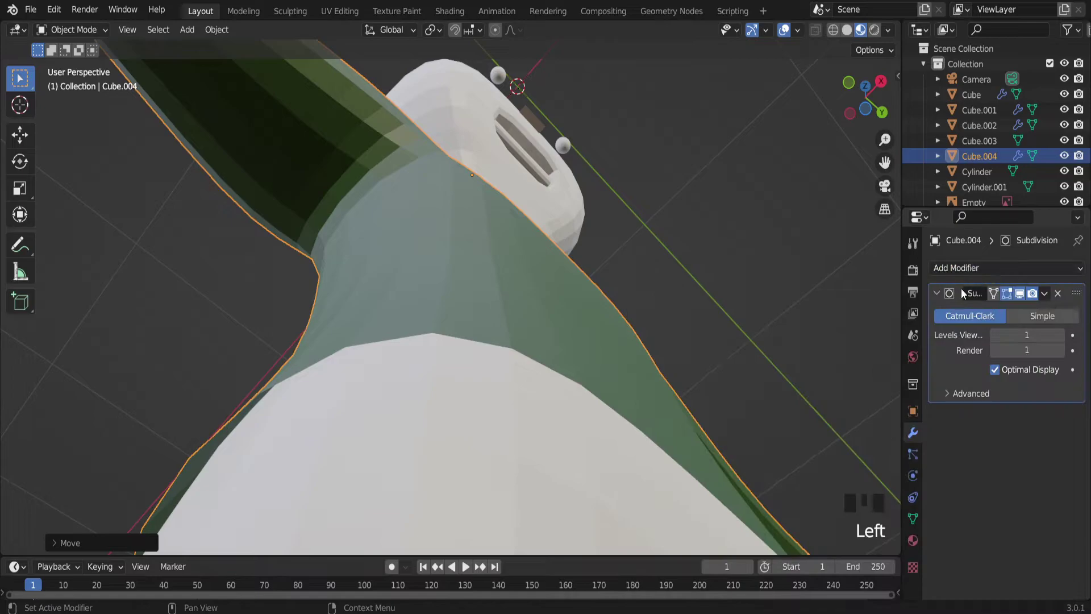
click(959, 268)
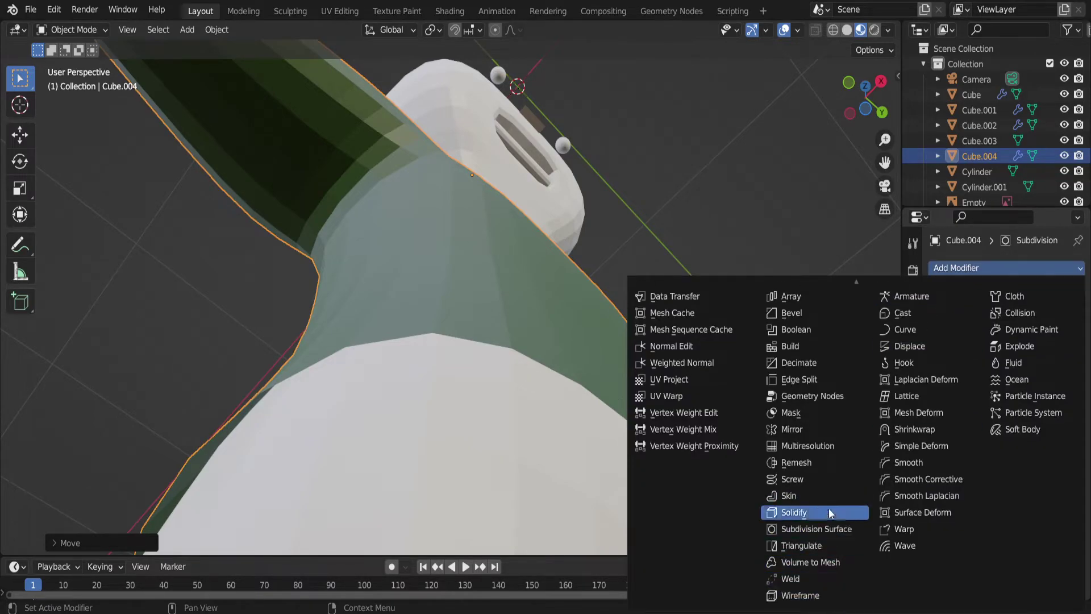
click(829, 513)
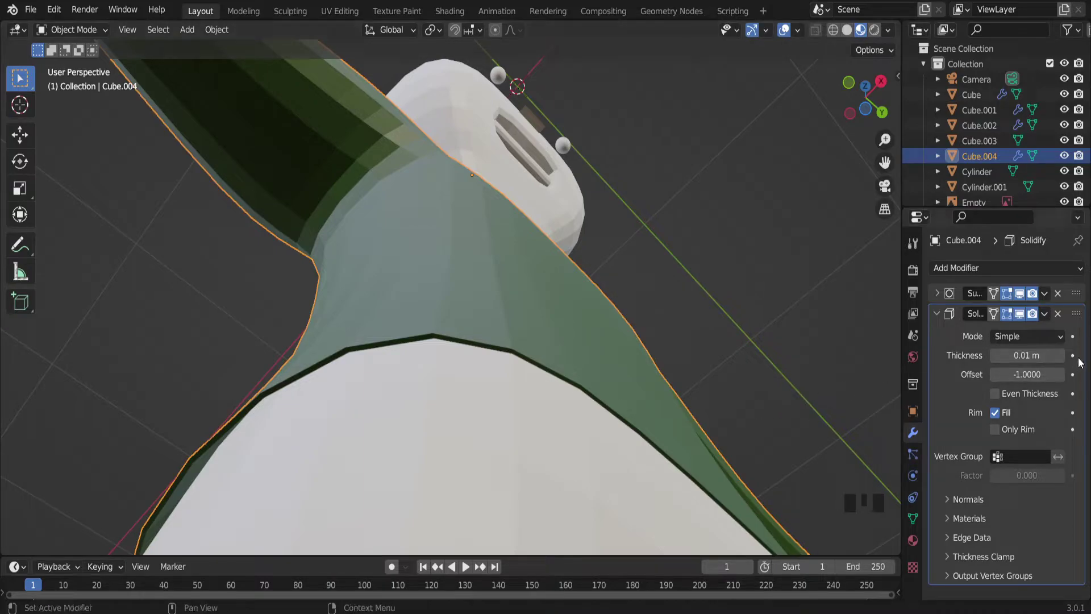
click(1058, 358)
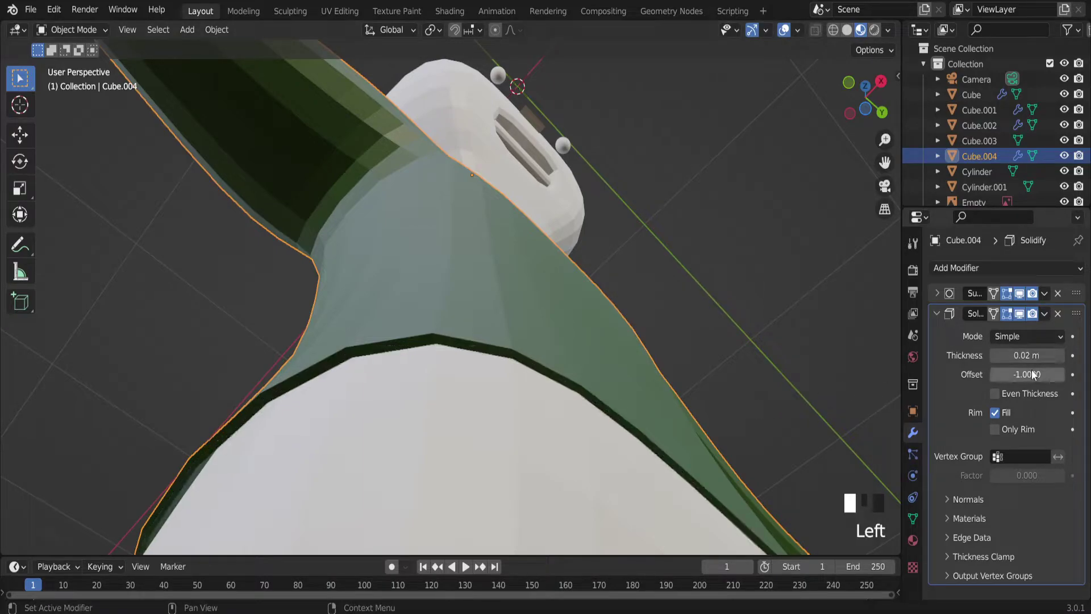
click(992, 359)
Examine the solidified shirt from the side and front, checking the hem, sleeves and collar for body faces poking through.
middle_drag(728, 305, 626, 414)
scroll(626, 414, down, 4)
scroll(721, 278, up, 2)
middle_drag(722, 278, 894, 301)
key(Tab)
key(Tab)
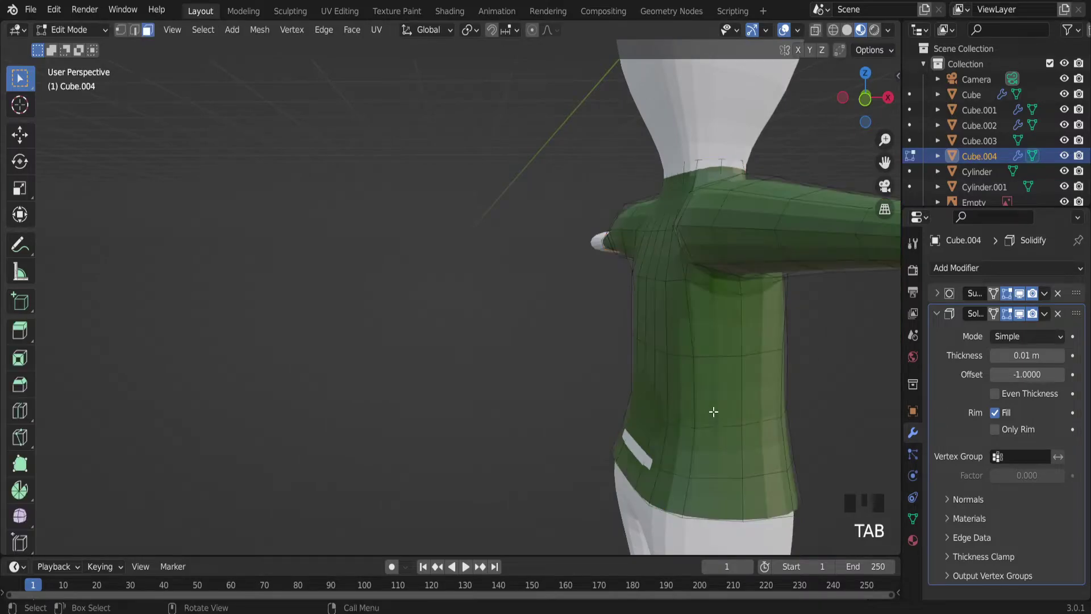
middle_drag(717, 396, 578, 407)
scroll(578, 408, down, 6)
scroll(575, 388, up, 6)
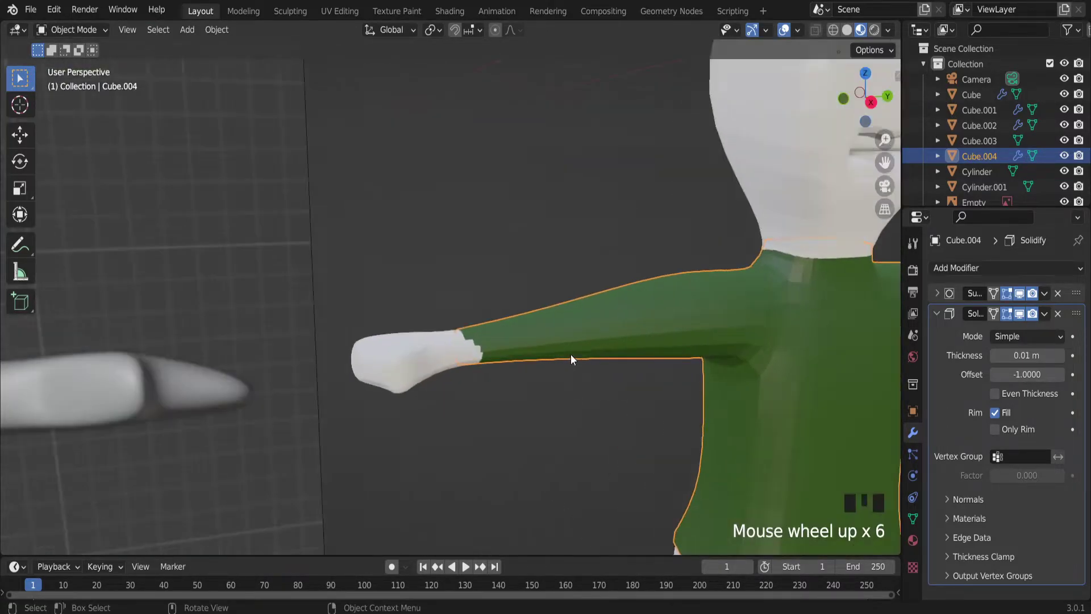
middle_drag(571, 354, 527, 336)
scroll(539, 367, down, 6)
click(760, 400)
scroll(616, 329, up, 6)
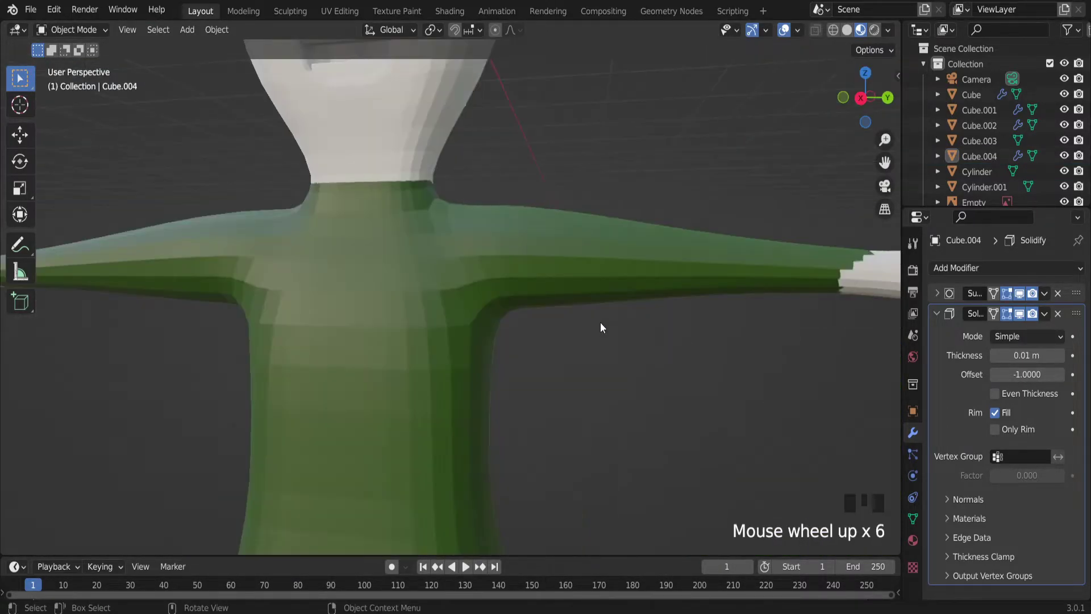
scroll(465, 332, down, 3)
click(465, 333)
scroll(512, 327, down, 5)
middle_drag(512, 327, 553, 354)
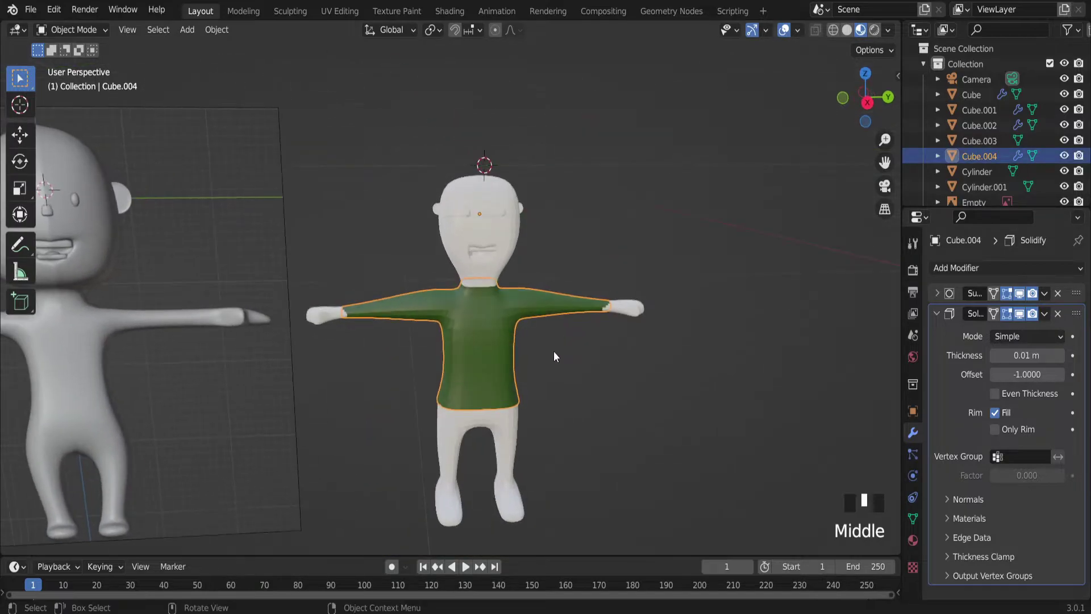
Bring up the shirt material's surface settings down to the roughness value.
click(914, 540)
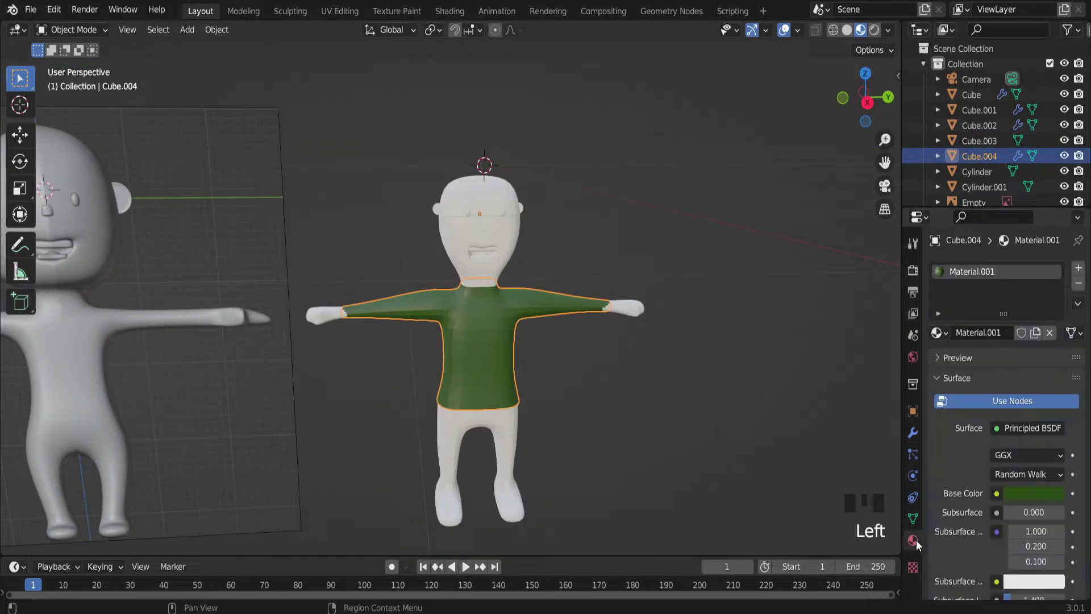
scroll(1072, 493, down, 6)
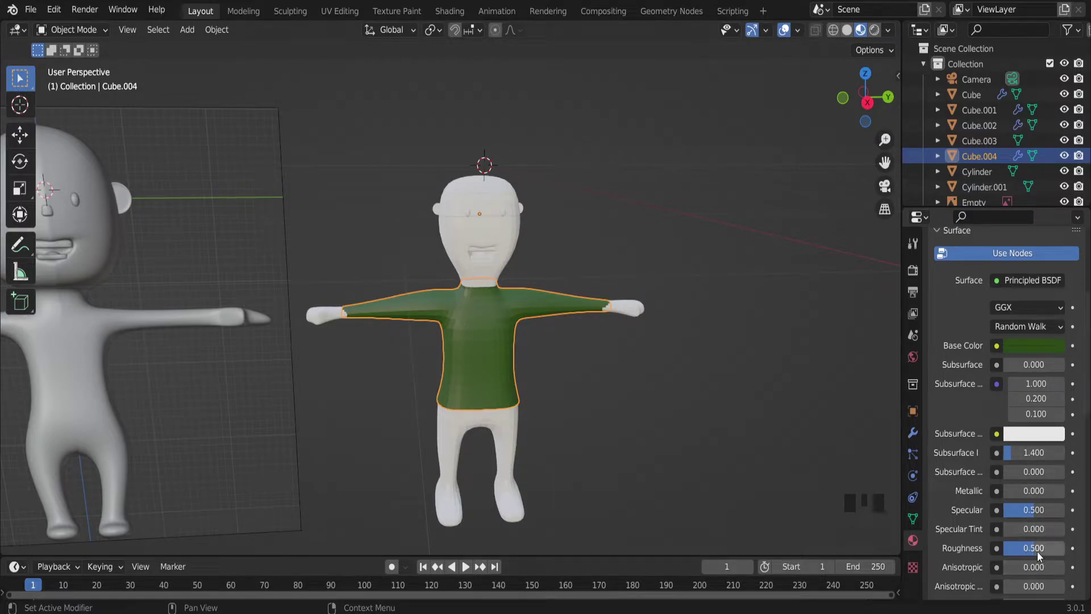
Set the roughness of the green shirt material to 0.784.
drag(1026, 547, 1037, 548)
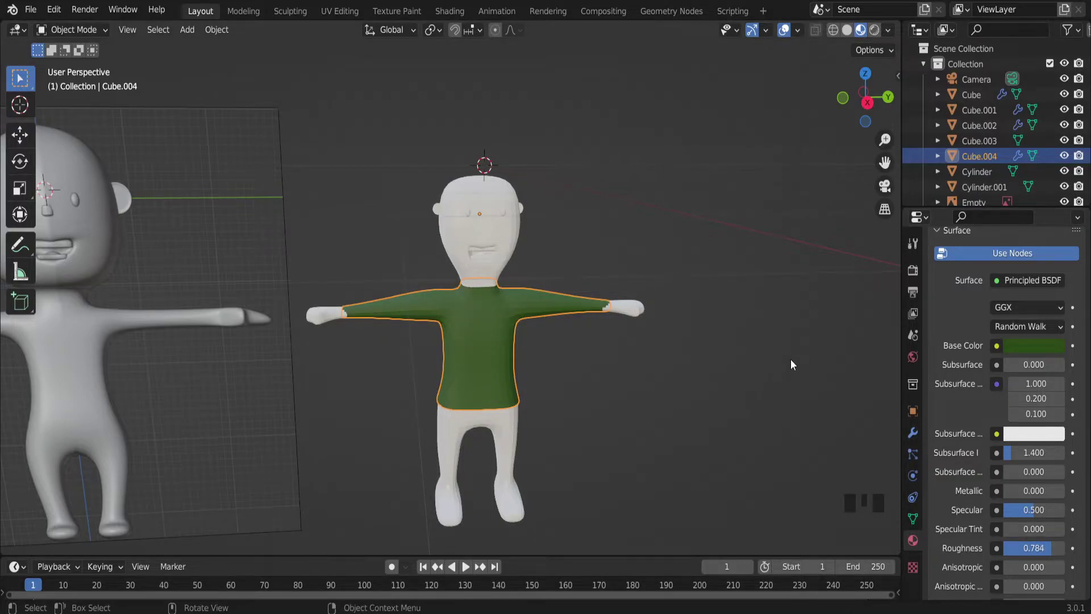
scroll(448, 271, up, 4)
scroll(444, 292, down, 6)
Edit the head and body mesh and select the row of forehead faces above the eyes.
middle_drag(443, 292, 365, 255)
scroll(478, 144, up, 7)
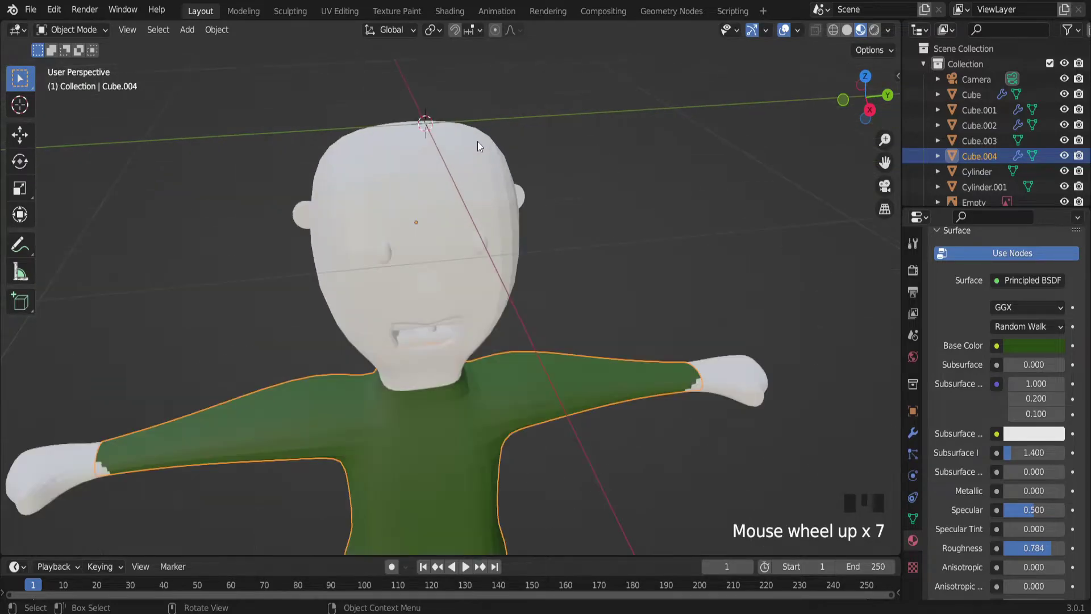
middle_drag(477, 145, 494, 146)
click(420, 196)
middle_drag(420, 172, 480, 170)
click(433, 280)
middle_drag(426, 275, 341, 262)
shift+click(449, 243)
shift+click(507, 228)
shift+click(605, 219)
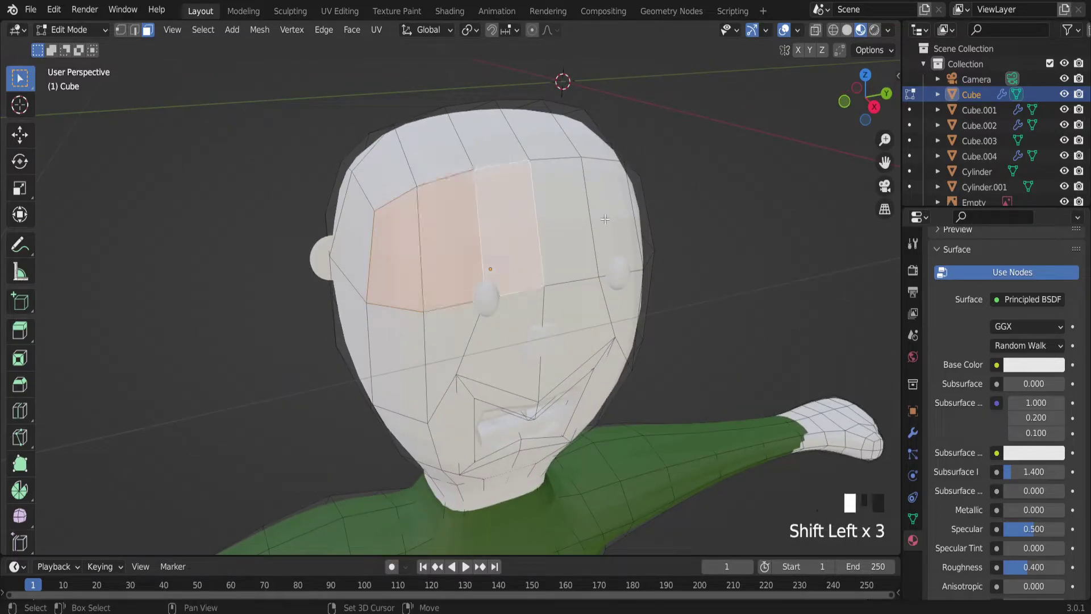
shift+click(596, 239)
middle_drag(597, 239, 627, 254)
shift+click(627, 253)
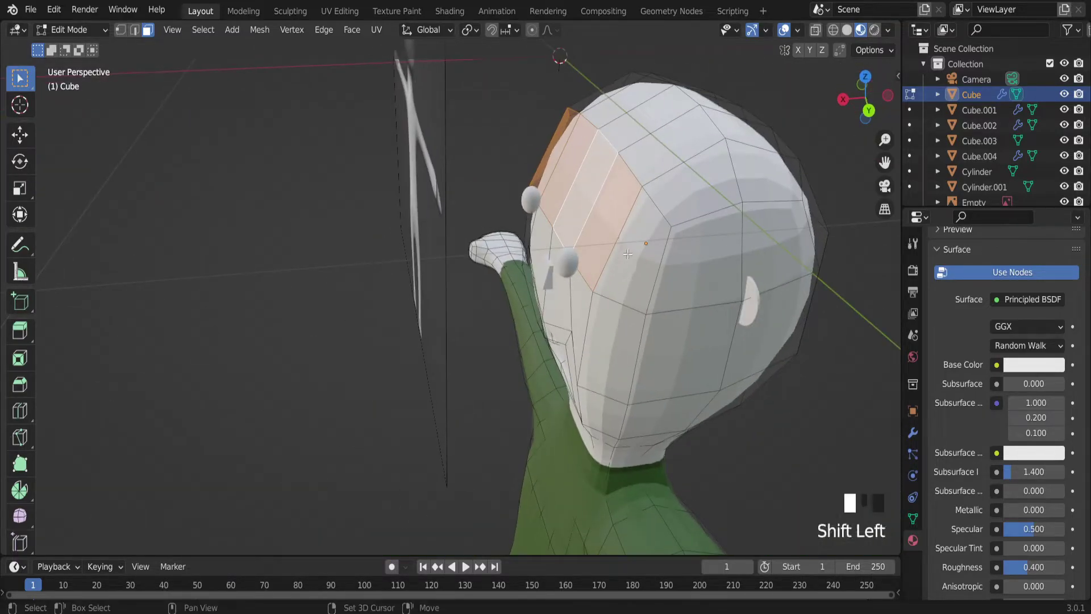
Extend the face selection from the forehead around the side and back of the head.
shift+click(707, 253)
shift+click(779, 242)
middle_drag(778, 241, 815, 256)
scroll(817, 257, down, 5)
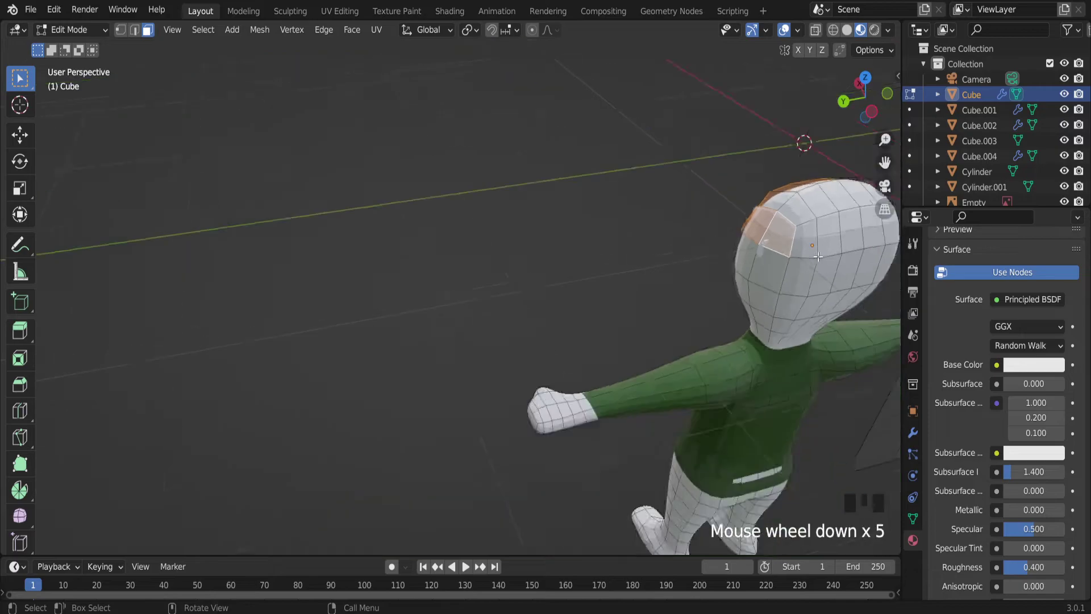
scroll(840, 212, up, 6)
shift+click(779, 260)
shift+click(752, 259)
shift+click(704, 267)
shift+click(656, 279)
shift+click(601, 293)
shift+click(598, 202)
shift+click(658, 211)
Add the remaining crown and side faces to the selection so it covers the whole upper head as a cap shape.
middle_drag(660, 215, 630, 195)
shift+click(629, 195)
shift+click(630, 195)
shift+click(629, 195)
shift+click(690, 210)
shift+click(653, 162)
shift+click(670, 137)
shift+click(727, 154)
middle_drag(727, 155, 750, 227)
scroll(750, 233, down, 3)
shift+click(752, 240)
shift+click(784, 261)
shift+click(826, 239)
middle_drag(827, 239, 854, 248)
shift+click(846, 264)
shift+click(818, 267)
shift+click(813, 236)
shift+click(798, 216)
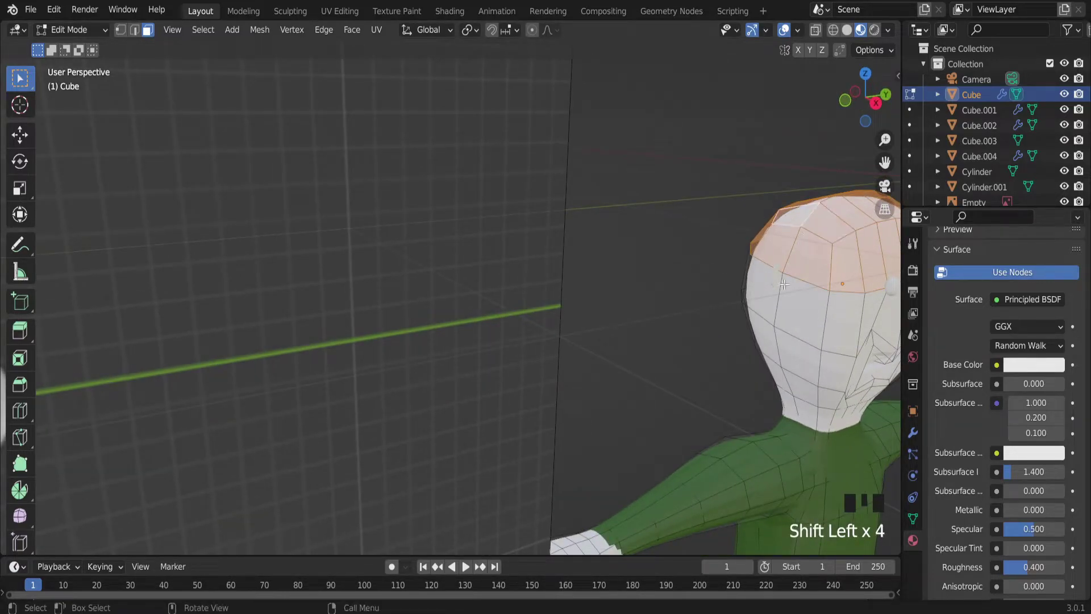
Duplicate the selected upper-head faces in place, separate them into their own object, and return to Object Mode.
scroll(787, 275, down, 5)
drag(884, 162, 608, 168)
scroll(348, 248, up, 2)
middle_drag(349, 248, 235, 308)
scroll(234, 308, down, 3)
scroll(134, 341, up, 2)
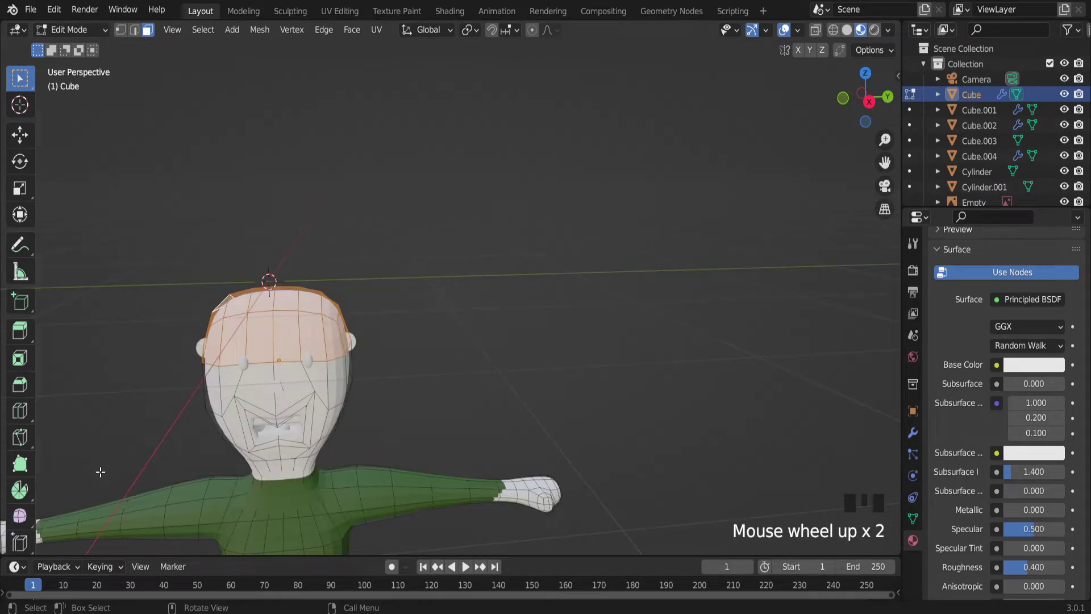
key(shift+d)
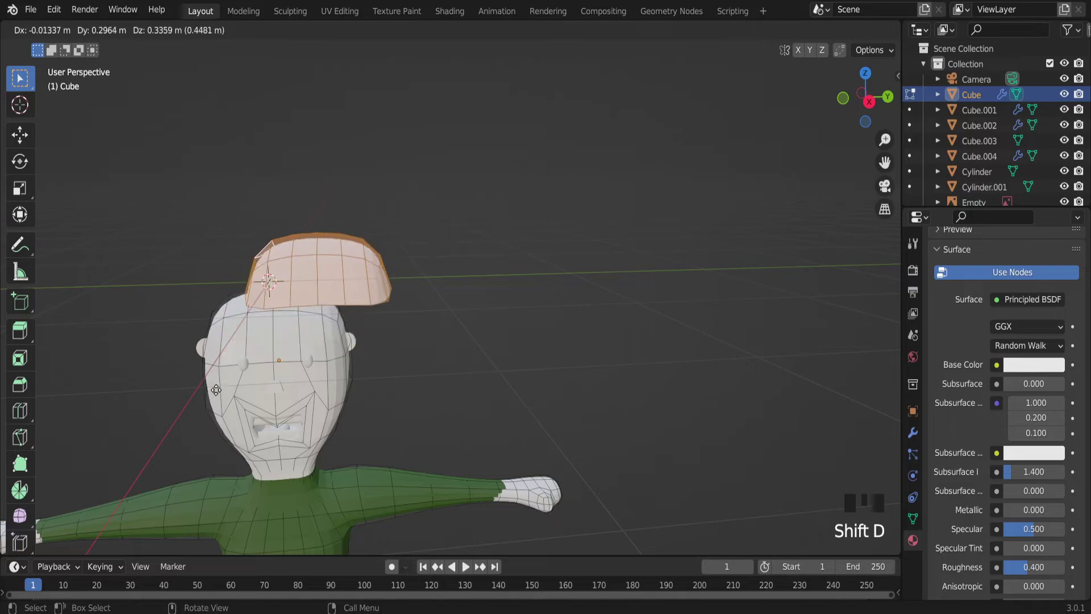
right_click(217, 390)
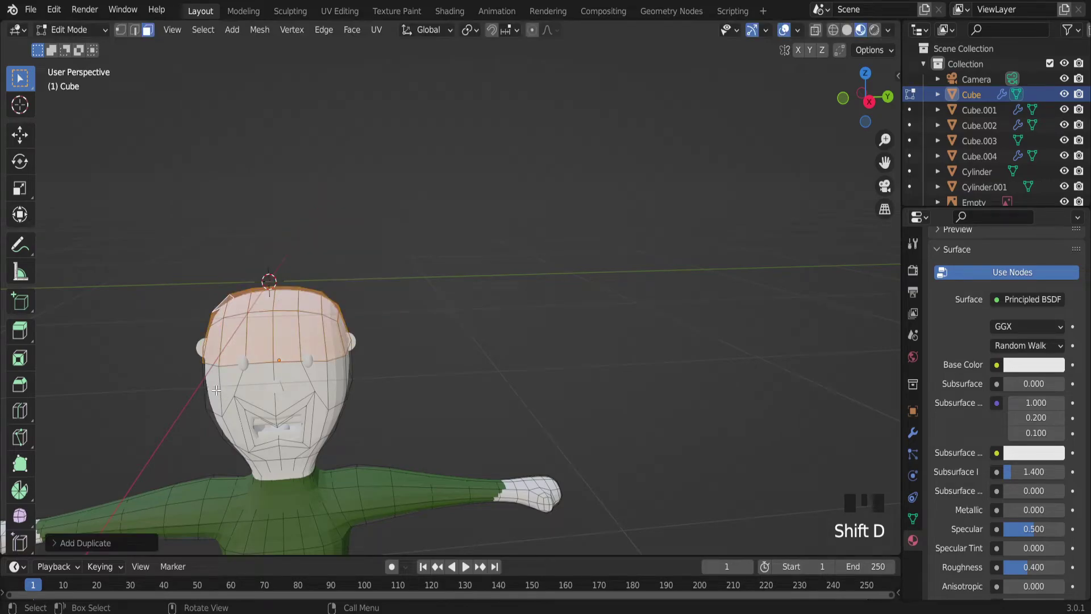
key(p)
click(323, 346)
key(Tab)
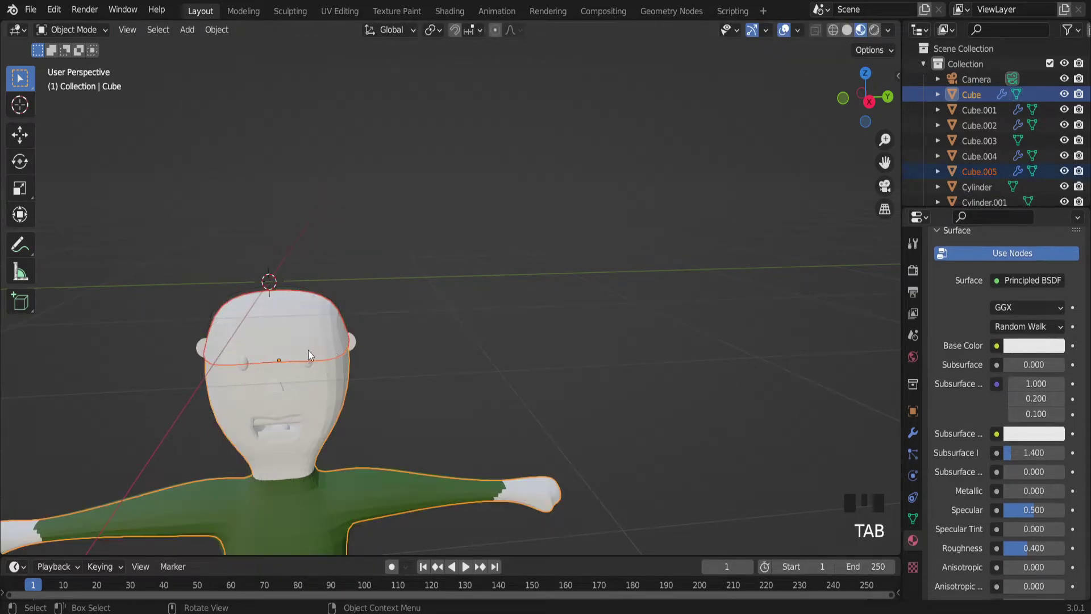
Select the separated cap piece and brighten the base color of the material it shares with the body to full white.
click(221, 336)
scroll(254, 316, up, 6)
middle_drag(253, 316, 354, 306)
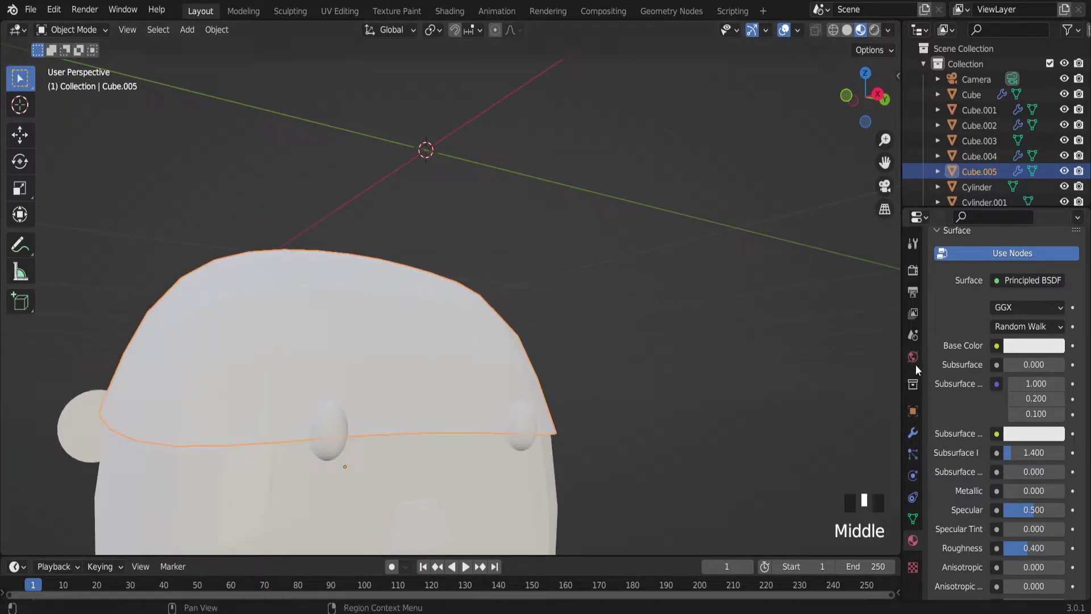
scroll(887, 318, up, 6)
scroll(990, 253, up, 7)
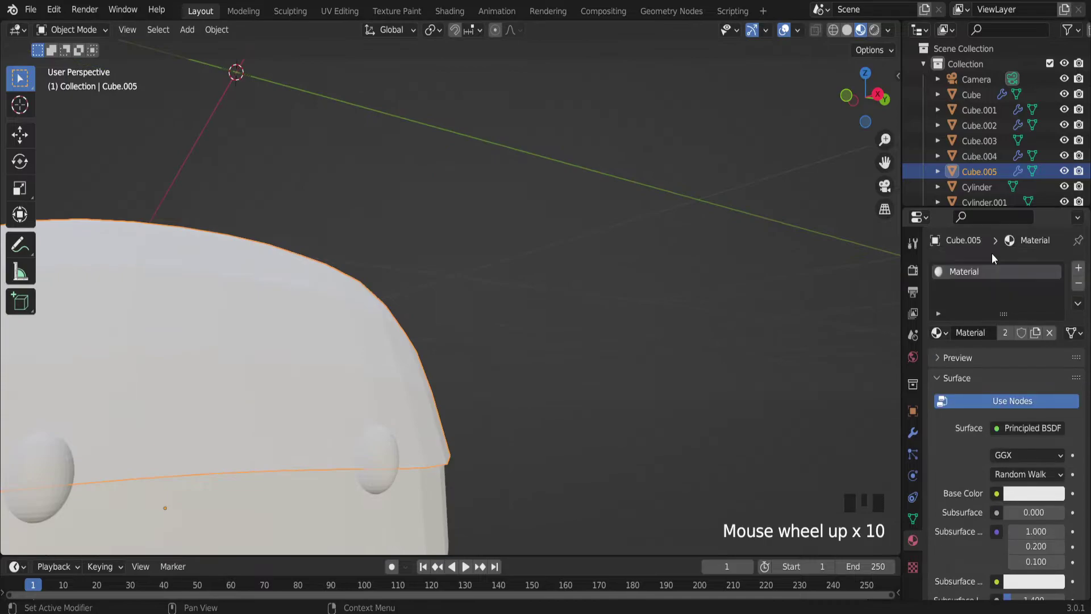
scroll(1008, 427, down, 3)
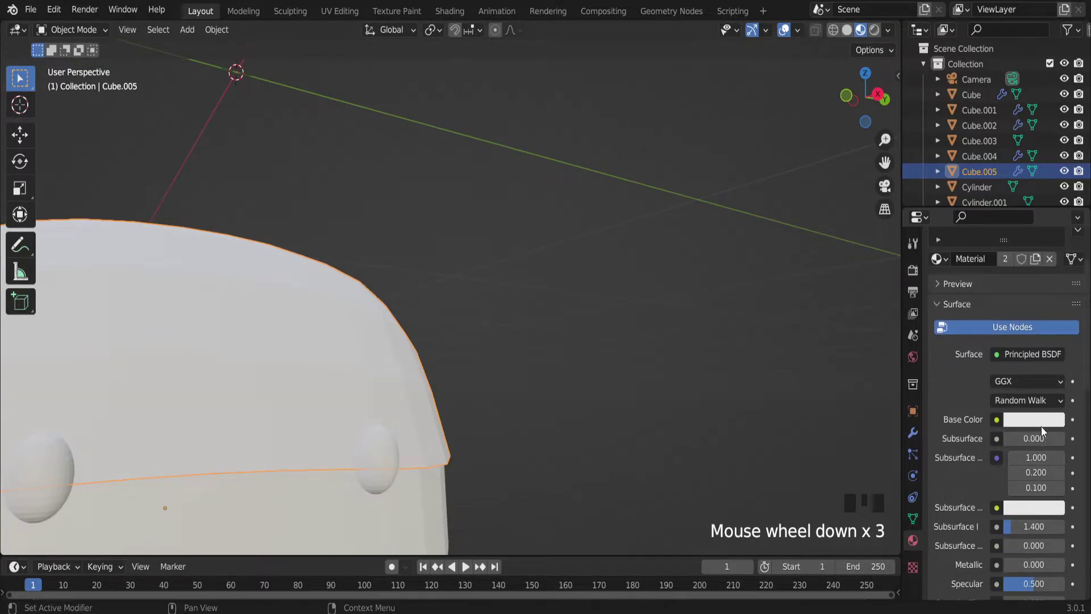
scroll(302, 449, down, 3)
click(1034, 425)
click(1043, 421)
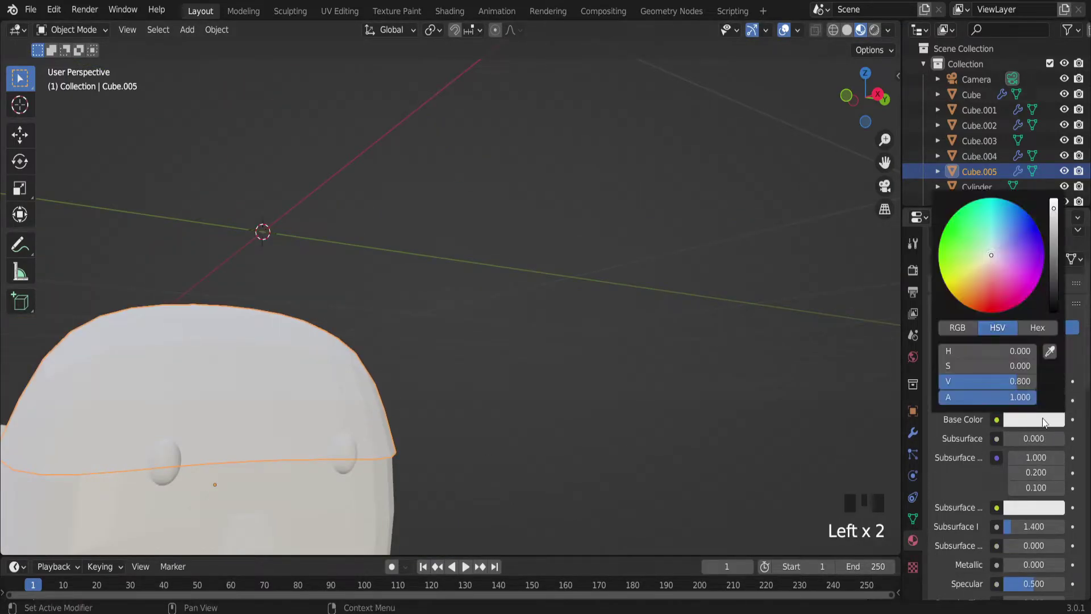
mouse_move(1055, 211)
mouse_down()
mouse_move(1053, 301)
mouse_move(1055, 202)
mouse_up()
scroll(1062, 257, up, 4)
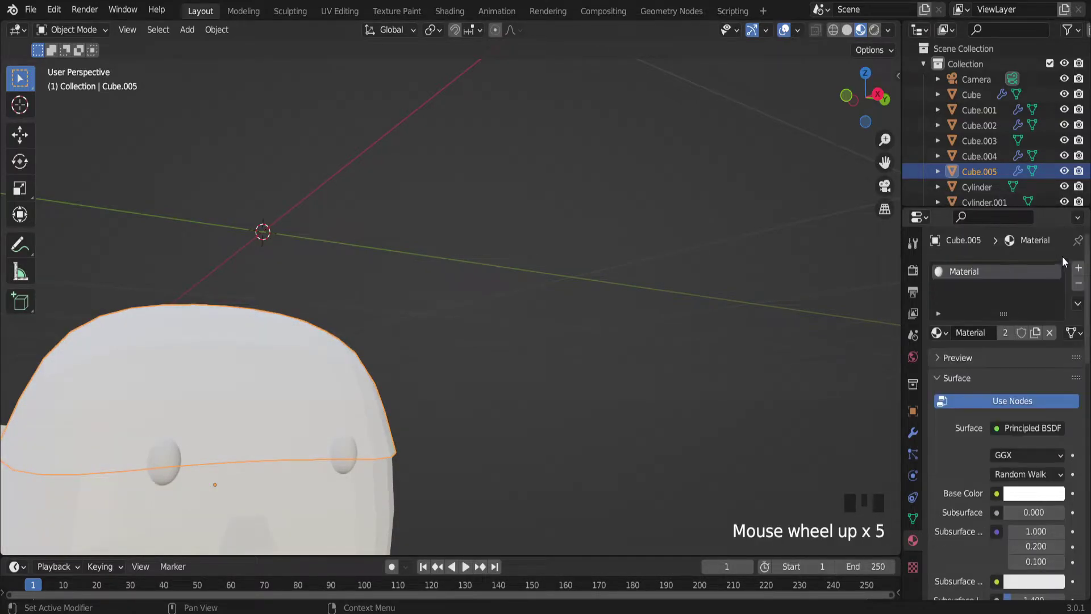
Replace the cap's material with a new one that has a near-black base color (value 0.009) and a roughness of 0.913.
click(1079, 283)
click(1078, 268)
click(1014, 340)
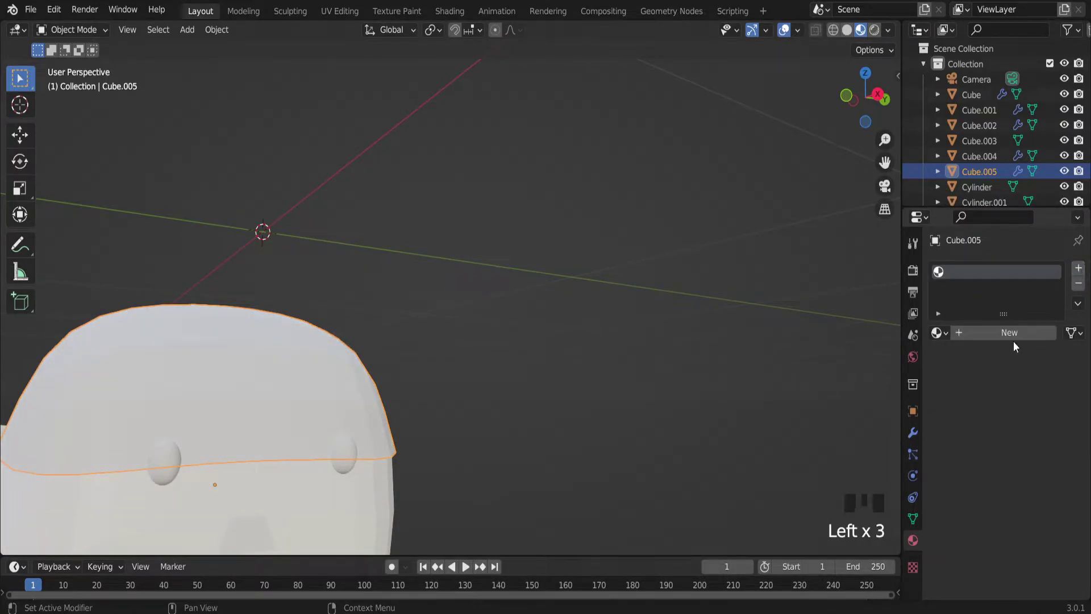
click(1032, 493)
drag(1049, 283, 1054, 386)
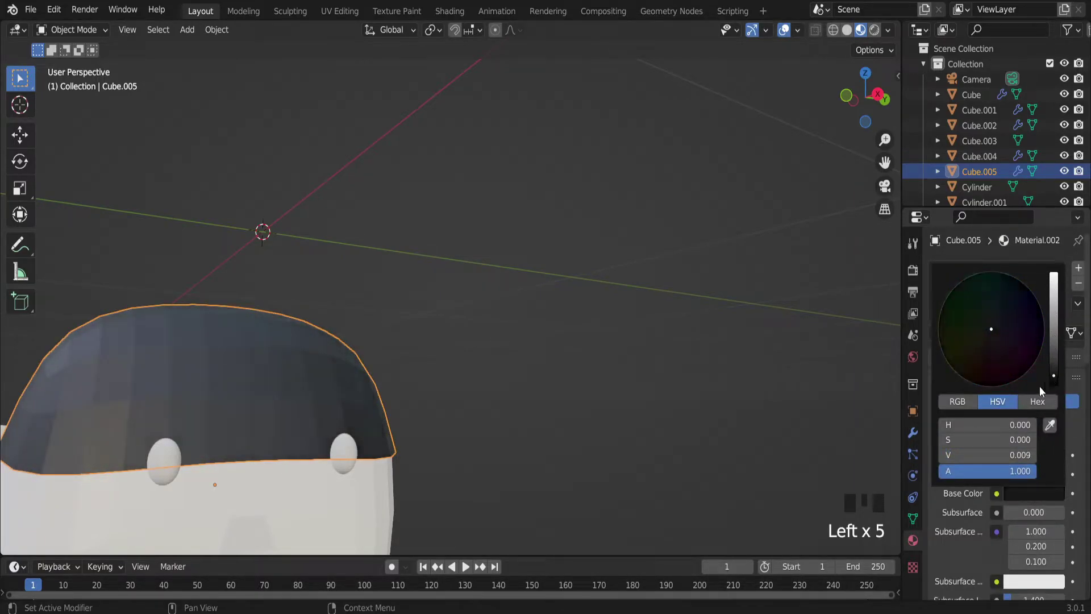
scroll(999, 550, down, 8)
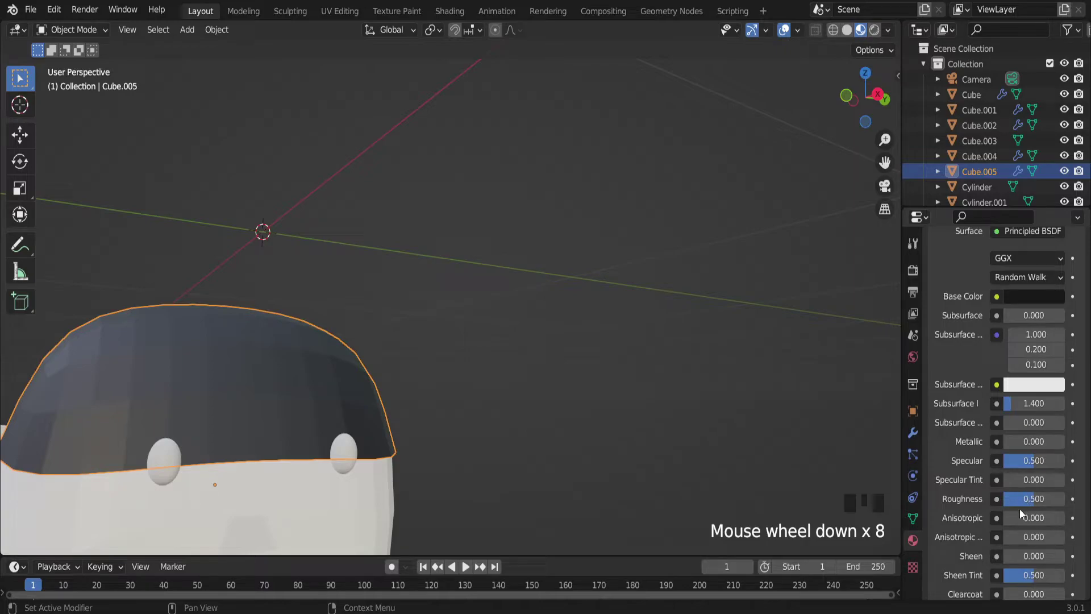
drag(1021, 499, 1040, 498)
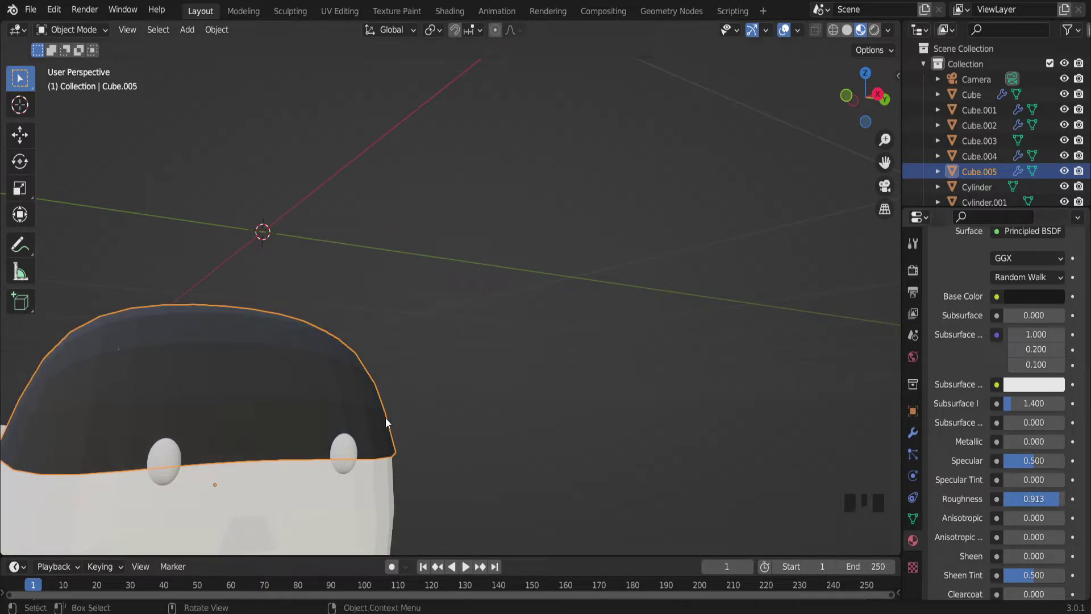
scroll(424, 425, down, 6)
middle_drag(398, 429, 369, 444)
scroll(343, 407, up, 5)
key(Tab)
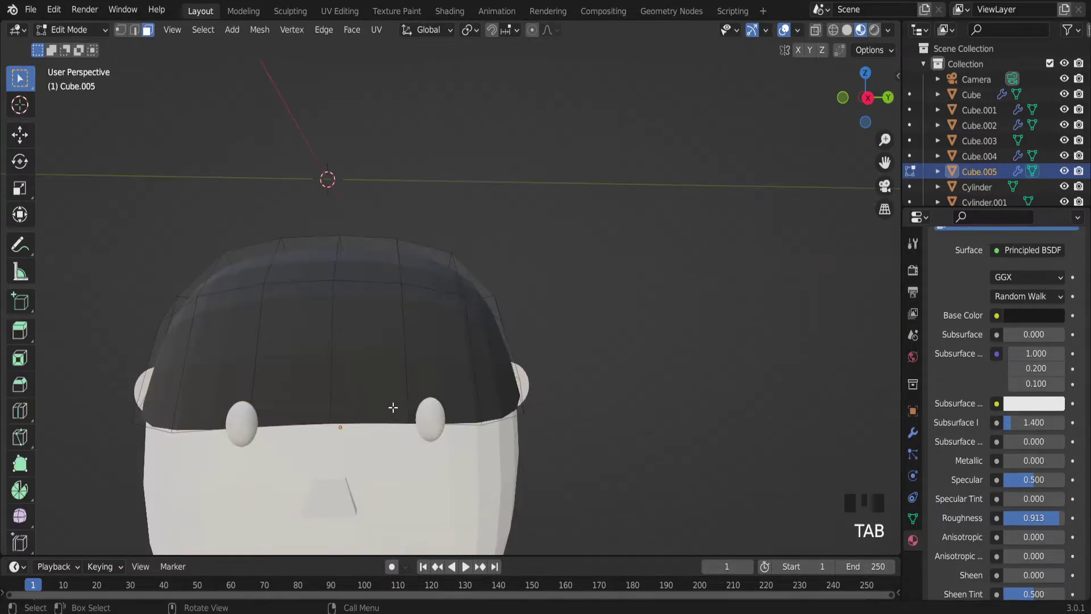
key(Tab)
Move both eyes and the nose down along Z in the right orthographic view so the eyes sit below the cap's edge.
scroll(530, 375, down, 4)
click(868, 98)
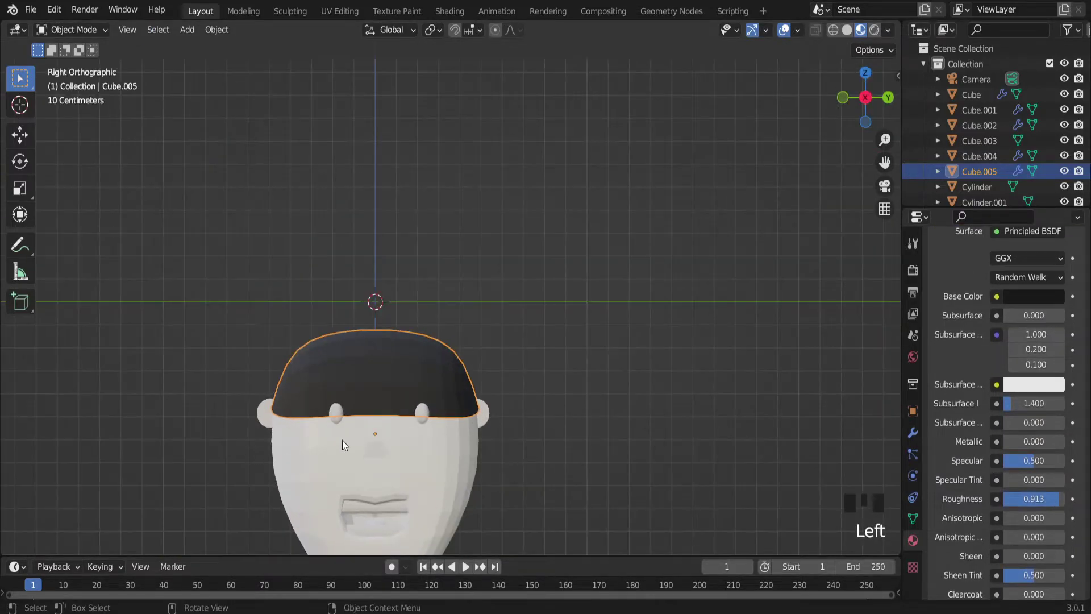
scroll(438, 430, up, 4)
scroll(418, 445, down, 6)
scroll(418, 445, up, 3)
click(356, 406)
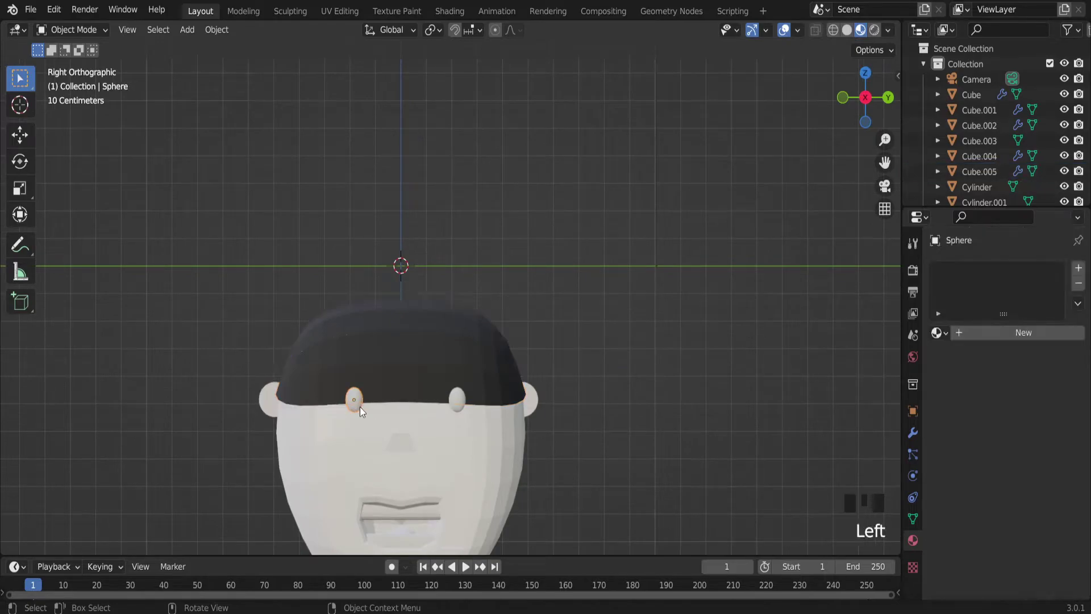
shift+click(461, 401)
shift+click(401, 442)
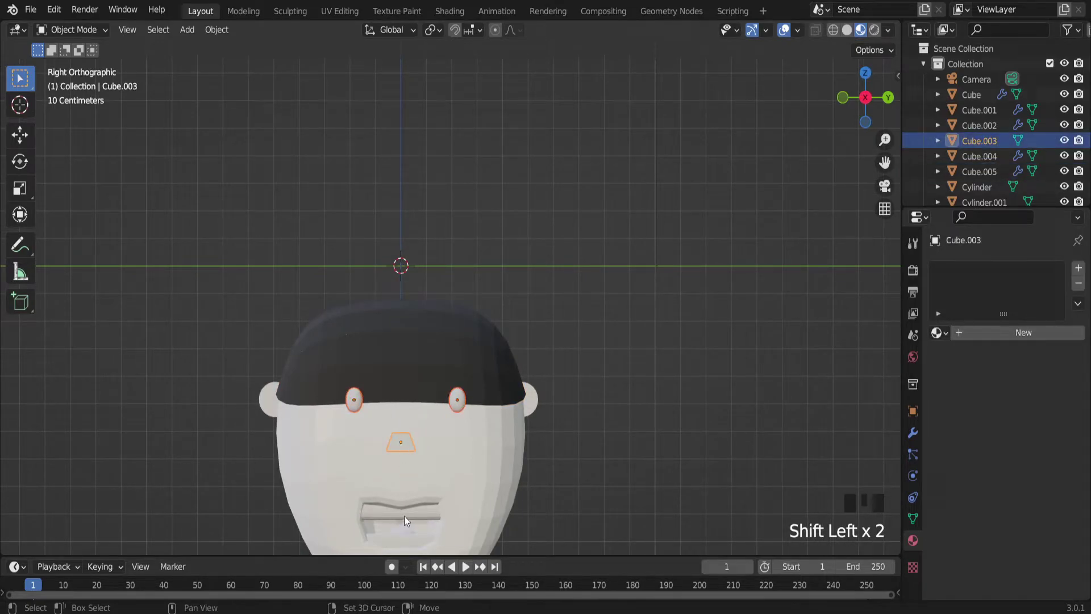
key(g)
key(z)
click(468, 482)
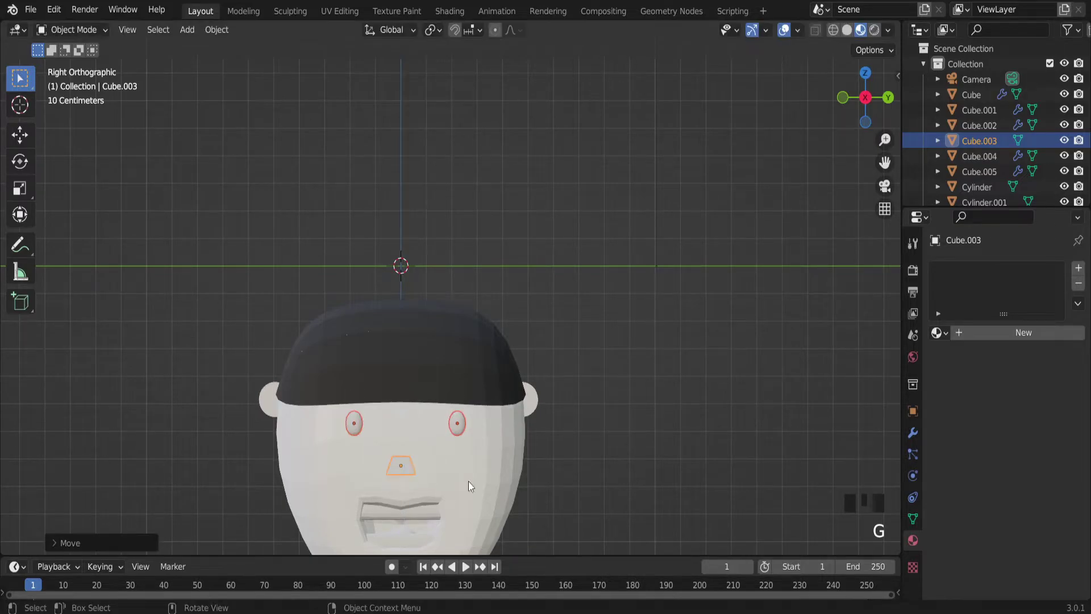
scroll(468, 482, down, 3)
click(604, 448)
Edit the cap mesh and add a horizontal loop cut close to its lower edge.
scroll(442, 369, up, 4)
scroll(364, 373, down, 3)
click(364, 378)
middle_drag(408, 369, 387, 378)
key(Tab)
scroll(454, 382, up, 2)
scroll(454, 382, up, 1)
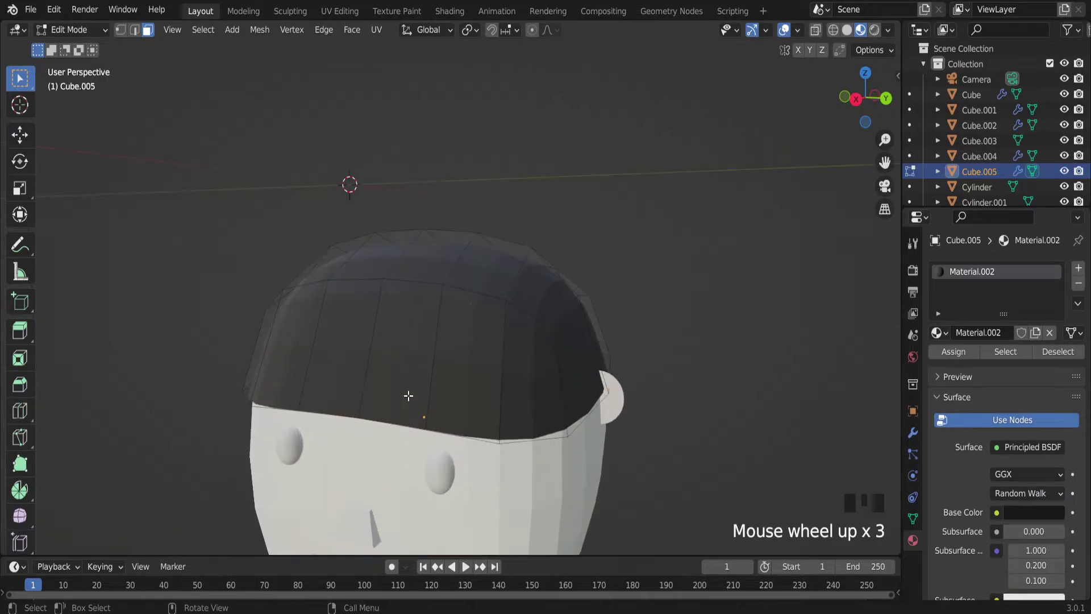
key(ctrl+r)
click(507, 386)
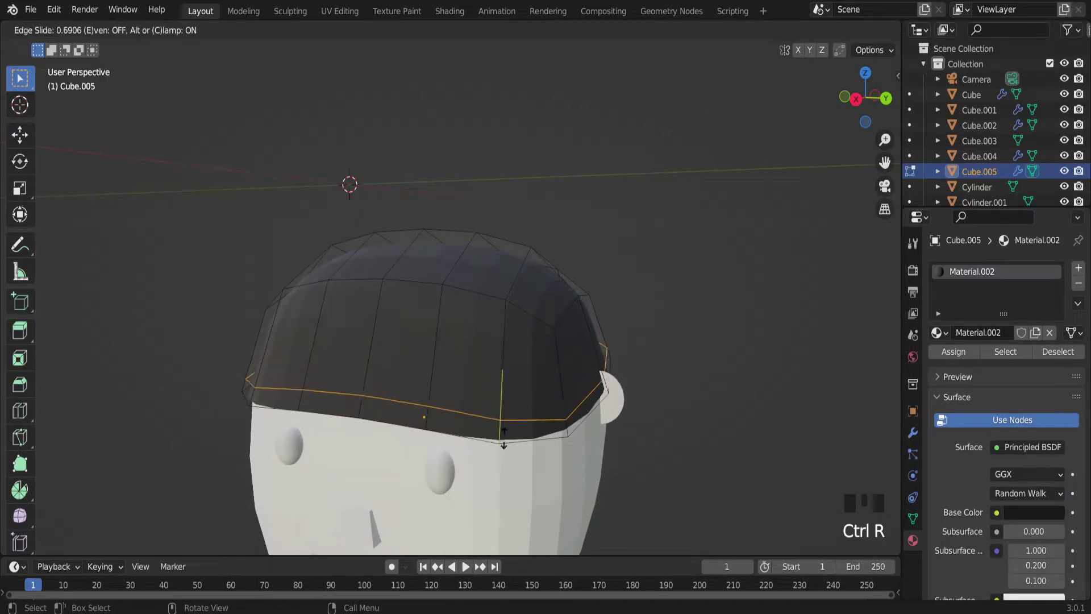
click(413, 411)
Select the narrow faces along the cap's lower front edge and extrude them forward along global X to form a brim.
middle_drag(413, 411, 500, 392)
click(151, 32)
click(250, 424)
shift+click(316, 418)
shift+click(381, 410)
middle_drag(468, 411, 465, 405)
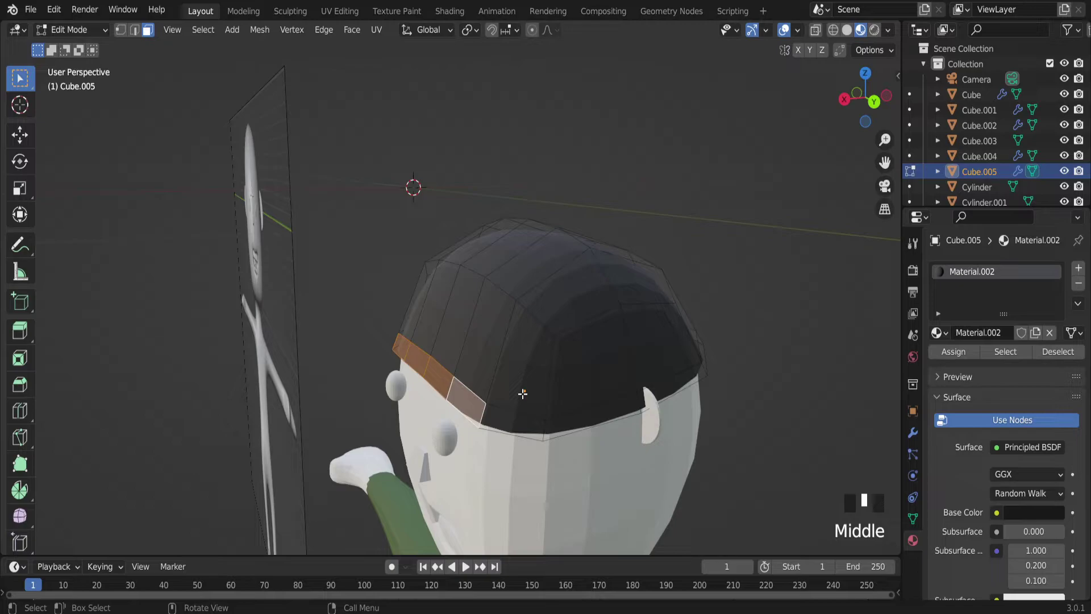
key(e)
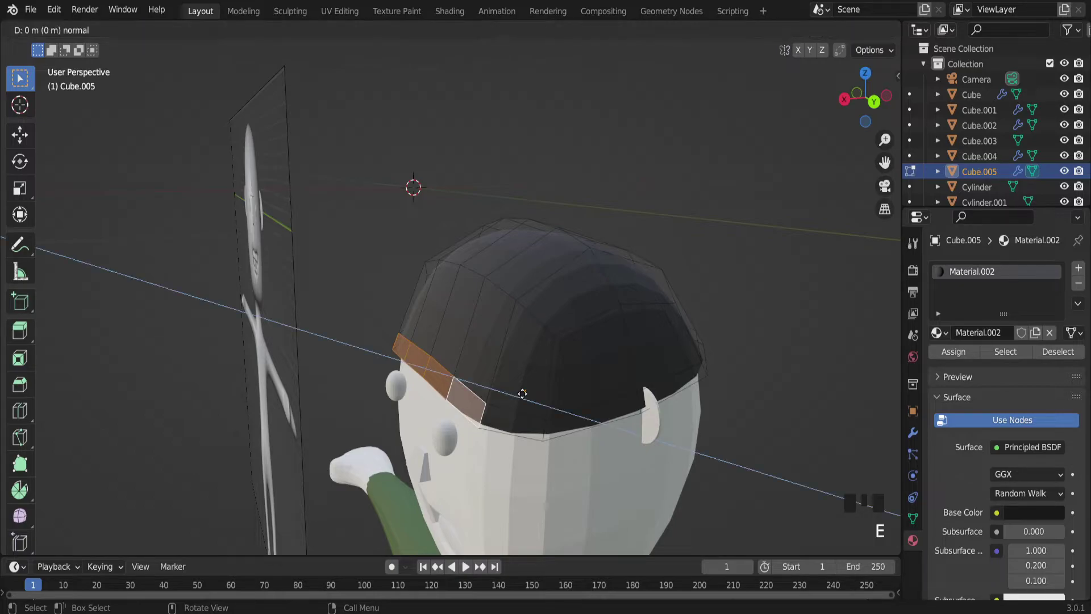
key(x)
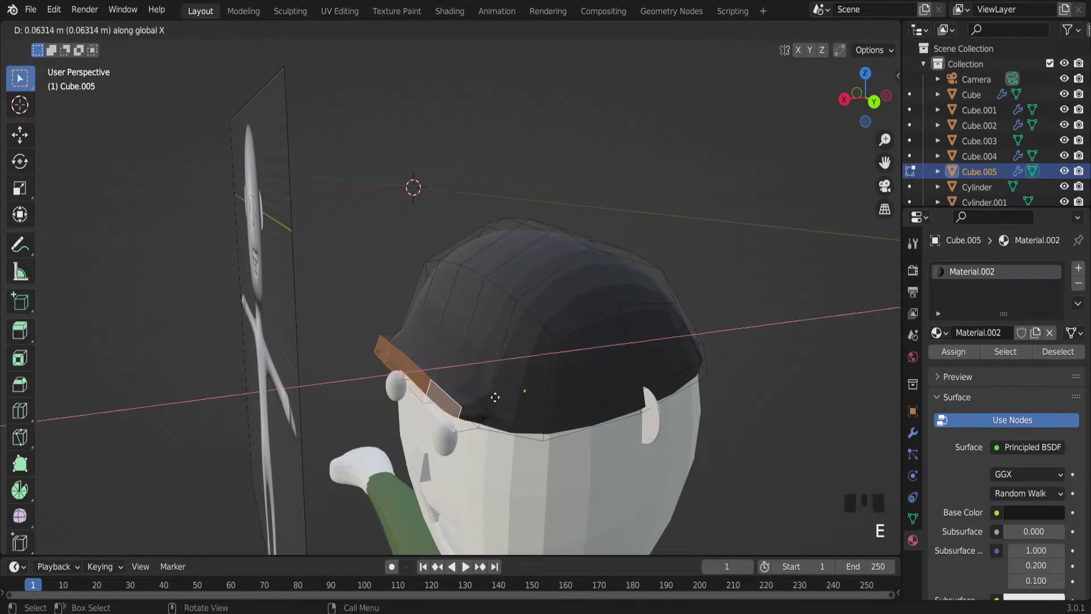
click(424, 410)
Leave the cap's Edit Mode and add a Solidify modifier to the head and body mesh.
key(Tab)
scroll(510, 412, down, 2)
middle_drag(510, 412, 710, 364)
click(319, 386)
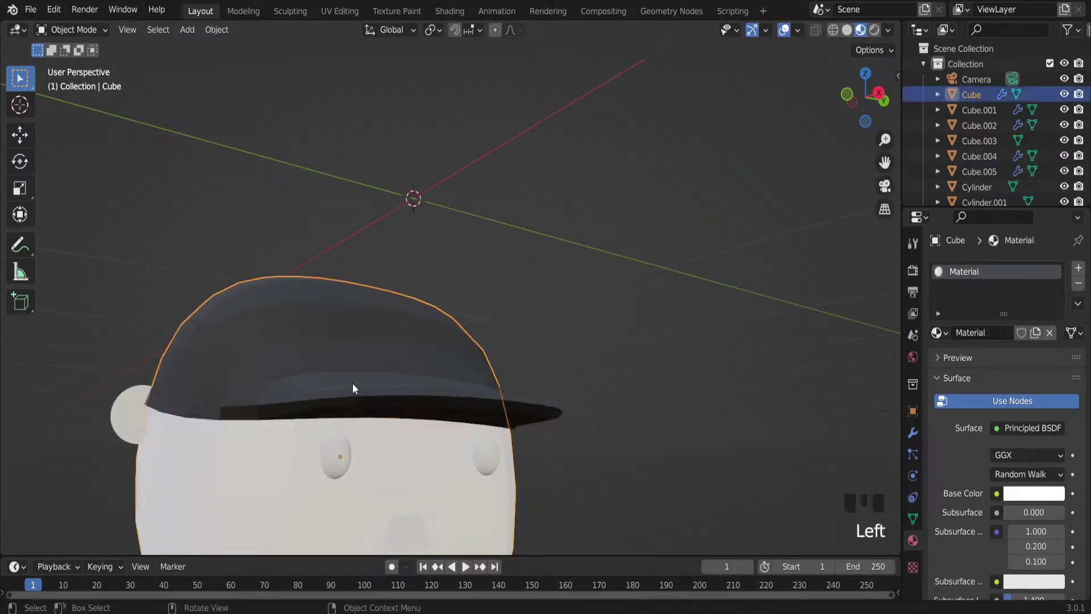
click(912, 433)
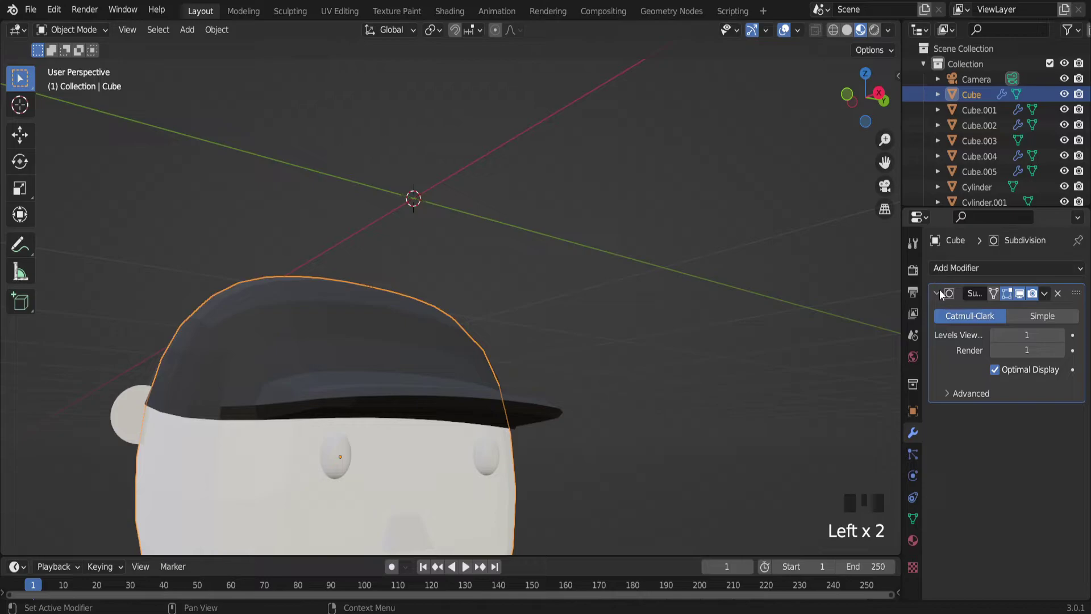
click(950, 268)
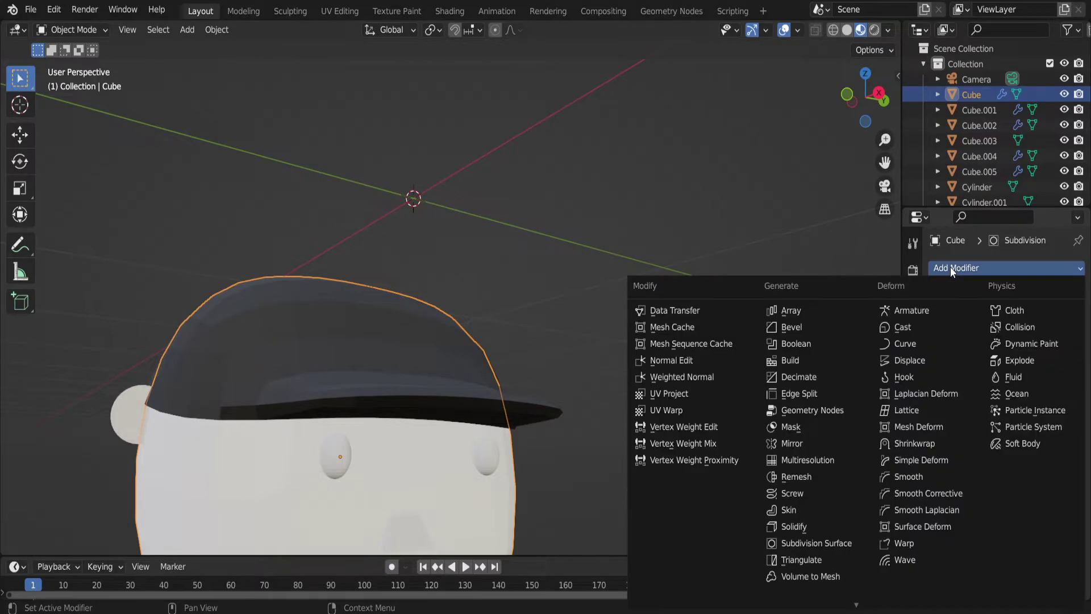
click(829, 519)
Examine the brimmed cap and the face on the character from a distance and close up.
scroll(335, 394, up, 3)
middle_drag(335, 394, 292, 415)
scroll(292, 415, down, 15)
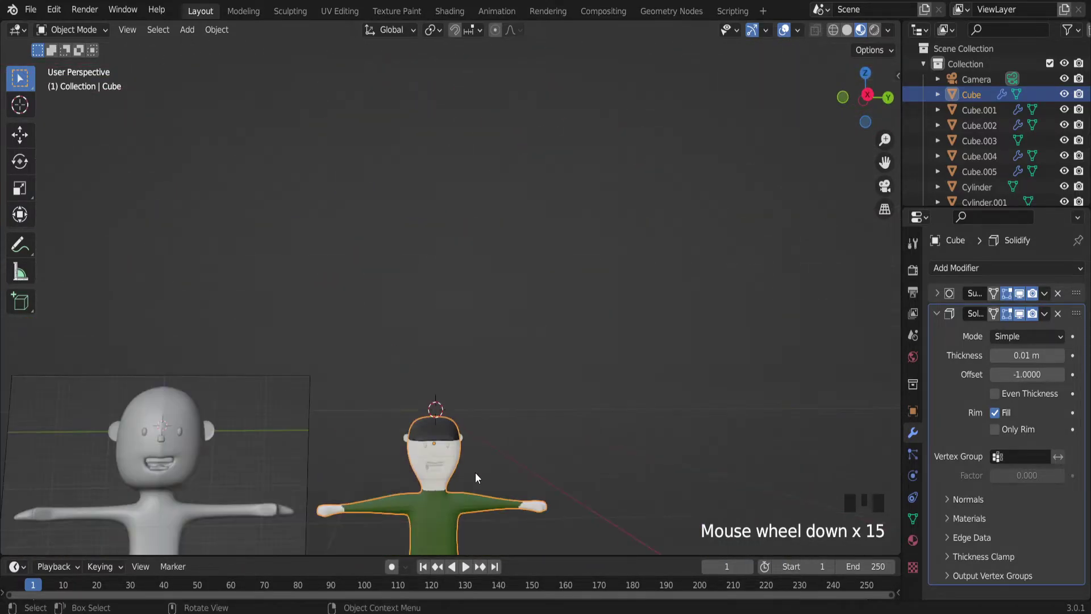
scroll(474, 477, up, 3)
scroll(439, 439, up, 2)
key(Tab)
key(Tab)
scroll(400, 421, up, 2)
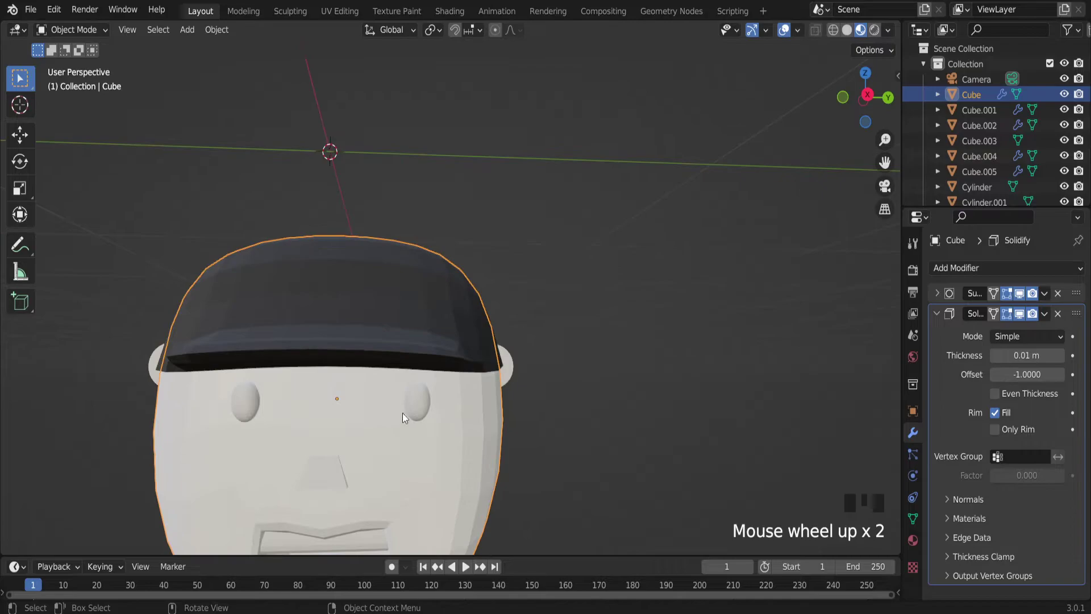
Give the character's left-hand eye, as seen from the front, a new material with a blue base color, HSV 0.639, 0.911, 0.800.
click(405, 413)
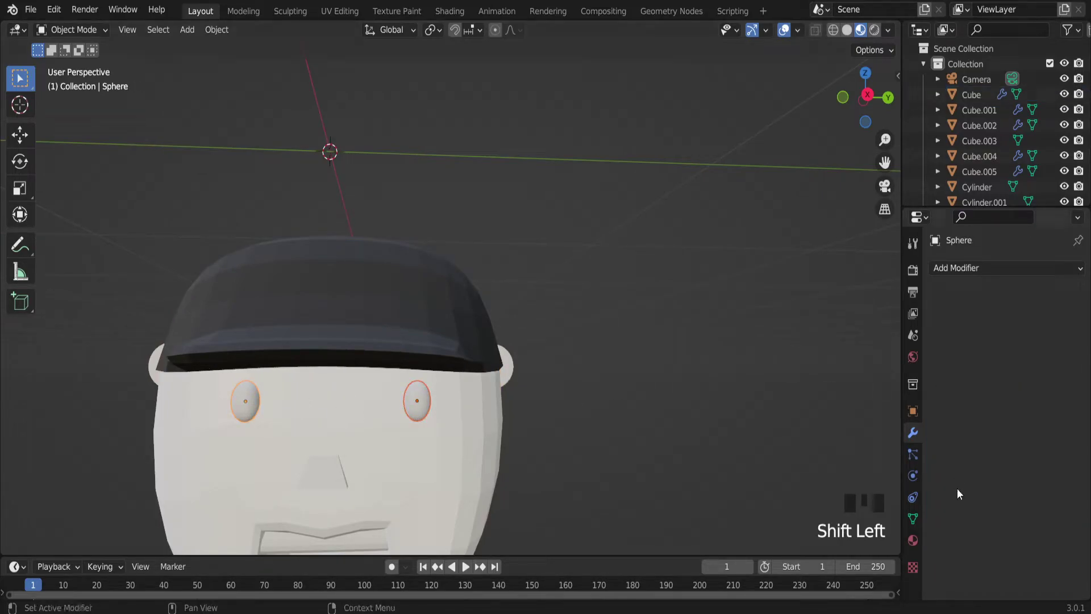
click(912, 540)
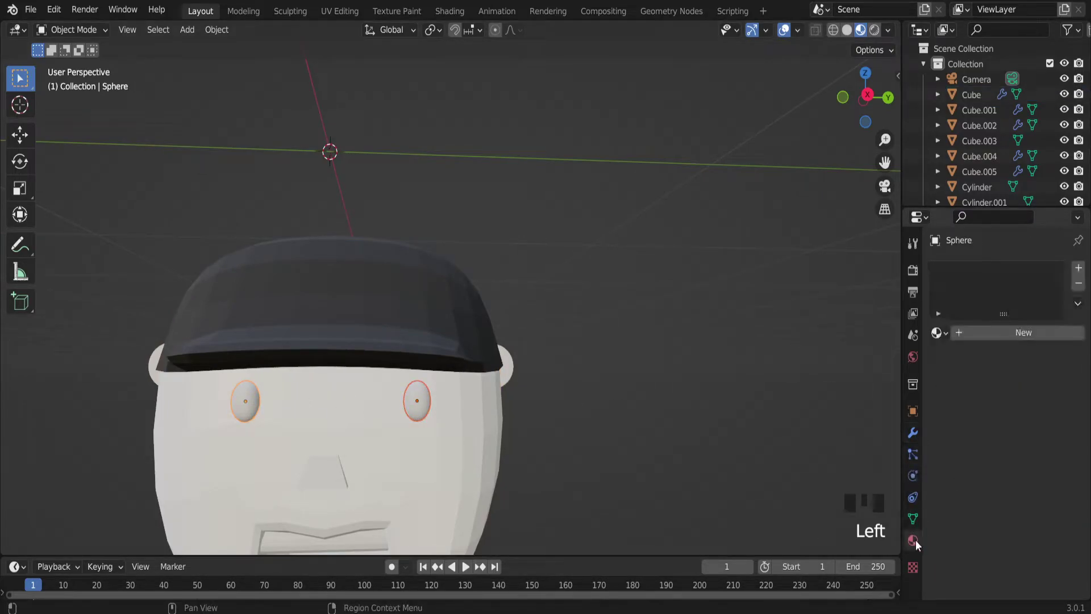
click(987, 333)
click(1045, 494)
click(988, 290)
mouse_move(997, 300)
mouse_down()
mouse_move(1006, 313)
mouse_move(1015, 302)
mouse_up()
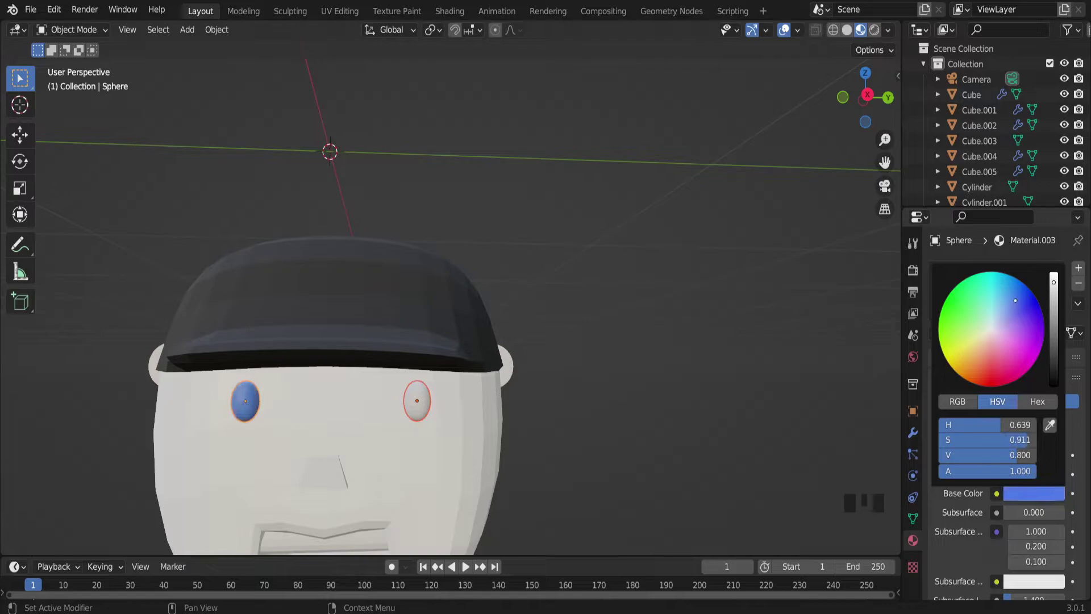
Assign the existing blue Material.003 to the other eye.
click(421, 400)
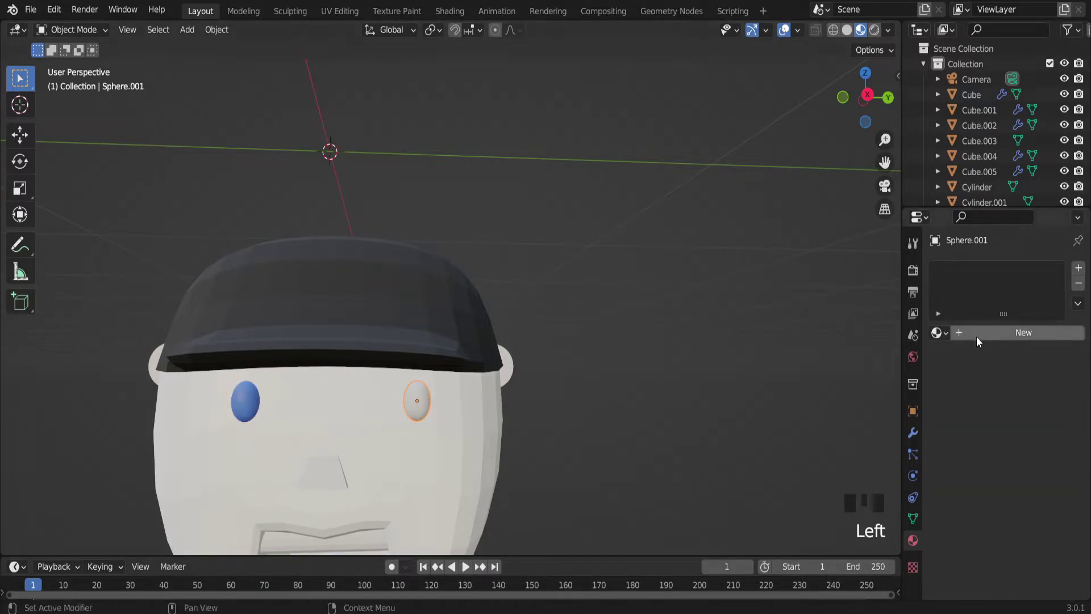
click(940, 332)
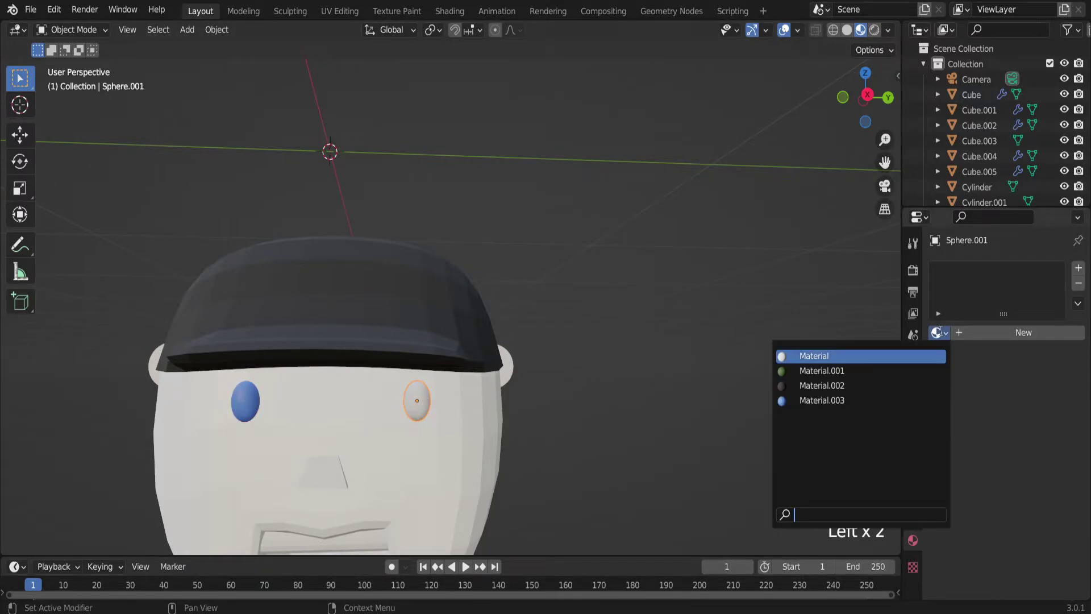
click(824, 400)
Give the nose a new material with a dark brown base color, HSV about 0.046, 0.871, 0.102.
scroll(335, 469, down, 3)
click(388, 455)
scroll(388, 455, up, 4)
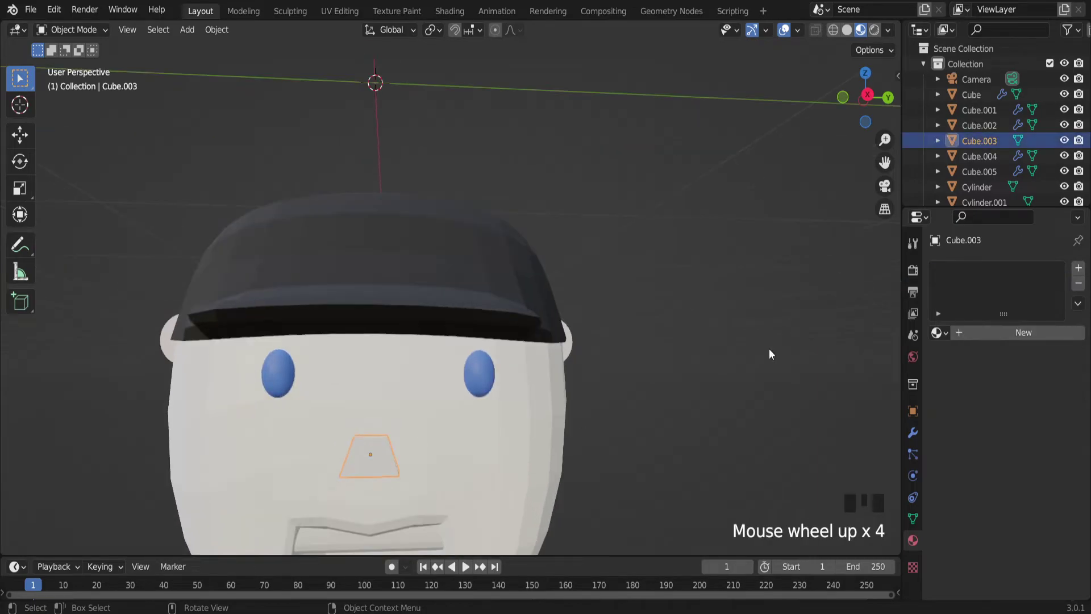
click(965, 335)
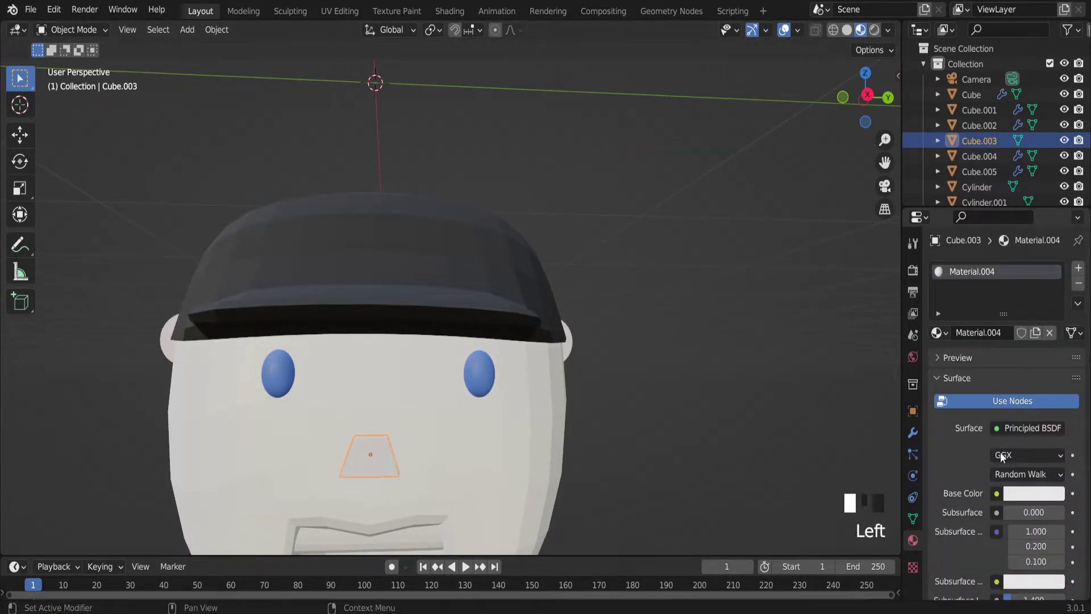
click(1033, 495)
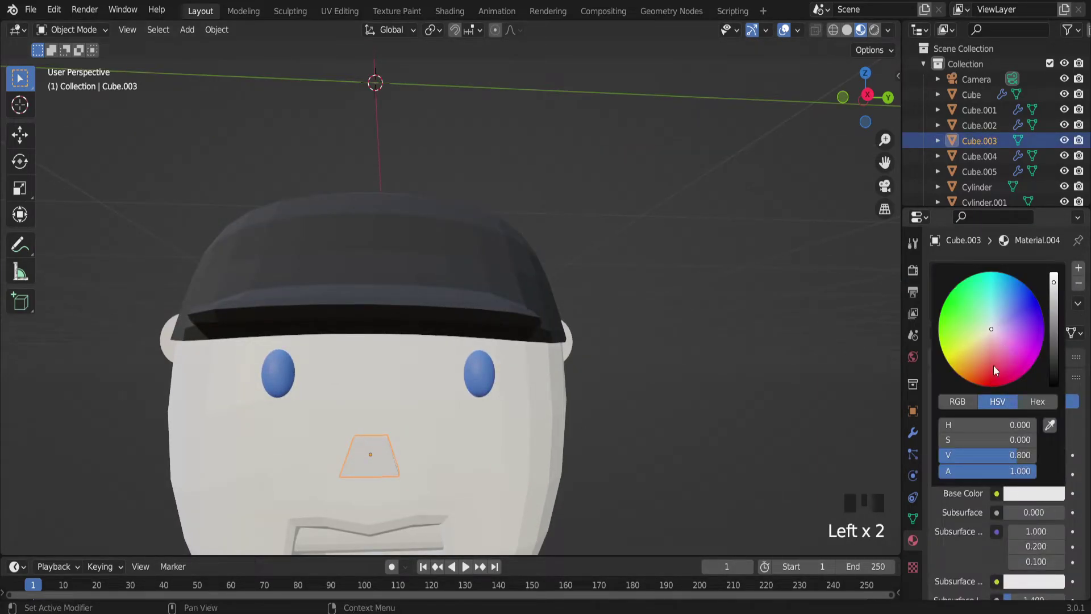
click(976, 365)
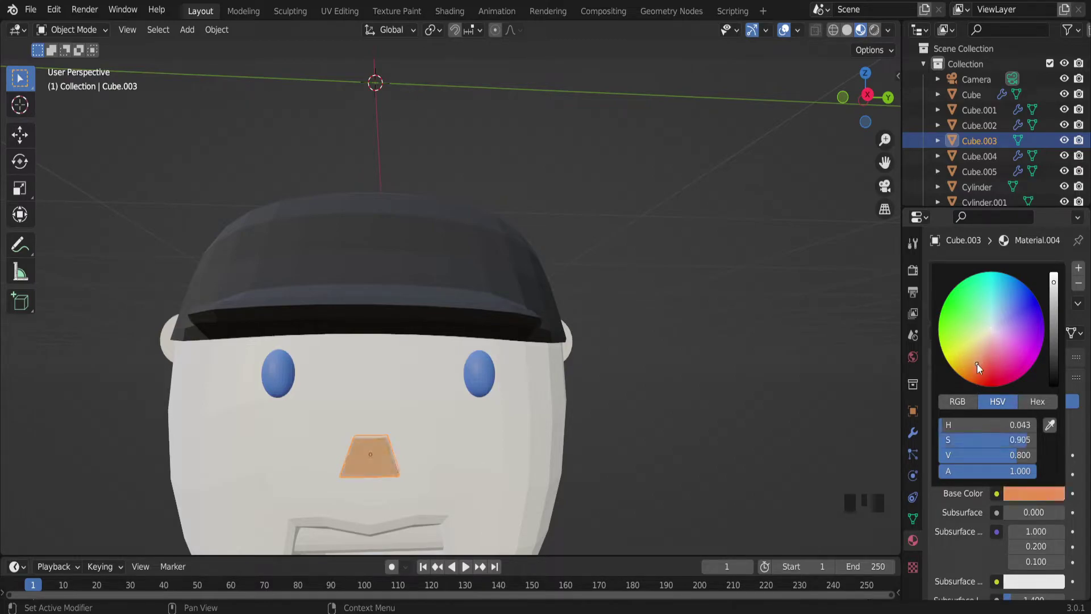
drag(1055, 288, 1055, 352)
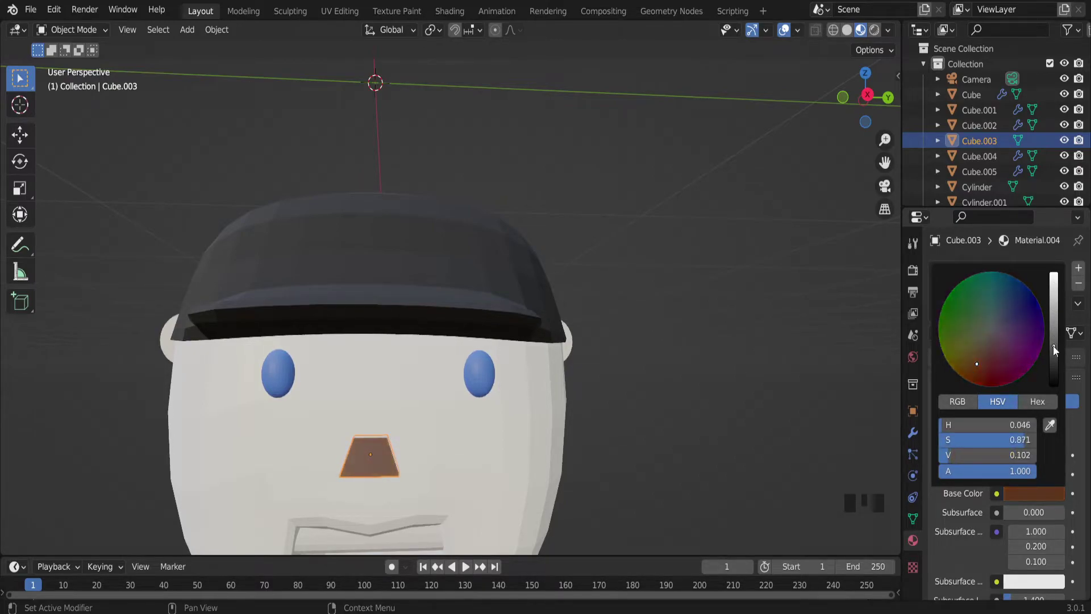
click(662, 397)
Give the tongue sphere inside the mouth a new material with a dark red base color.
scroll(568, 434, down, 4)
middle_drag(568, 434, 611, 429)
scroll(547, 415, up, 3)
middle_drag(546, 415, 471, 499)
scroll(497, 504, up, 3)
click(482, 492)
click(482, 493)
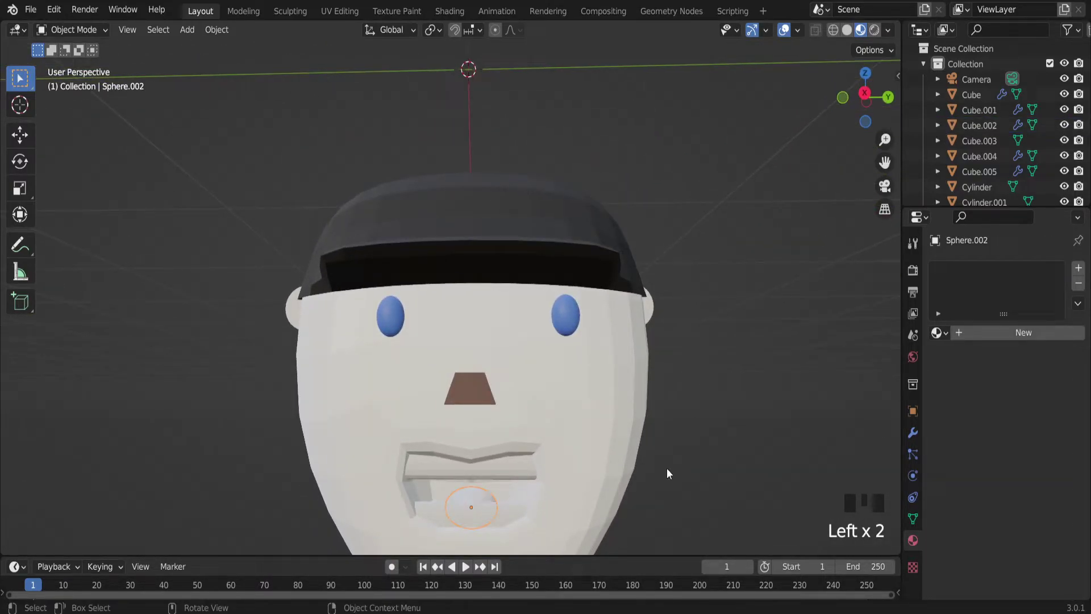
click(1009, 334)
click(1041, 494)
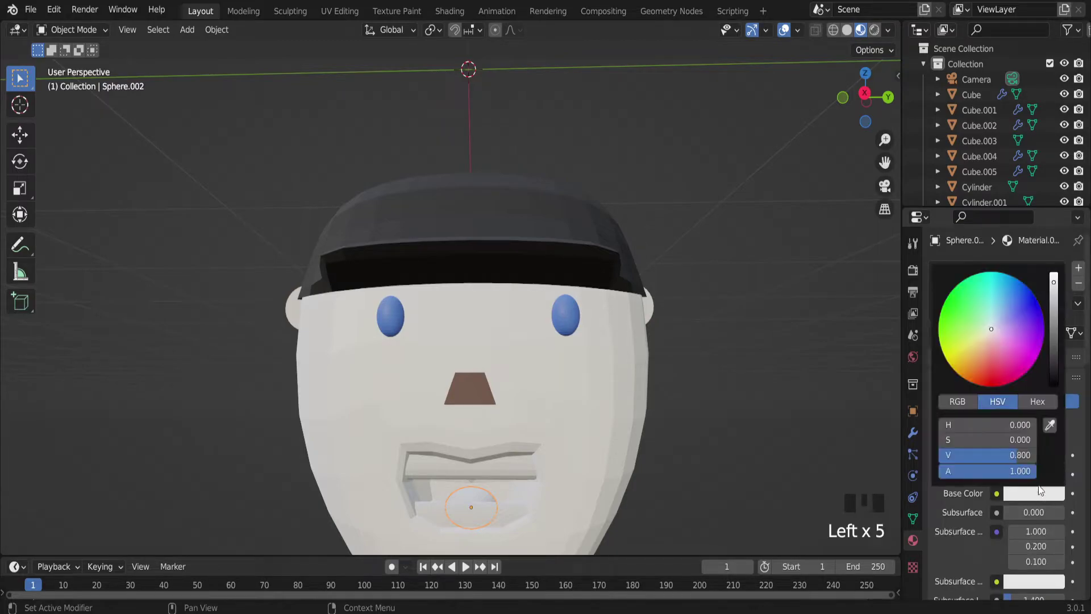
mouse_move(988, 367)
mouse_down()
mouse_move(966, 369)
mouse_move(983, 360)
mouse_up()
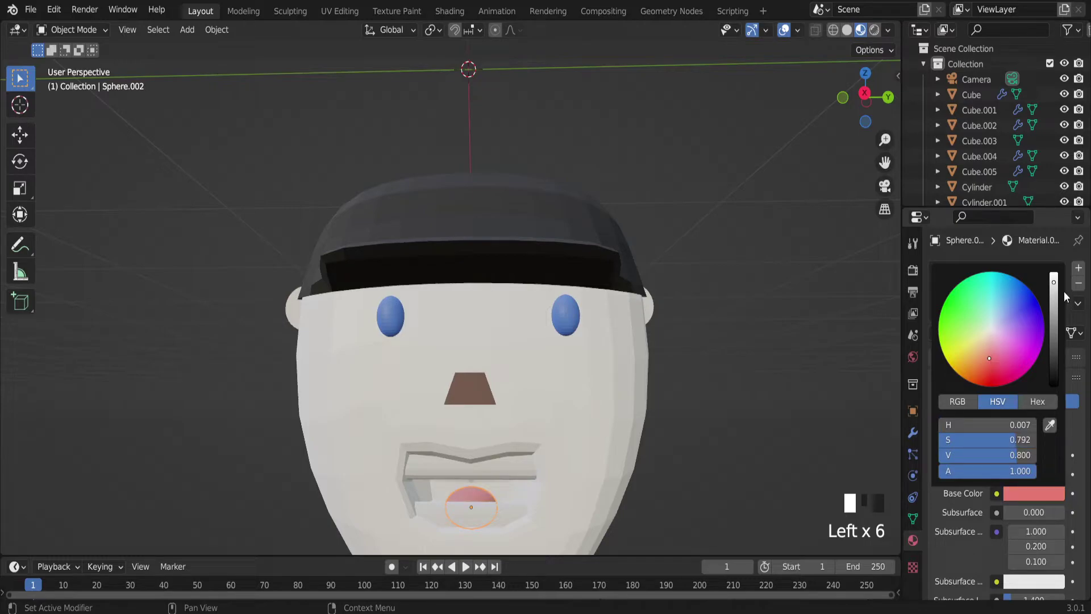
drag(1054, 289, 1053, 328)
click(690, 446)
Give the lower teeth block a new material with a slightly darkened off-white base color.
scroll(534, 482, down, 2)
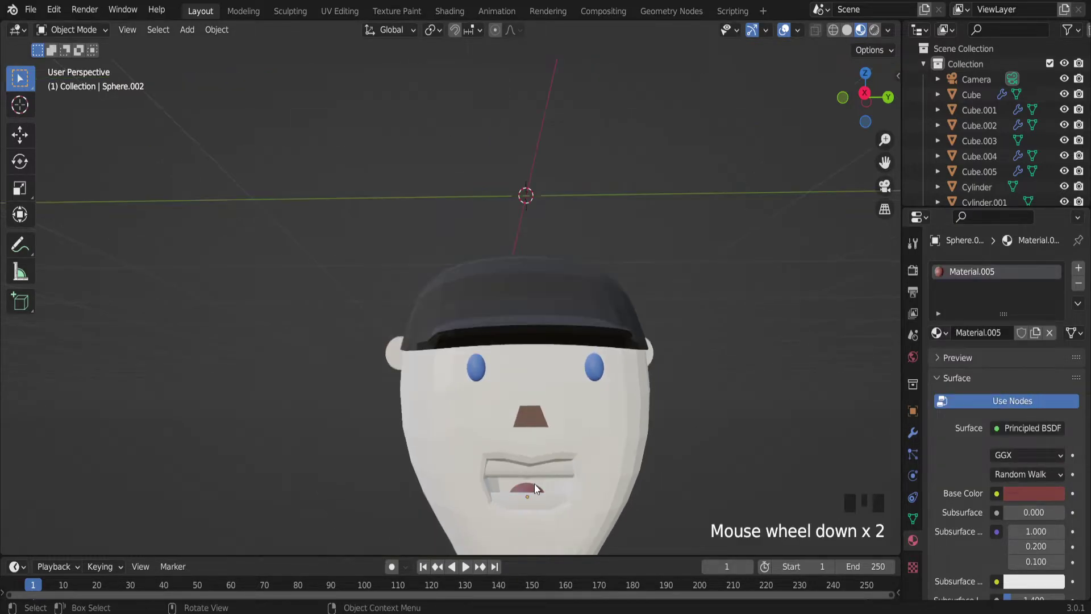
click(565, 469)
click(550, 498)
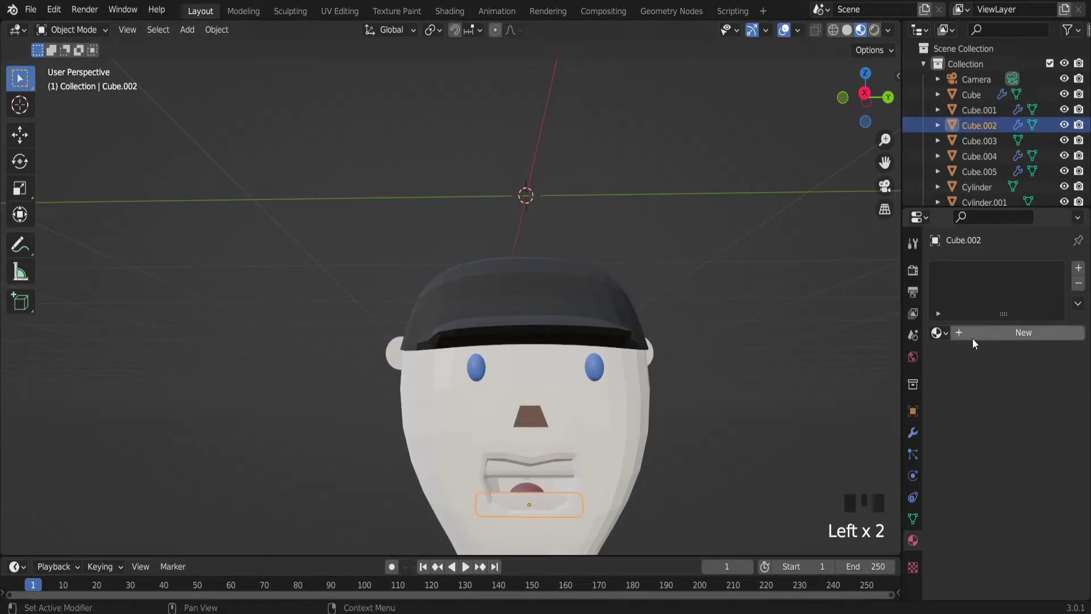
click(987, 333)
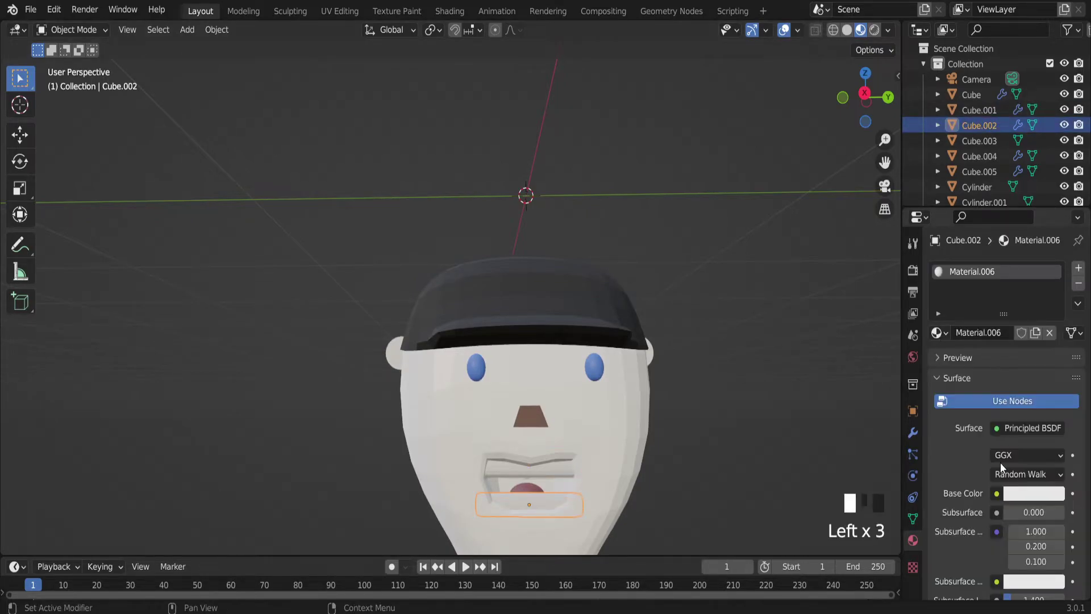
click(1048, 494)
drag(1054, 283, 1053, 288)
Assign the existing off-white Material.006 to the upper teeth block.
click(566, 469)
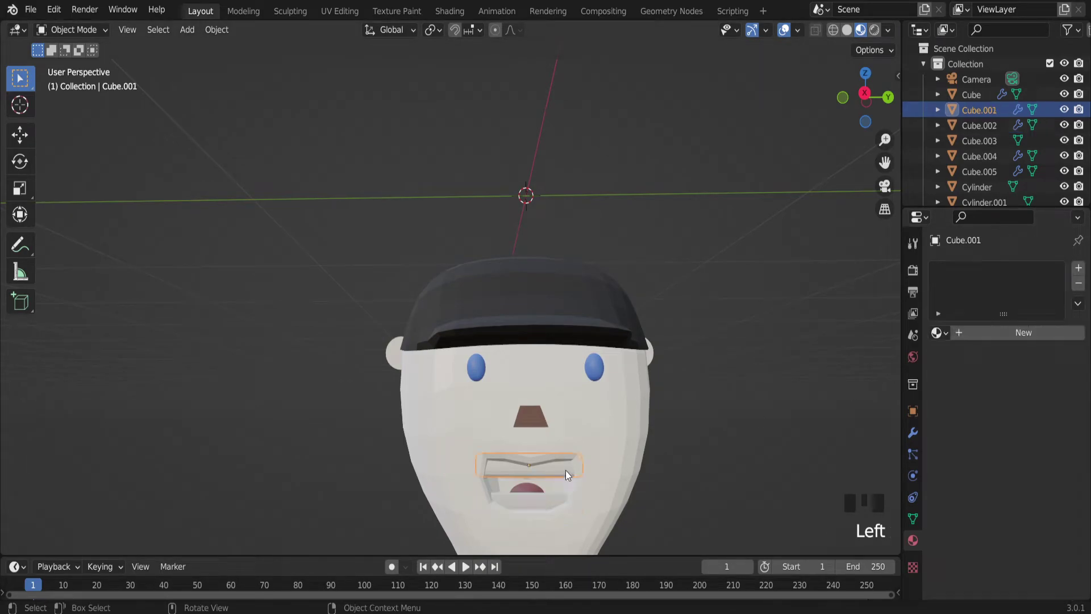
click(947, 333)
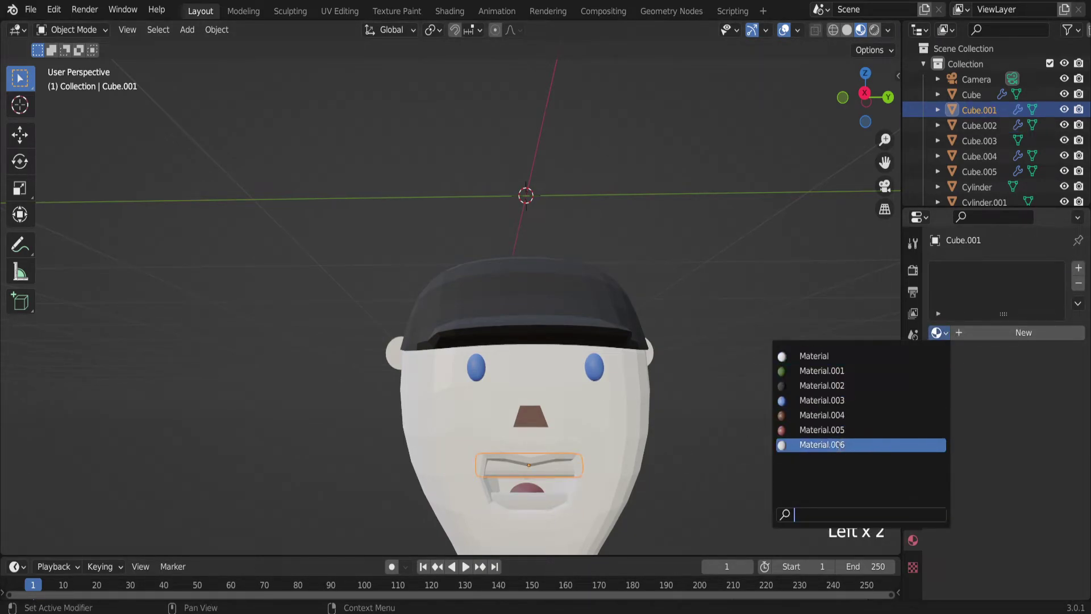
click(824, 446)
Change the base color of the head and body's skin material to a pale pink.
middle_drag(628, 459, 599, 469)
scroll(591, 497, down, 7)
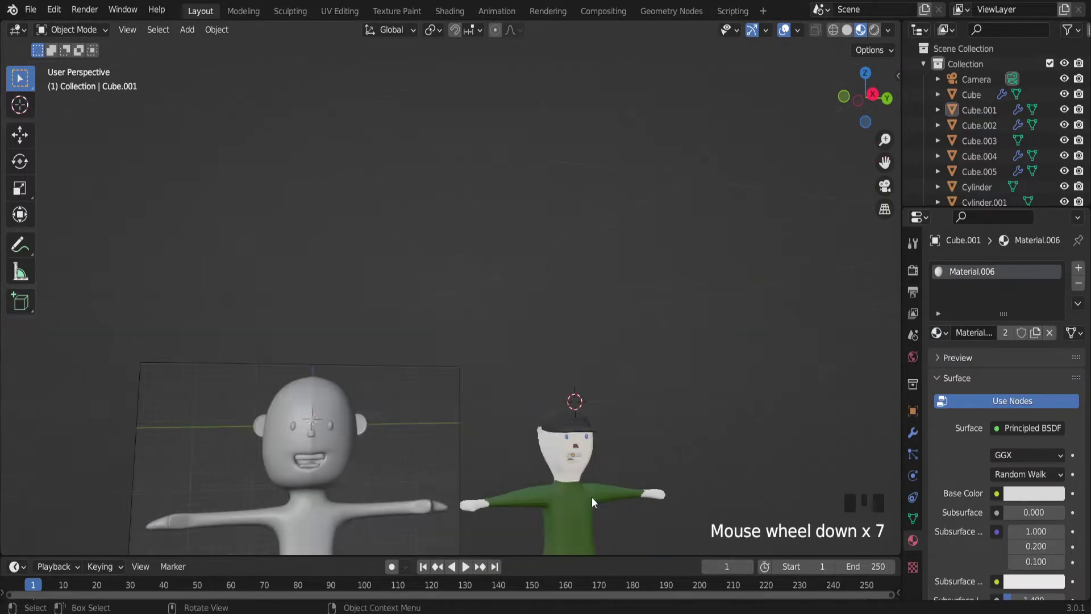
scroll(593, 479, up, 9)
mouse_move(504, 362)
middle_down()
mouse_move(481, 342)
mouse_move(496, 371)
middle_up()
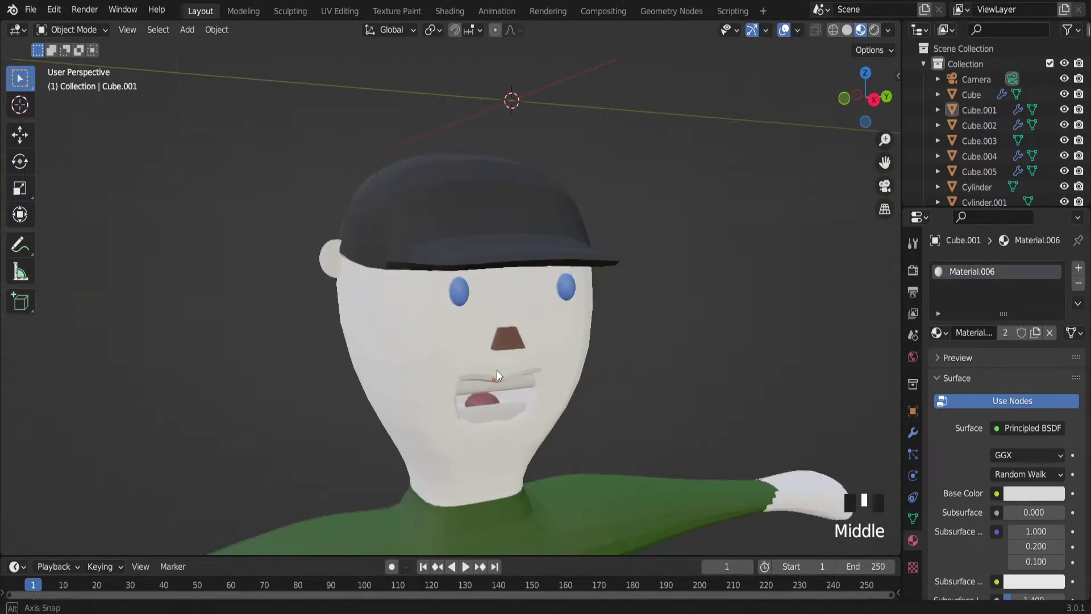
click(417, 348)
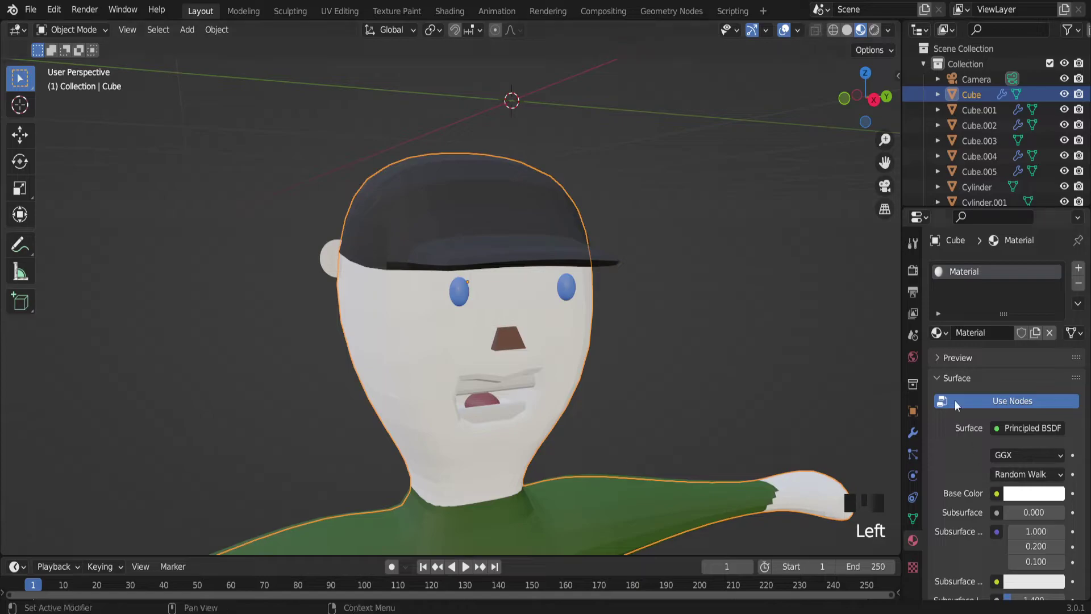
click(1049, 494)
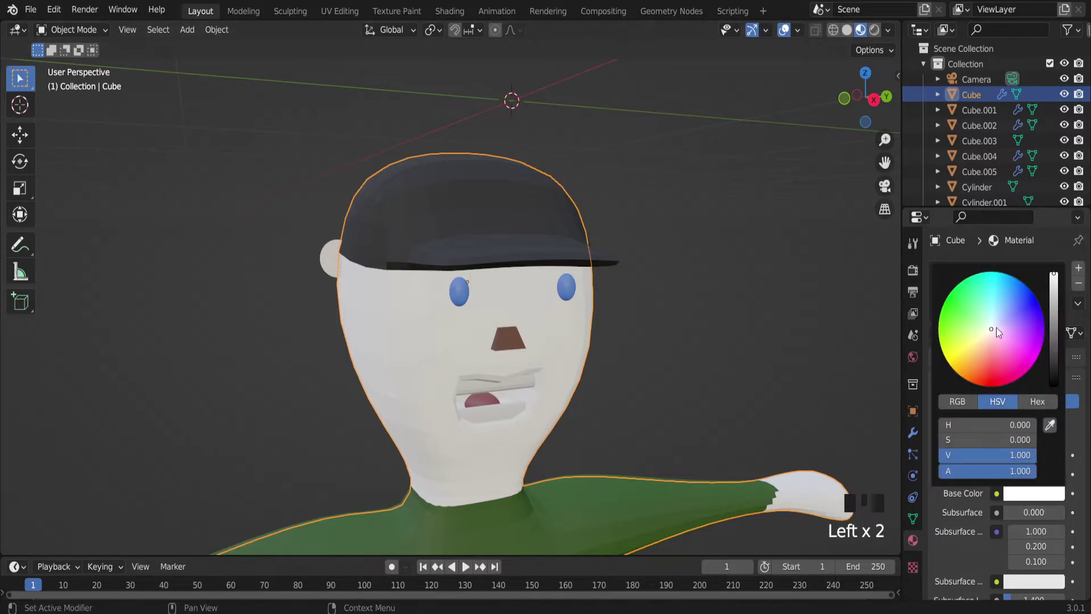
mouse_move(991, 329)
mouse_down()
mouse_move(1006, 352)
mouse_move(995, 334)
mouse_up()
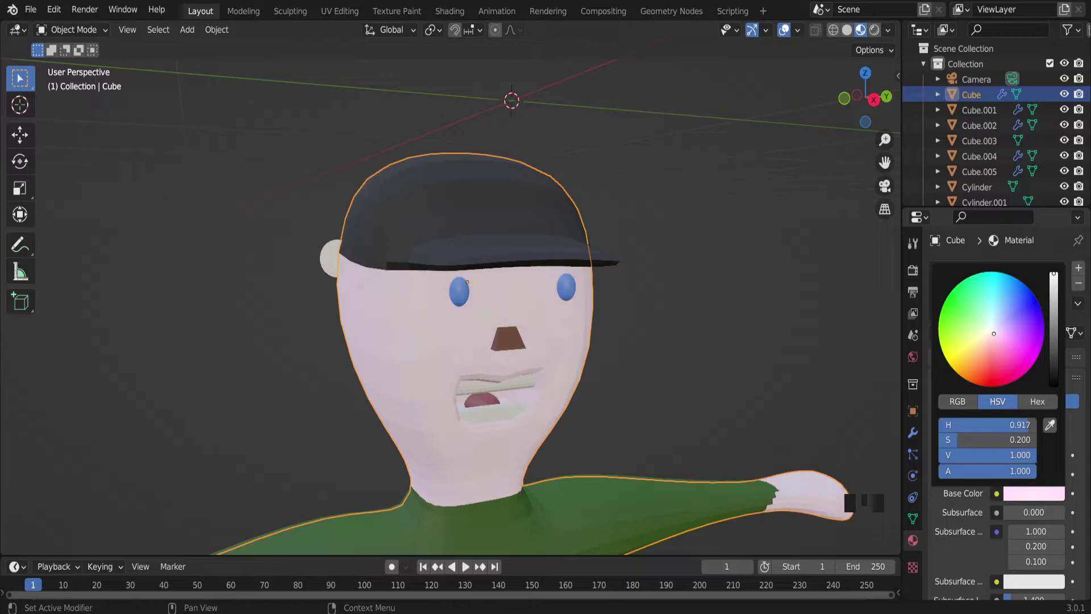
middle_drag(740, 357, 708, 366)
click(708, 366)
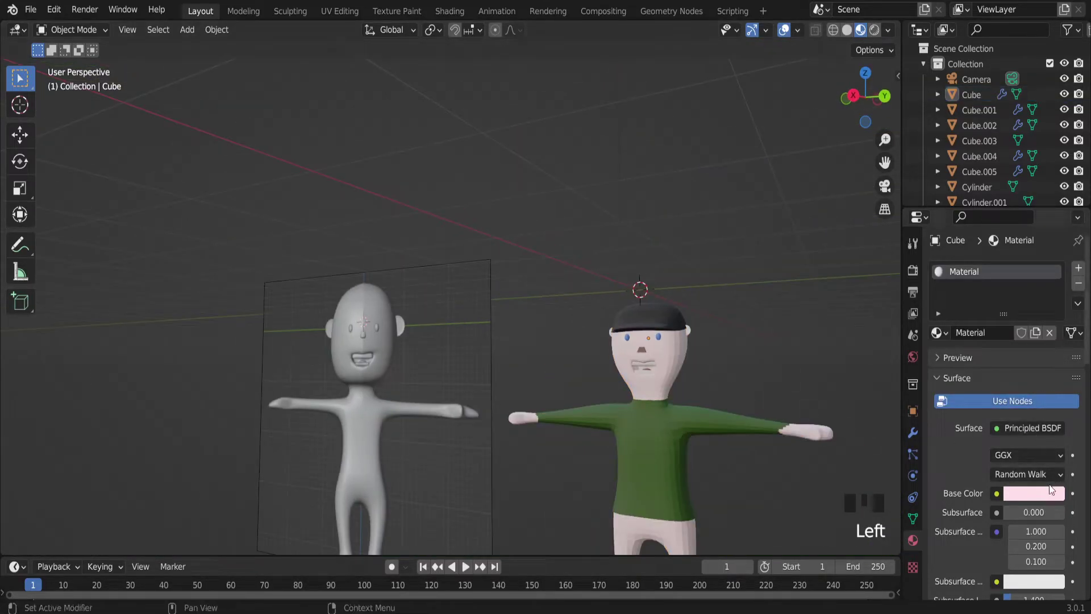
Switch to the right orthographic view facing the character and add a circle mesh.
scroll(617, 370, up, 2)
middle_drag(617, 370, 695, 364)
scroll(704, 375, down, 12)
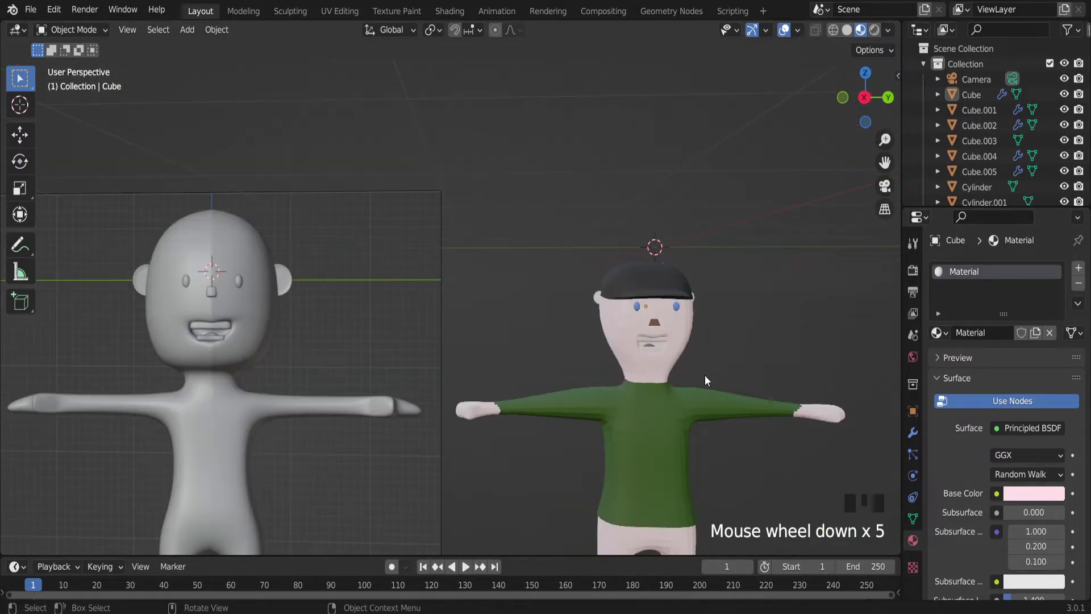
scroll(595, 255, up, 14)
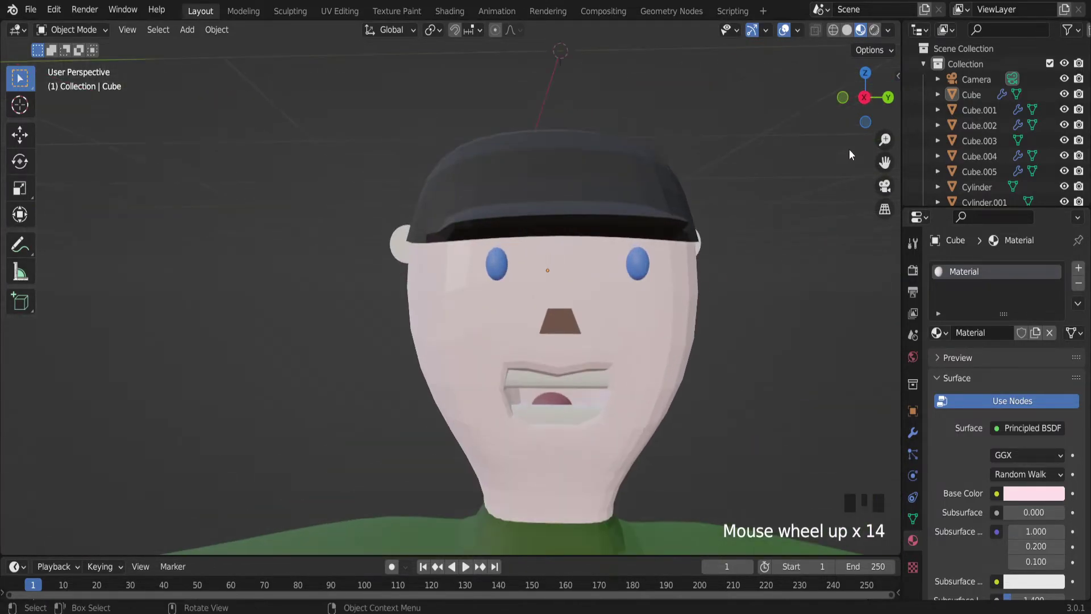
click(864, 98)
key(shift+a)
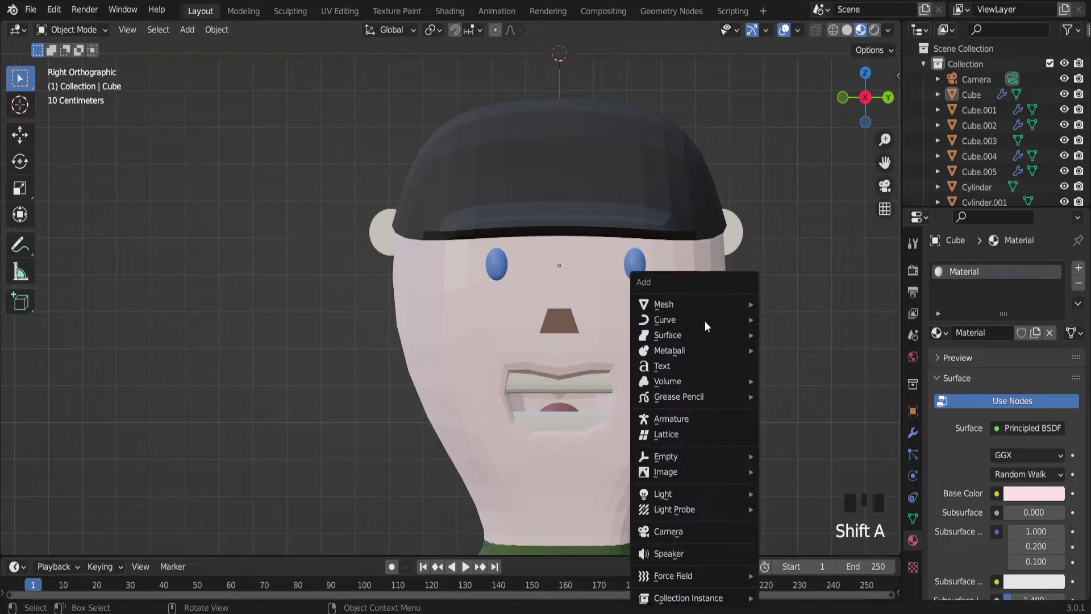
mouse_move(670, 301)
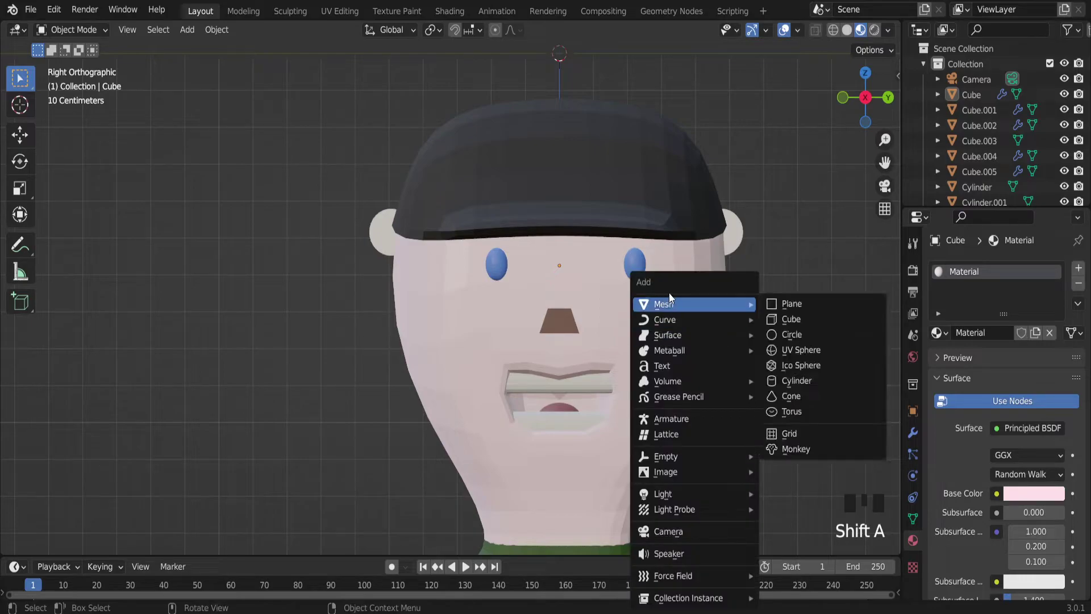
click(835, 334)
scroll(682, 267, down, 4)
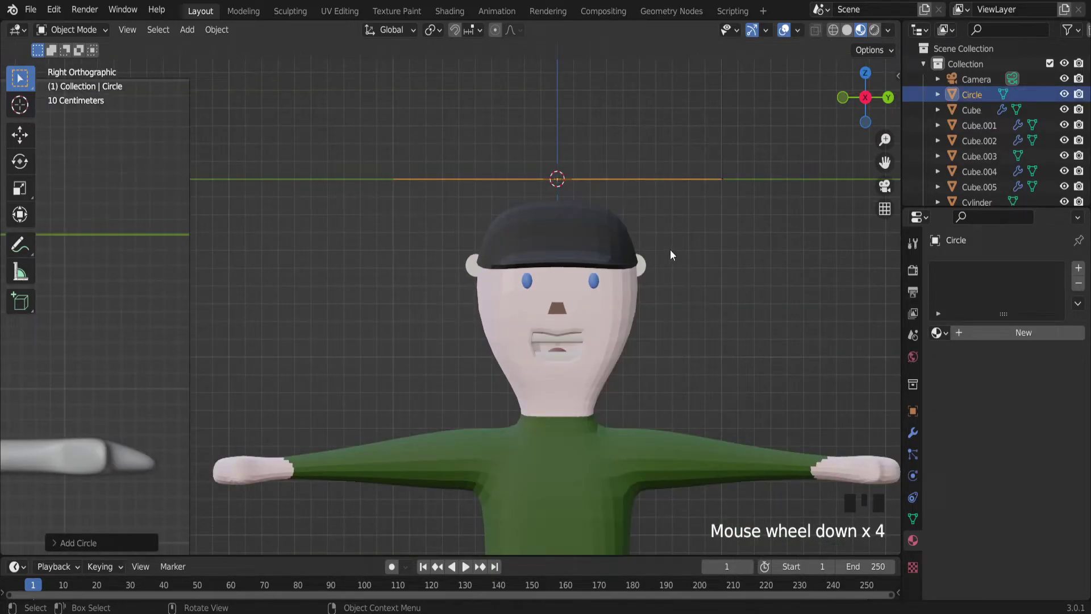
Rotate the new circle 90 degrees about the global Y axis so it stands upright facing the front.
key(r)
key(y)
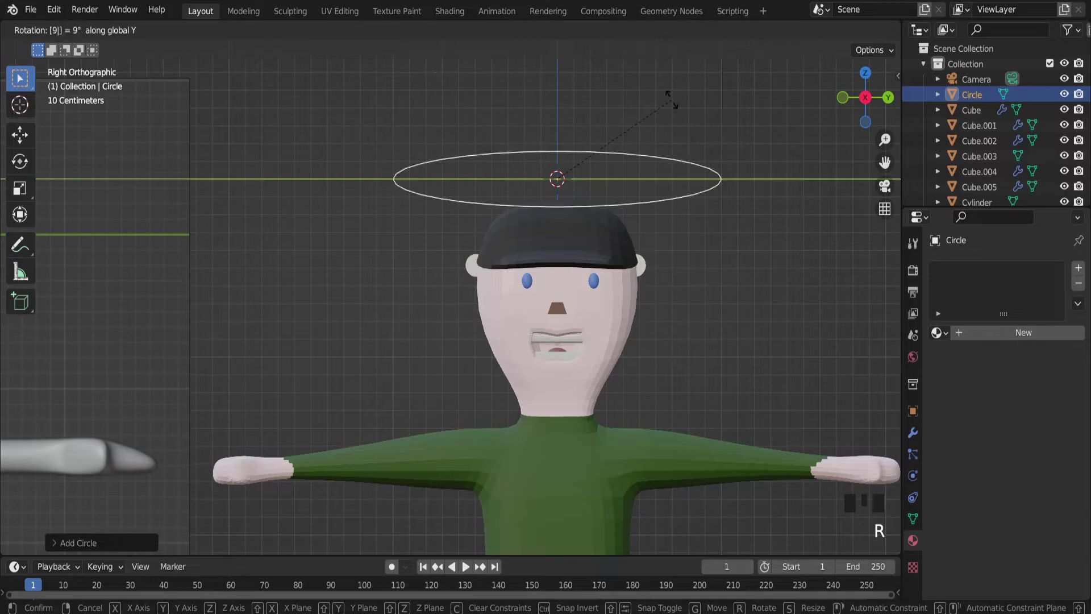
click(670, 100)
click(704, 181)
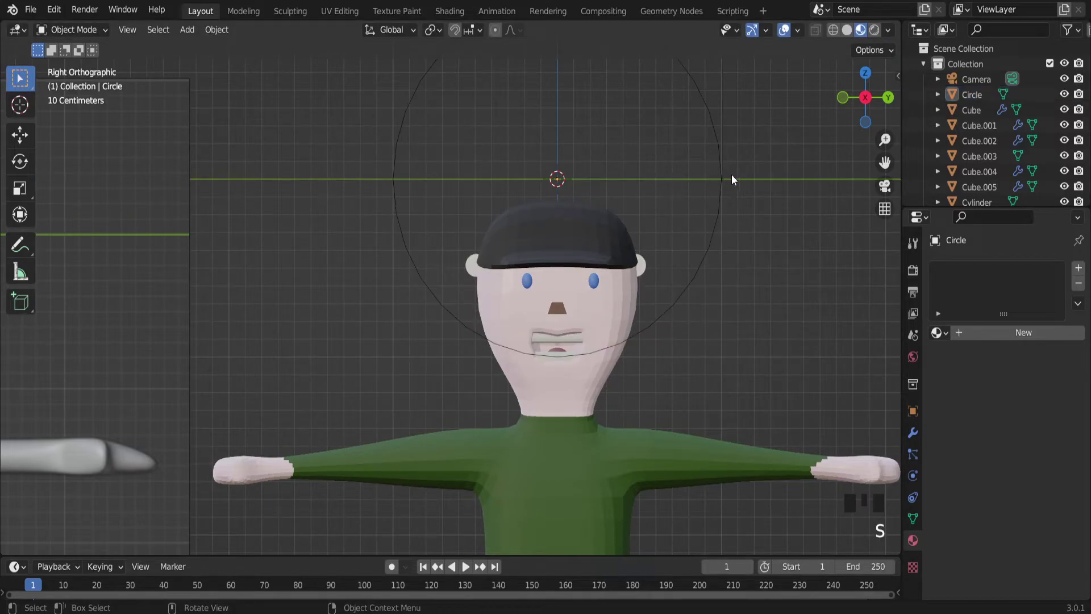
Scale the circle down to a small ring and lower it along Z to eye level on the face.
click(726, 168)
click(721, 168)
key(s)
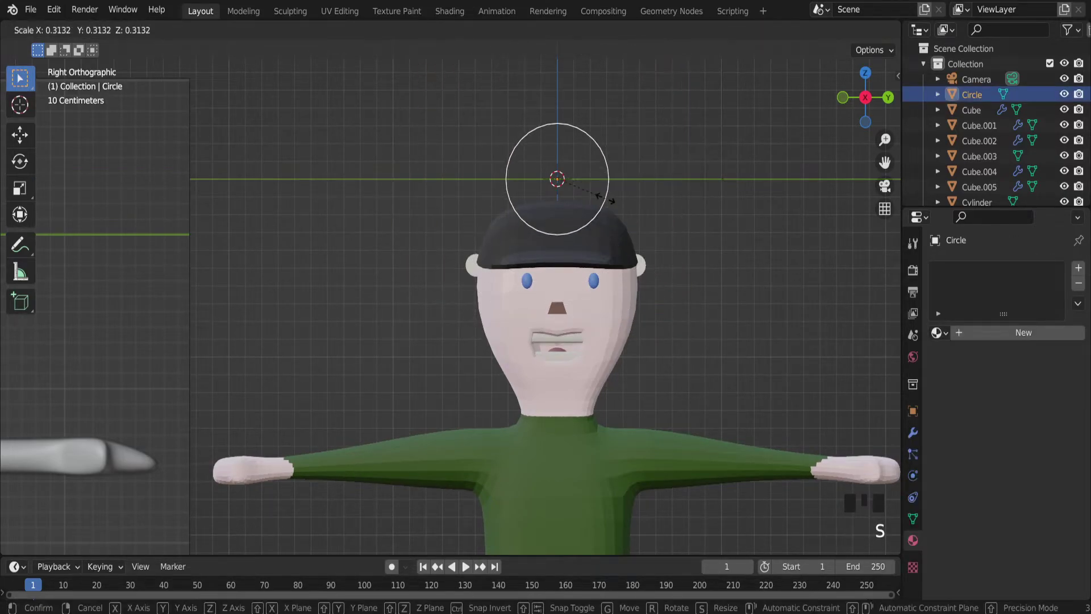
click(565, 201)
key(g)
key(z)
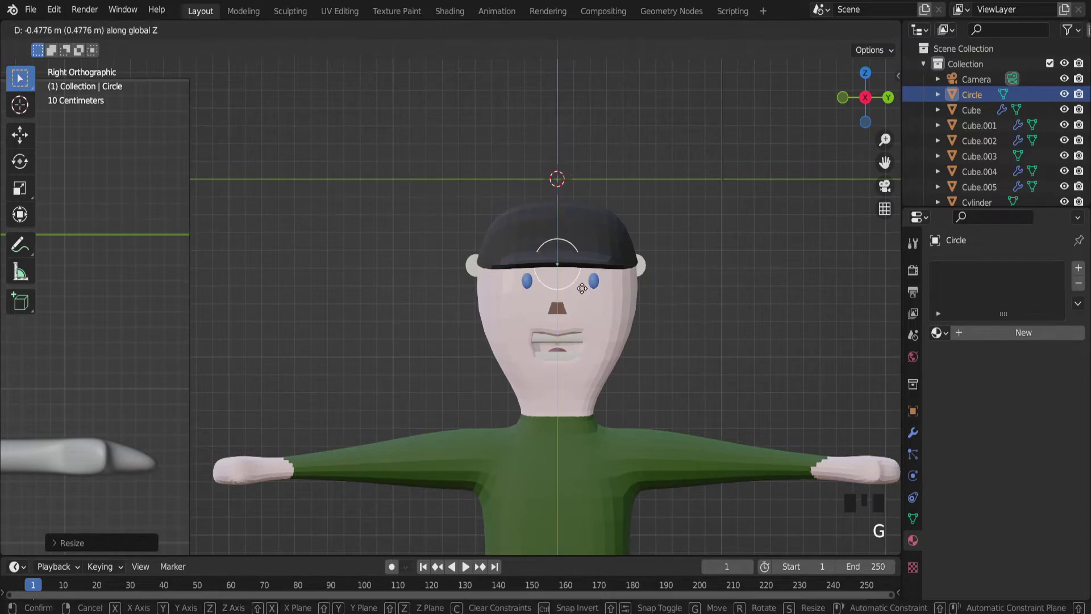
click(575, 306)
Move the circle along Y to the eye on the negative Y side and shrink it to closely surround that eye.
scroll(587, 284, up, 3)
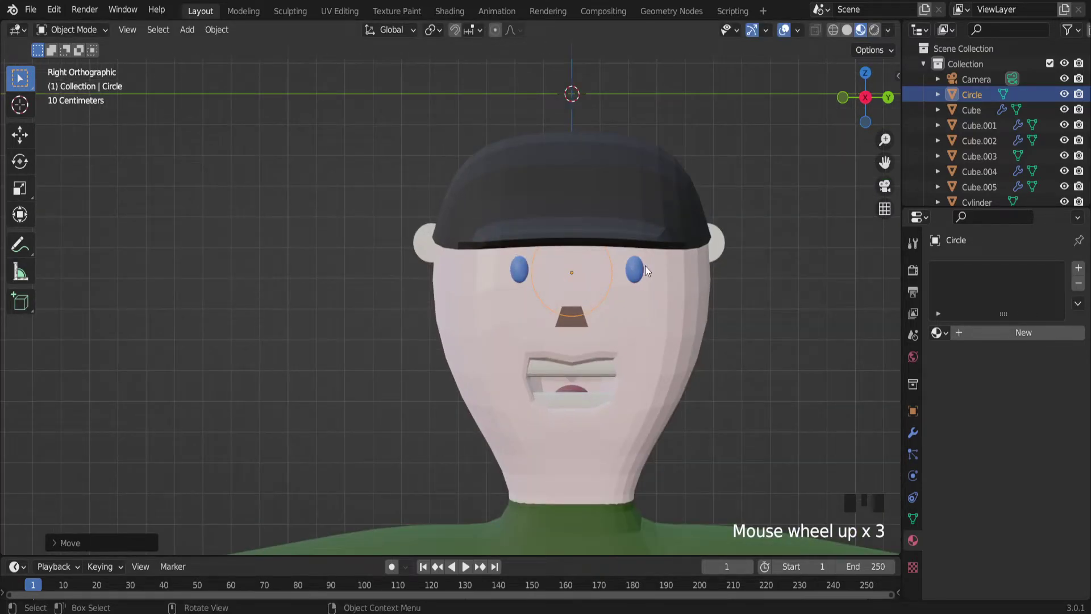
key(g)
key(y)
click(597, 274)
key(s)
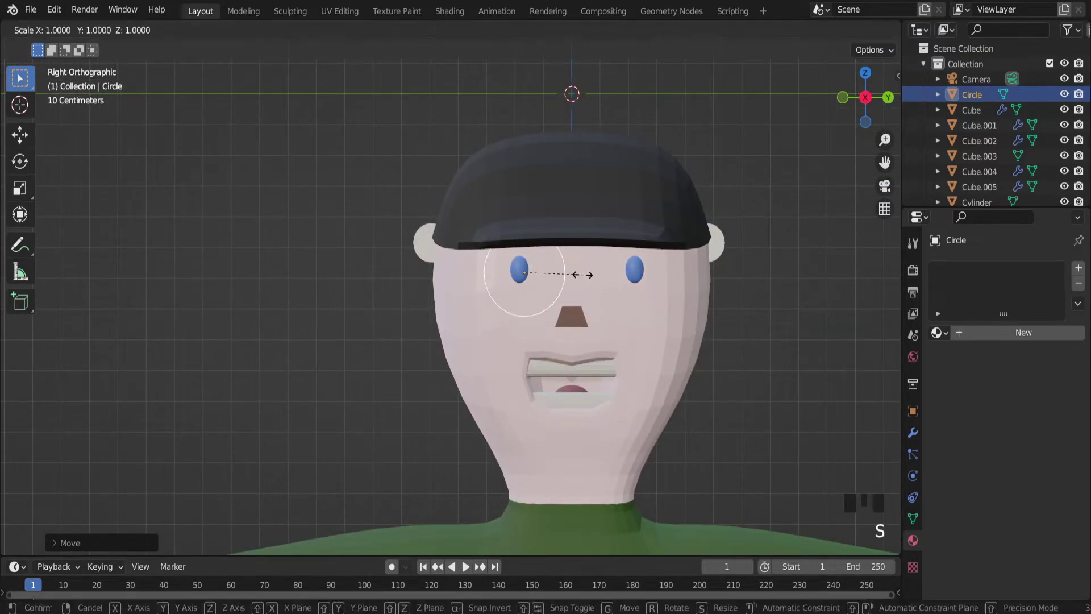
click(554, 271)
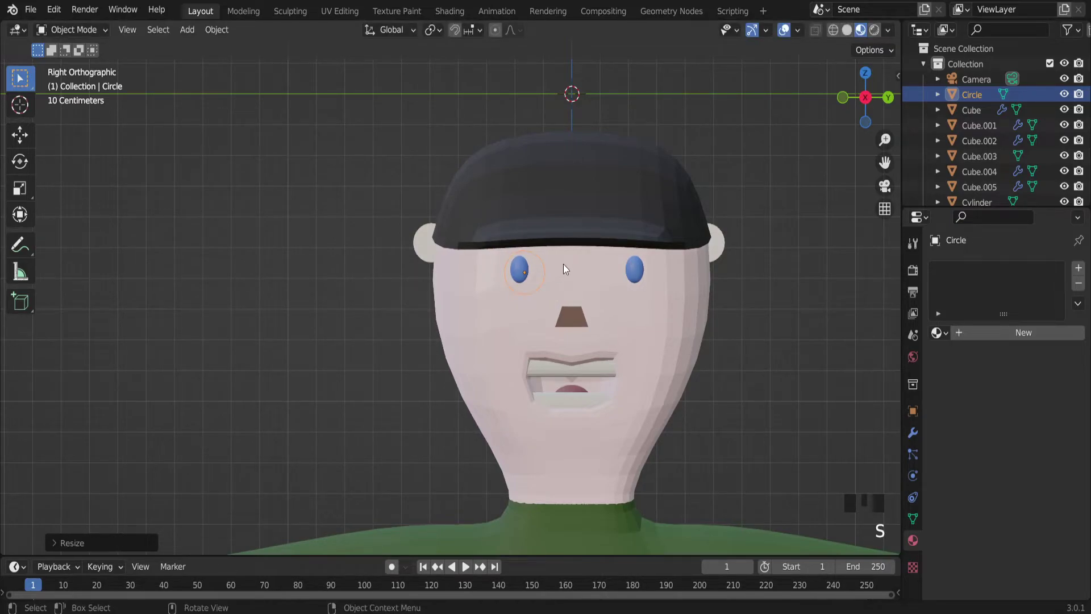
scroll(564, 264, up, 4)
key(g)
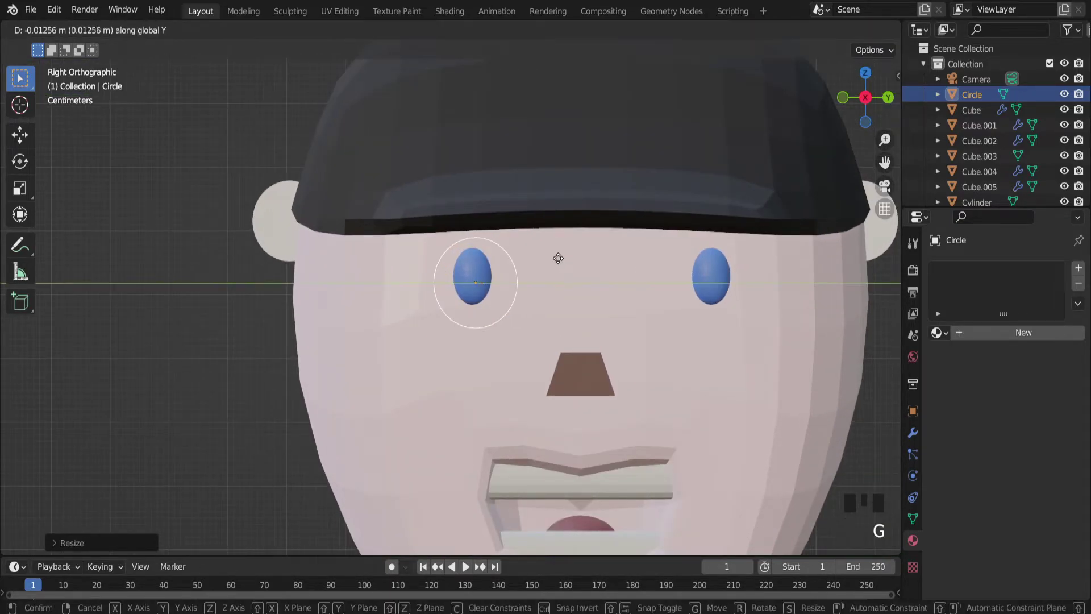
click(557, 262)
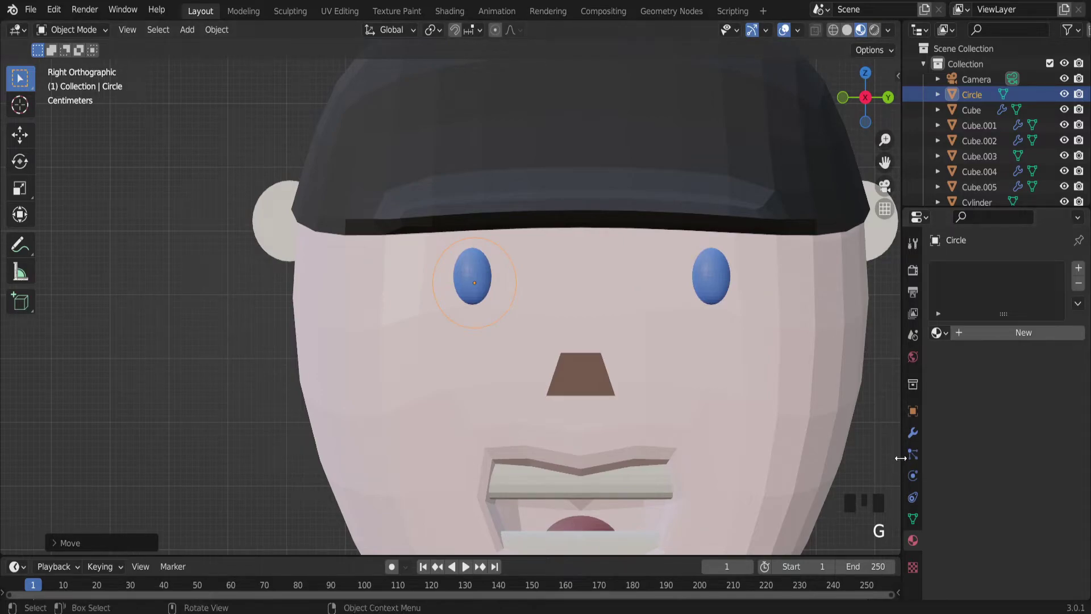
click(913, 433)
click(987, 268)
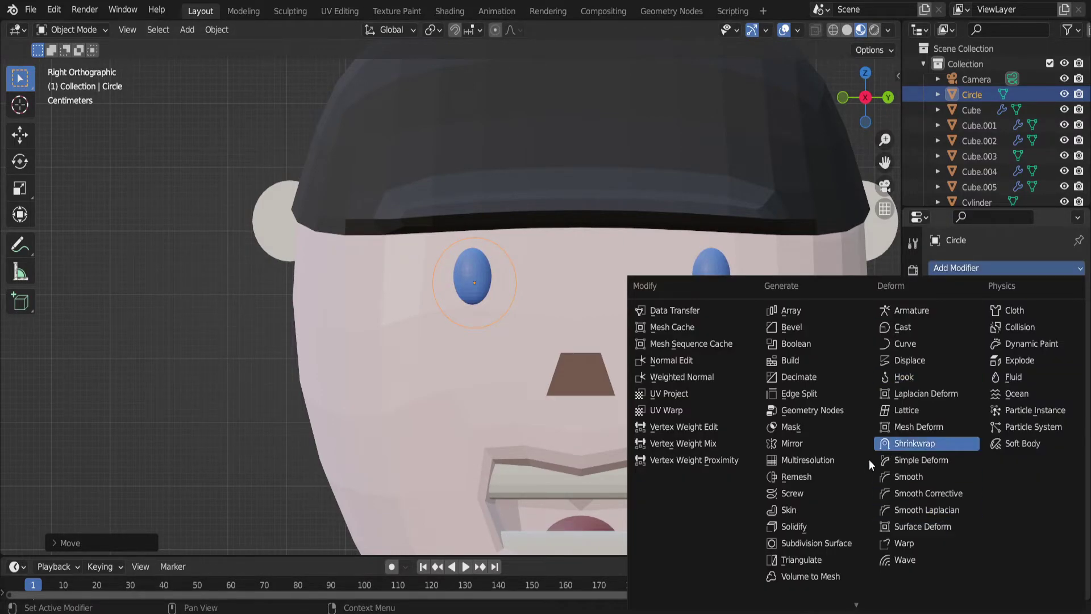
click(838, 528)
drag(1025, 335, 1022, 335)
click(1058, 292)
click(1019, 270)
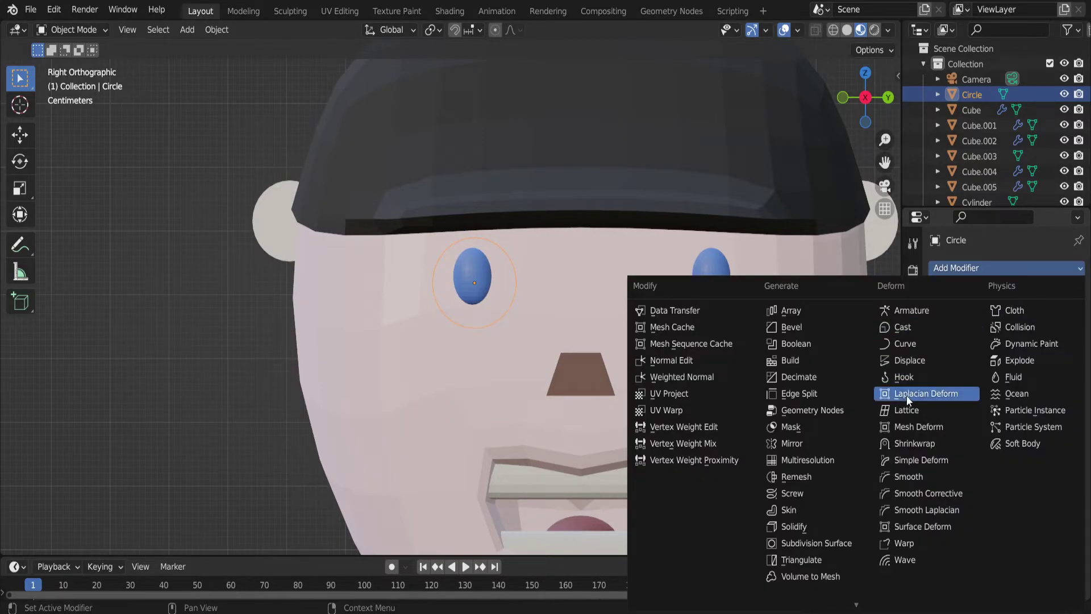
scroll(517, 281, up, 2)
key(Tab)
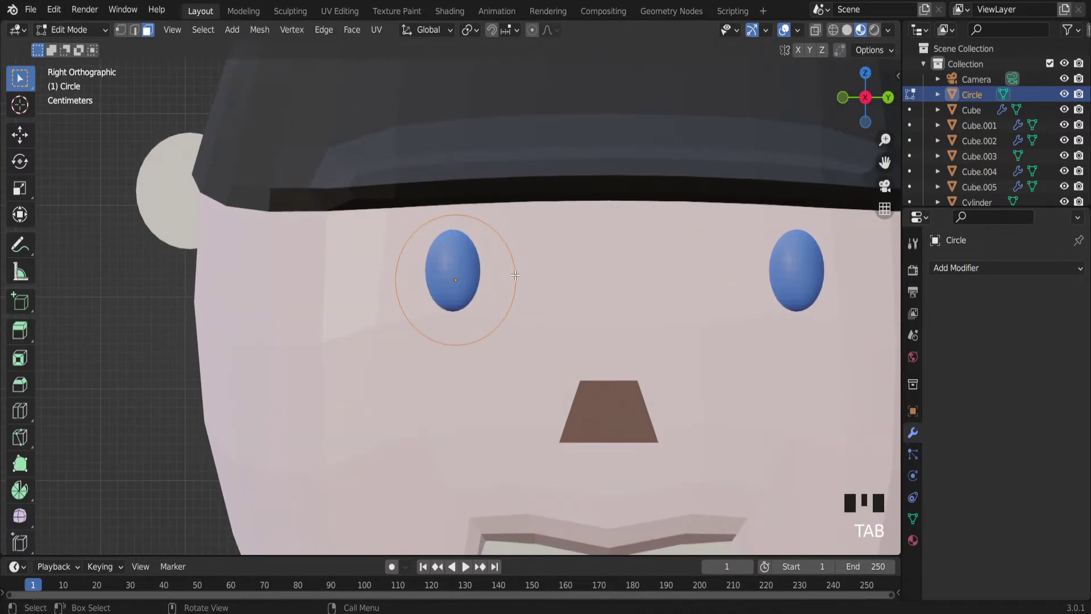
scroll(515, 275, up, 5)
middle_drag(514, 274, 470, 283)
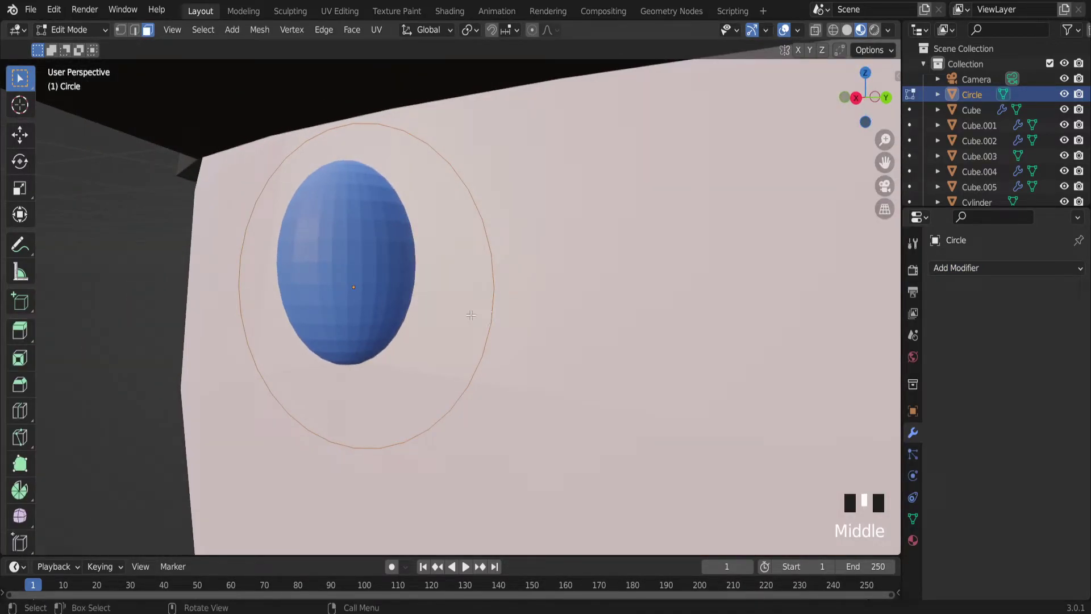
key(ctrl+b)
right_click(403, 318)
Fill the circle with a face and move the disc forward along X until it sits in front of the eye.
key(Tab)
key(Tab)
middle_drag(499, 305, 605, 307)
scroll(514, 300, down, 3)
key(Tab)
key(Tab)
key(Tab)
click(500, 333)
click(500, 339)
key(g)
key(x)
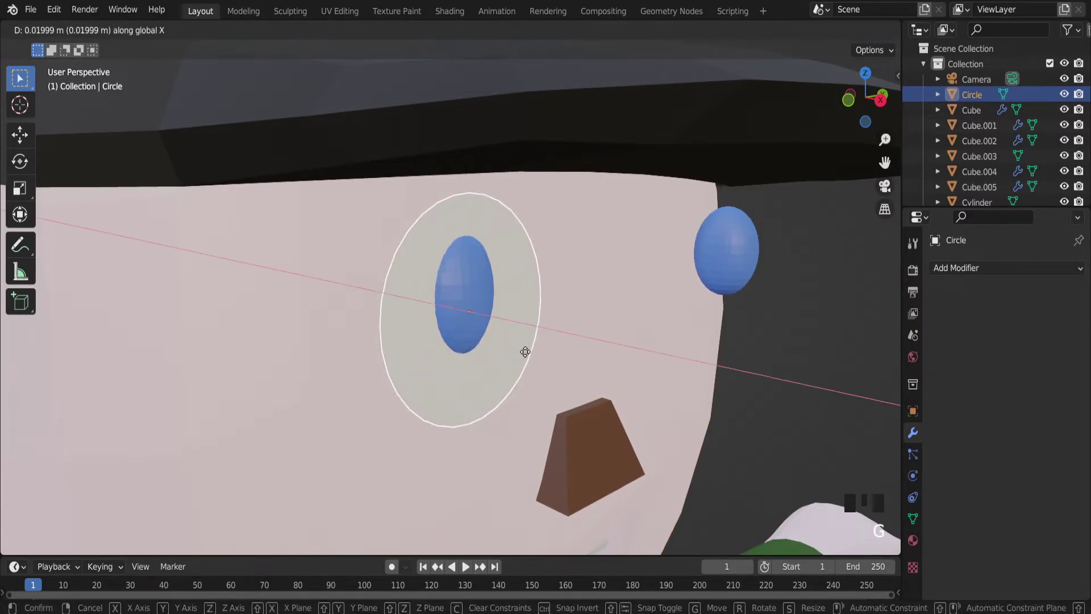
click(538, 360)
Inset the disc's face to form a thin rim and delete the inner face.
middle_drag(538, 360, 484, 335)
scroll(517, 317, up, 2)
key(i)
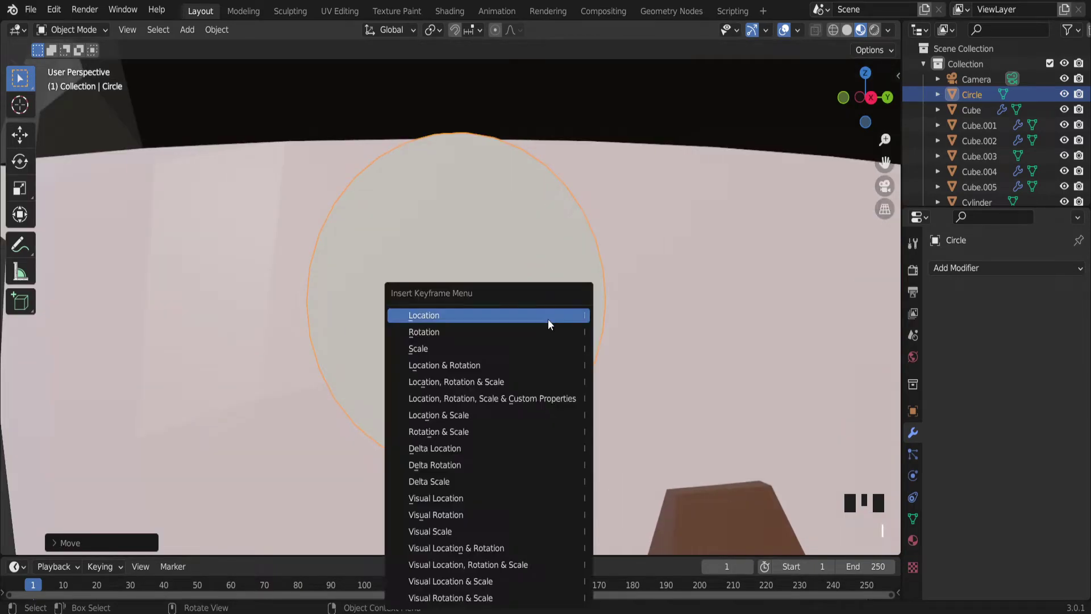
key(Tab)
key(i)
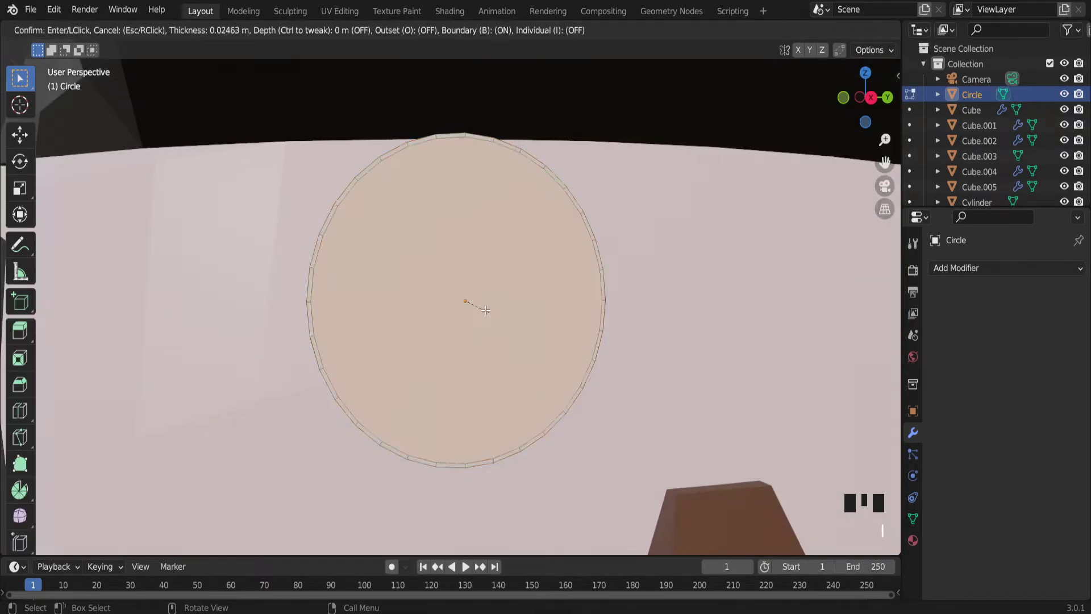
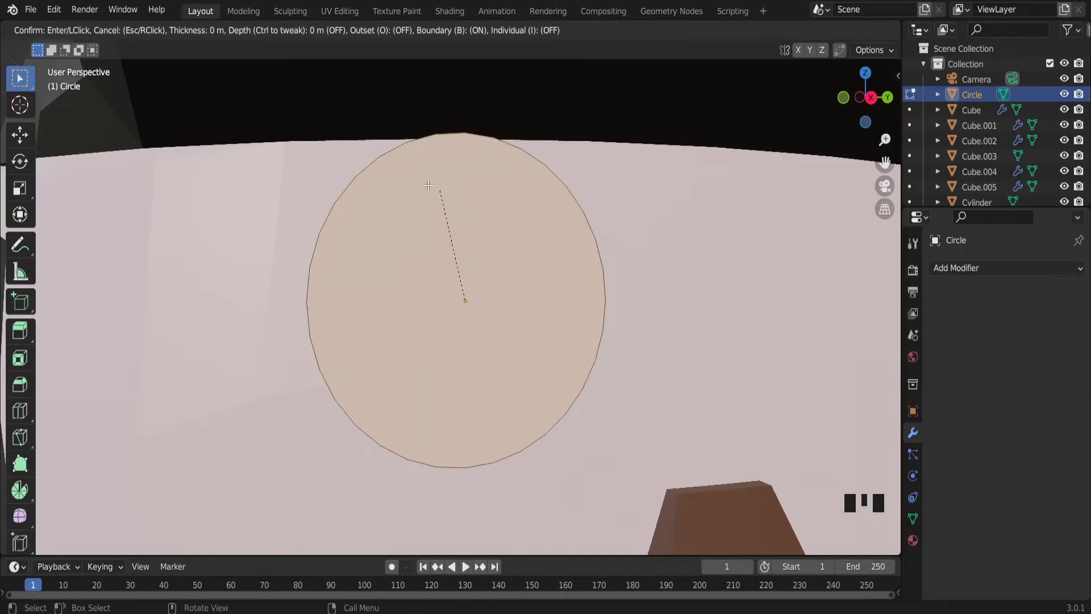
click(453, 303)
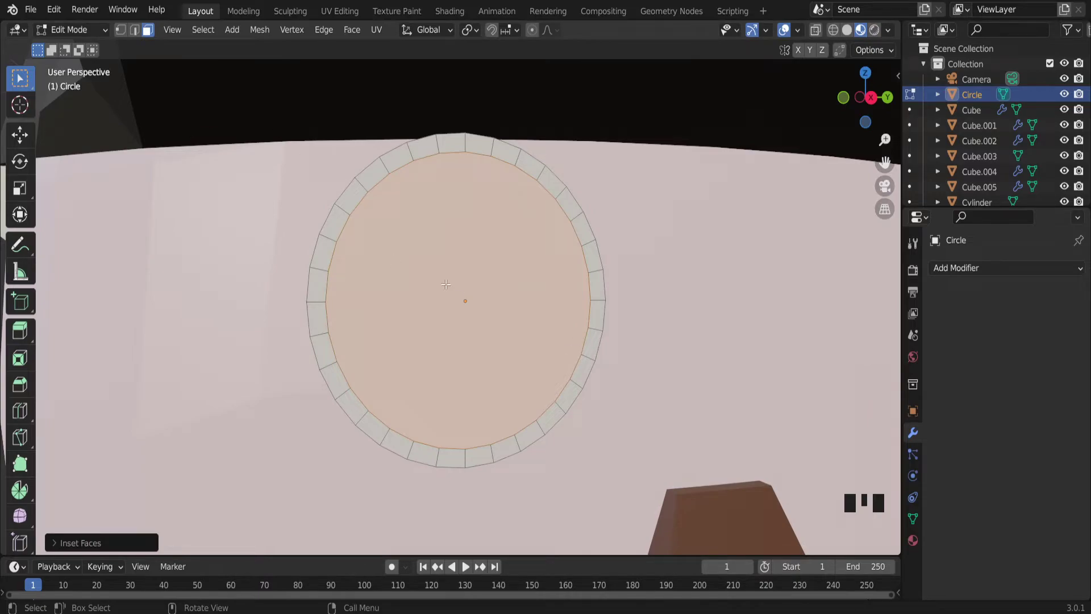
key(x)
click(475, 318)
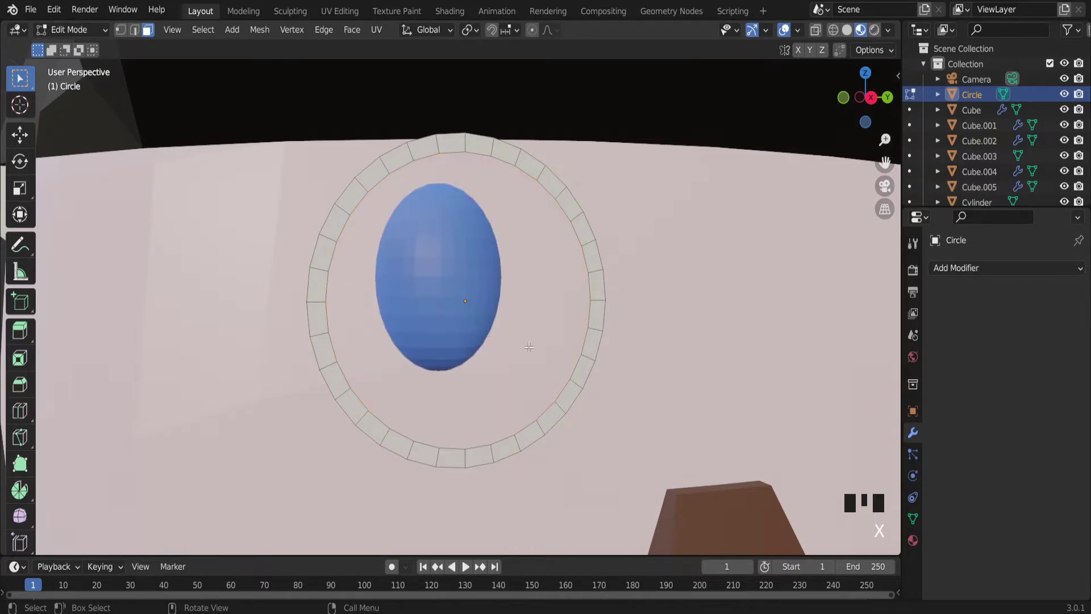
Extrude the rim's faces slightly to turn the flat ring into a solid glasses frame.
scroll(572, 383, down, 4)
key(Tab)
middle_drag(572, 379, 618, 360)
scroll(565, 340, up, 6)
key(Tab)
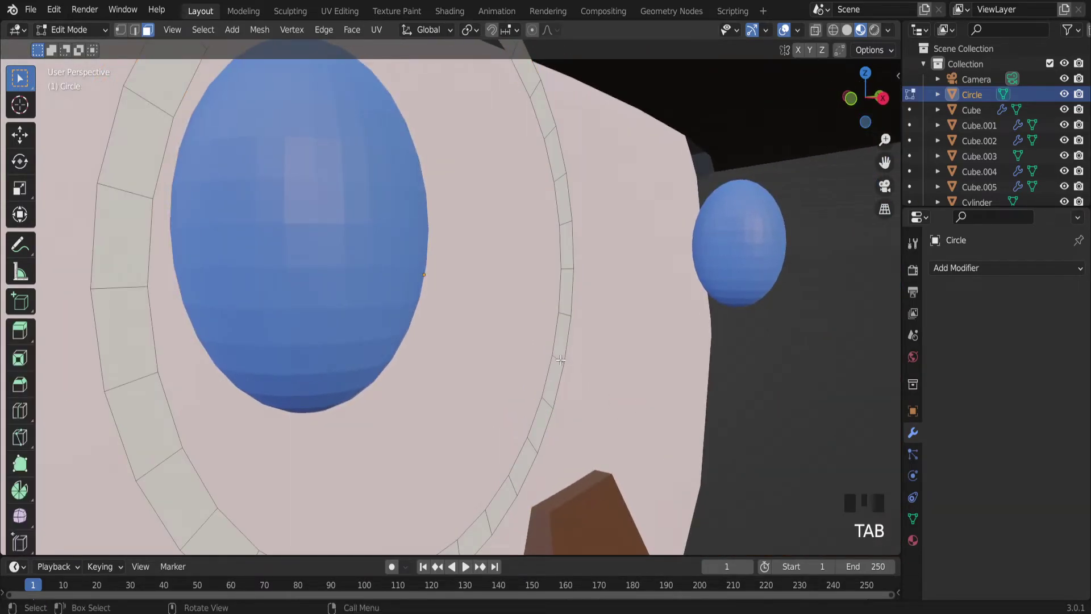
key(e)
key(Tab)
scroll(563, 392, down, 4)
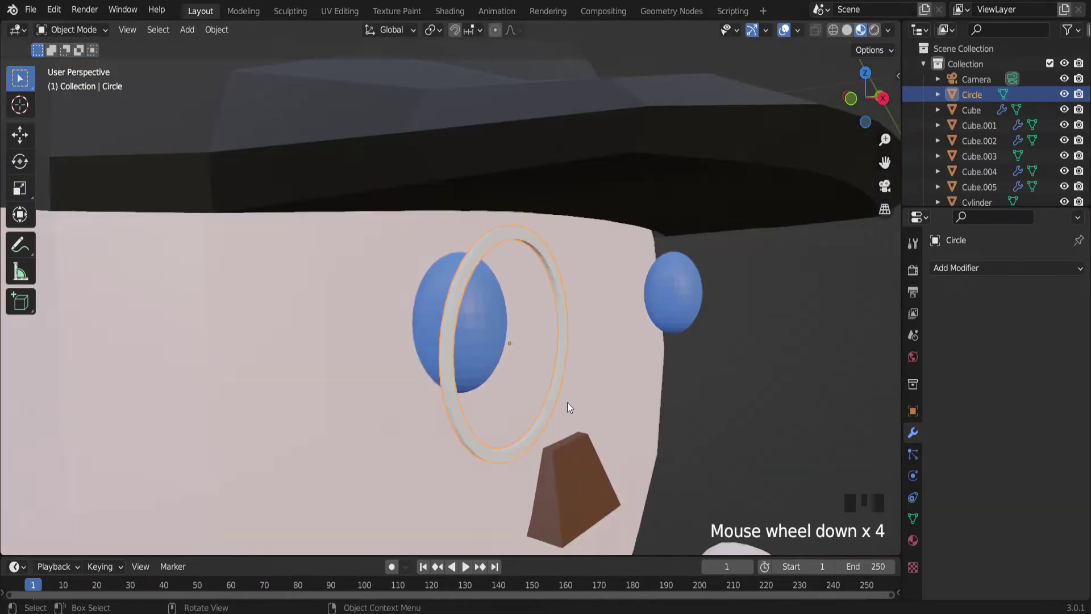
middle_drag(567, 402, 470, 407)
scroll(470, 407, down, 4)
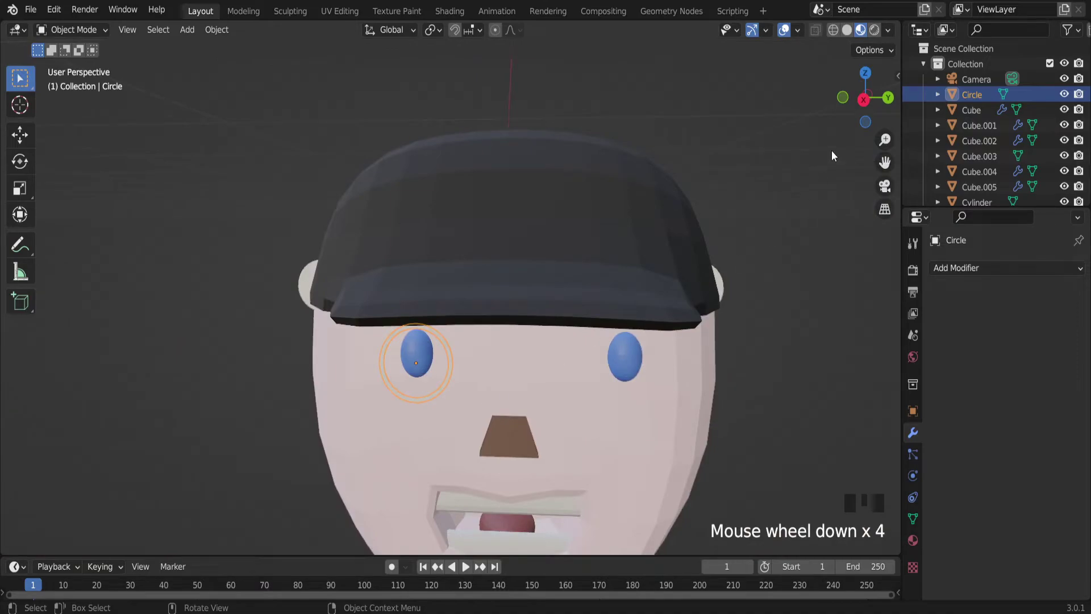
Switch to the right orthographic view and raise the ring slightly along Z to center it around the eye.
click(864, 100)
scroll(397, 431, up, 3)
key(g)
key(z)
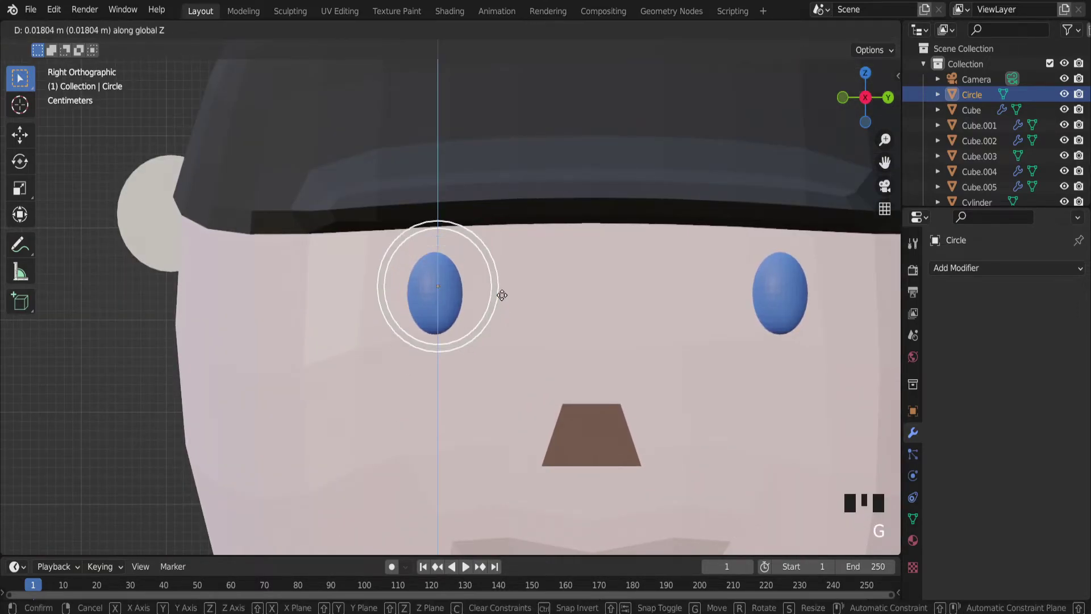
click(496, 306)
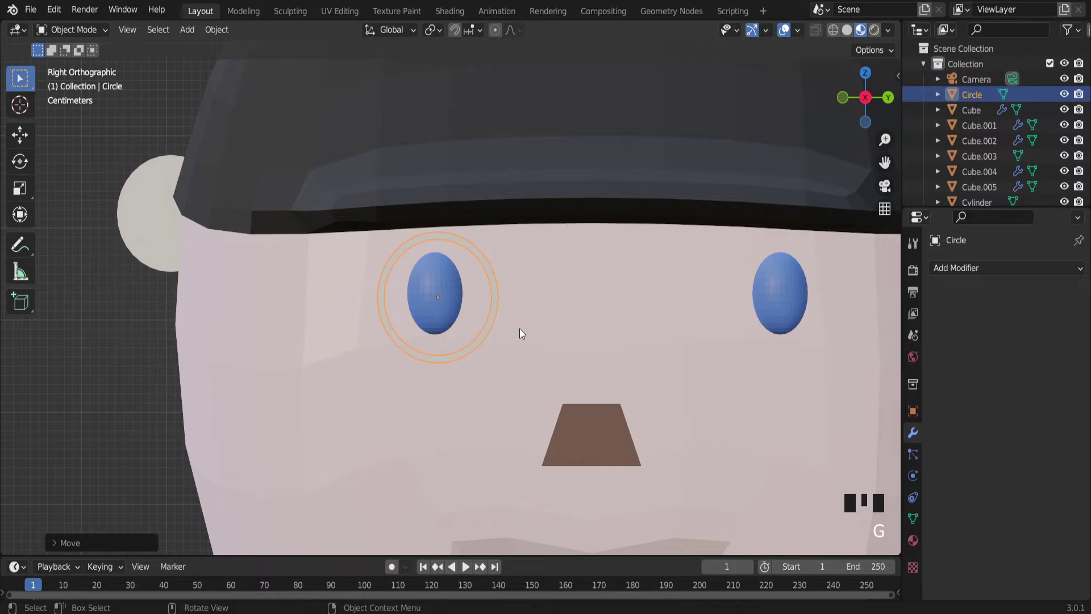
Duplicate the ring along Y and place the copy around the other eye.
key(shift+d)
key(y)
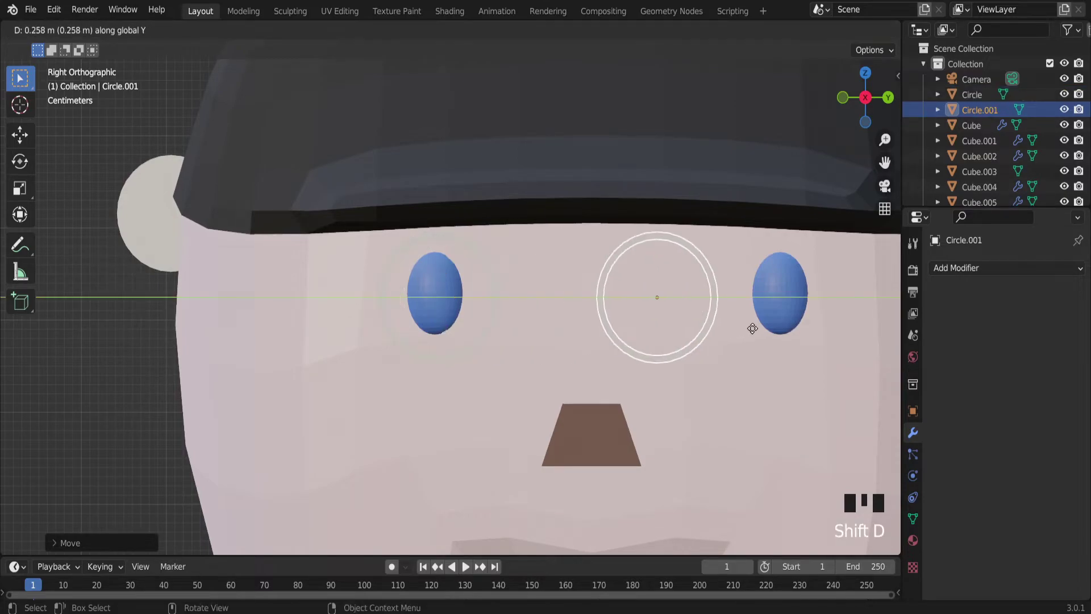
click(864, 310)
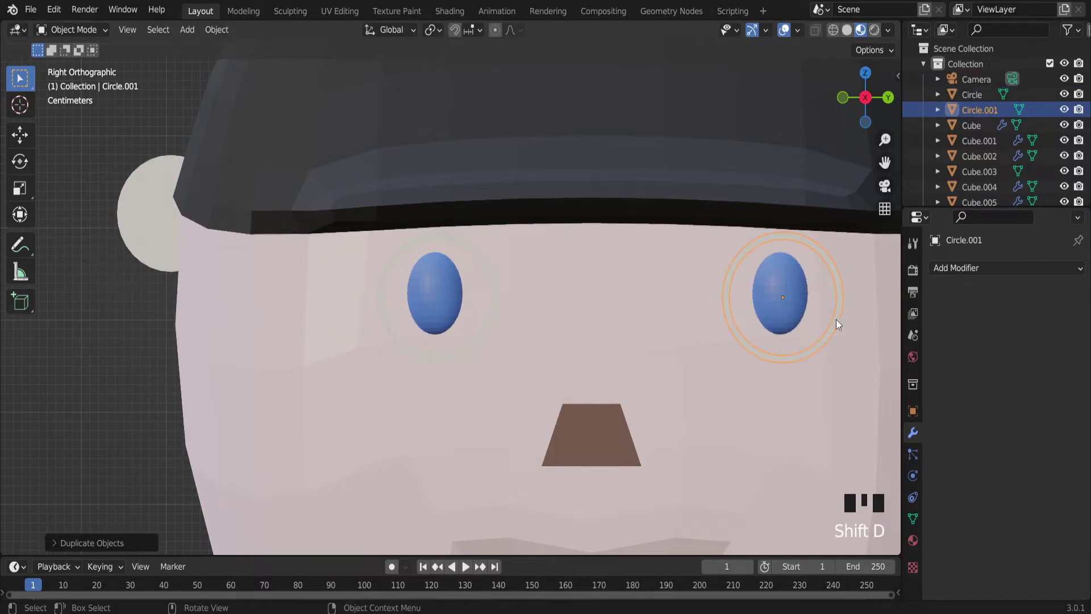
Give the duplicated ring a new material with a very dark brown base color.
click(996, 265)
click(953, 252)
click(913, 540)
click(981, 336)
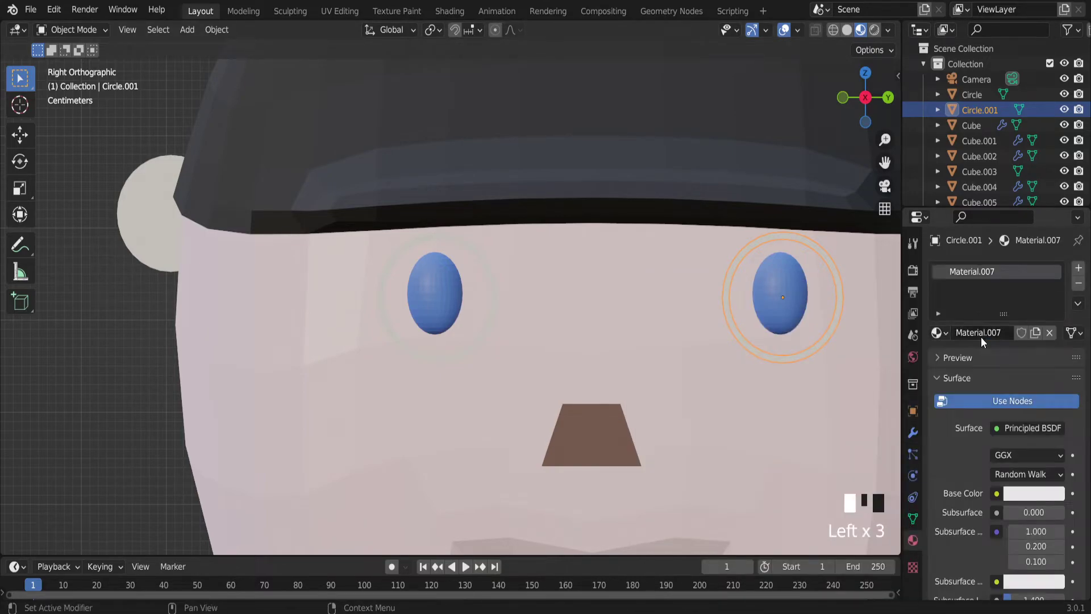
click(1044, 500)
click(1024, 492)
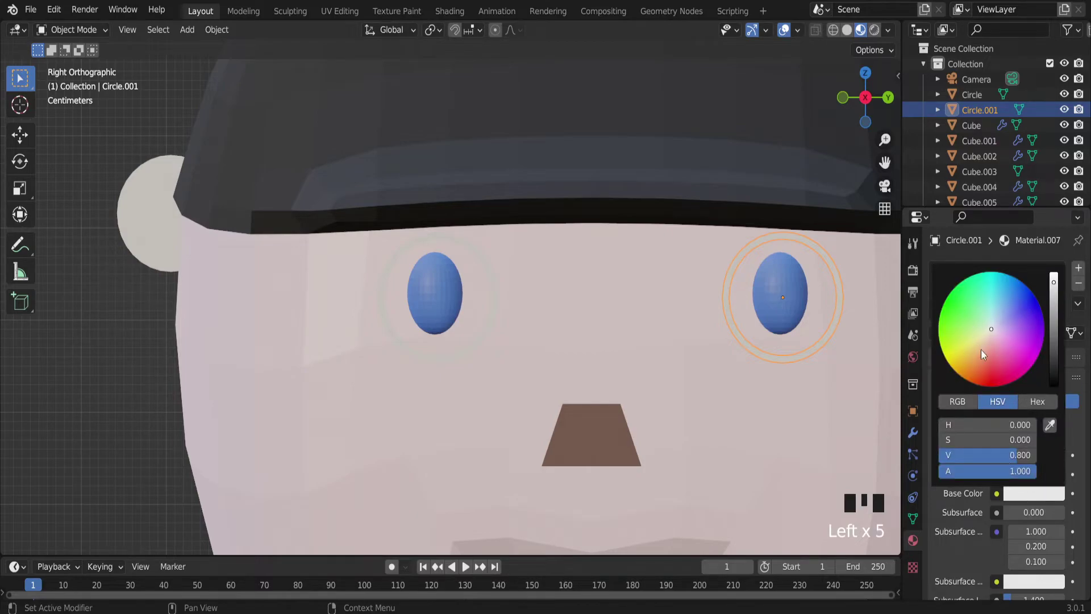
mouse_move(994, 370)
mouse_down()
mouse_move(1004, 374)
mouse_move(970, 373)
mouse_move(964, 358)
mouse_move(982, 372)
mouse_up()
drag(1053, 287, 1052, 375)
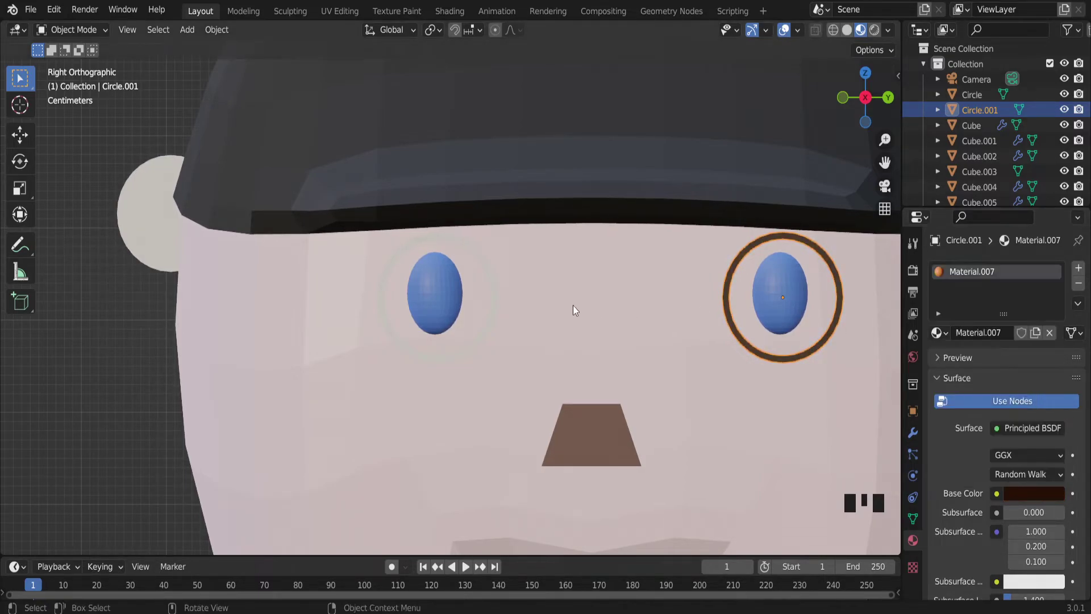
Assign the existing dark brown Material.007 to the original ring around the other eye.
click(501, 306)
click(494, 305)
click(947, 333)
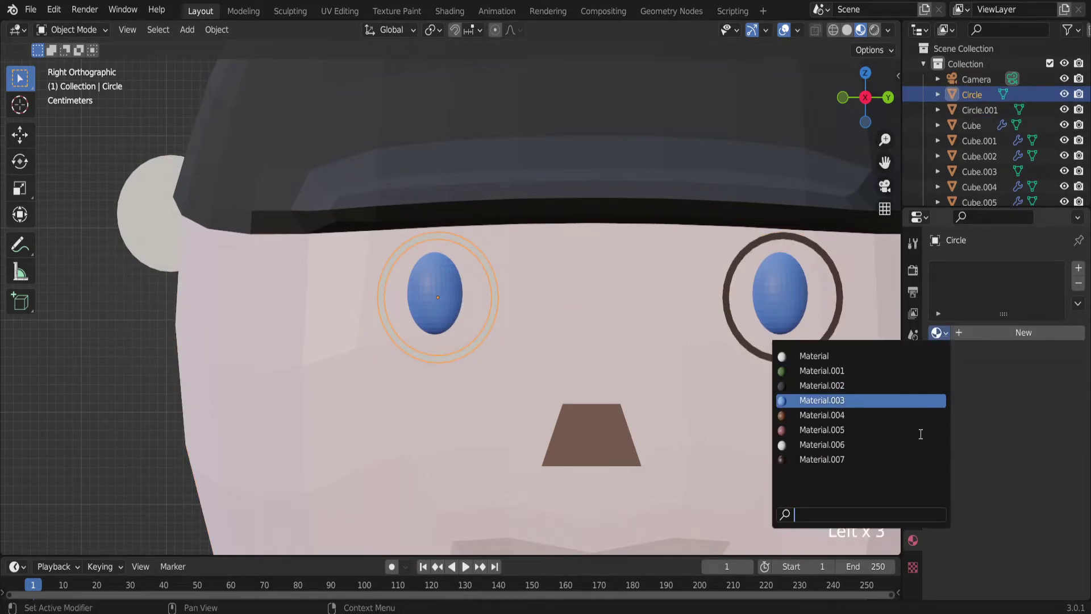
click(823, 460)
scroll(670, 358, down, 5)
scroll(635, 331, up, 5)
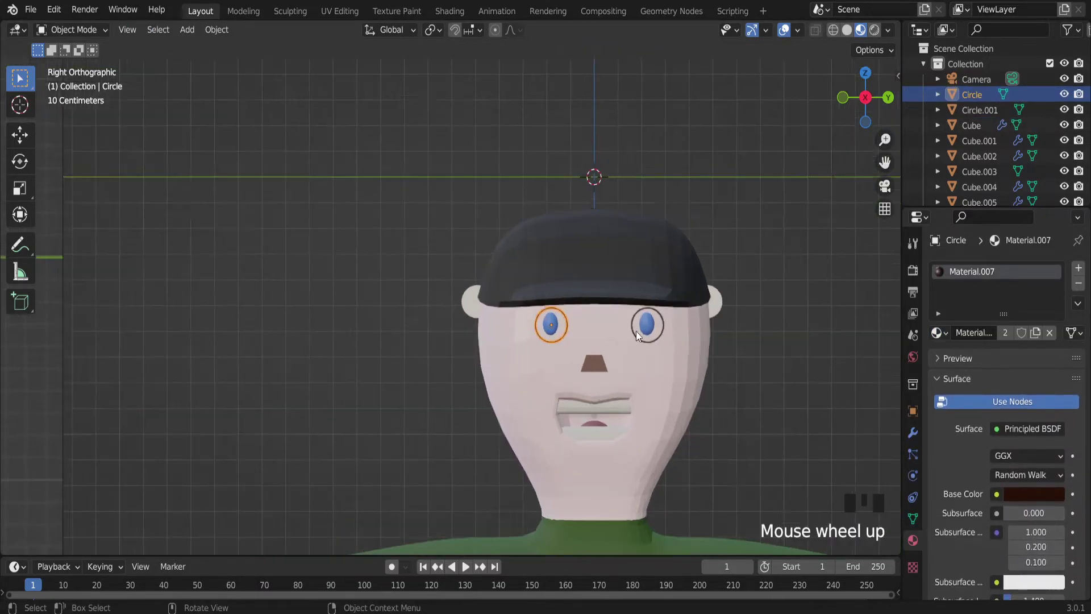
Add a cube mesh and scale it down to a small block for the glasses' bridge.
key(Tab)
key(Tab)
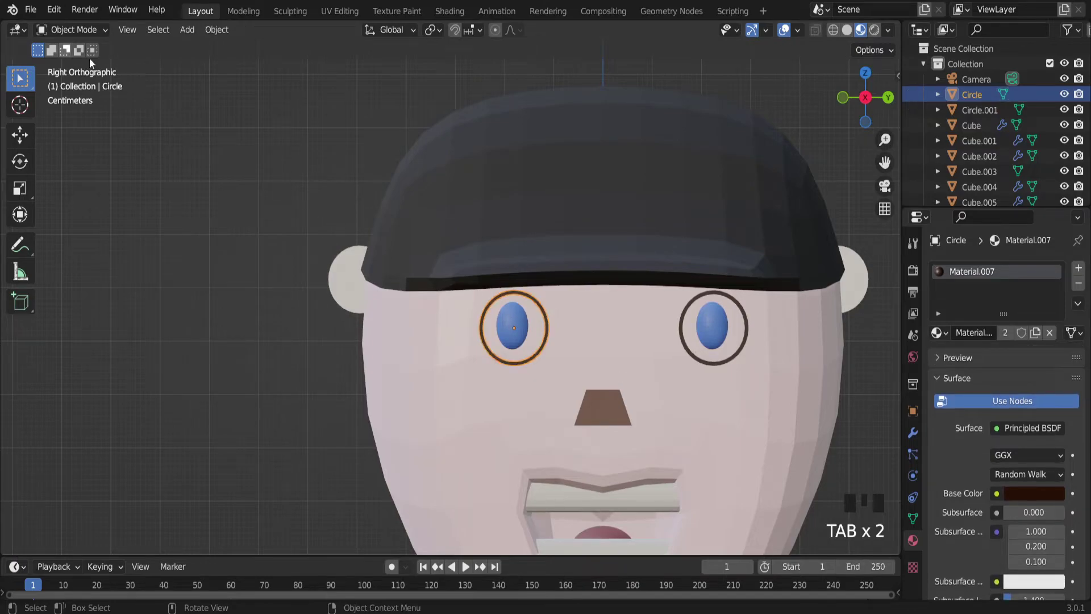
click(864, 333)
scroll(864, 333, down, 3)
key(shift+a)
mouse_move(806, 304)
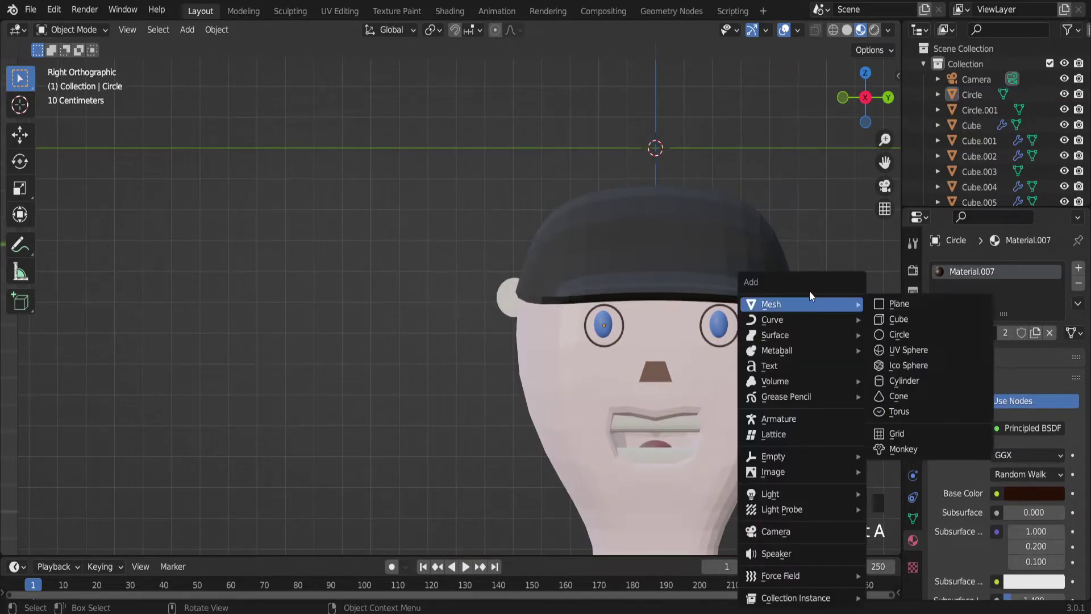
click(928, 320)
scroll(787, 284, down, 7)
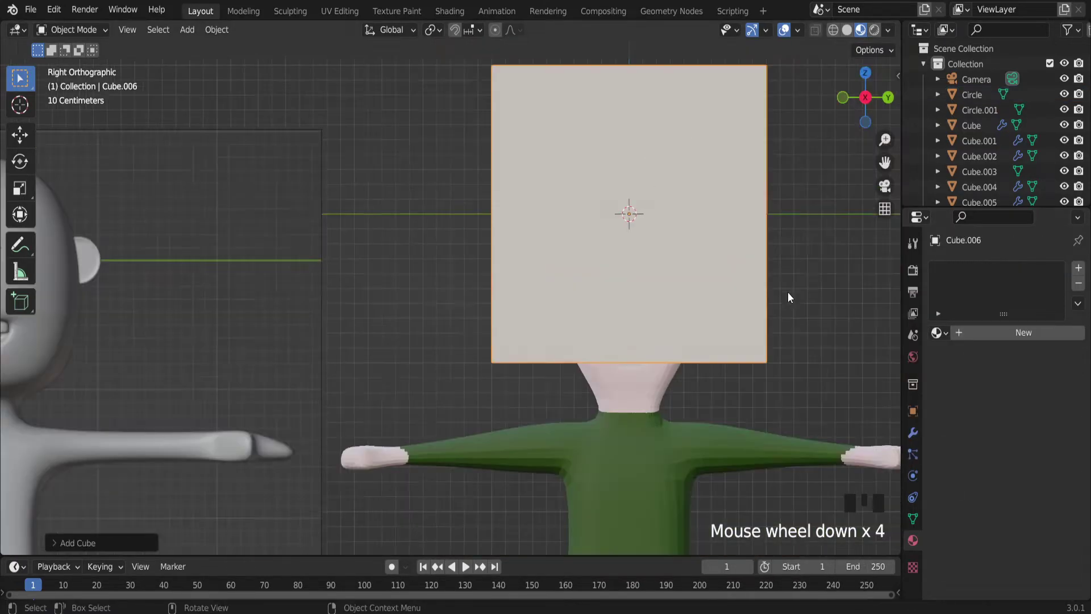
scroll(786, 247, up, 2)
key(s)
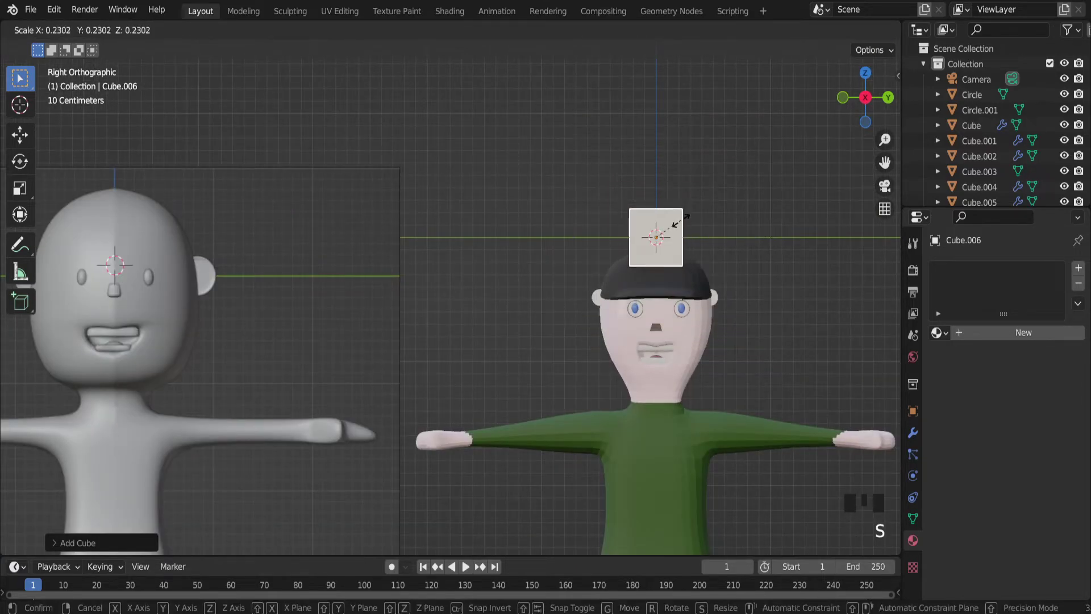
click(663, 240)
Lower the small cube along Z to eye level between the two rings.
scroll(663, 244, up, 3)
key(g)
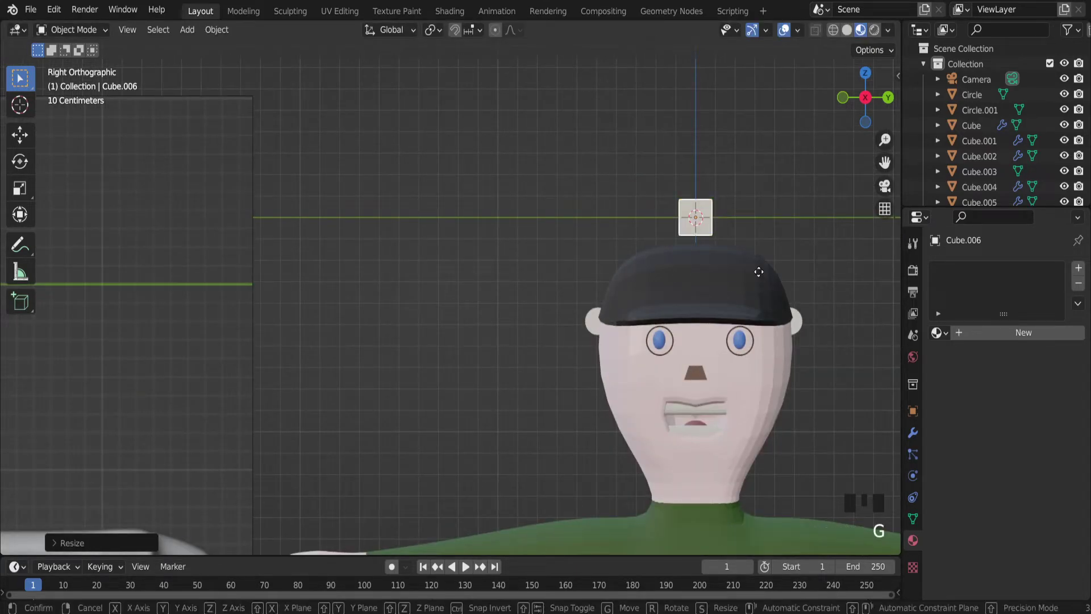
key(z)
click(765, 396)
middle_drag(762, 397, 753, 350)
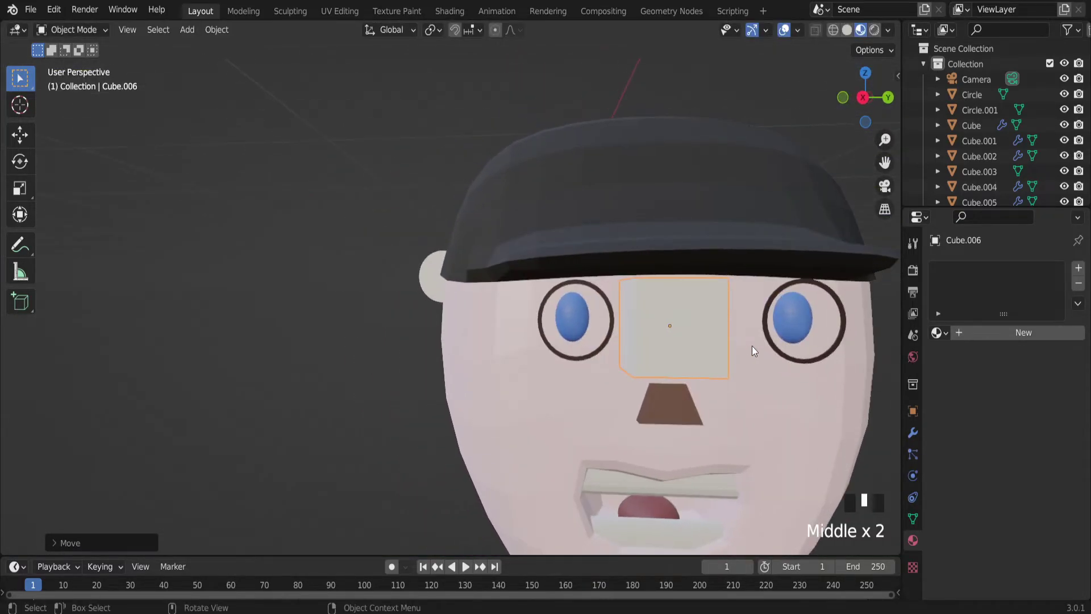
Resize the cube along Y and scale it down uniformly to a tiny block centered between the two rings.
key(s)
key(x)
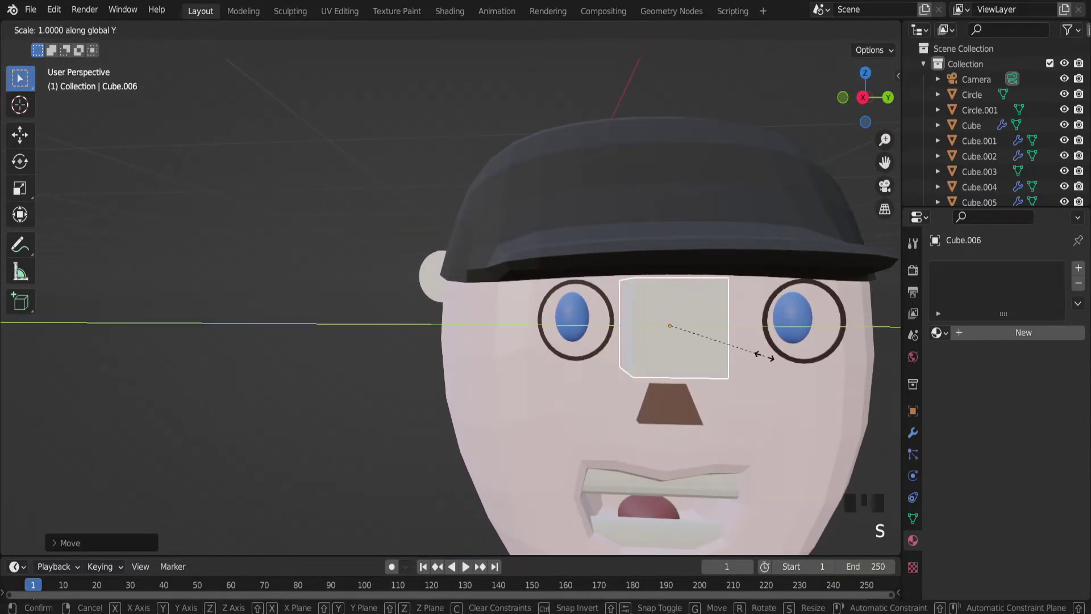
click(794, 374)
mouse_move(795, 374)
middle_down()
mouse_move(837, 357)
mouse_move(814, 347)
mouse_move(807, 360)
middle_up()
key(s)
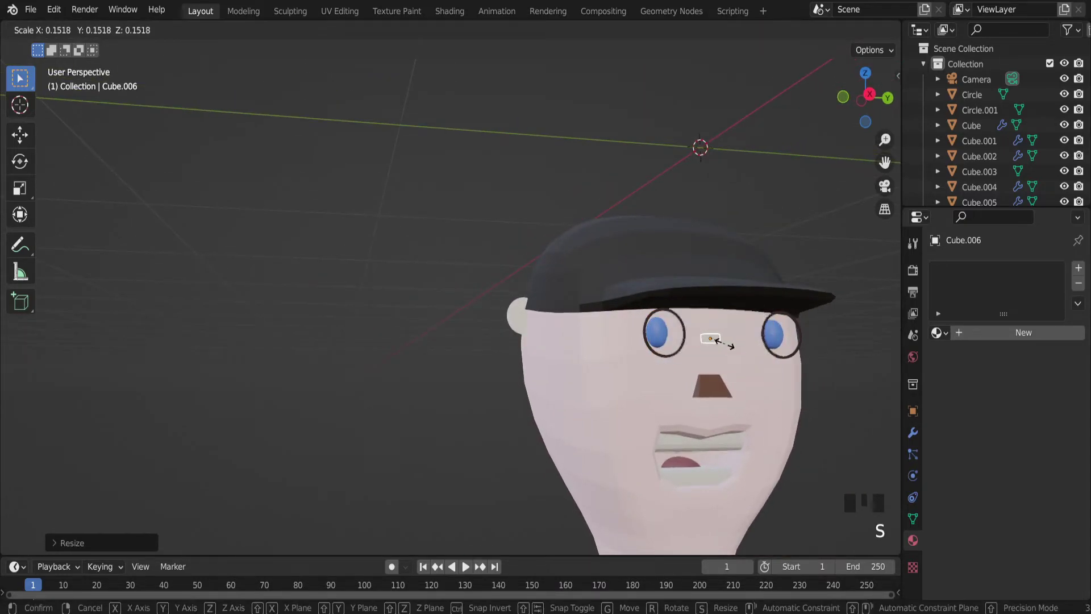
click(713, 386)
scroll(710, 389, up, 6)
key(s)
click(683, 373)
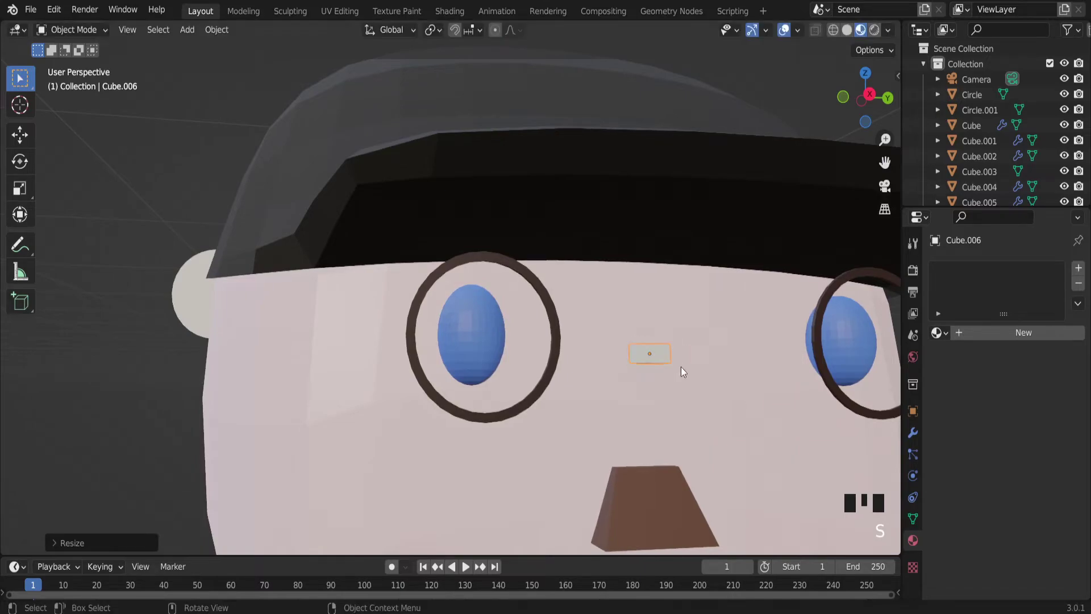
Stretch the tiny block along Y into a long thin bar reaching towards both rings.
key(s)
key(y)
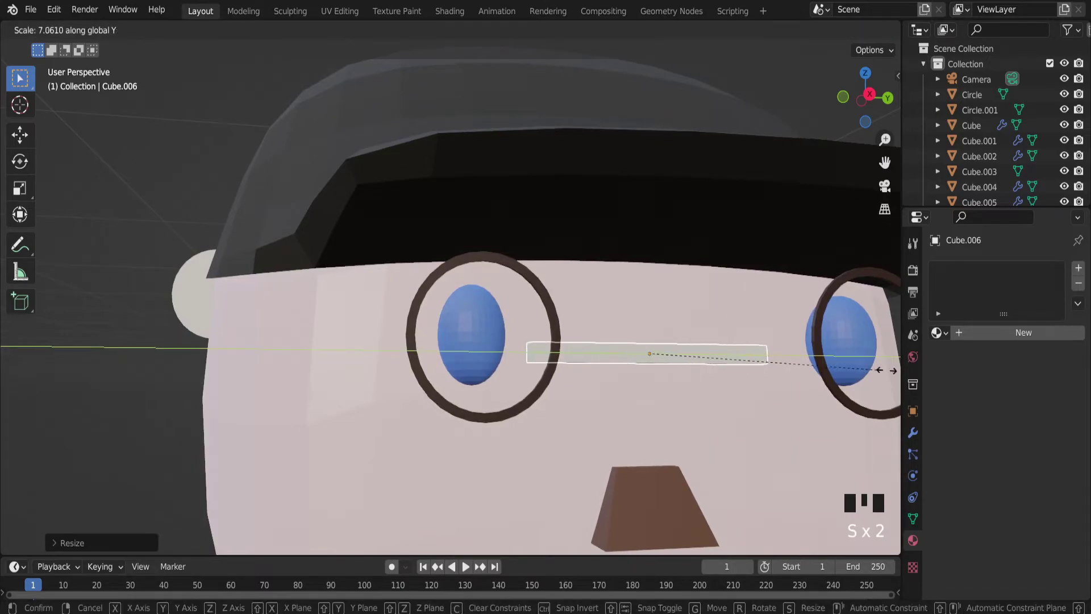
click(420, 180)
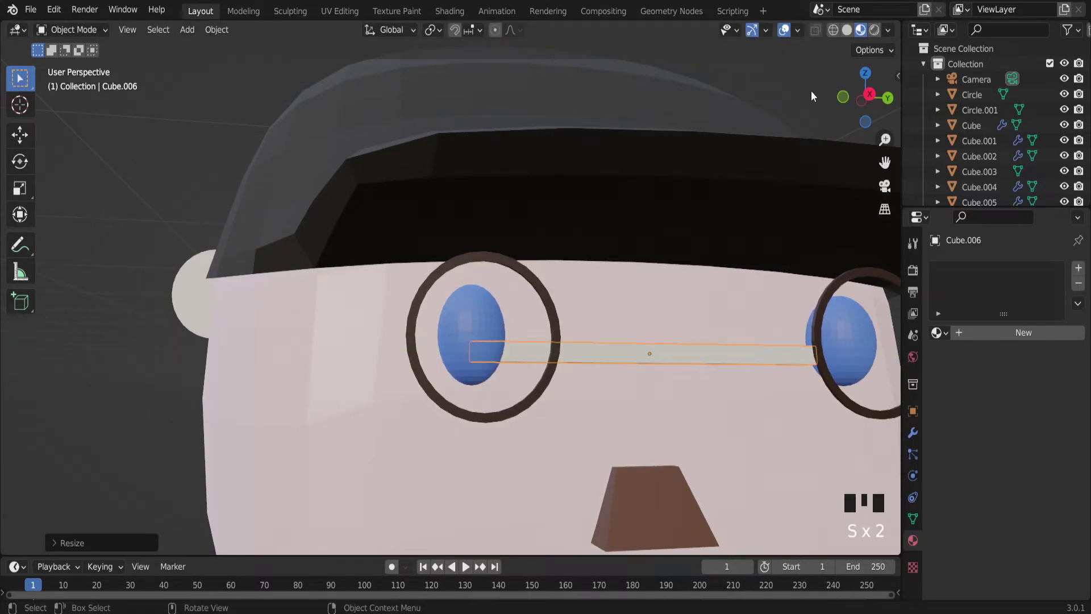
From a straight front view of the face, shorten the bar along Y to roughly the gap between the rings.
click(869, 95)
scroll(570, 413, down, 4)
scroll(646, 299, up, 4)
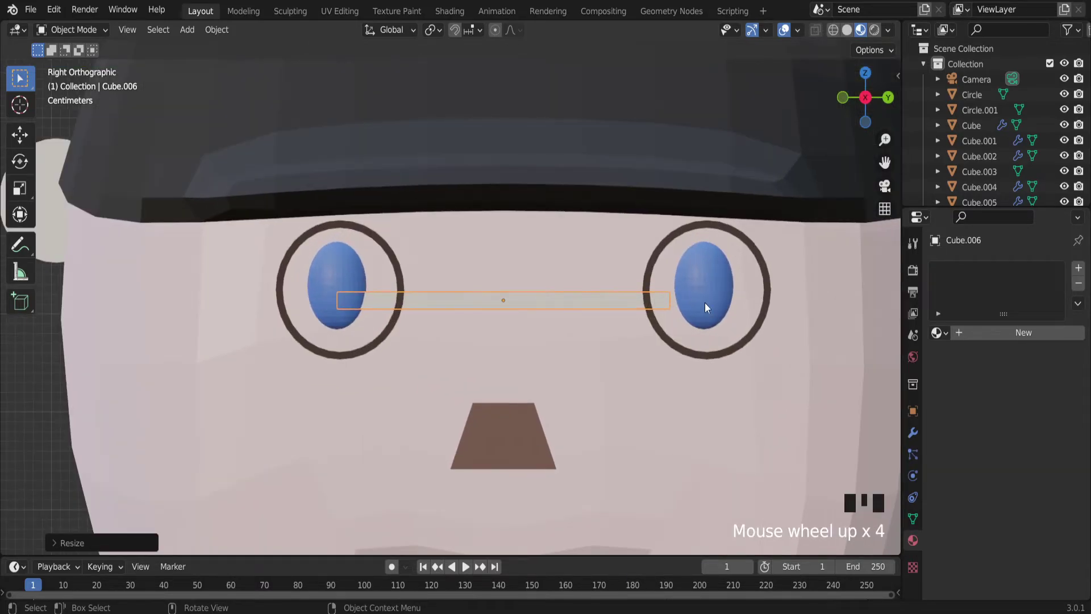
key(s)
key(y)
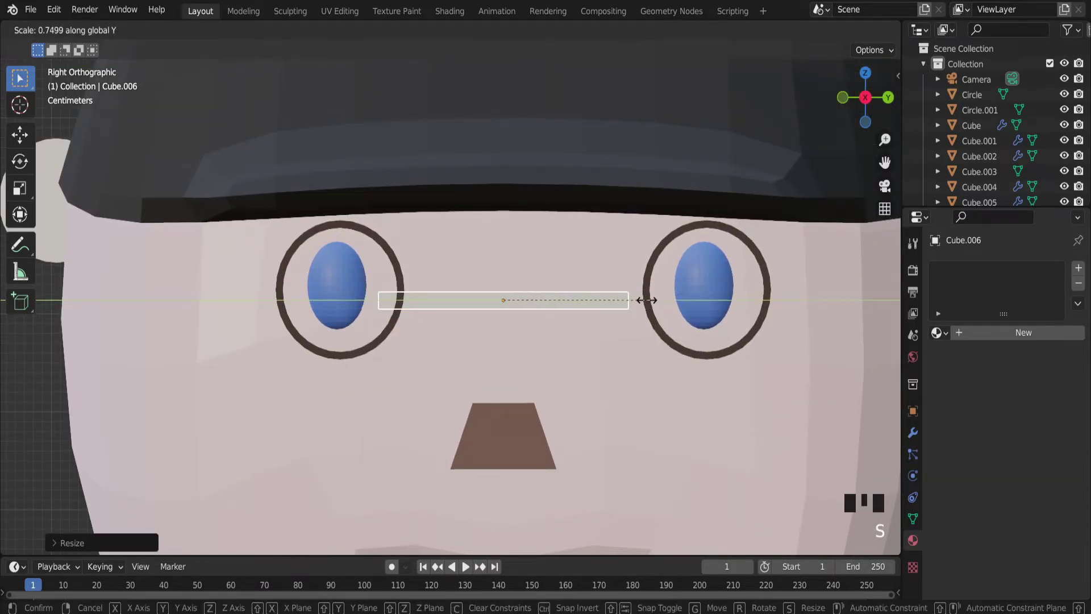
click(666, 299)
key(s)
key(y)
click(628, 304)
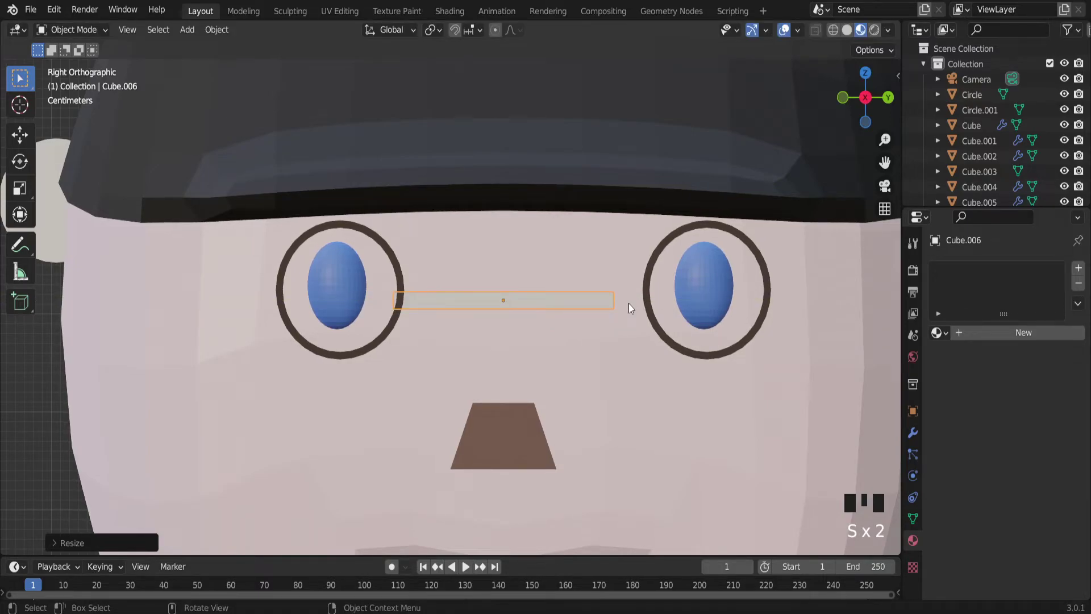
Shift the bar along Y to center it between the rings and lengthen it until it touches both.
key(g)
key(y)
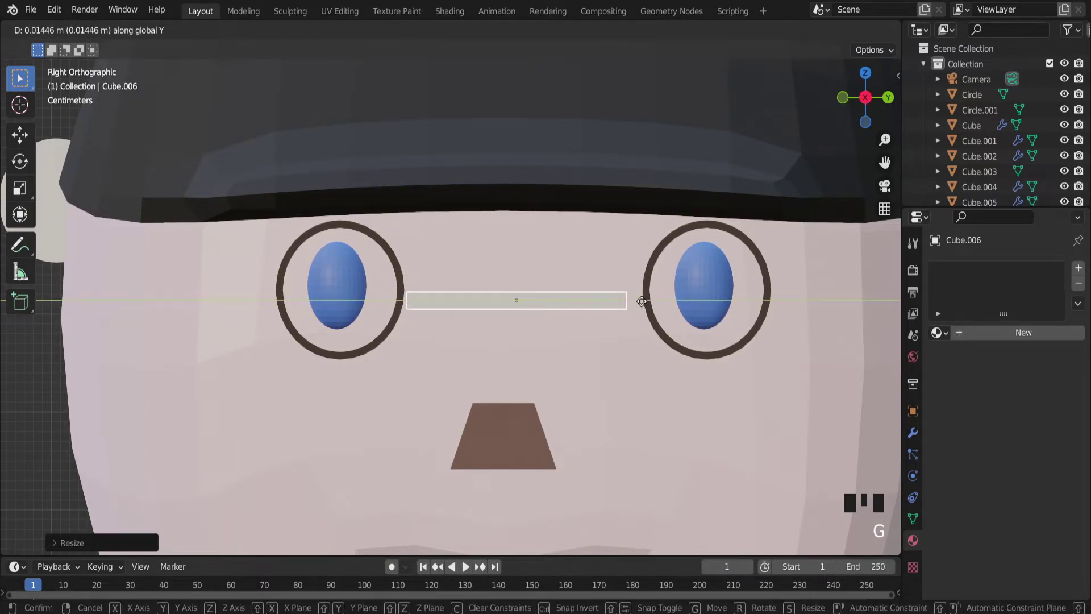
click(651, 302)
key(s)
key(y)
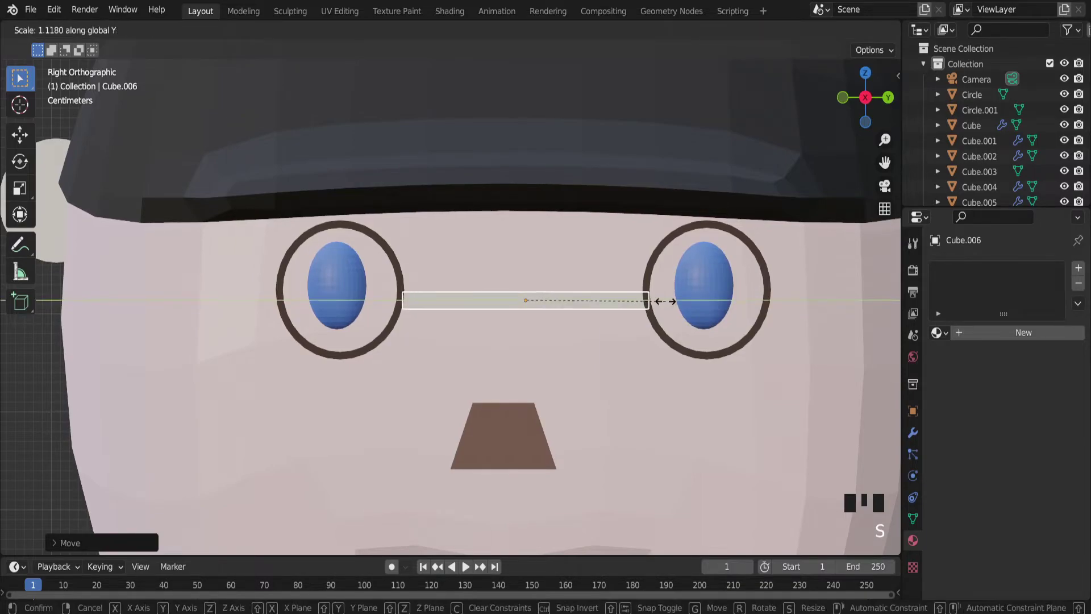
click(665, 306)
Divide the bar into five equal segments with four evenly spaced loop cuts across its length.
key(Tab)
key(ctrl+r)
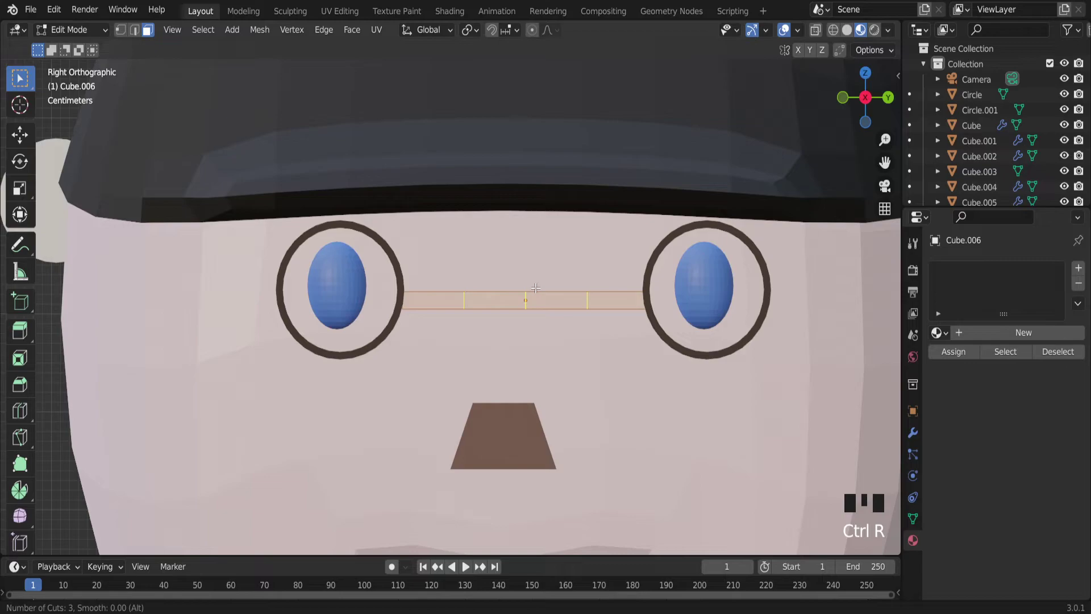
click(535, 288)
right_click(535, 288)
Raise the faces of the bar's middle segment along Z to form an arched bridge, and return to Object Mode.
click(147, 30)
middle_drag(511, 352, 499, 307)
click(510, 305)
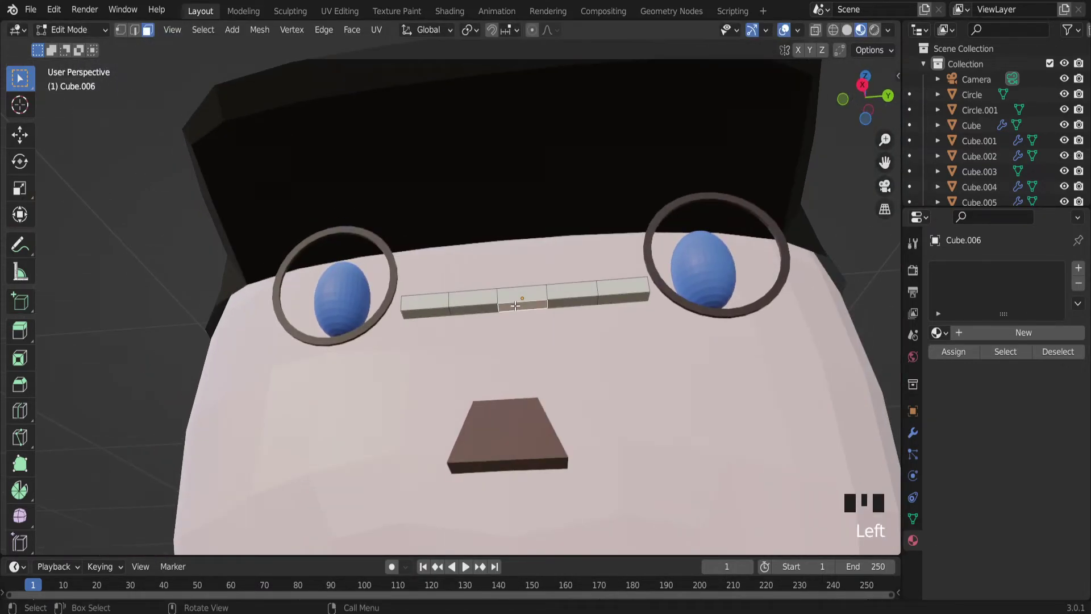
alt+click(537, 302)
key(g)
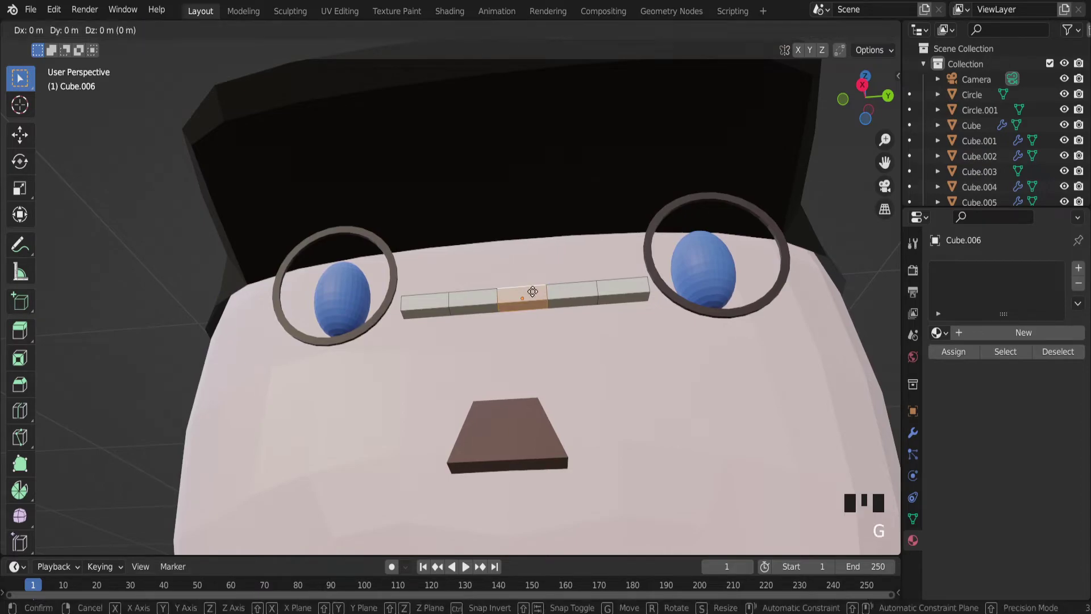
key(z)
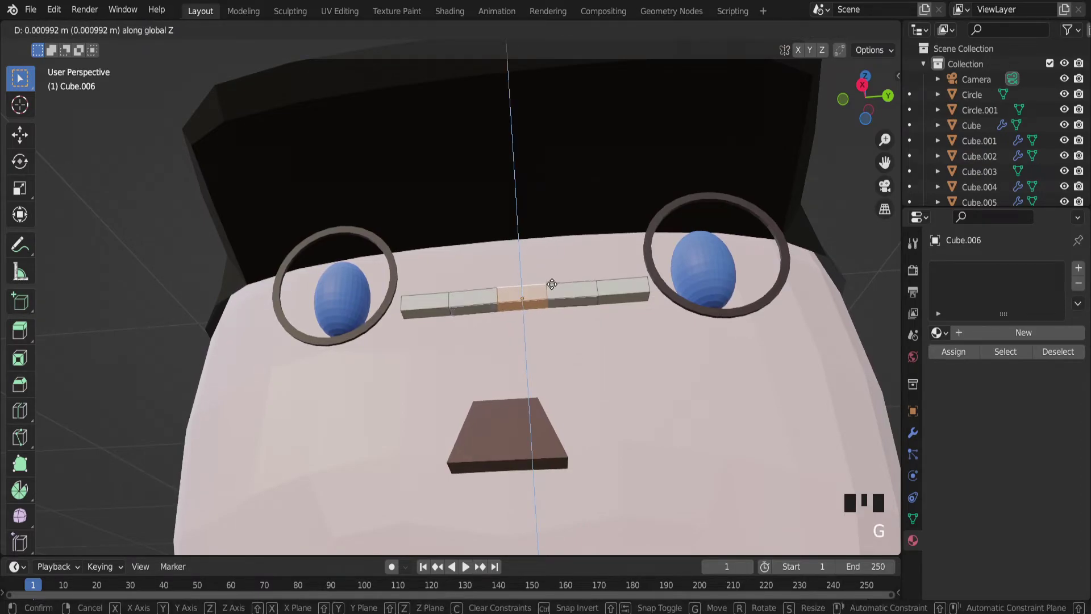
click(551, 259)
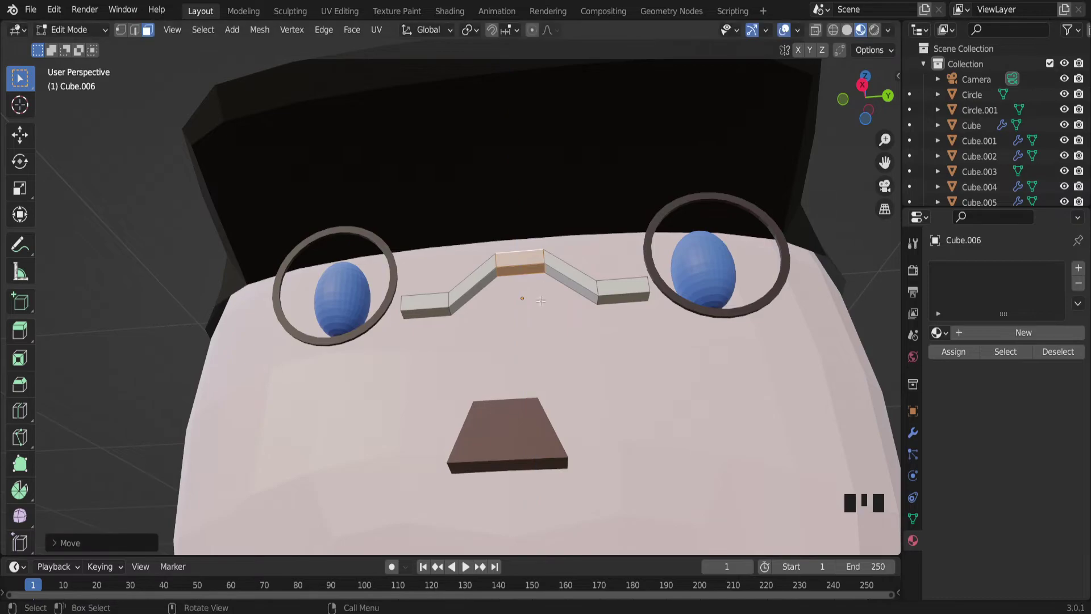
middle_drag(554, 341, 560, 423)
key(Tab)
Assign the existing dark brown Material.007 to the glasses' bridge.
scroll(542, 406, down, 2)
click(531, 430)
scroll(563, 406, down, 2)
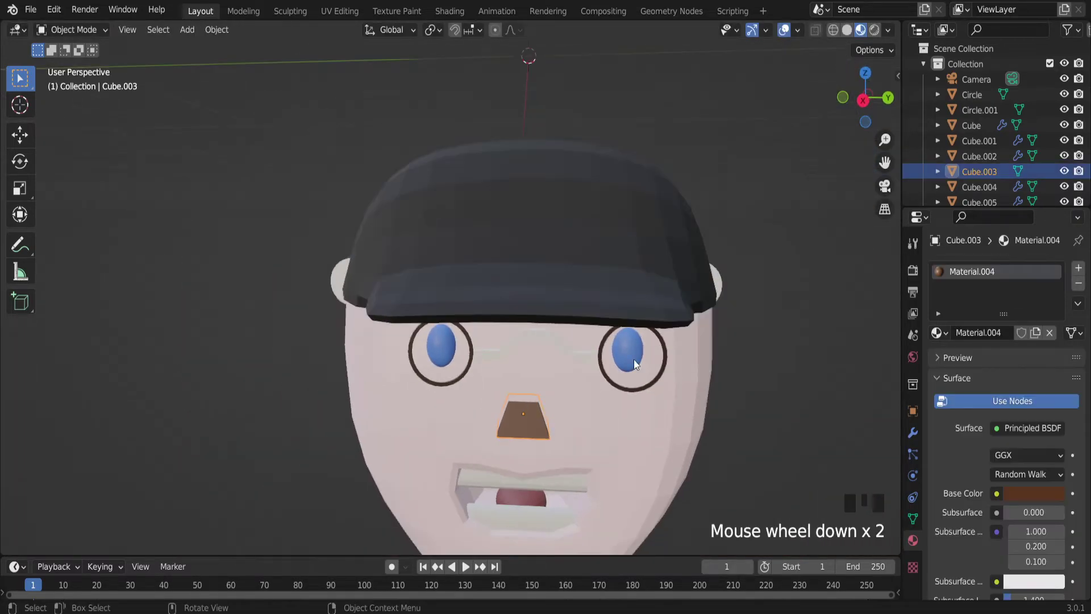
click(863, 101)
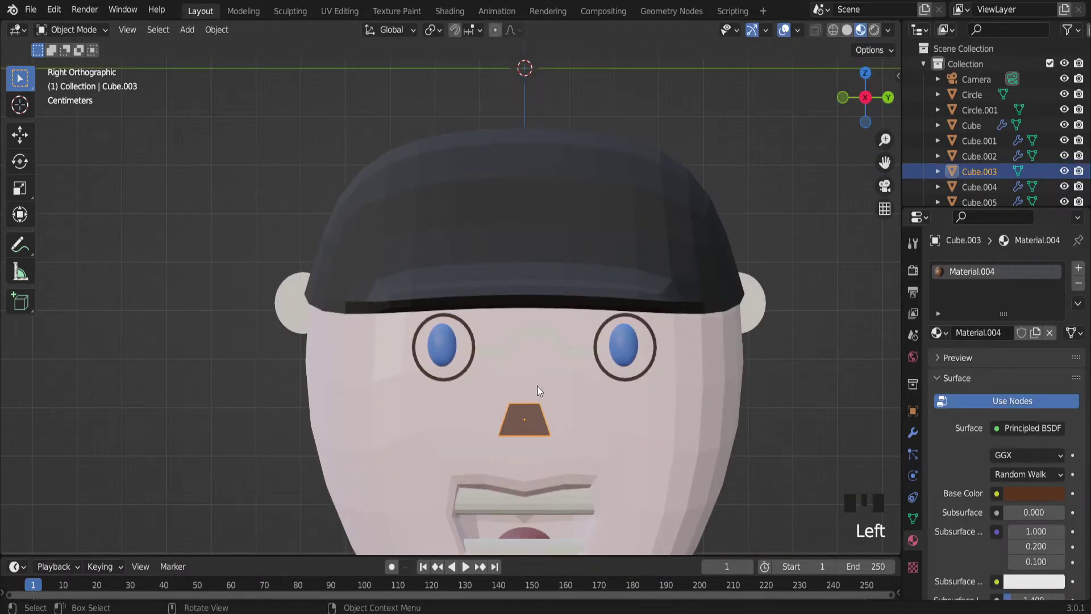
scroll(538, 392, up, 1)
click(555, 323)
click(976, 334)
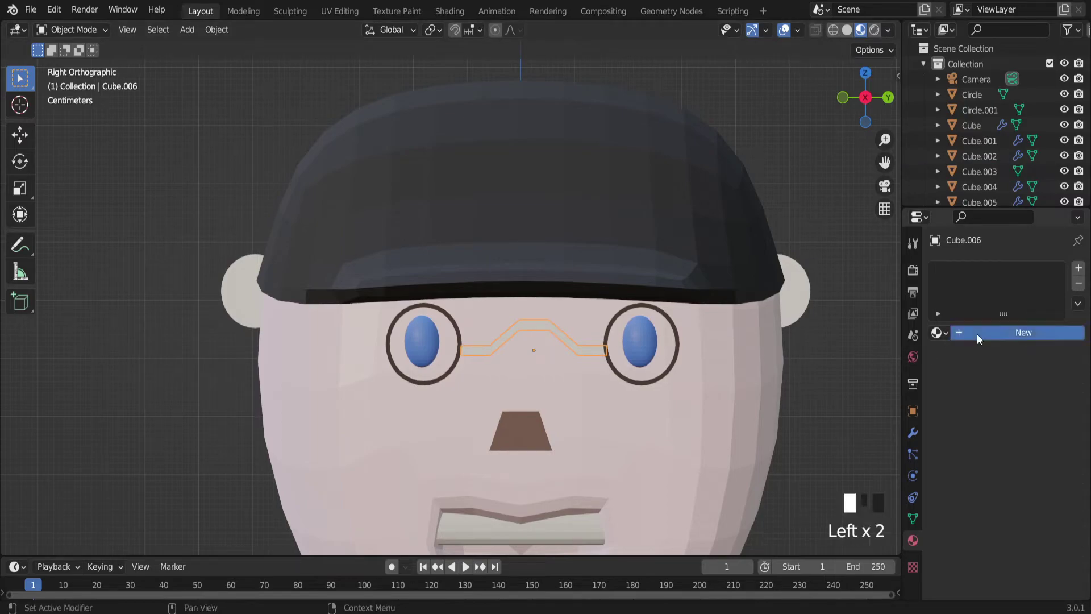
click(939, 334)
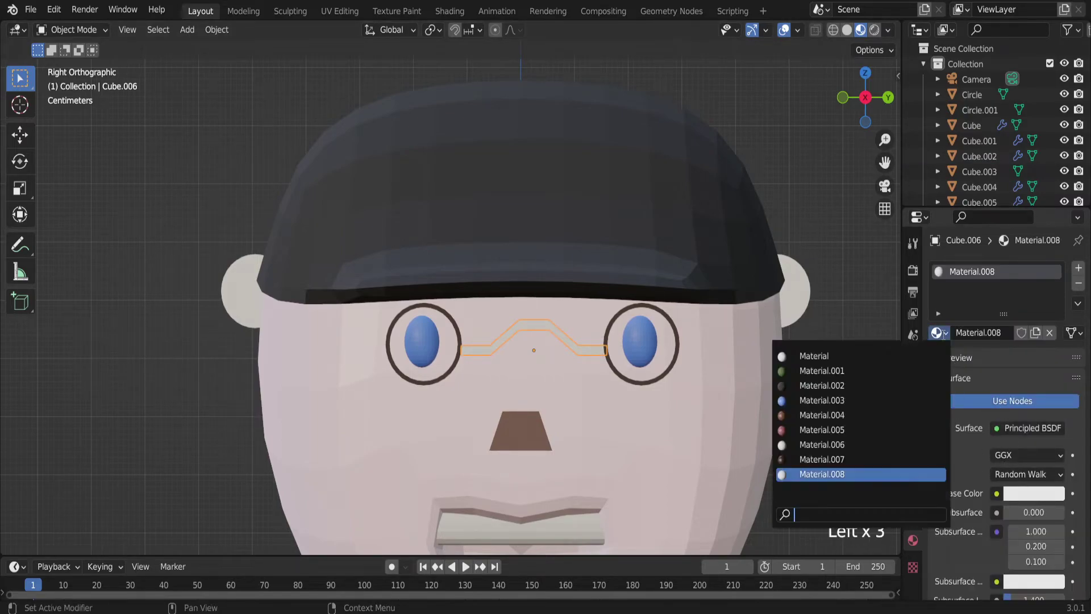
click(796, 458)
scroll(603, 363, down, 1)
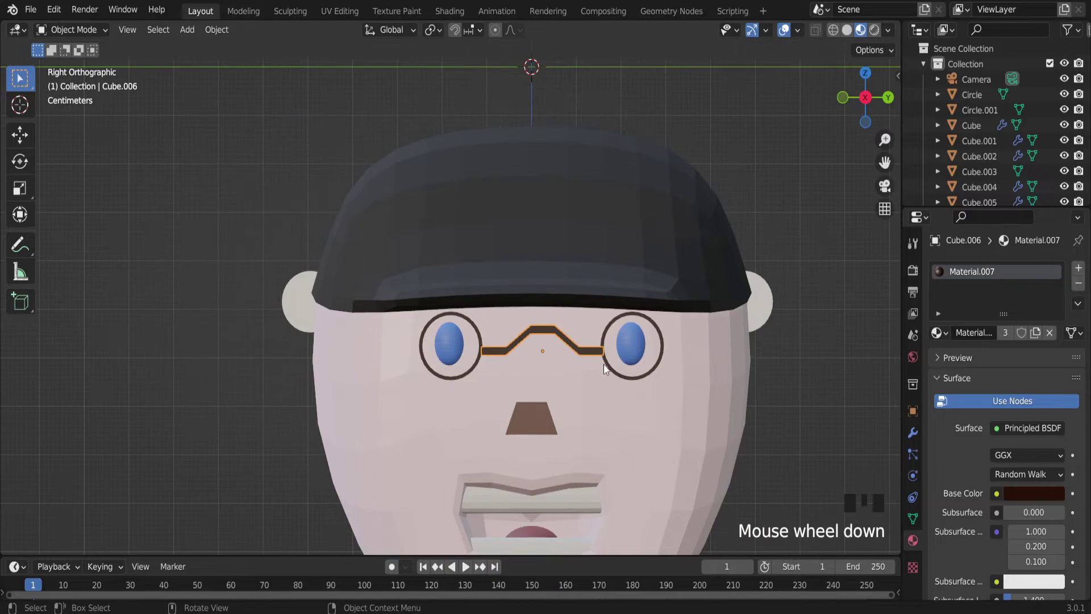
Move the nose up to just below the bridge and shift it along Y to center it under the arch.
scroll(562, 404, up, 2)
click(527, 441)
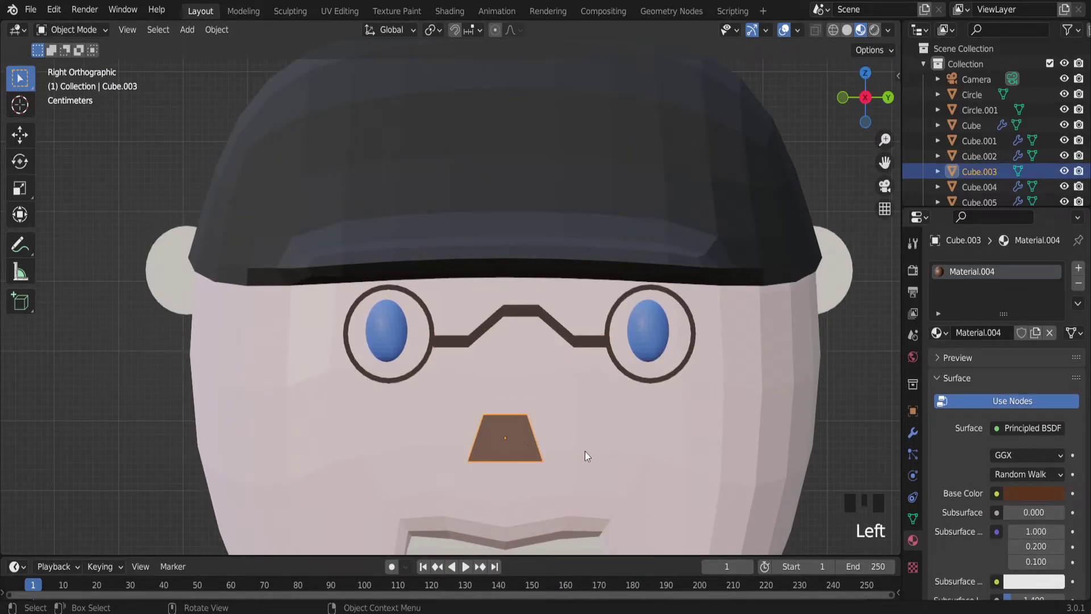
key(g)
click(628, 390)
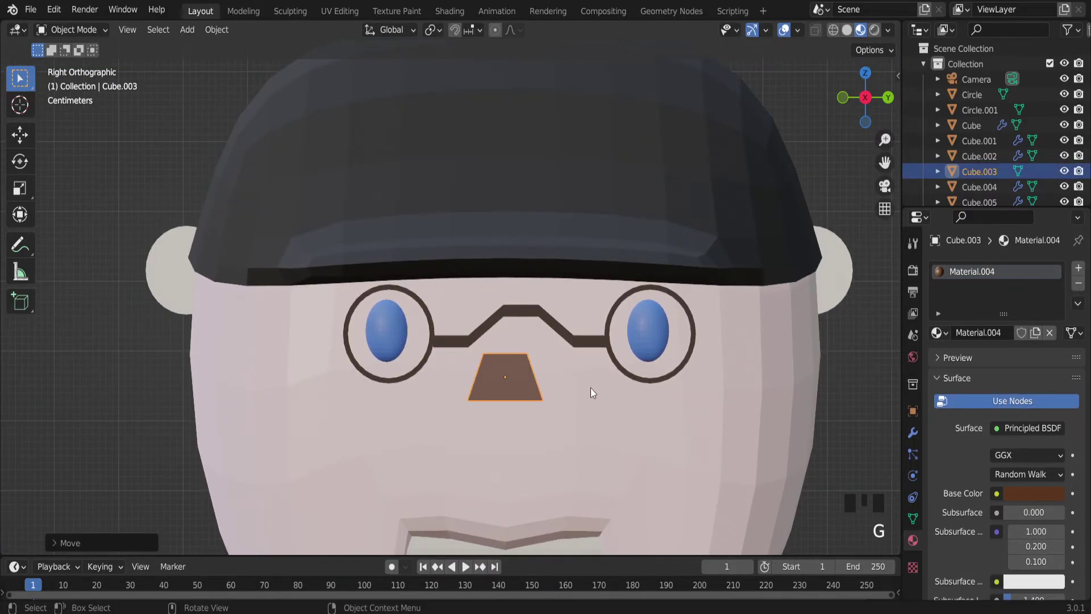
key(g)
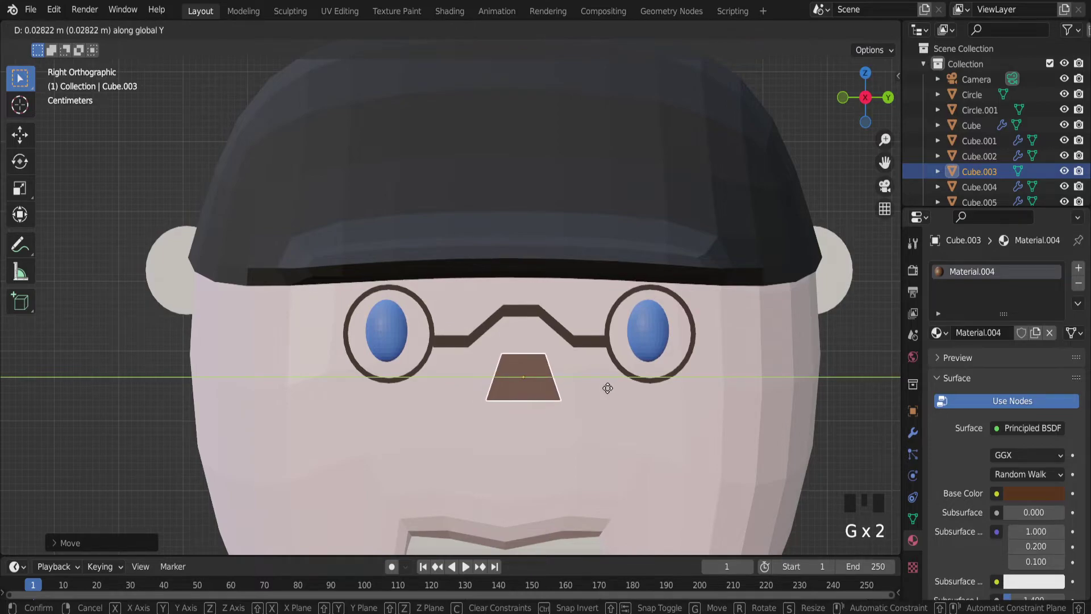
right_click(605, 389)
Lower the bridge about 0.05 m along Z so its arch rests on the top of the nose.
click(526, 308)
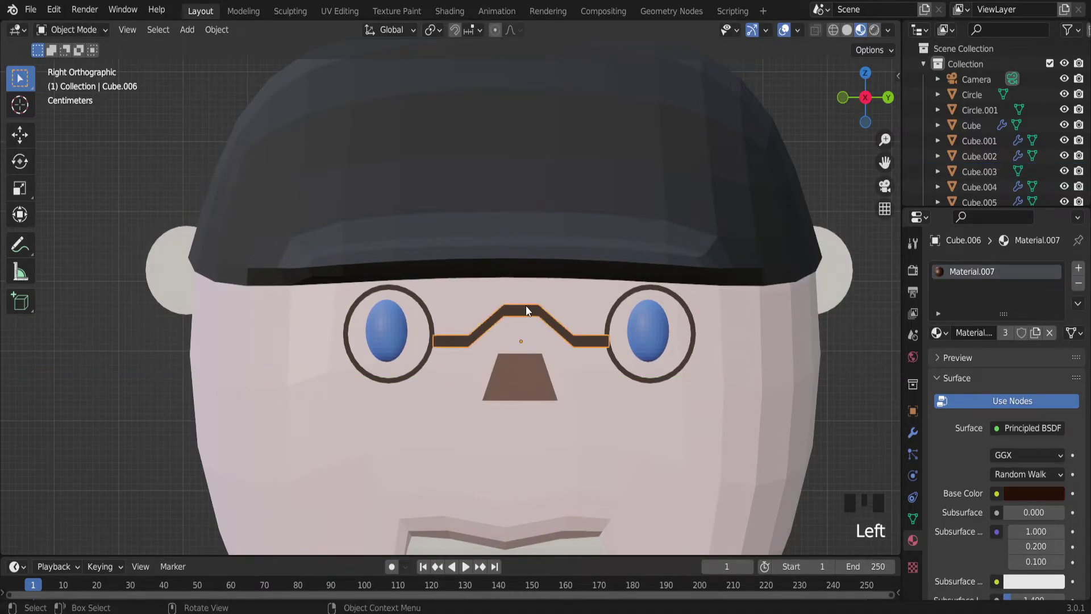
key(g)
key(z)
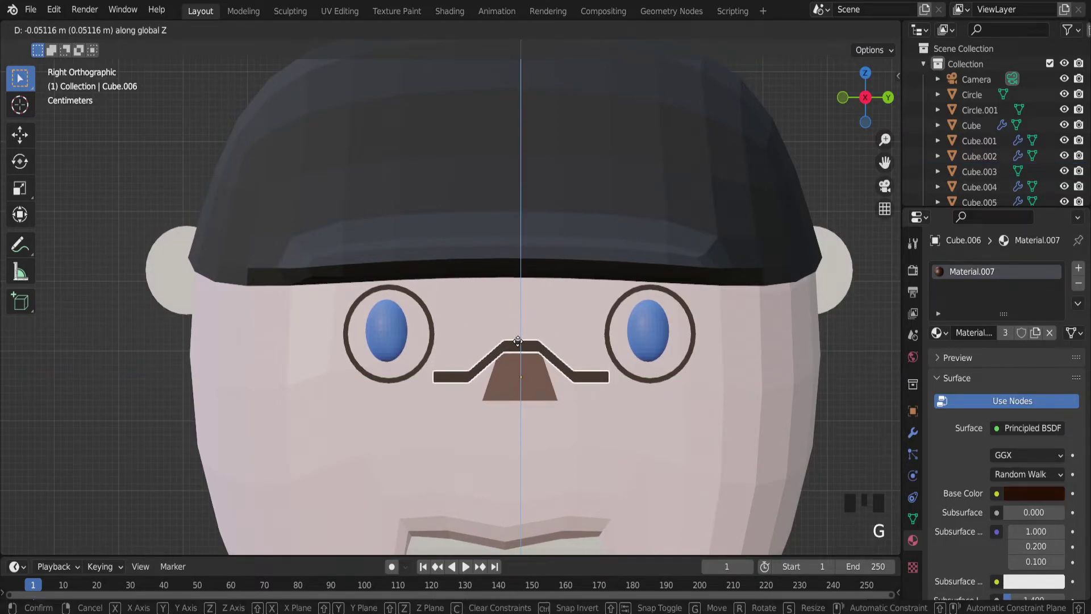
click(517, 341)
Lower both eyes and both rings together along Z until the rings line up with the ends of the bridge.
click(614, 334)
shift+click(646, 334)
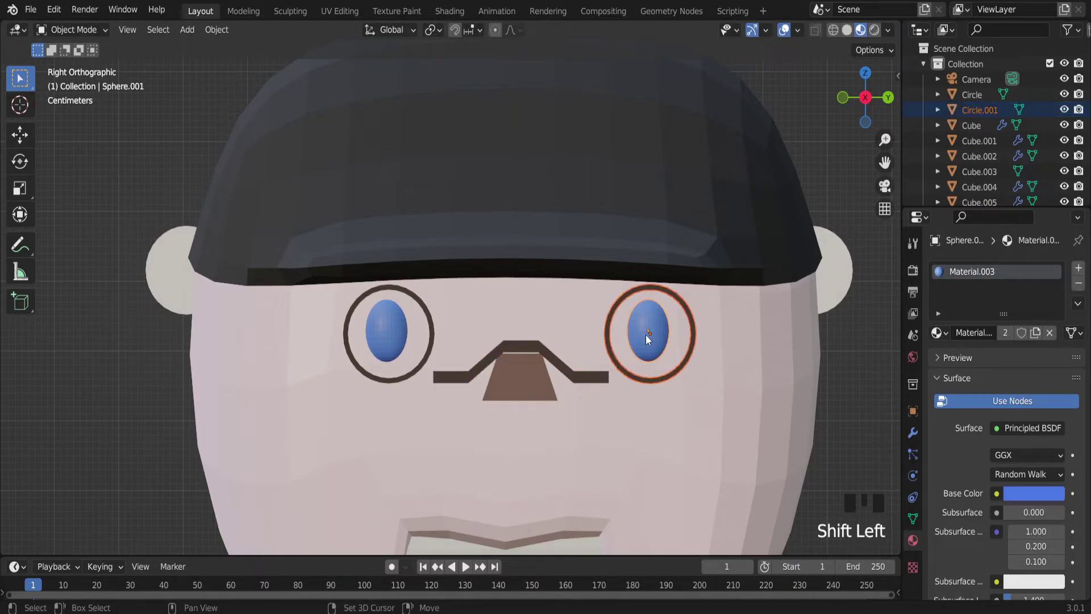
shift+click(407, 331)
shift+click(434, 337)
key(g)
key(z)
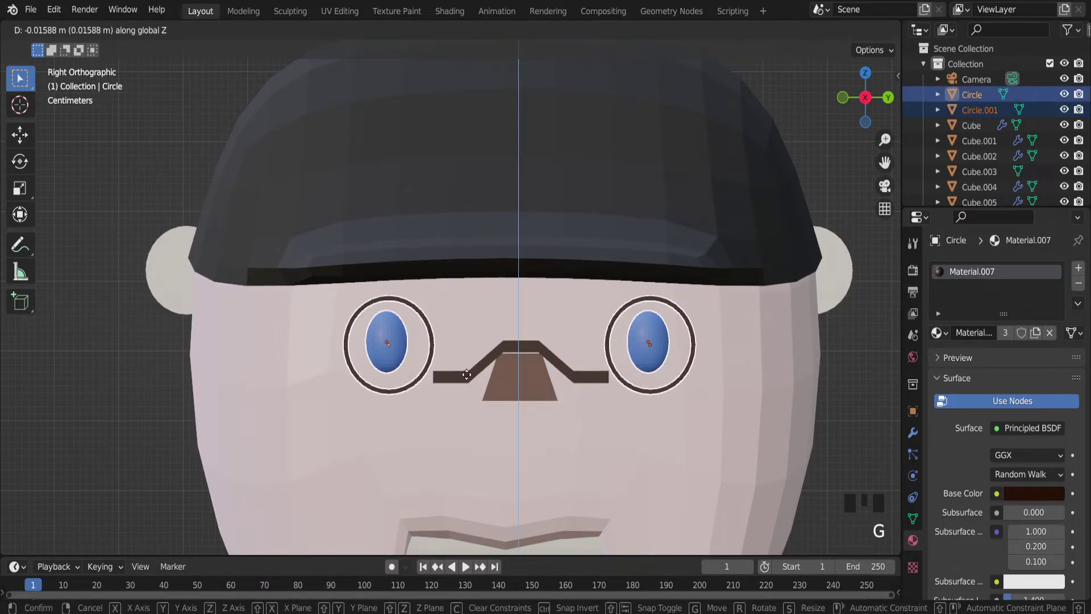
click(478, 393)
Deselect everything and examine the face and glasses on the whole character from different distances and angles.
scroll(697, 450, down, 6)
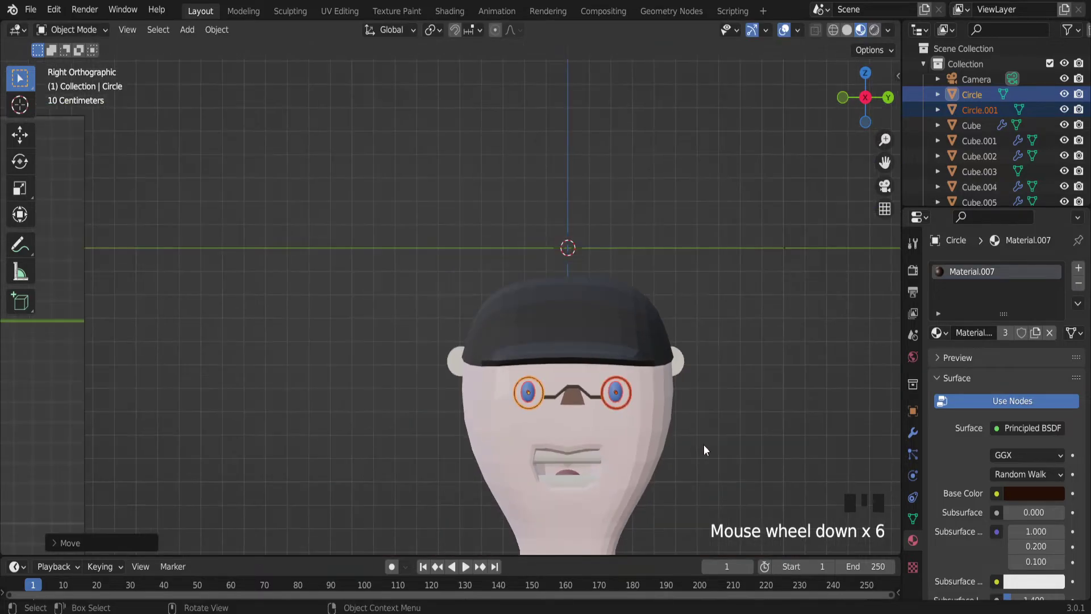
click(692, 434)
scroll(639, 452, down, 7)
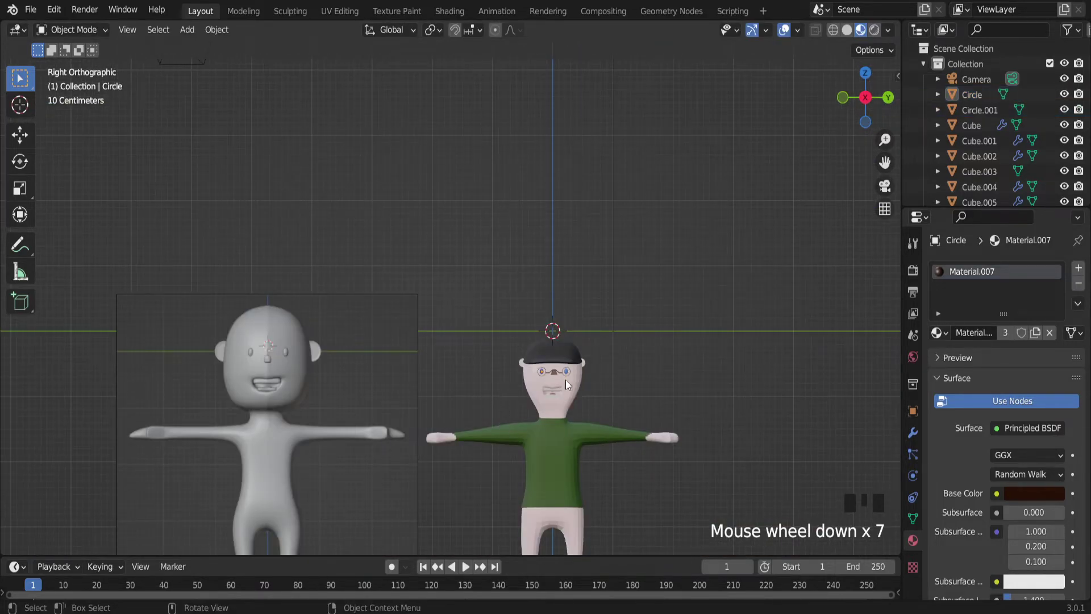
scroll(562, 395, up, 6)
scroll(559, 407, down, 4)
scroll(557, 412, down, 8)
middle_drag(459, 382, 503, 391)
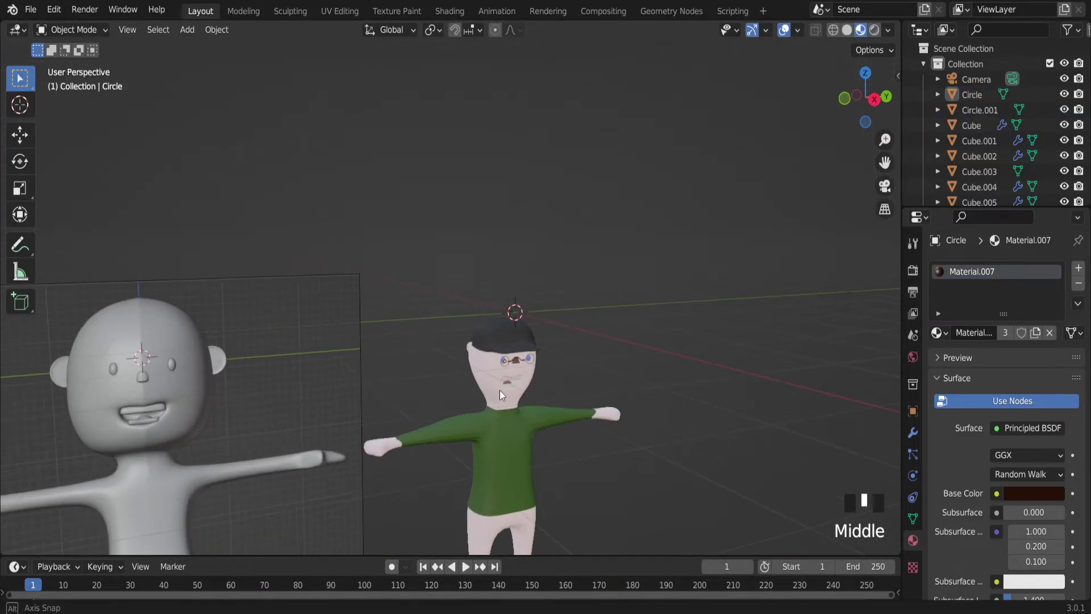
scroll(502, 393, up, 8)
Select both ears and give the active one a new material with a pink base color.
click(422, 388)
middle_drag(751, 390, 827, 399)
shift+click(824, 389)
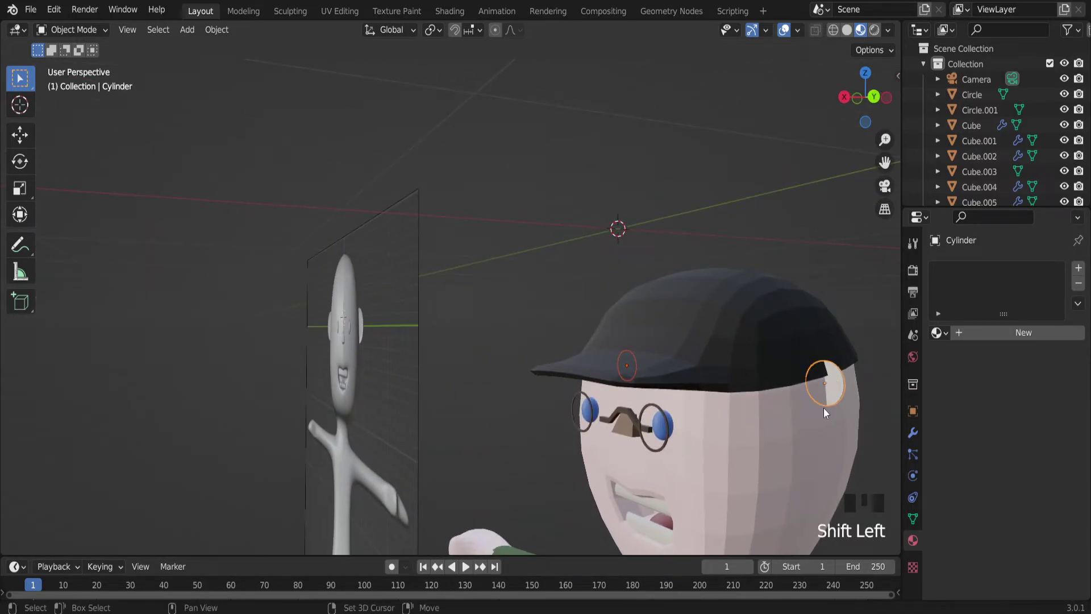
click(979, 338)
click(1023, 493)
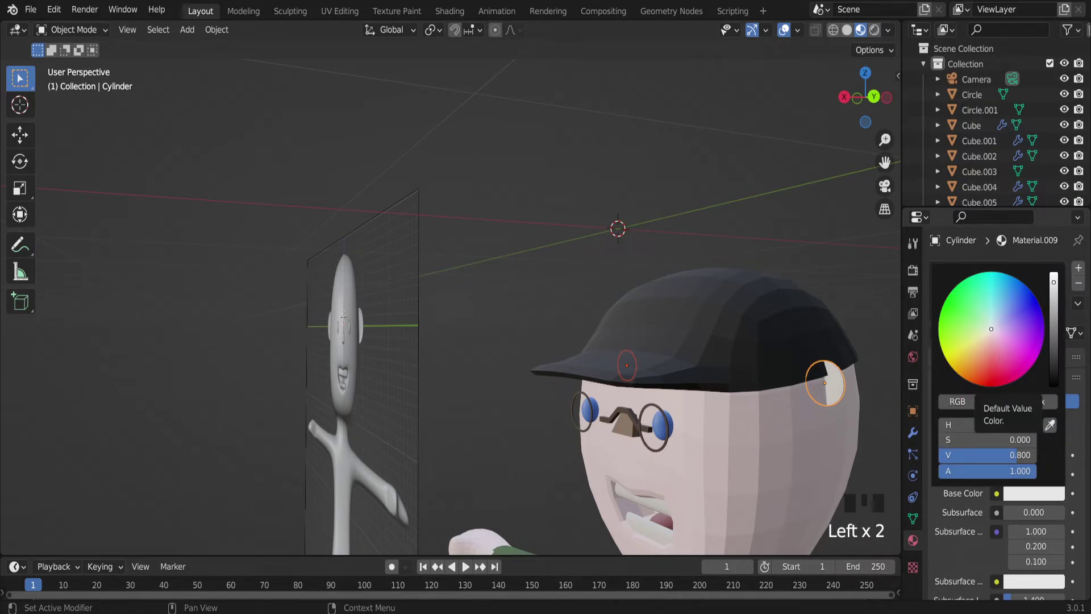
click(1001, 353)
click(813, 292)
Assign the existing pink Material.009 to the other ear.
scroll(758, 393, down, 3)
middle_drag(758, 393, 7, 359)
click(575, 359)
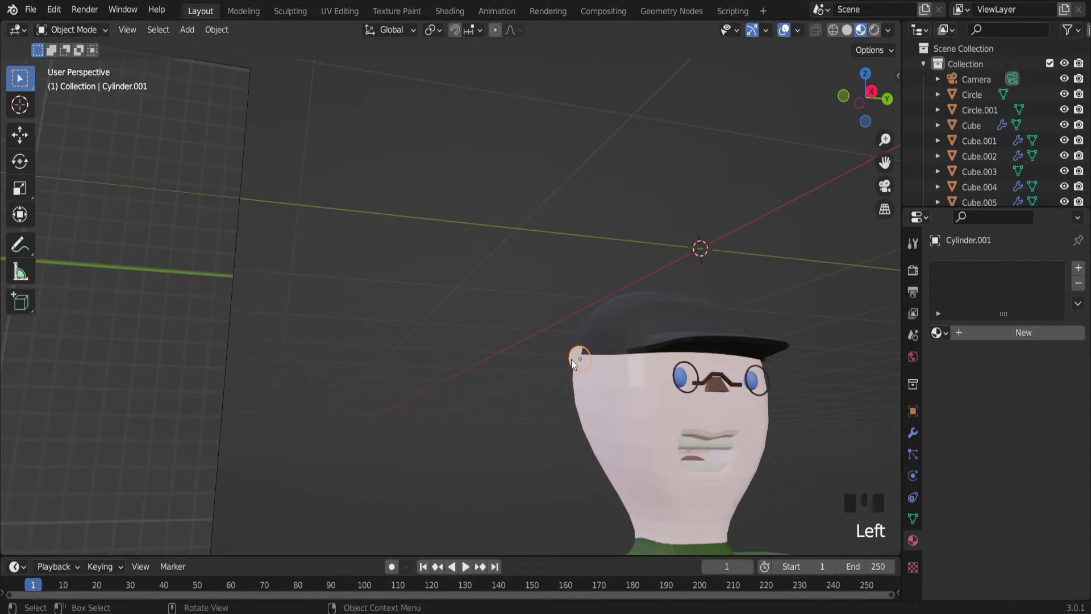
click(938, 333)
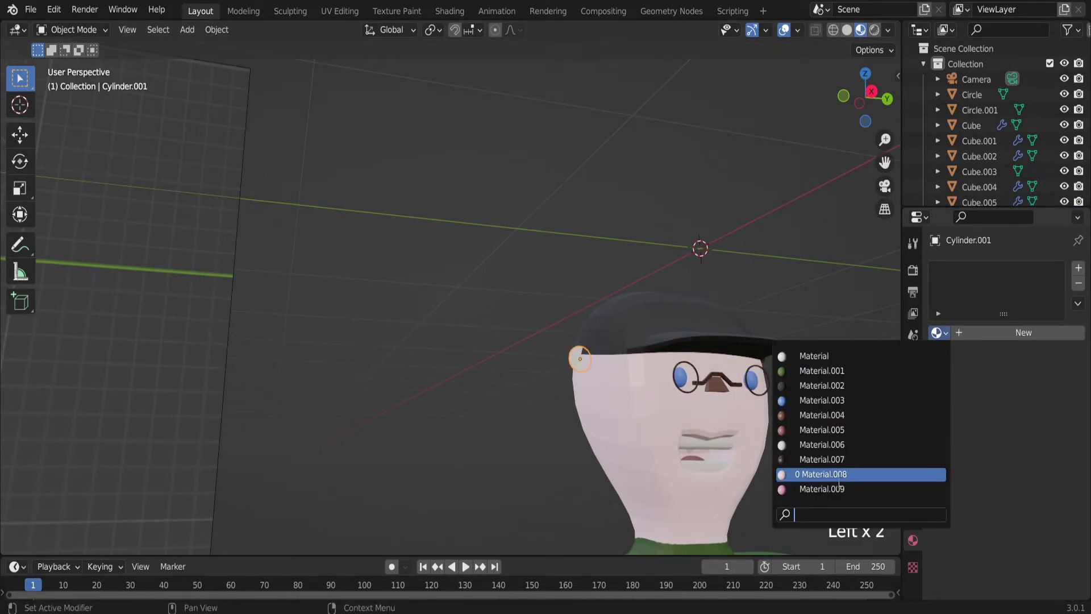
click(821, 488)
scroll(566, 427, down, 4)
middle_drag(566, 427, 669, 426)
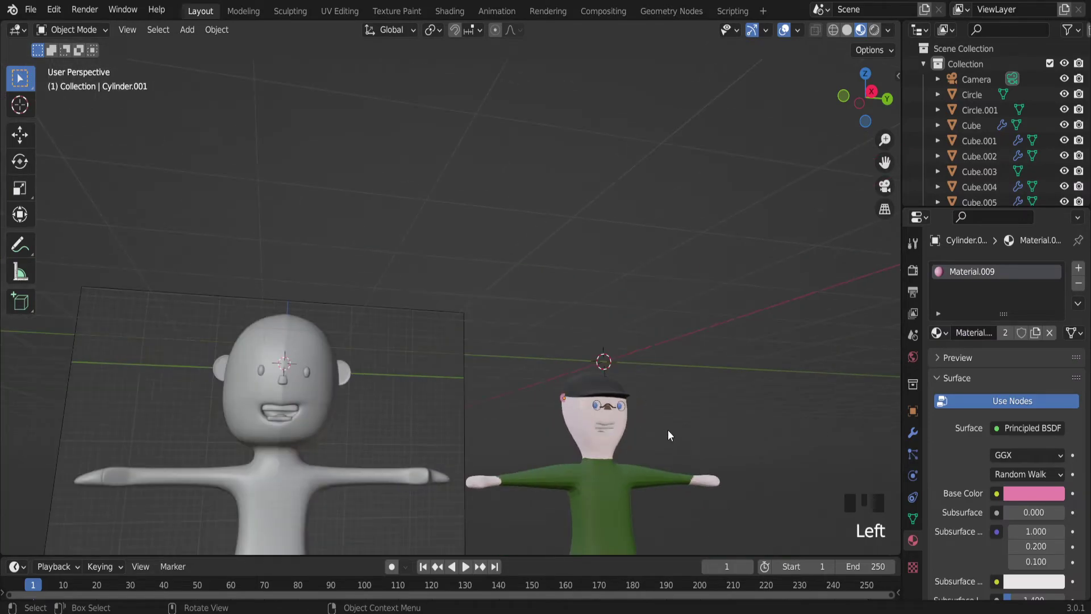
Add a UV sphere to the scene and scale it down to about 0.26.
scroll(615, 476, down, 1)
scroll(631, 486, up, 8)
middle_drag(499, 422, 546, 398)
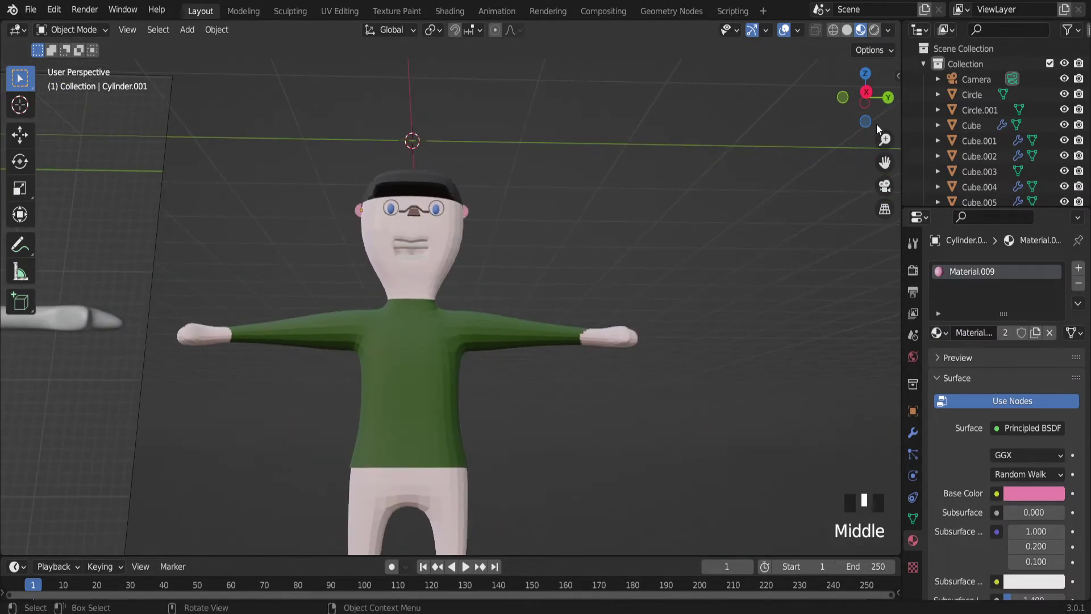
click(870, 93)
click(520, 359)
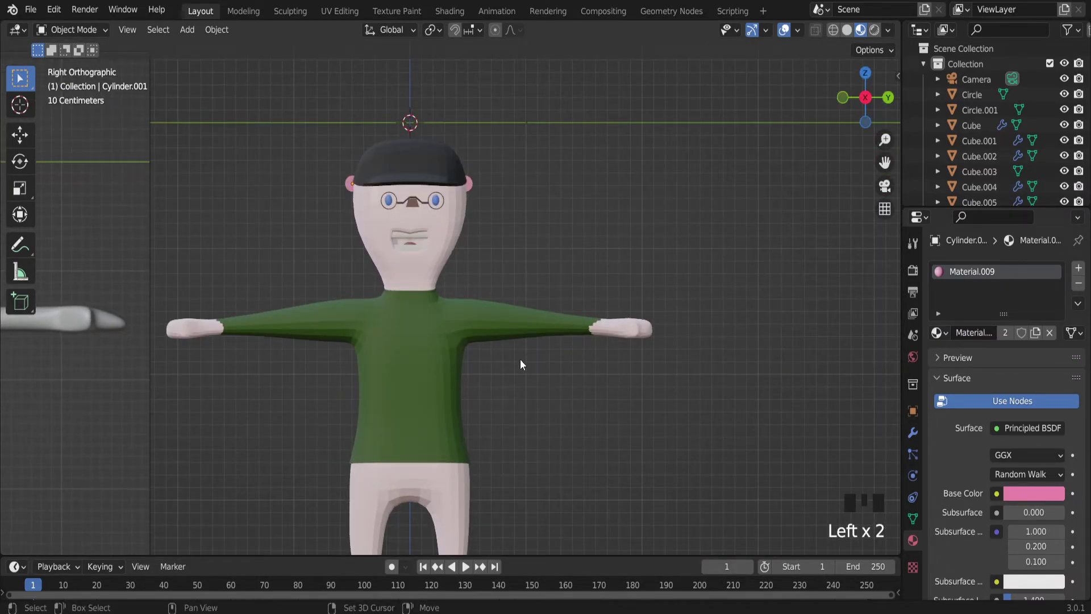
key(shift+a)
mouse_move(480, 305)
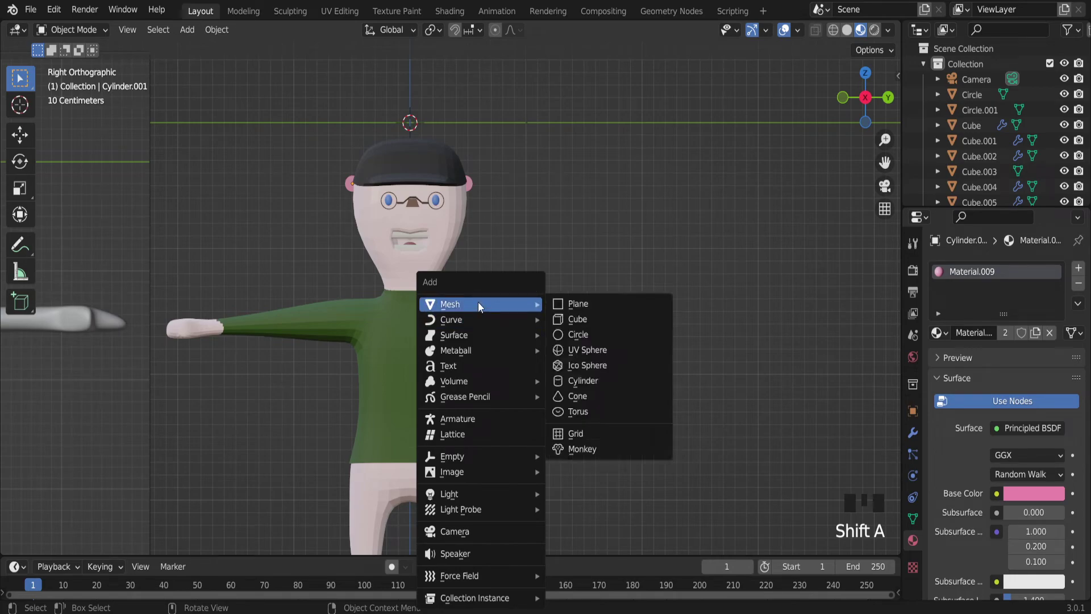
click(587, 349)
middle_drag(577, 347, 512, 261)
key(s)
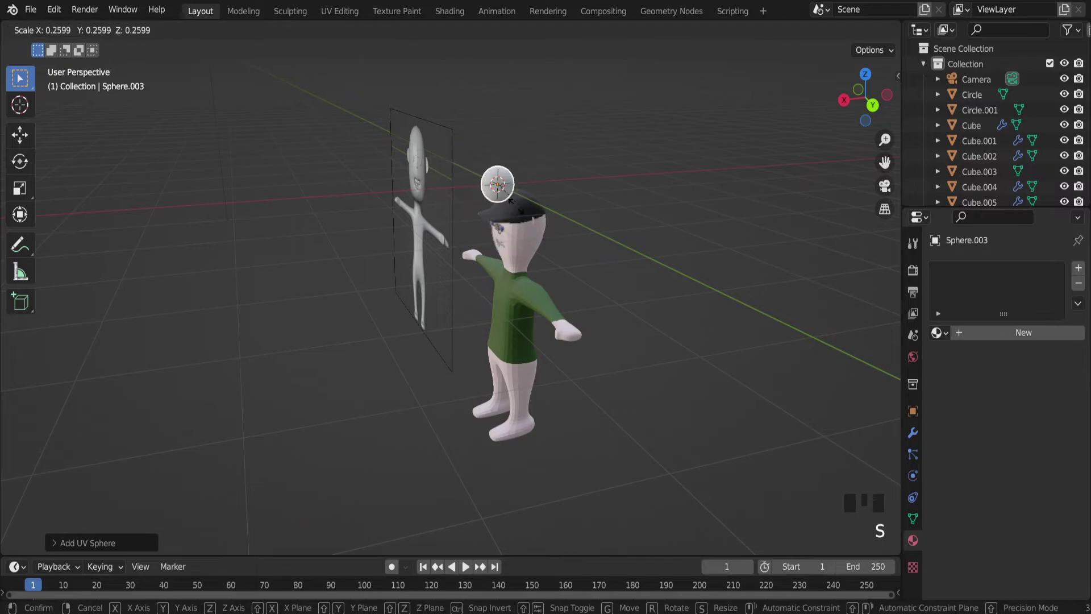
click(502, 193)
Lower the sphere along Z to the middle of the chest and shrink it to button size.
key(g)
key(z)
click(773, 227)
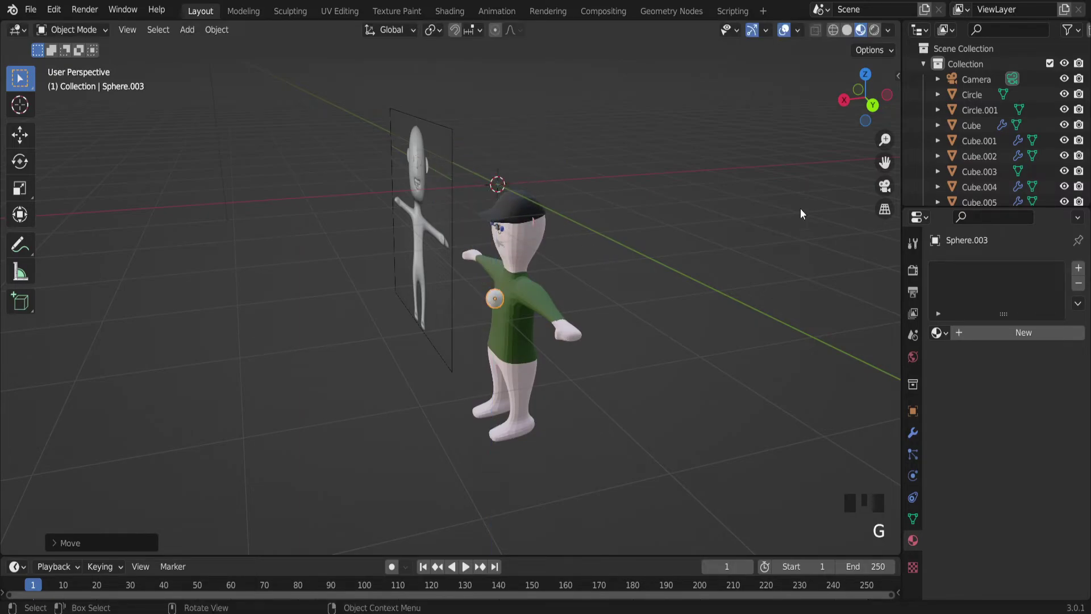
click(844, 100)
scroll(465, 292, up, 8)
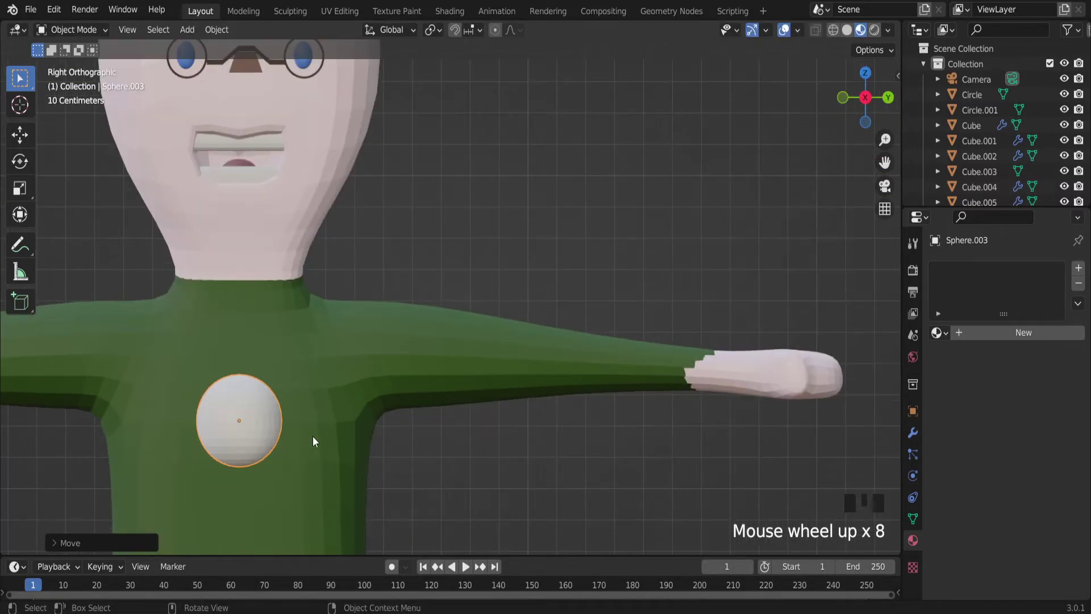
key(s)
click(251, 417)
Move the small sphere onto the front surface of the green shirt at chest height.
scroll(251, 424, up, 2)
mouse_move(251, 424)
middle_down()
mouse_move(156, 425)
mouse_move(254, 435)
middle_up()
key(g)
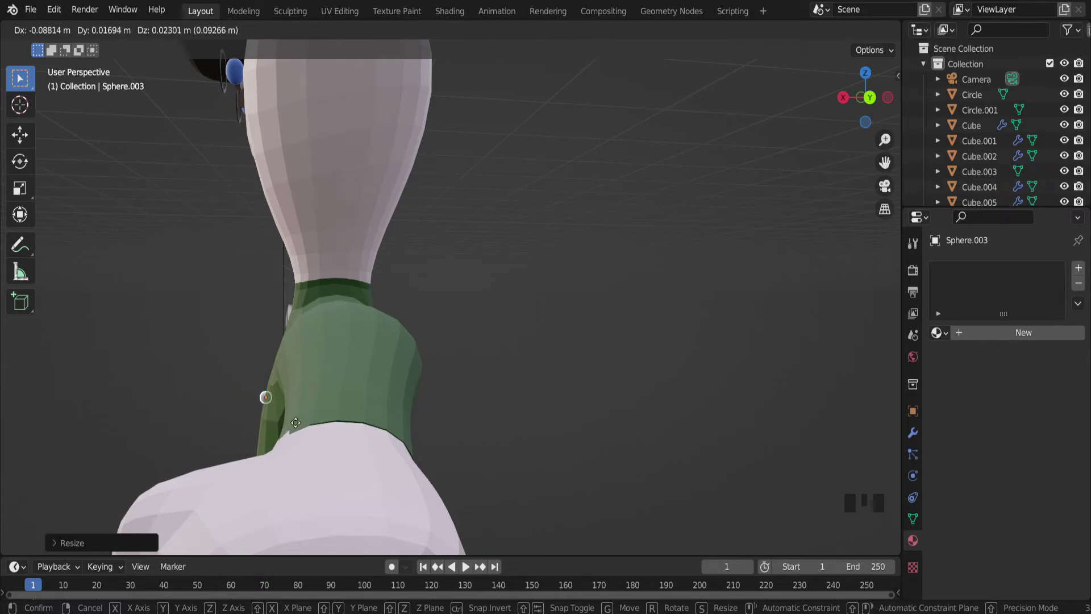
click(296, 423)
middle_drag(298, 423, 446, 410)
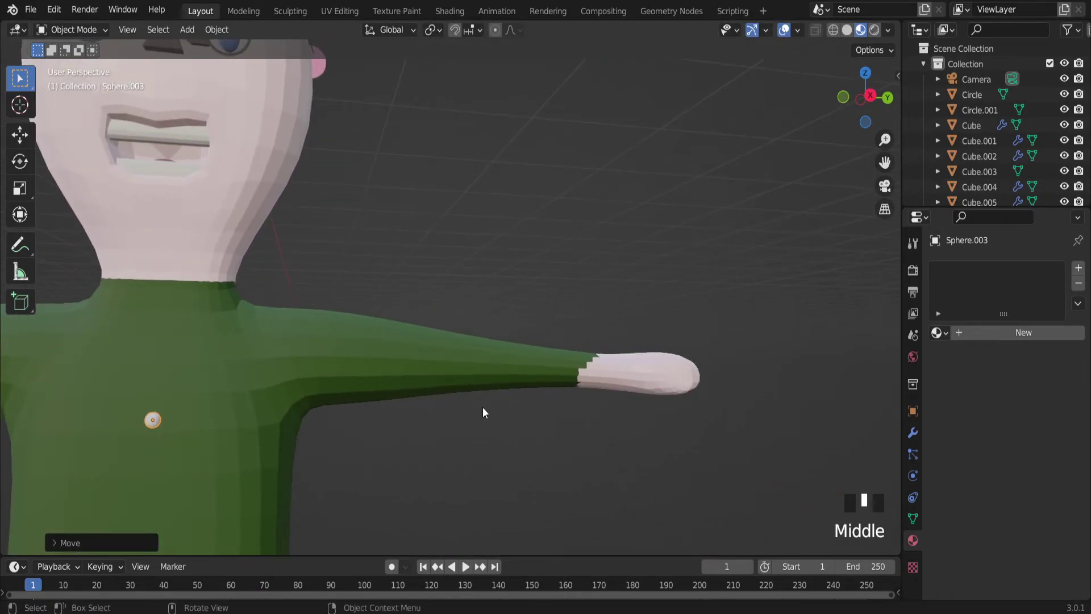
Give the button sphere a new material with a red base color.
scroll(485, 400, down, 5)
click(965, 332)
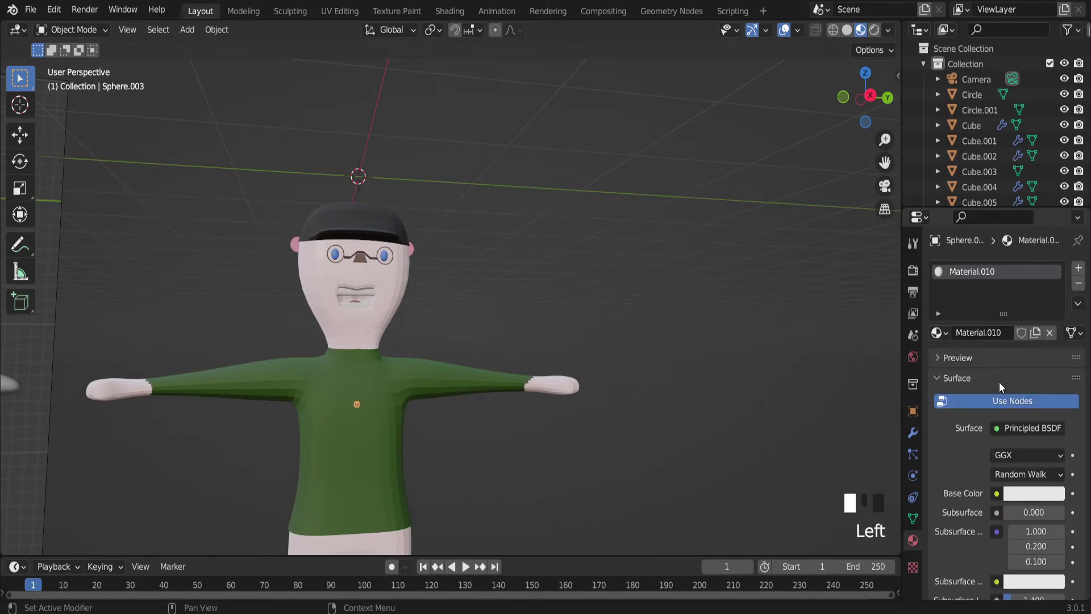
click(1037, 492)
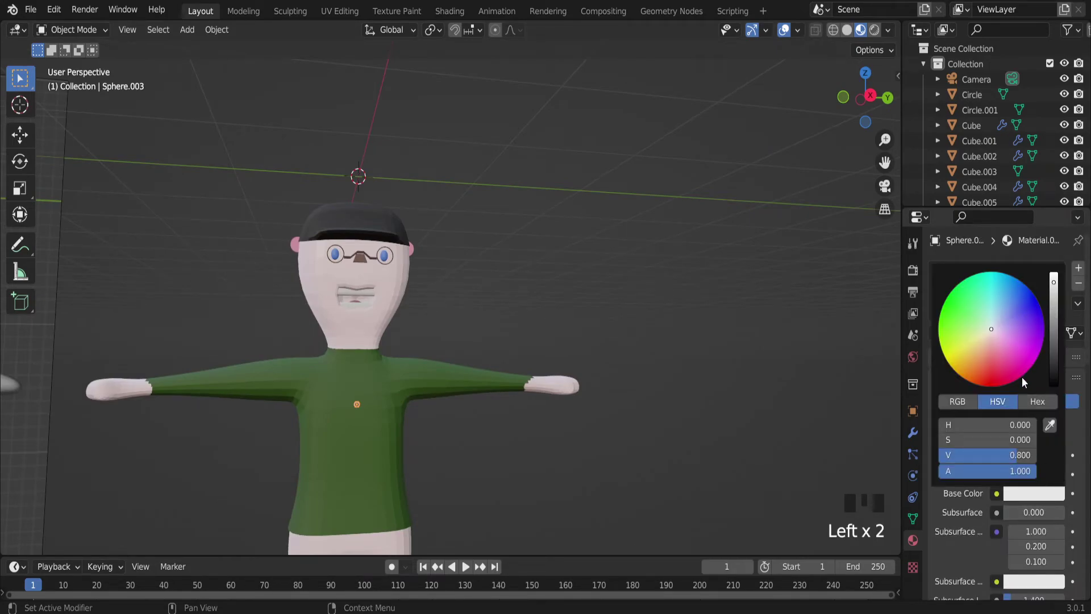
drag(962, 359, 986, 374)
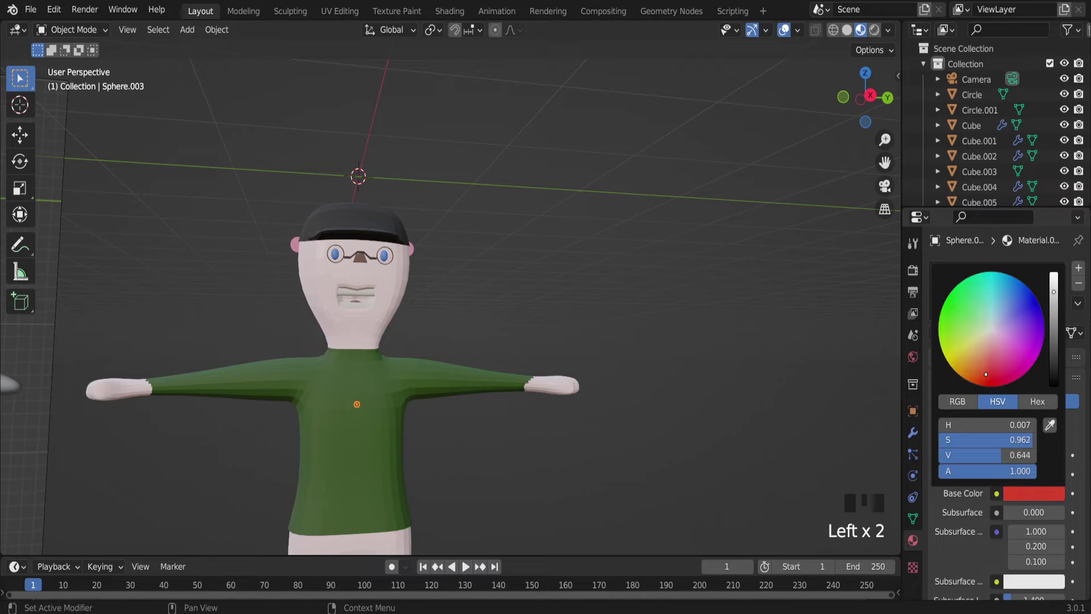
click(743, 450)
Add an Array modifier to the red button and set its relative X offset to 0.
scroll(379, 414, up, 2)
click(347, 399)
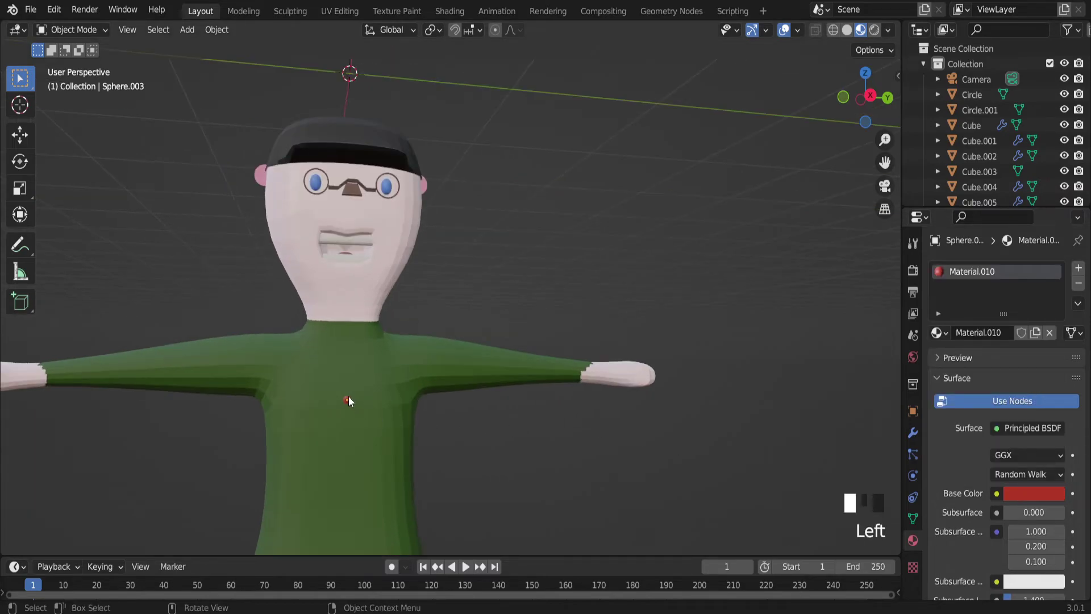
click(871, 96)
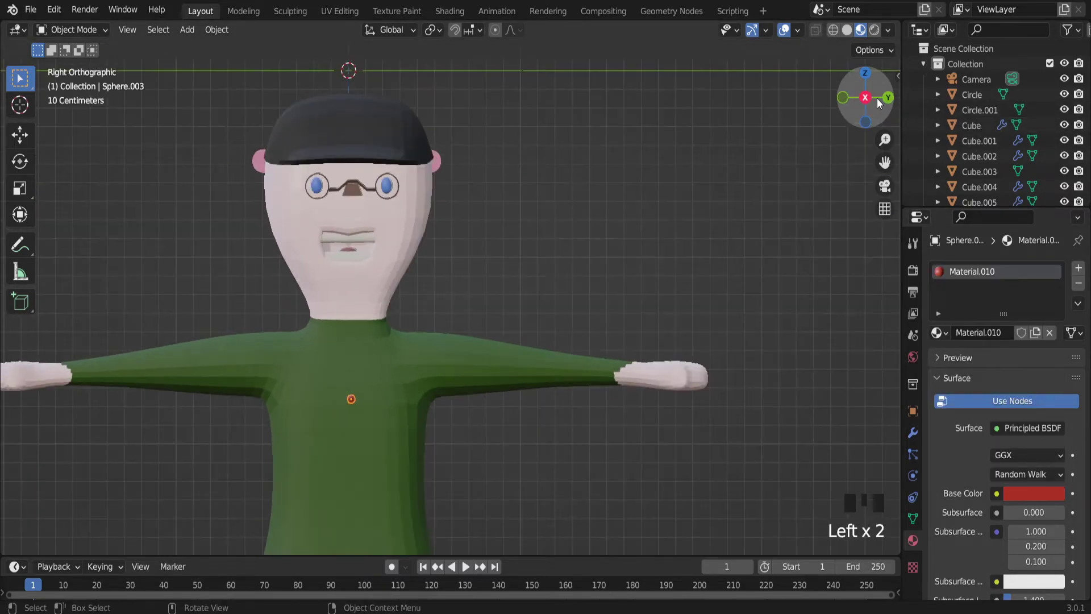
scroll(419, 477, down, 3)
scroll(419, 478, down, 2)
scroll(925, 429, up, 2)
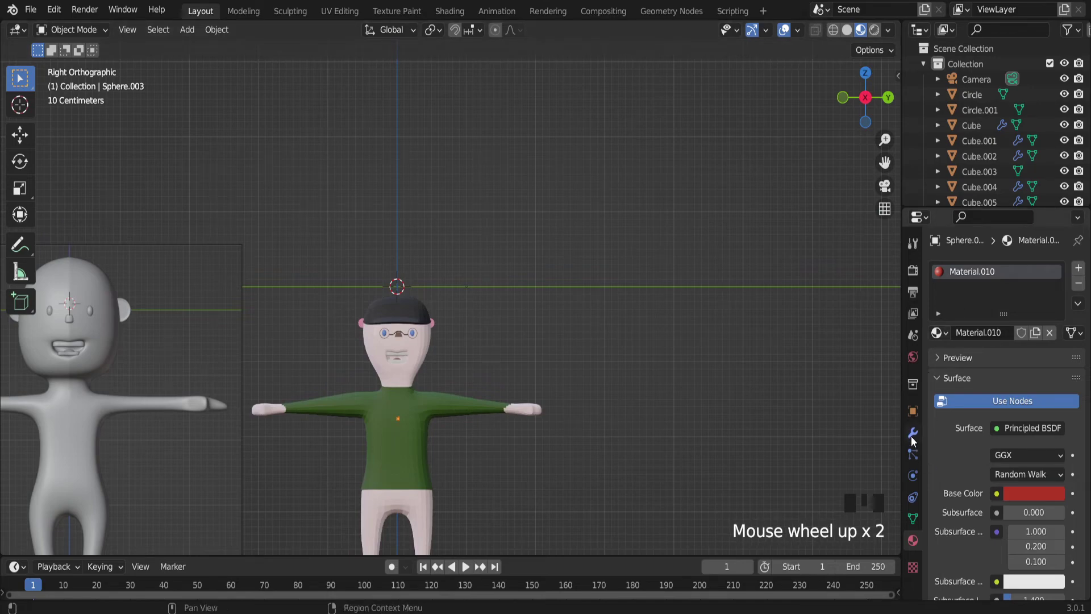
click(912, 433)
click(1020, 266)
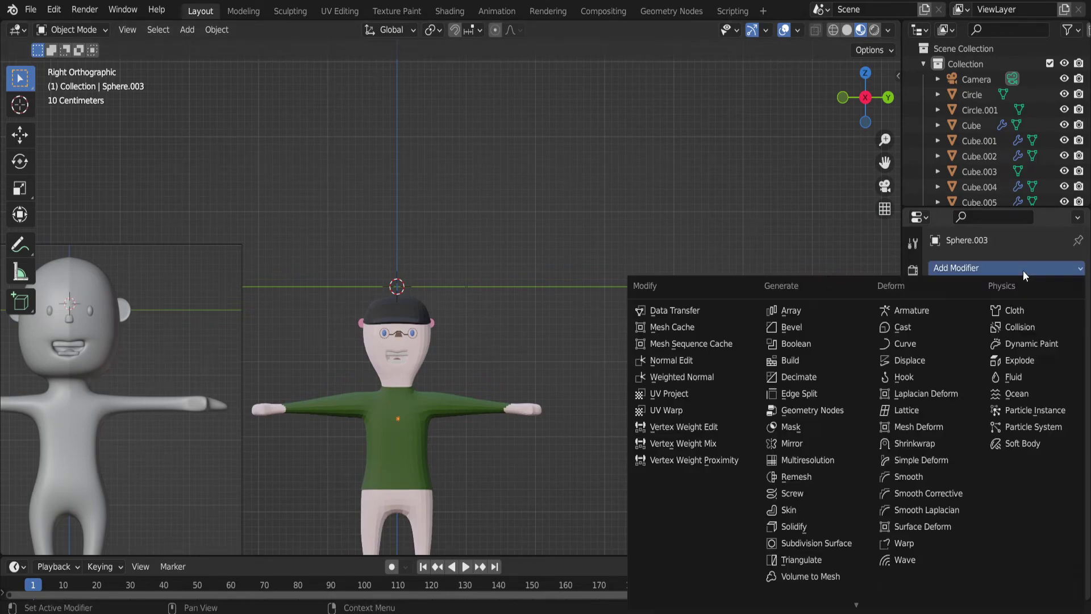
click(835, 313)
click(1050, 381)
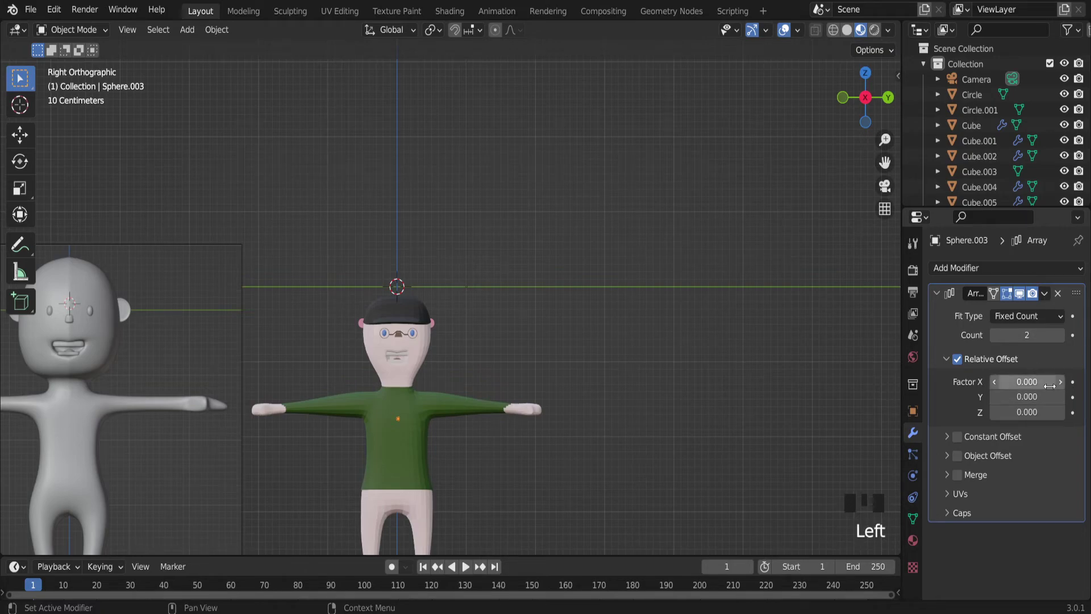
Try offsetting the button copies along Y and return the relative Y offset to 0.
click(1060, 397)
click(1059, 397)
click(1059, 397)
click(1059, 396)
drag(1032, 396, 1068, 397)
click(1036, 398)
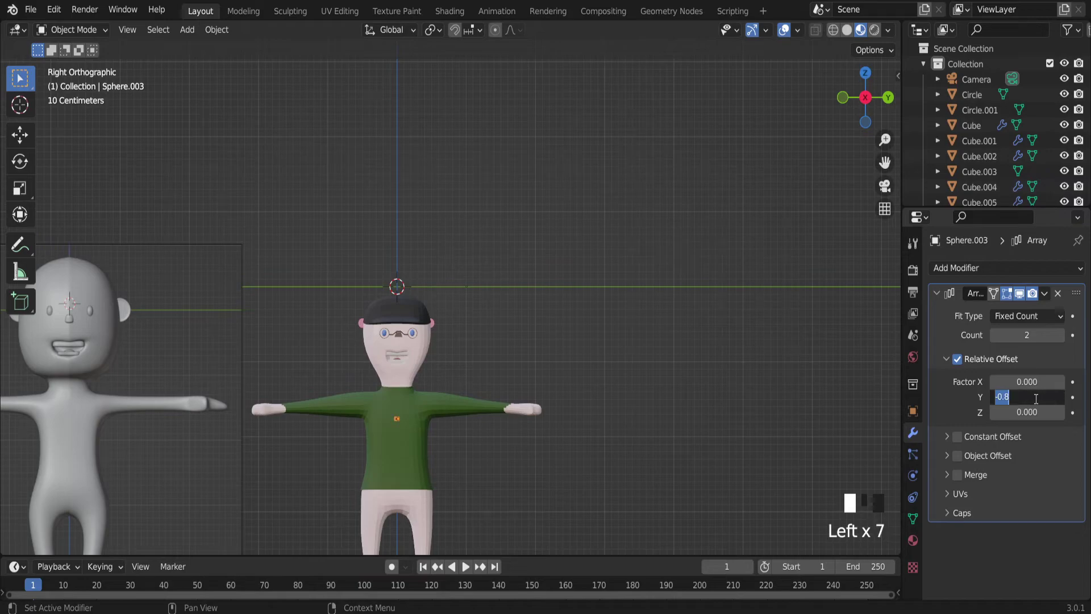
Set the array's relative Z offset to -4.3 and its count to 5.
click(1028, 410)
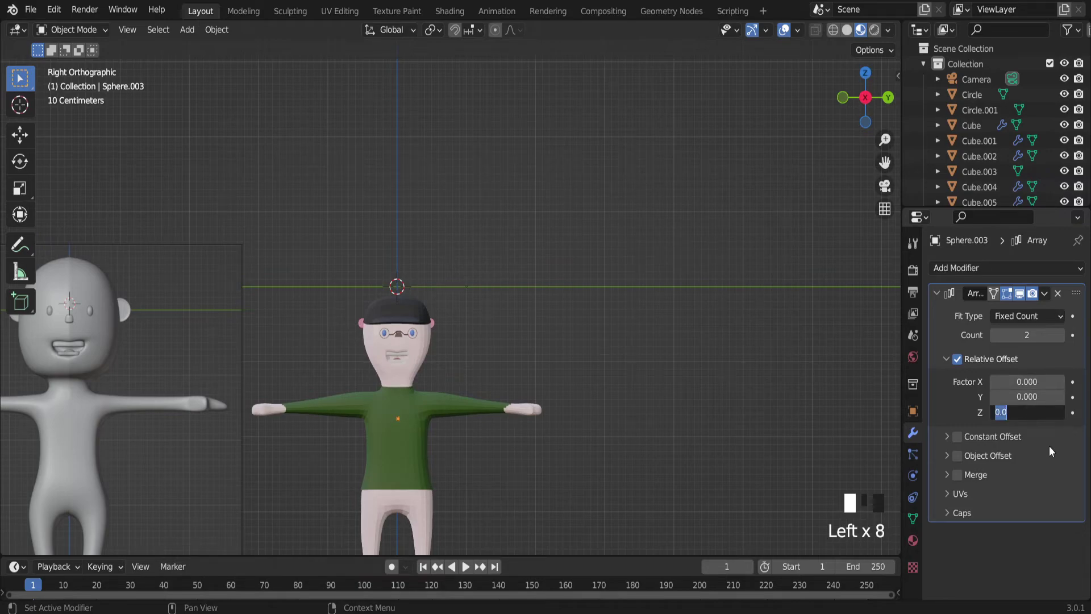
mouse_move(1026, 411)
mouse_down()
mouse_move(1056, 411)
mouse_move(1029, 412)
mouse_up()
click(1058, 335)
click(1058, 335)
click(1058, 335)
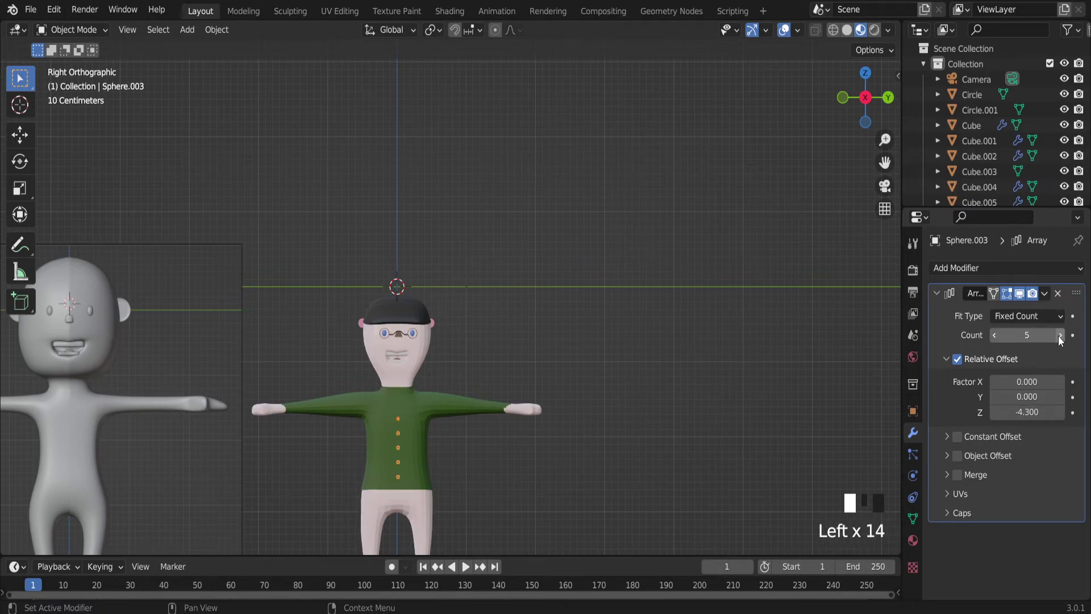
Move the button column up toward the neck and set the array count to 6.
scroll(393, 431, up, 3)
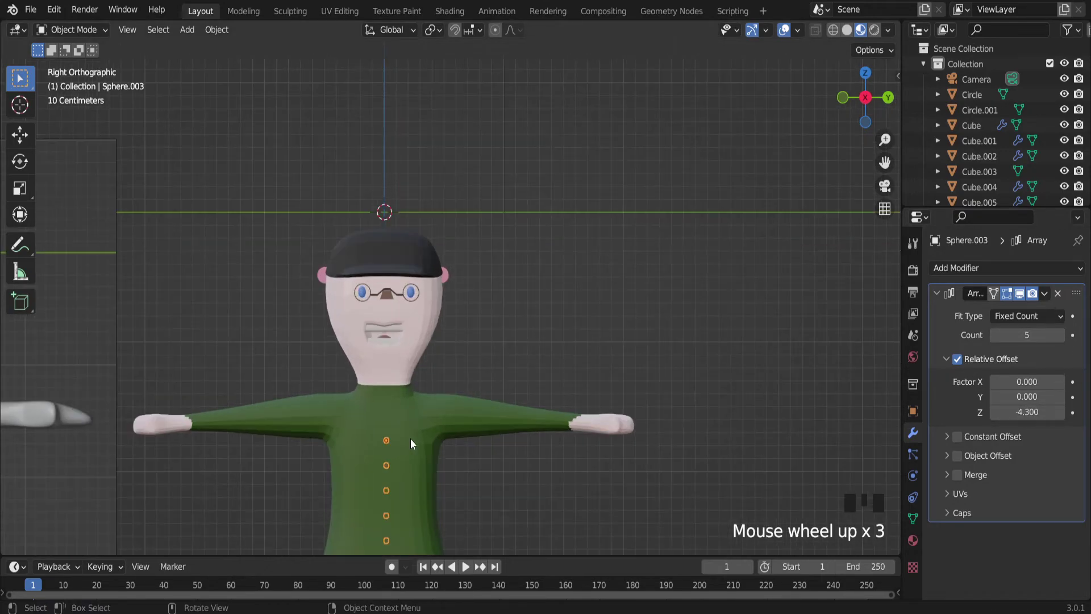
key(g)
click(405, 411)
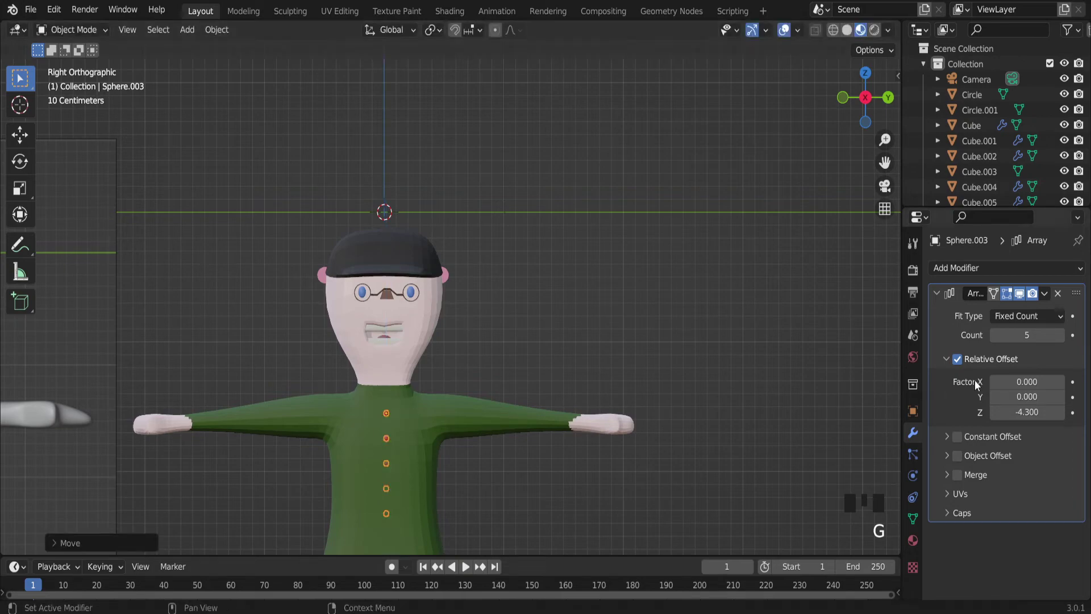
click(1057, 335)
click(541, 462)
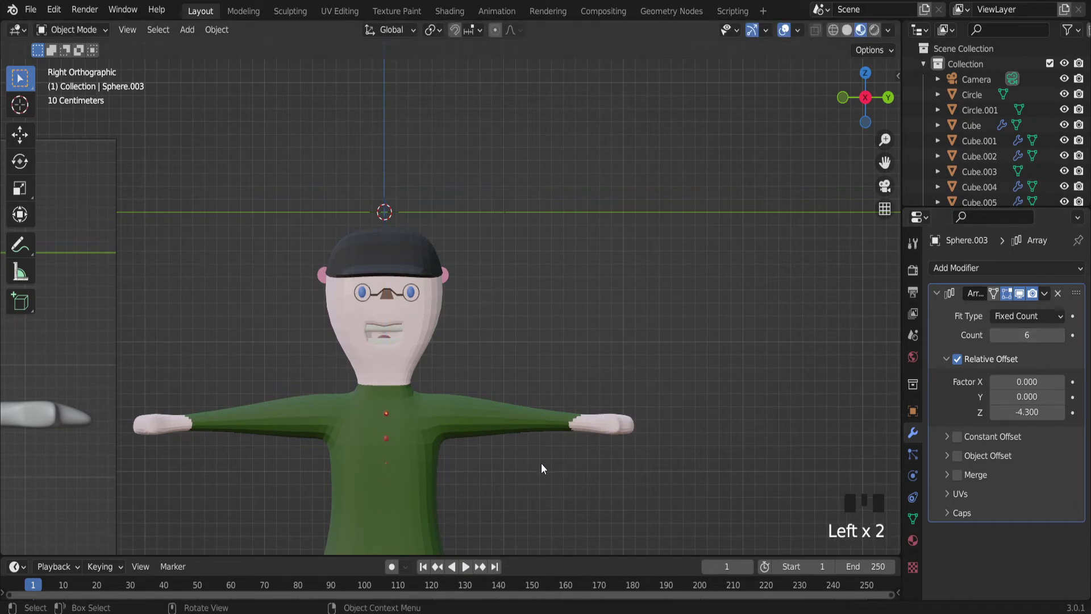
Select the button column and view the character from the side.
scroll(534, 445, down, 3)
scroll(400, 404, up, 5)
click(415, 424)
click(409, 422)
middle_drag(407, 421, 469, 496)
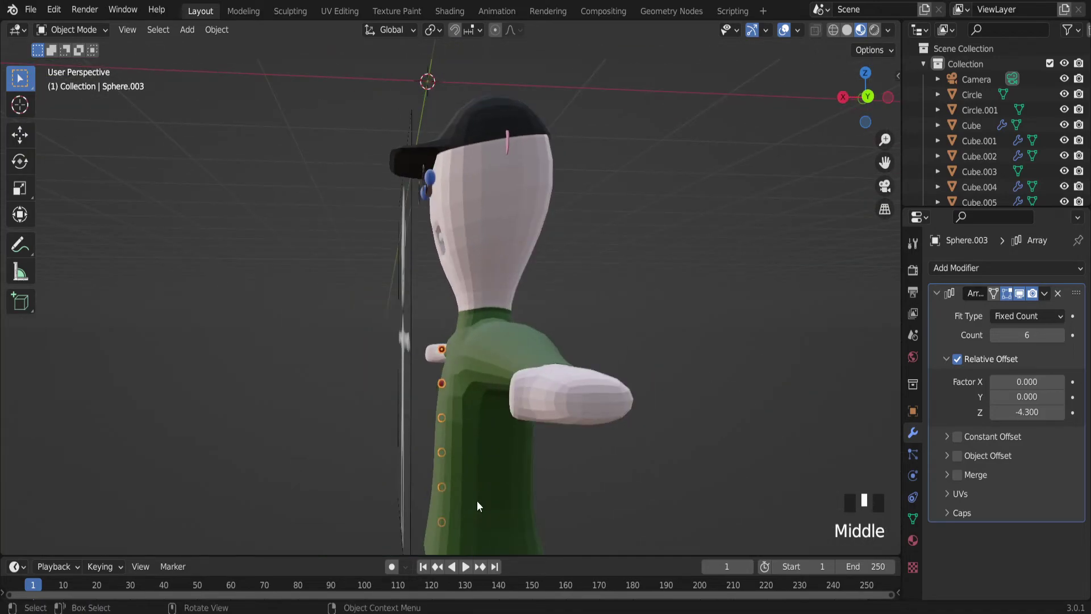
key(r)
key(x)
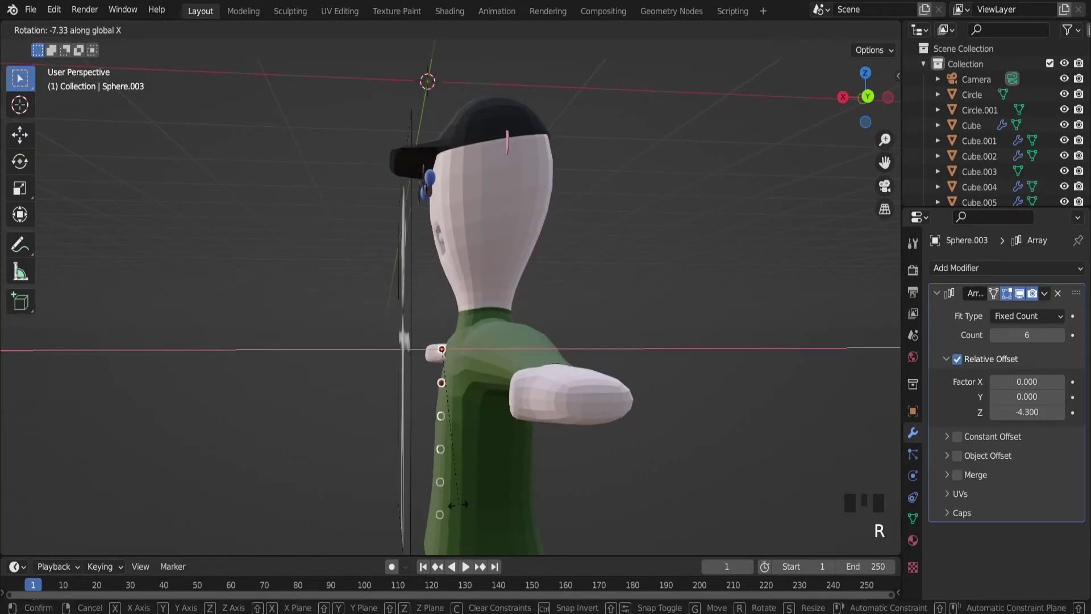
right_click(458, 503)
Rotate the button column slightly about the global Y axis so its lower end tilts forward.
key(r)
key(y)
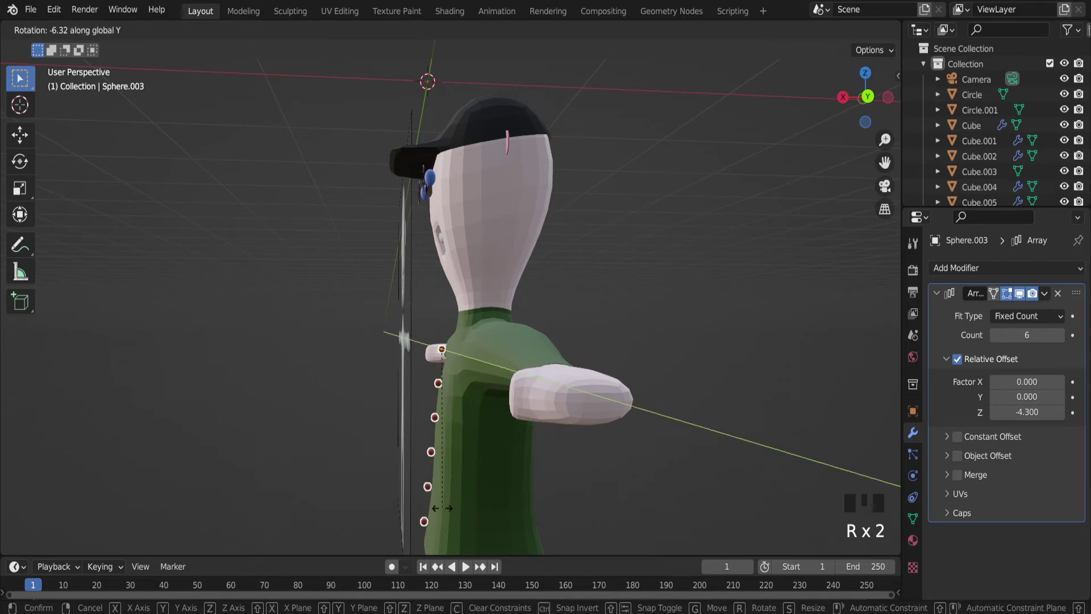
click(449, 509)
middle_drag(449, 509, 521, 449)
click(520, 449)
Select the button column and move it along X until the top button touches the shirt.
scroll(520, 449, up, 6)
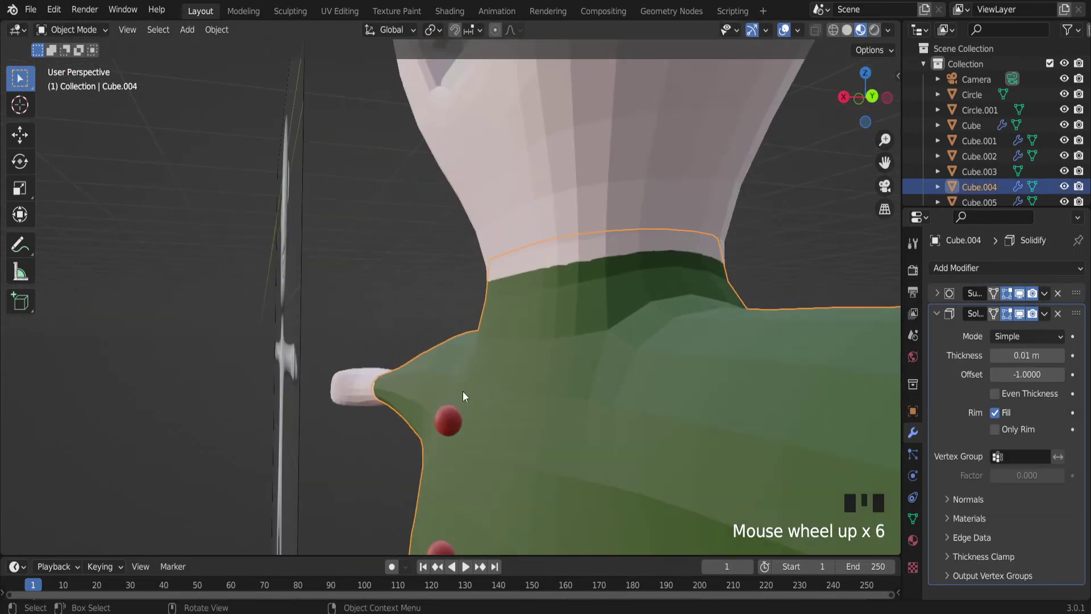
click(452, 418)
middle_drag(453, 418, 465, 445)
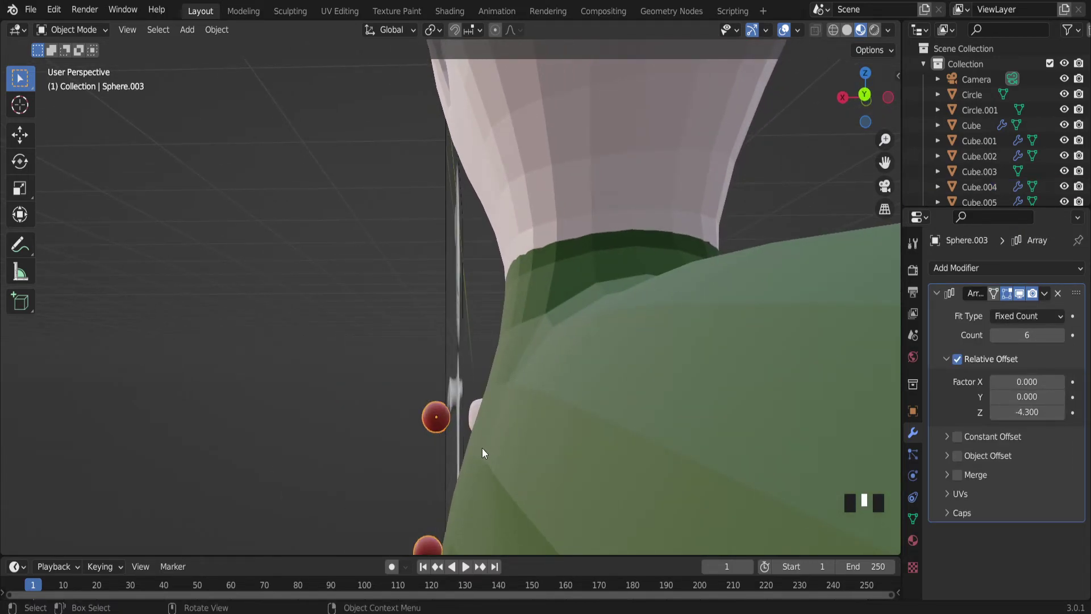
key(g)
key(x)
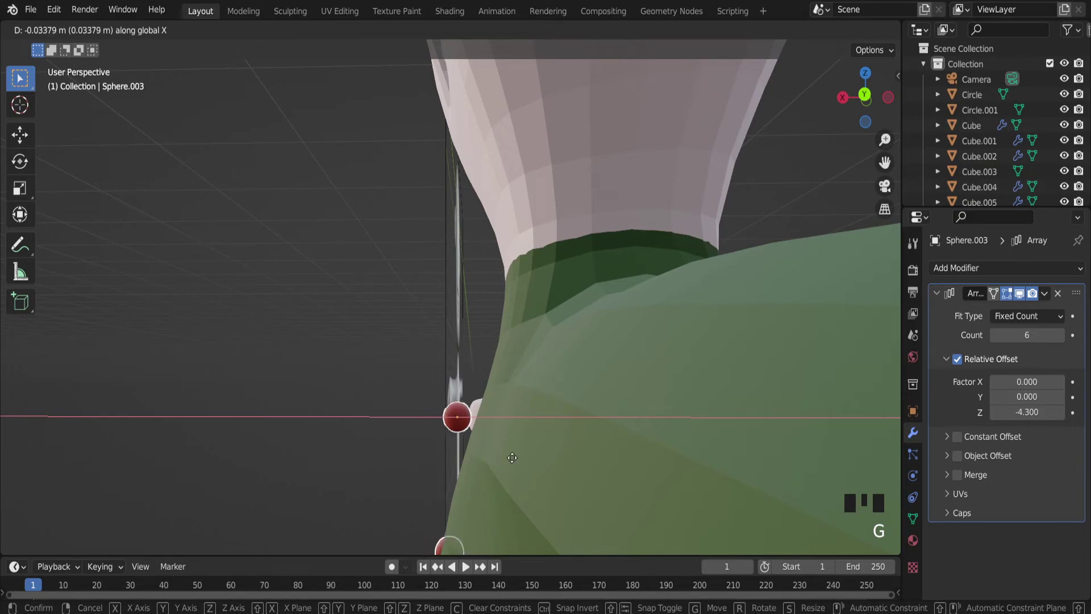
click(524, 465)
Tilt the button column further forward about the Y axis to match the slope of the upper chest.
scroll(527, 468, down, 5)
key(r)
key(y)
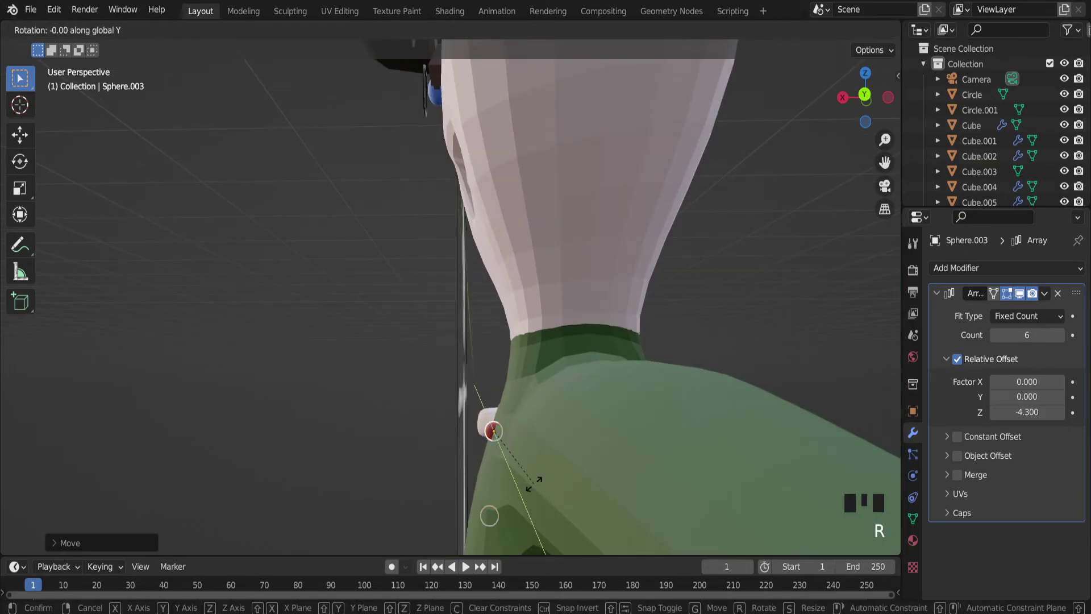
click(517, 486)
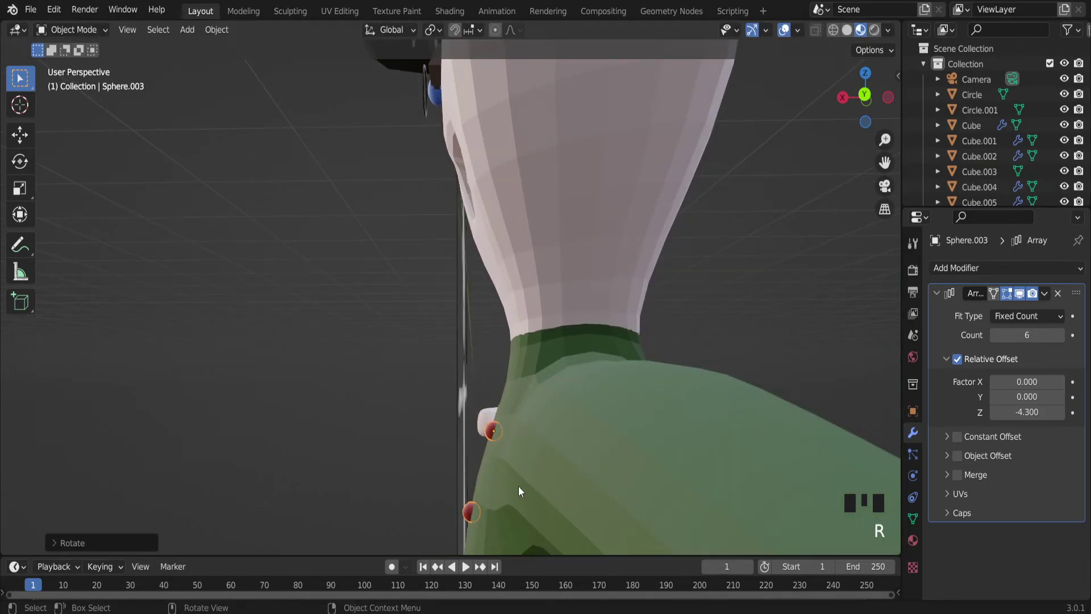
Reselect the button column and rotate it back about Y so all six buttons follow the shirt front.
scroll(519, 486, down, 12)
scroll(518, 520, up, 5)
scroll(519, 520, down, 3)
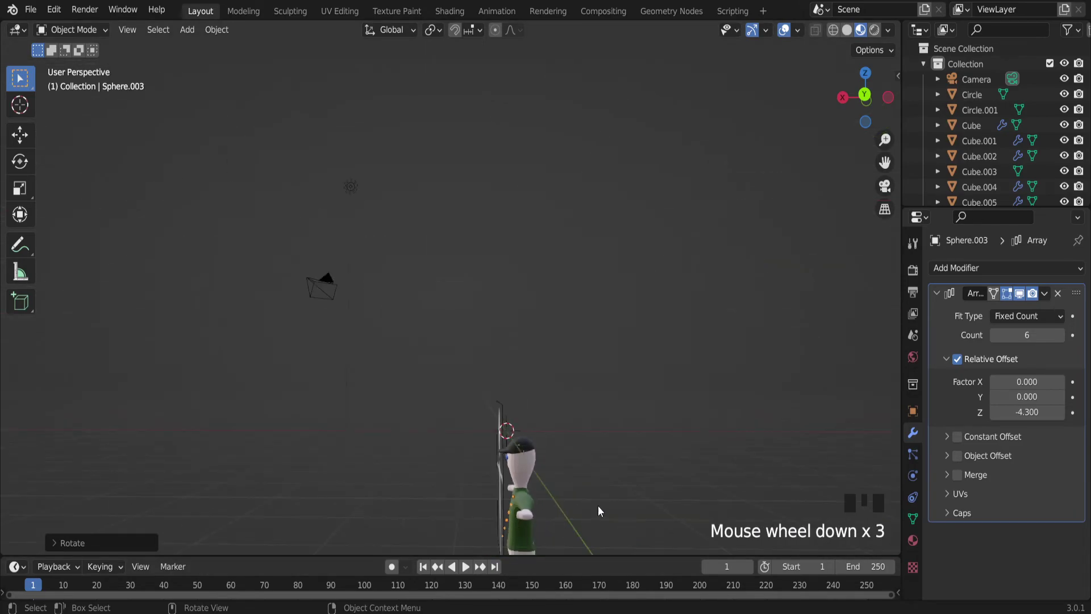
click(595, 506)
drag(885, 162, 884, 87)
scroll(520, 452, up, 9)
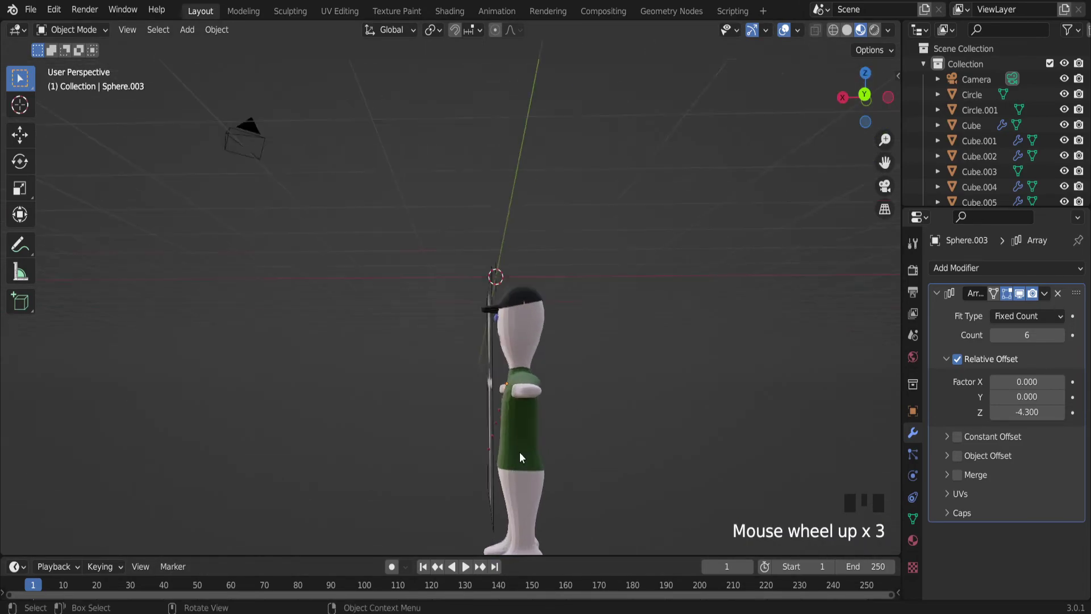
scroll(482, 424, down, 2)
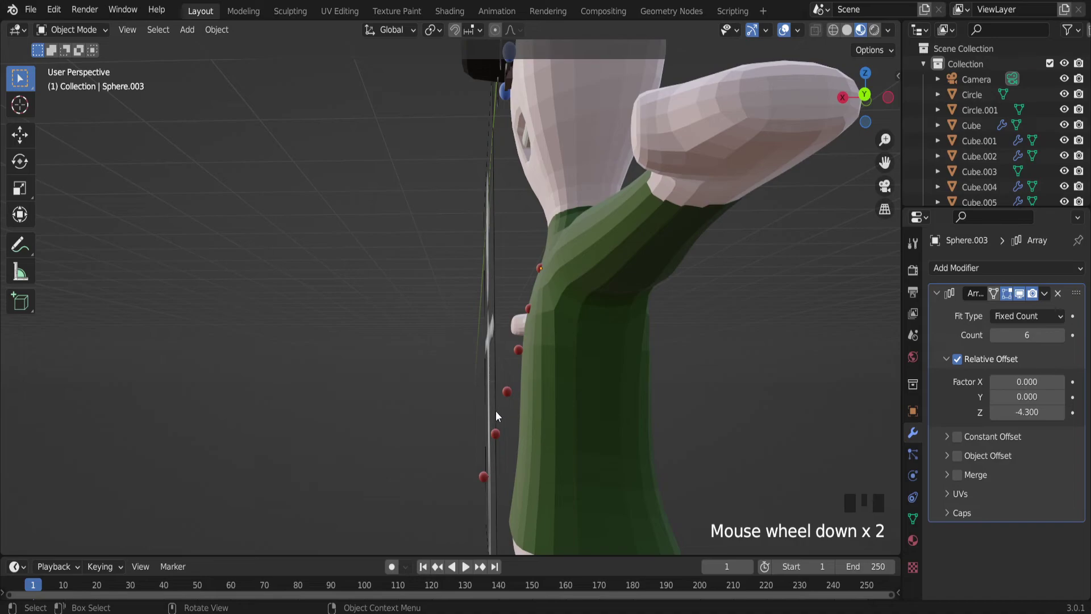
click(509, 392)
key(r)
key(y)
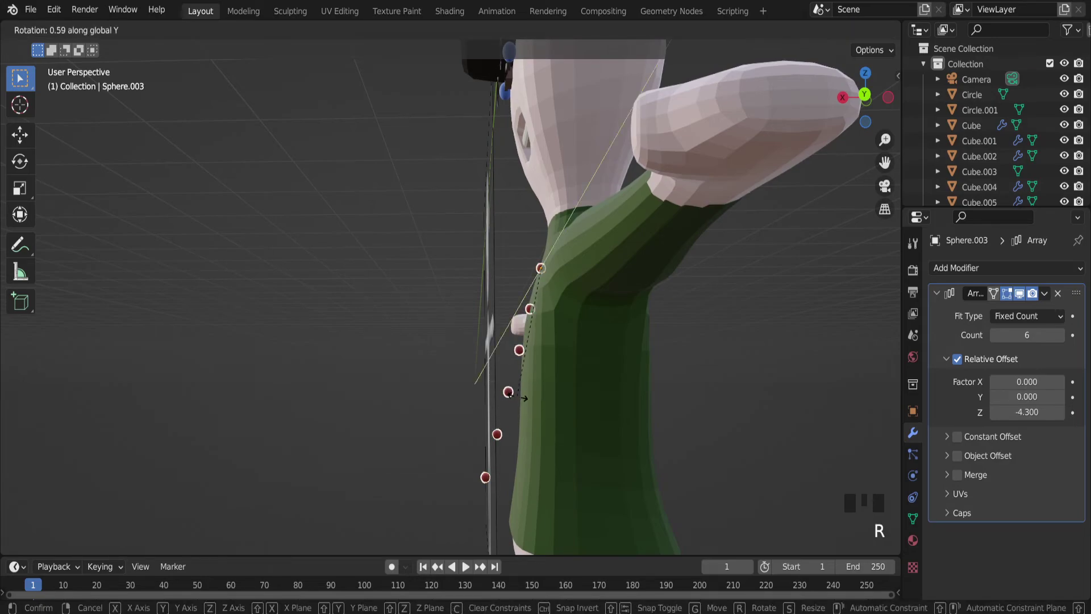
click(532, 402)
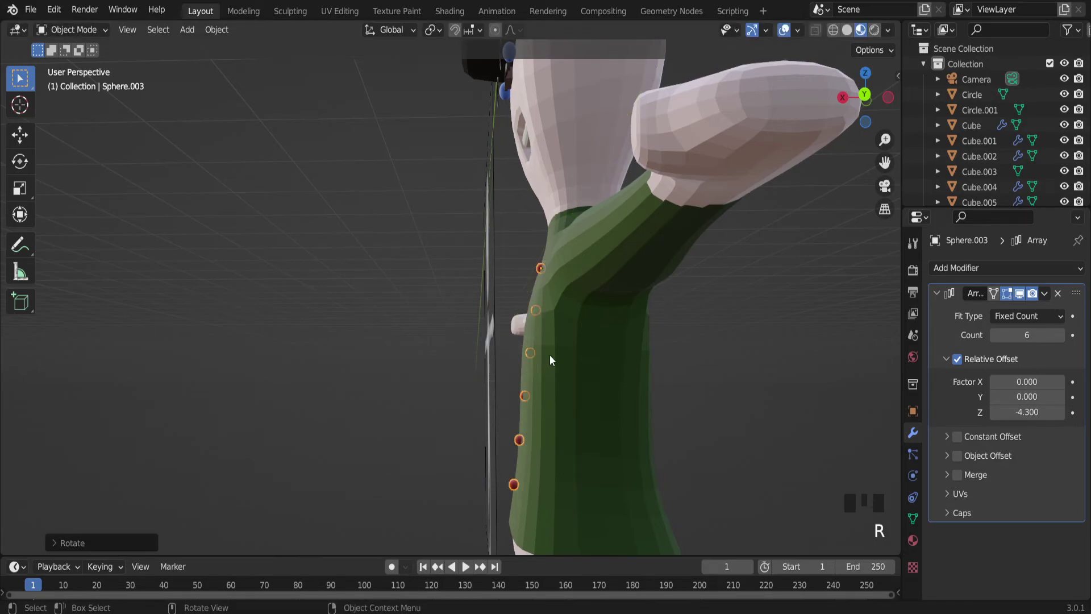
key(g)
key(y)
key(Escape)
Remove the Array modifier from the button column so only the top button stays on the shirt.
middle_drag(563, 391, 713, 385)
scroll(553, 373, down, 2)
middle_drag(554, 372, 652, 378)
scroll(601, 328, up, 3)
middle_drag(601, 329, 590, 364)
scroll(582, 397, down, 3)
scroll(560, 405, up, 5)
scroll(560, 408, down, 3)
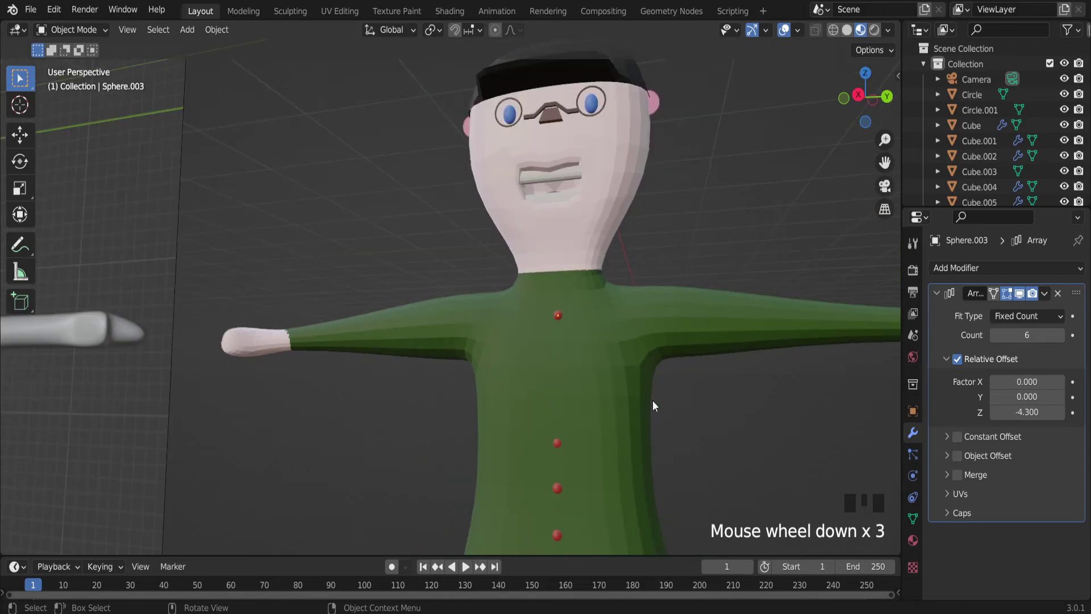
click(1056, 294)
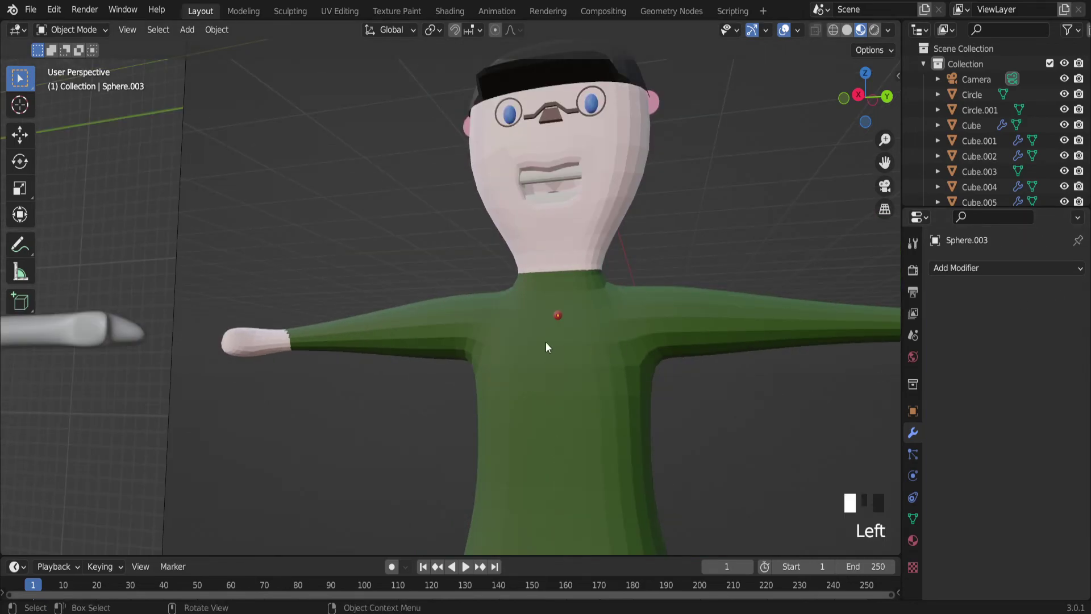
Select the top button and duplicate it twice down the shirt front along the Z axis.
click(559, 318)
click(555, 316)
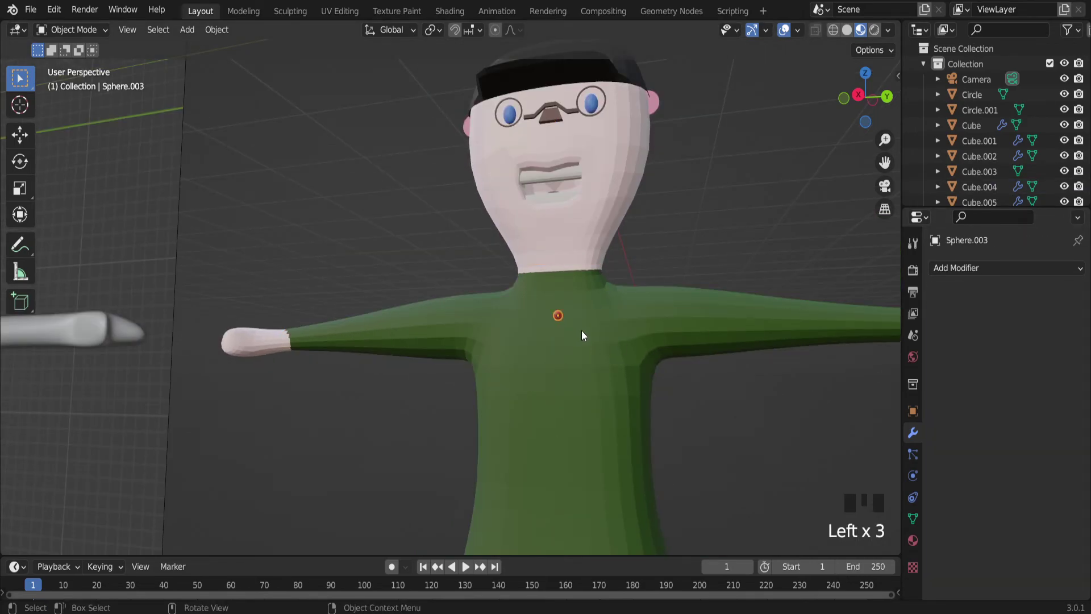
key(shift+d)
key(z)
click(571, 376)
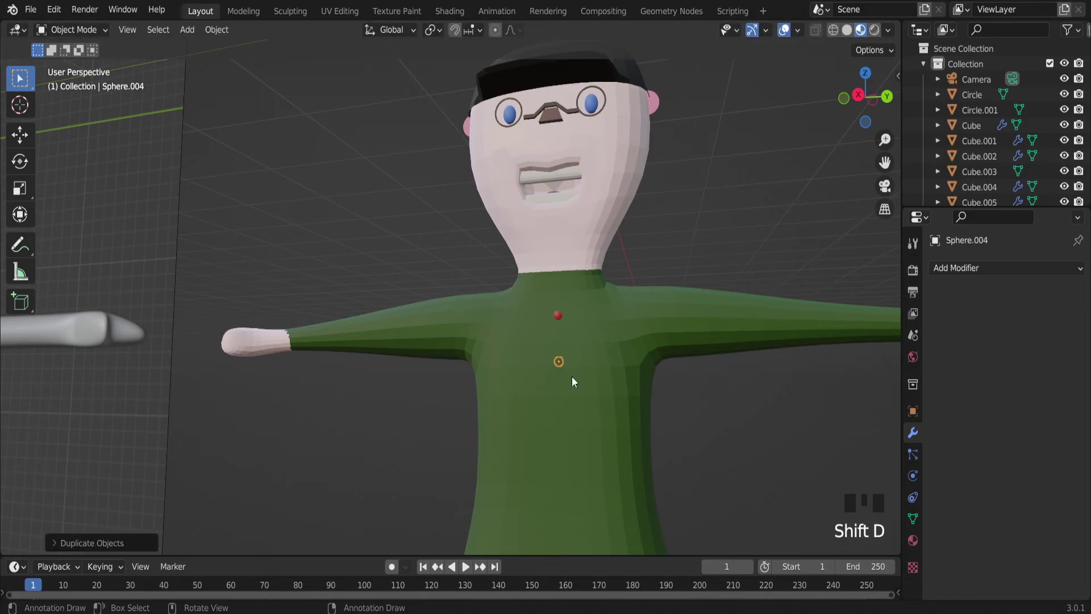
key(shift+d)
key(z)
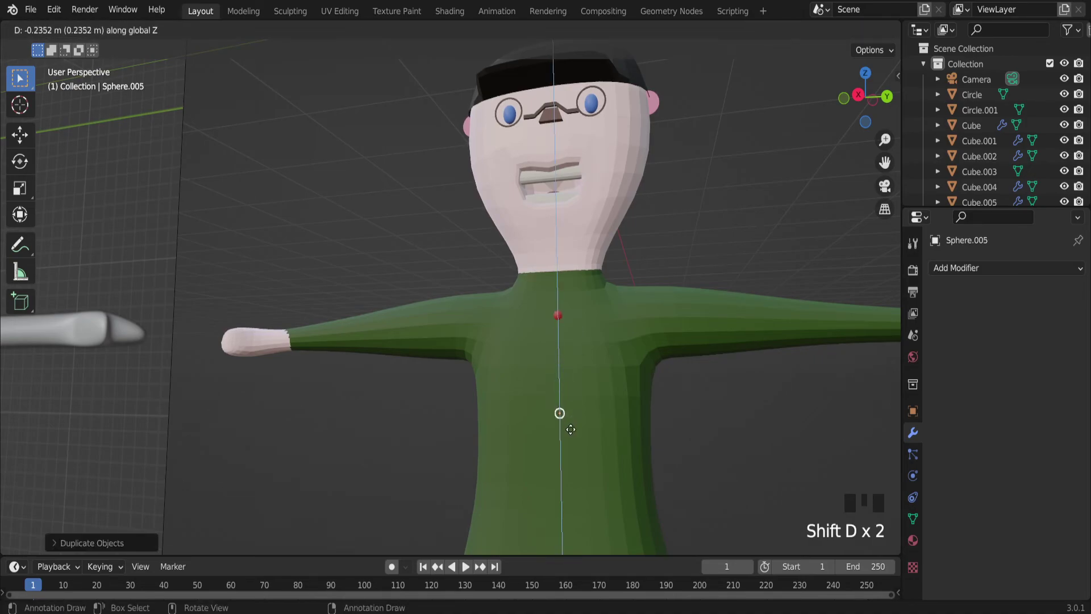
click(571, 446)
Move the lowest button forward along X until it sits on the shirt surface.
middle_drag(572, 448, 425, 449)
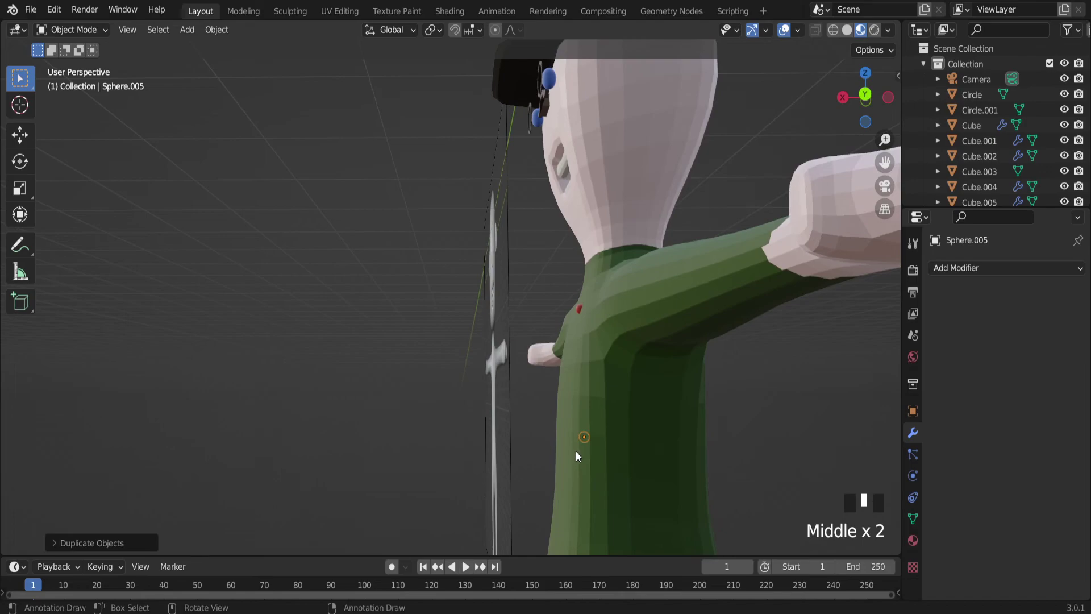
key(g)
key(x)
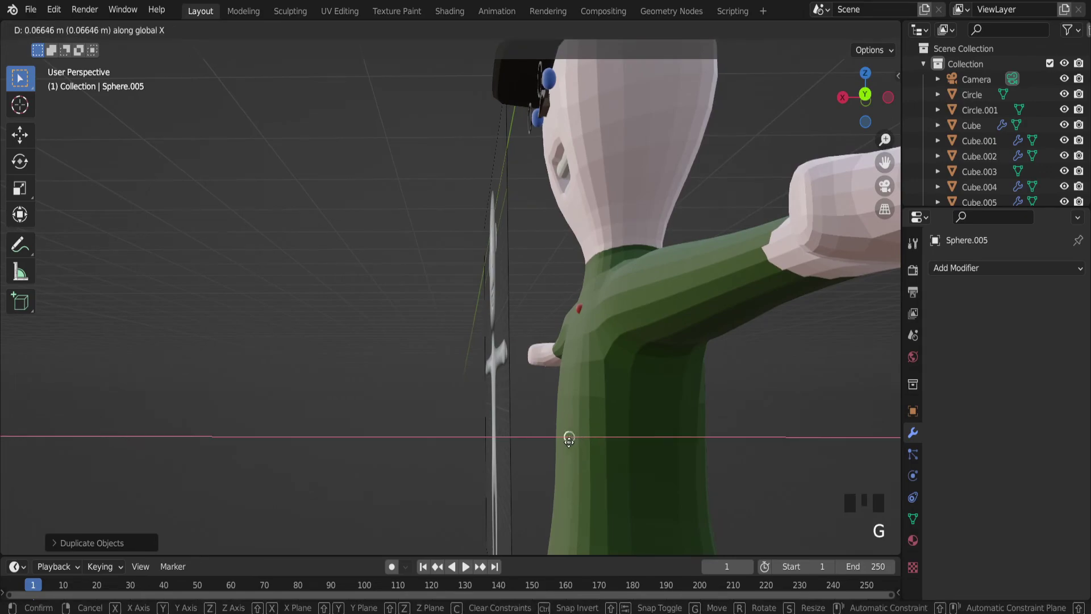
click(565, 442)
Switch the viewport to wireframe and select the second button hidden inside the chest.
middle_drag(585, 396, 611, 406)
key(z)
key(z)
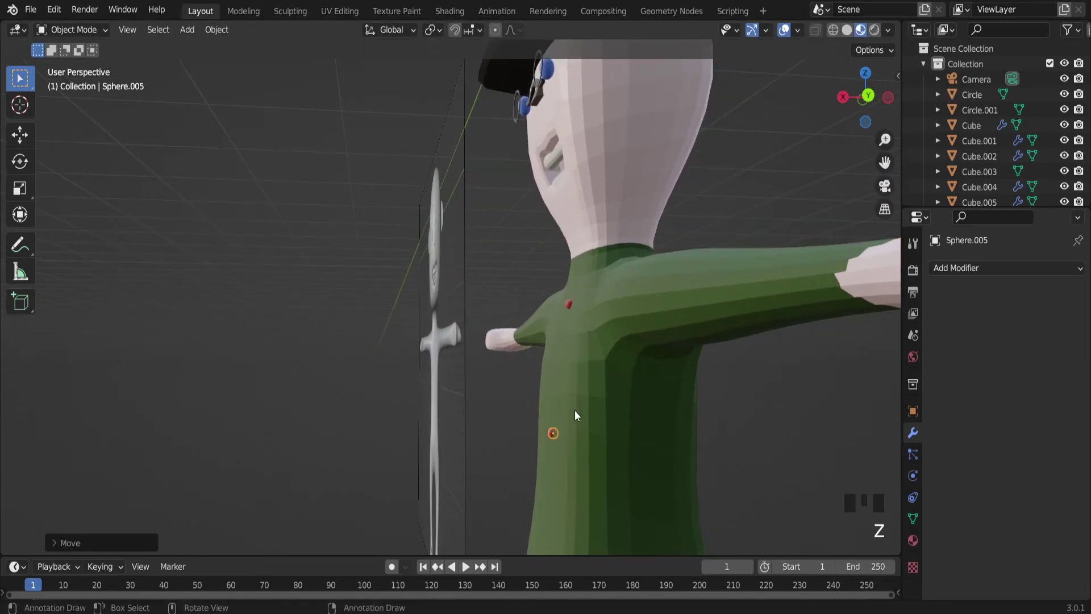
click(466, 407)
scroll(601, 400, up, 2)
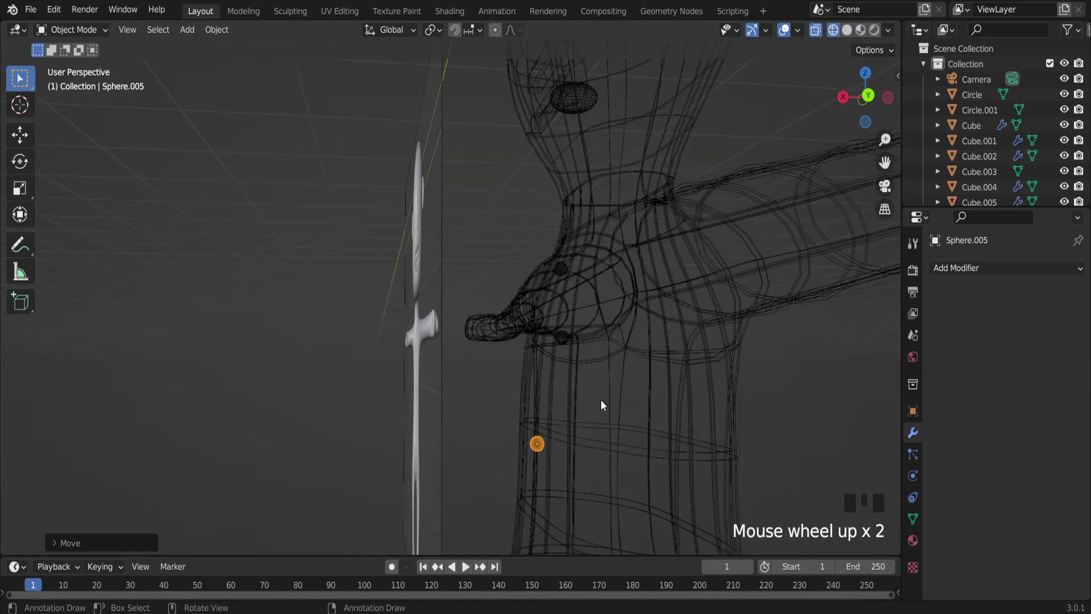
click(563, 342)
click(562, 337)
click(566, 341)
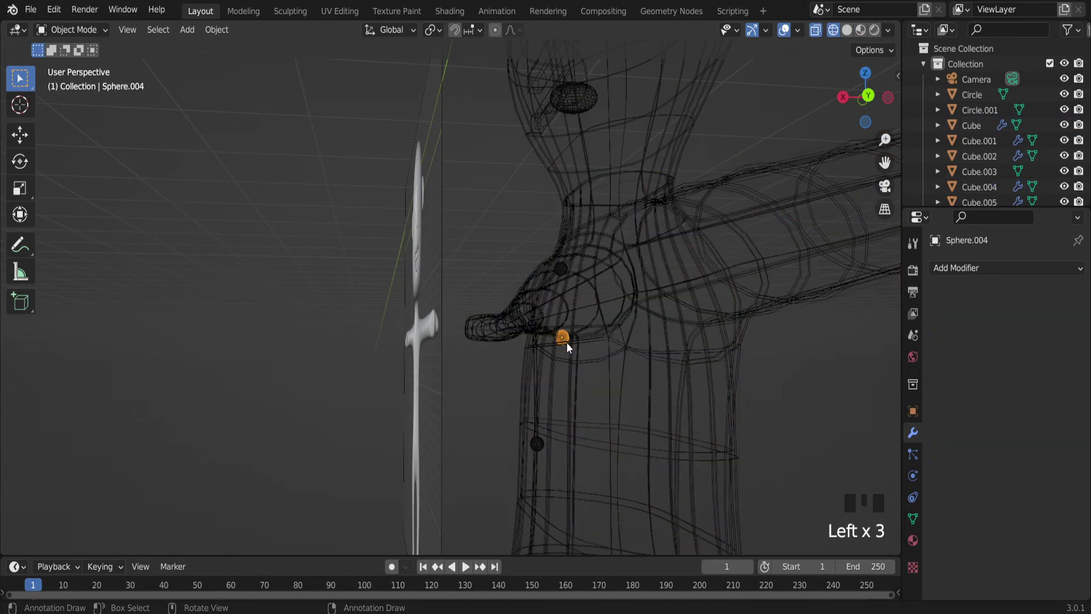
Return to solid shading and move the second button forward along X onto the shirt surface.
key(z)
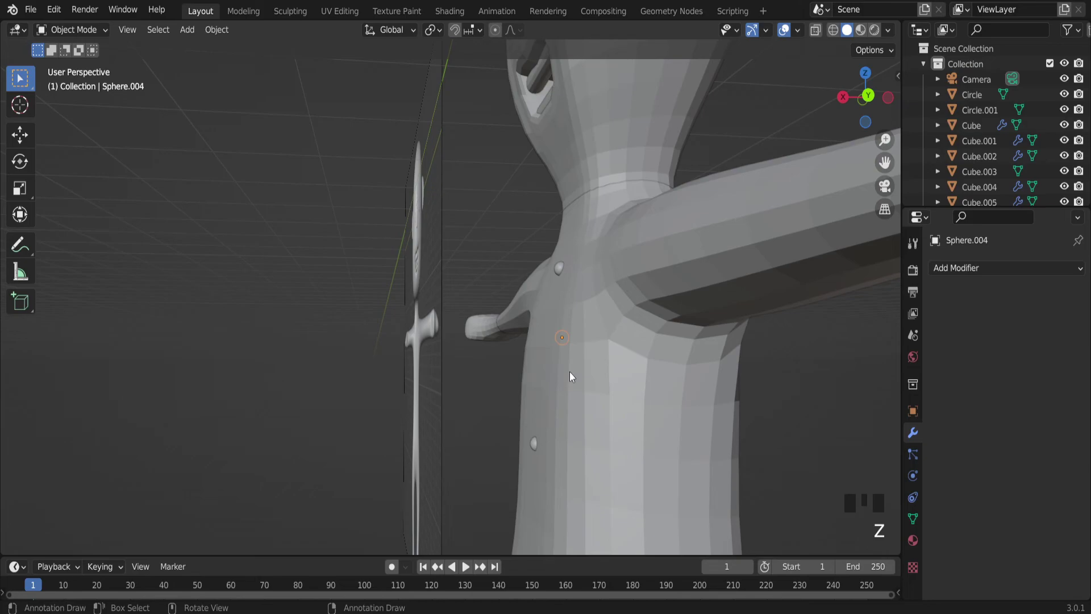
key(g)
key(x)
click(553, 369)
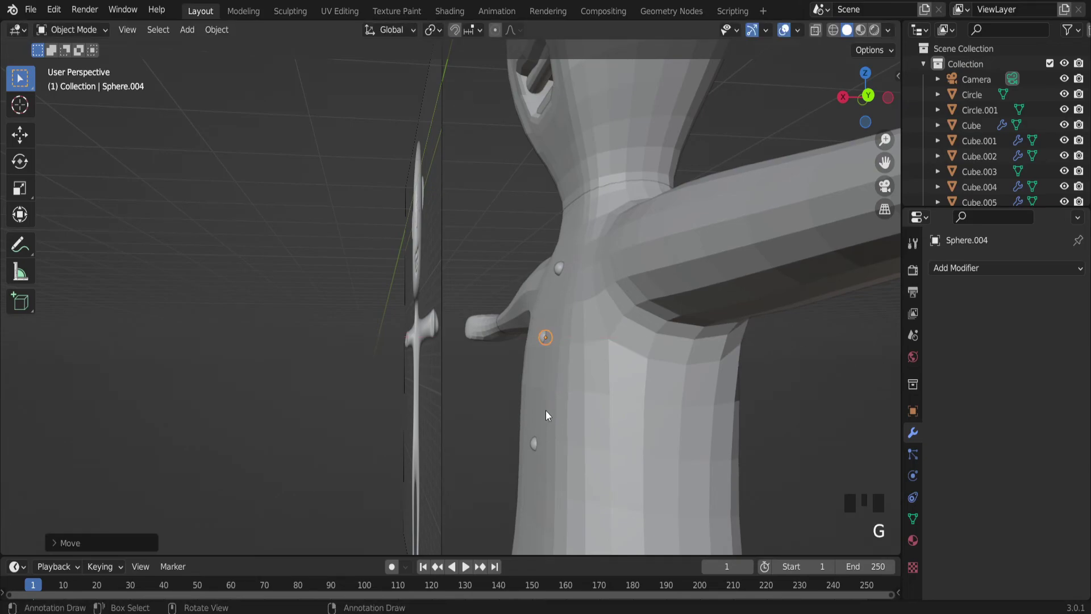
Duplicate the third button and place the copy below it as the fourth button.
click(534, 446)
scroll(537, 455, down, 3)
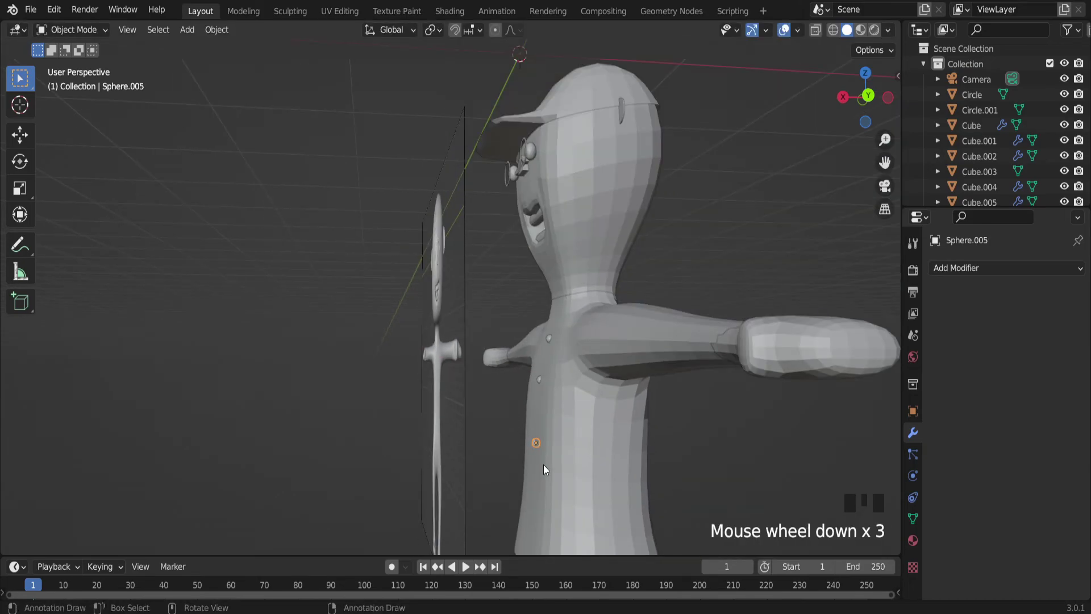
key(shift+d)
click(536, 514)
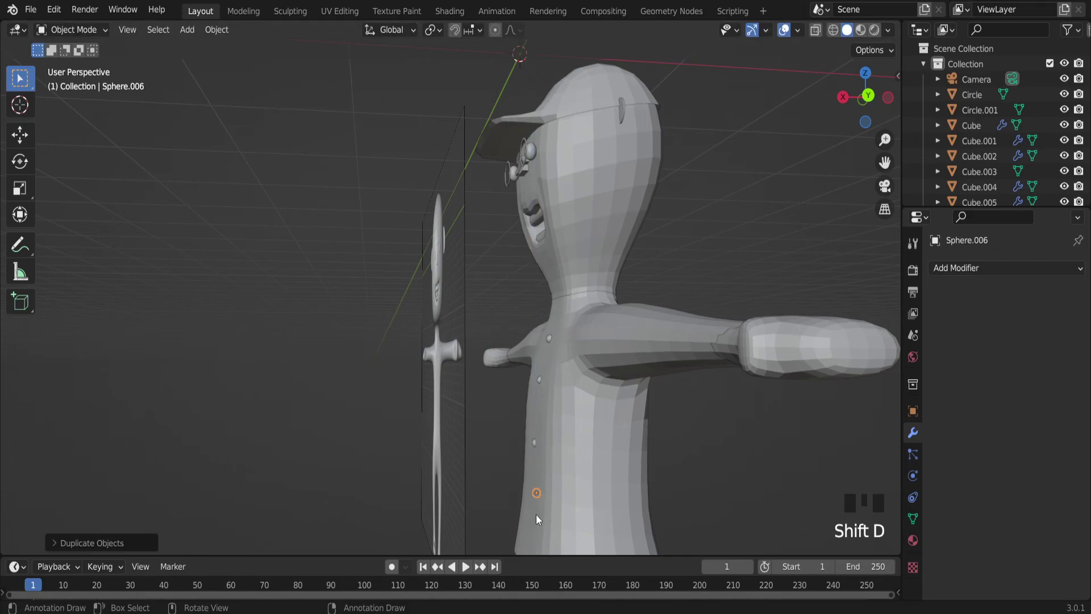
Switch the viewport back to Material Preview shading with the shirt front in view.
middle_drag(550, 509, 687, 485)
scroll(835, 214, down, 2)
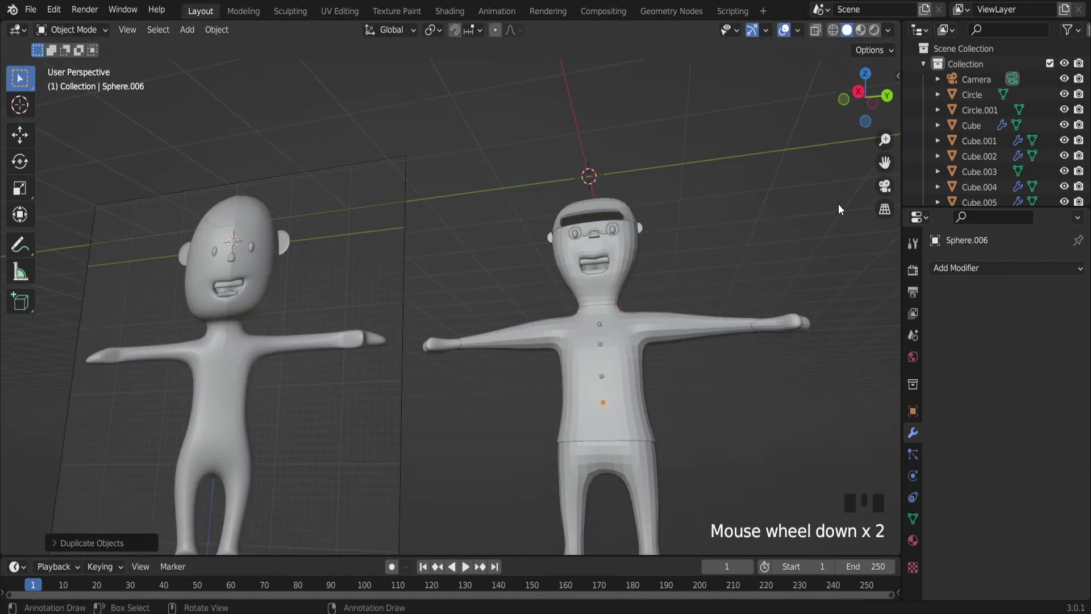
click(860, 29)
scroll(622, 394, down, 1)
scroll(625, 396, up, 2)
click(631, 400)
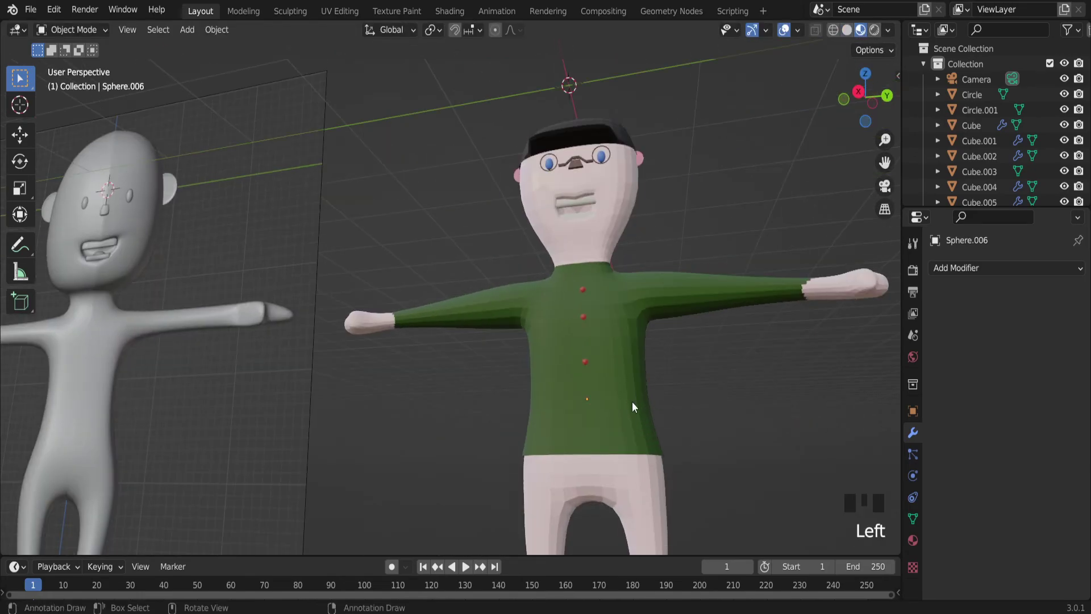
Select the fourth button and move it forward along X so it protrudes from the shirt.
scroll(568, 400, up, 3)
scroll(577, 398, up, 5)
middle_drag(577, 397, 560, 402)
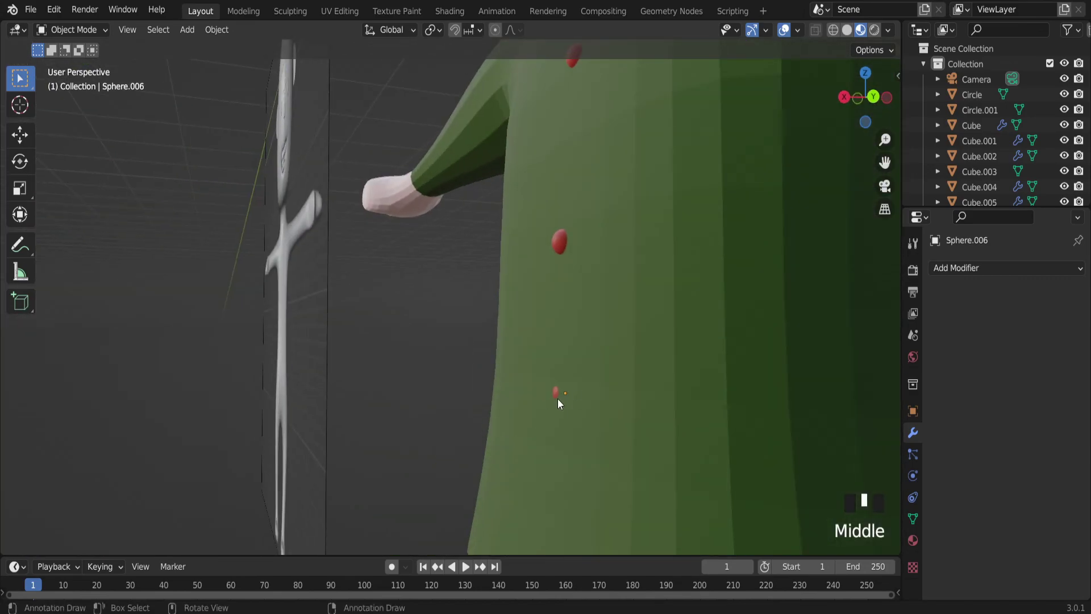
click(557, 396)
click(561, 393)
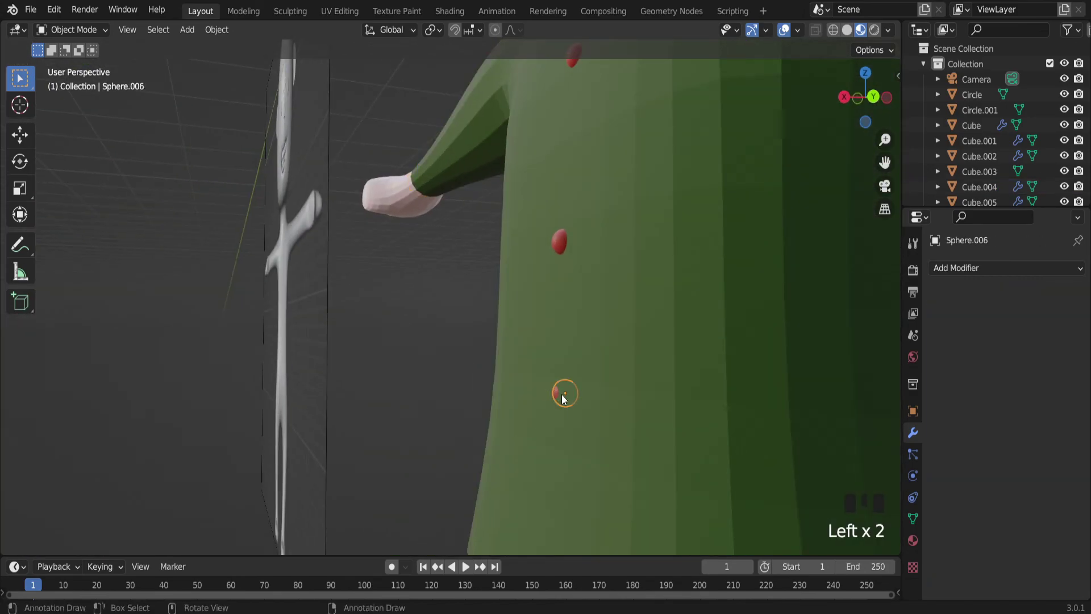
key(g)
key(x)
click(557, 404)
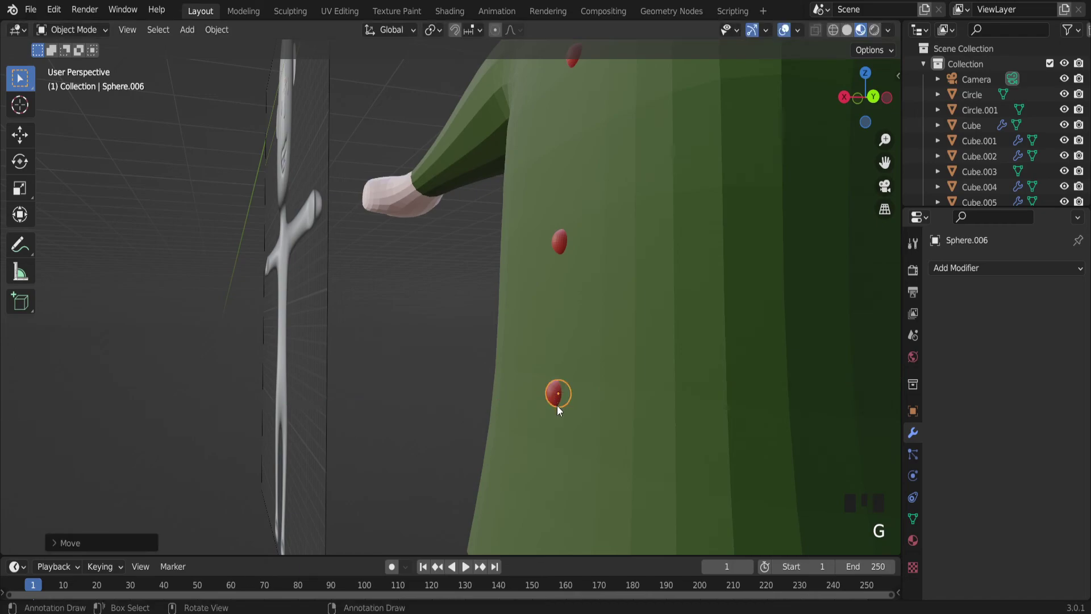
Duplicate the fourth button down along Z and move the copy forward along X onto the shirt near its hem.
key(shift+d)
key(z)
click(557, 517)
scroll(578, 510, down, 5)
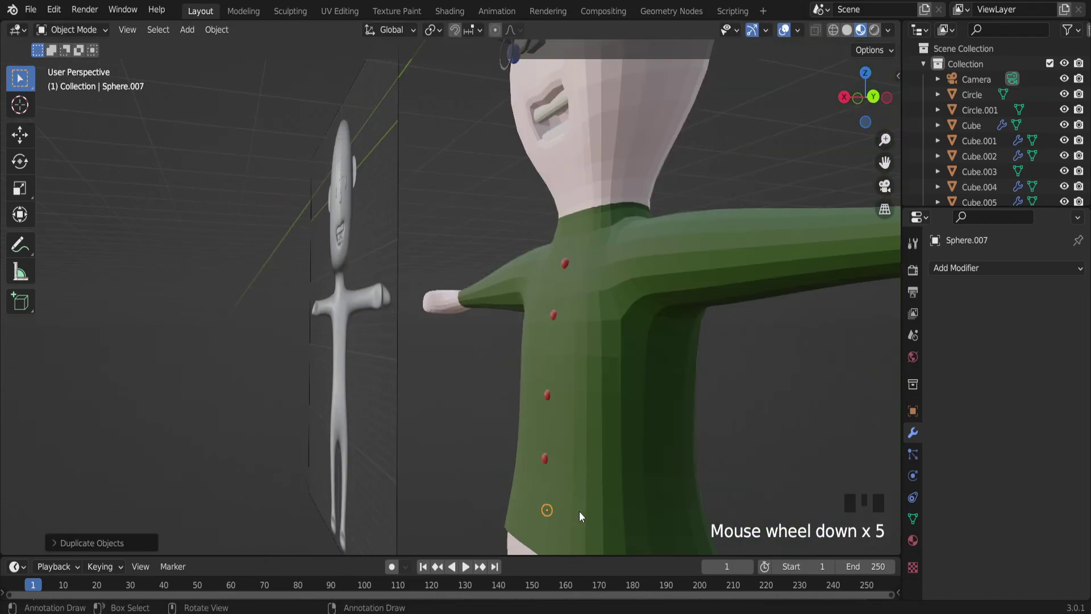
scroll(570, 522, up, 5)
key(g)
key(x)
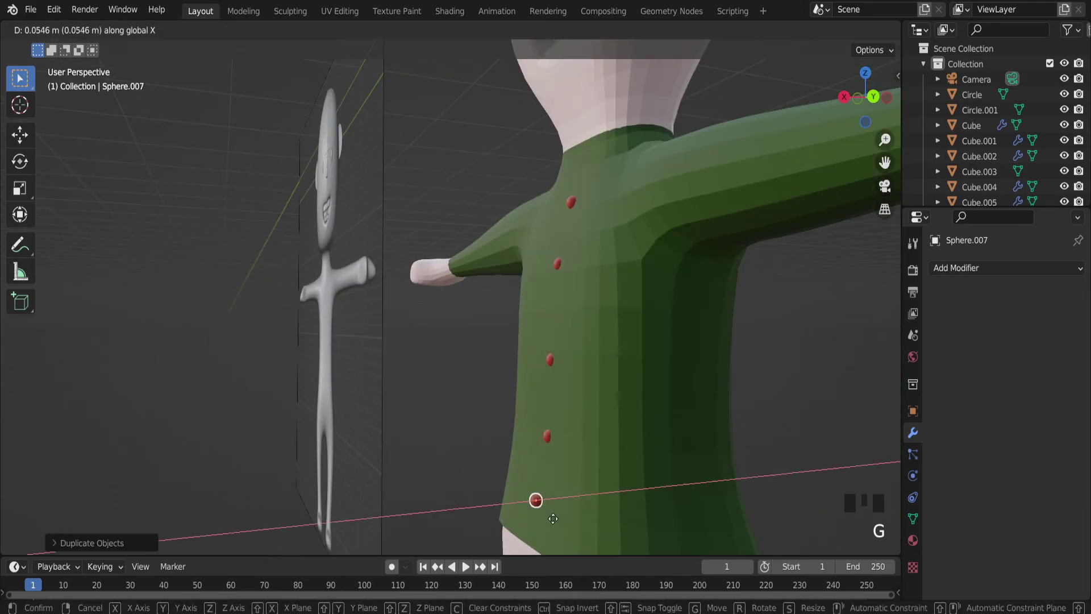
click(563, 522)
Examine the button column, the face and the whole figure from several angles and distances.
middle_drag(563, 522, 802, 411)
scroll(807, 413, down, 5)
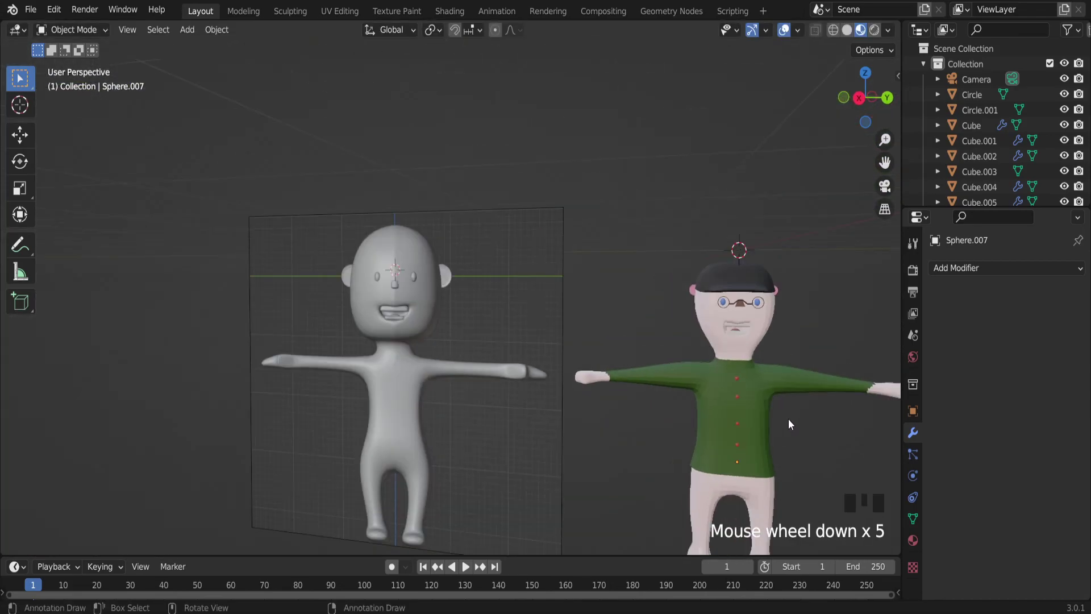
drag(884, 162, 668, 434)
scroll(580, 443, up, 2)
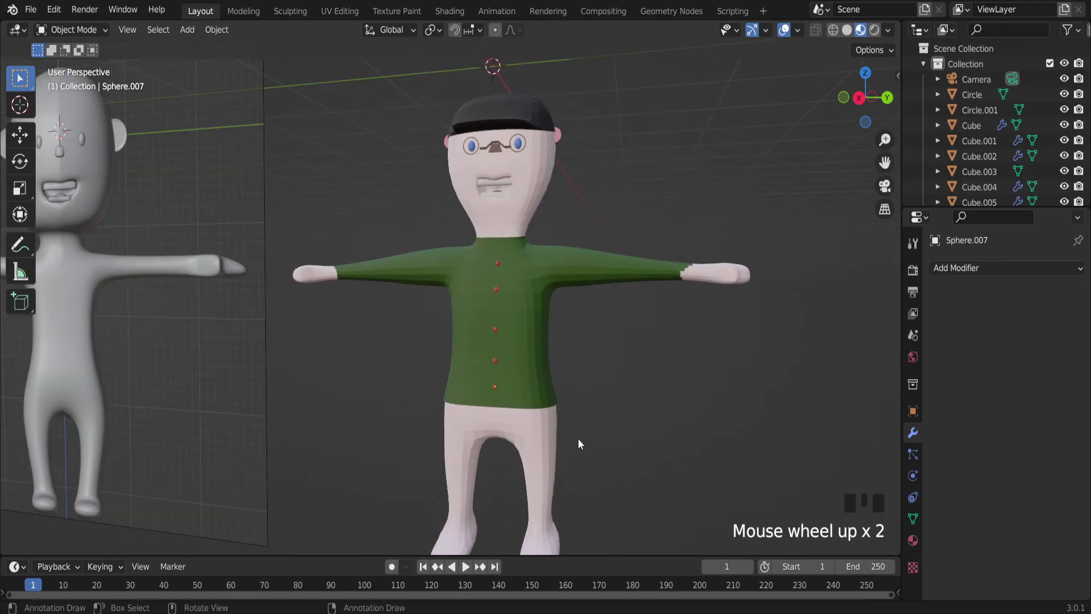
scroll(497, 371, up, 1)
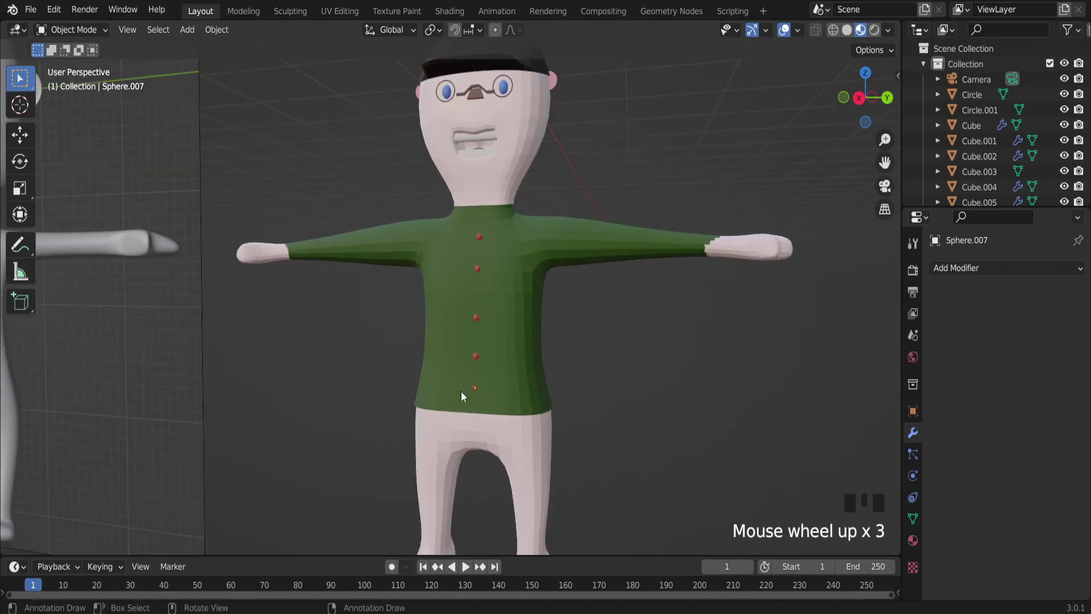
scroll(509, 475, down, 3)
scroll(489, 370, up, 3)
scroll(495, 252, down, 4)
middle_drag(496, 252, 538, 264)
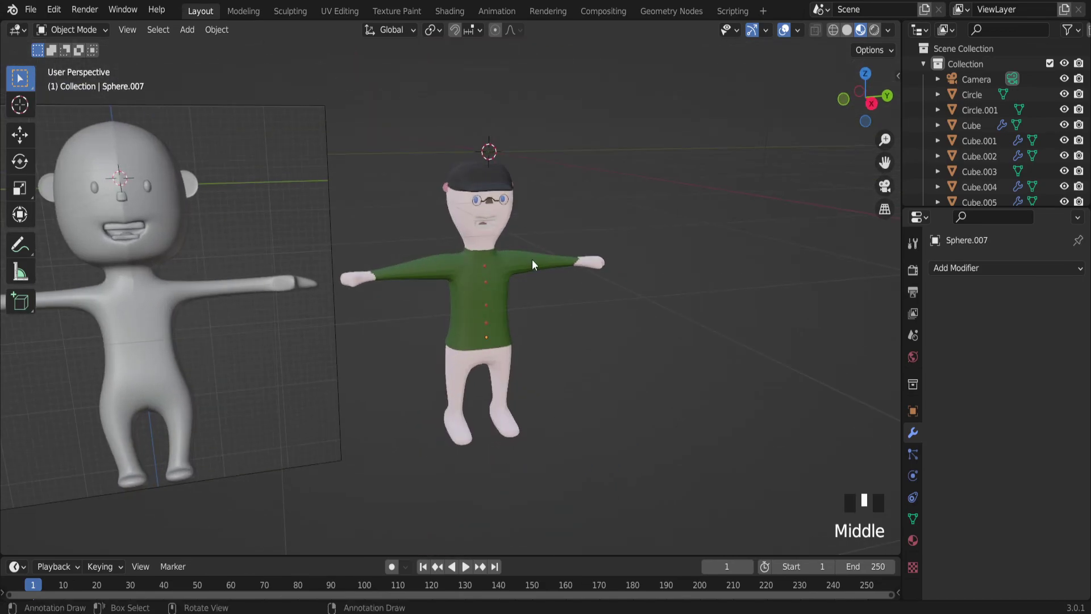
scroll(424, 284, up, 8)
middle_drag(424, 284, 274, 214)
scroll(407, 294, down, 10)
middle_drag(478, 324, 510, 337)
scroll(540, 251, up, 6)
middle_drag(541, 251, 865, 321)
scroll(836, 344, down, 3)
scroll(715, 261, down, 2)
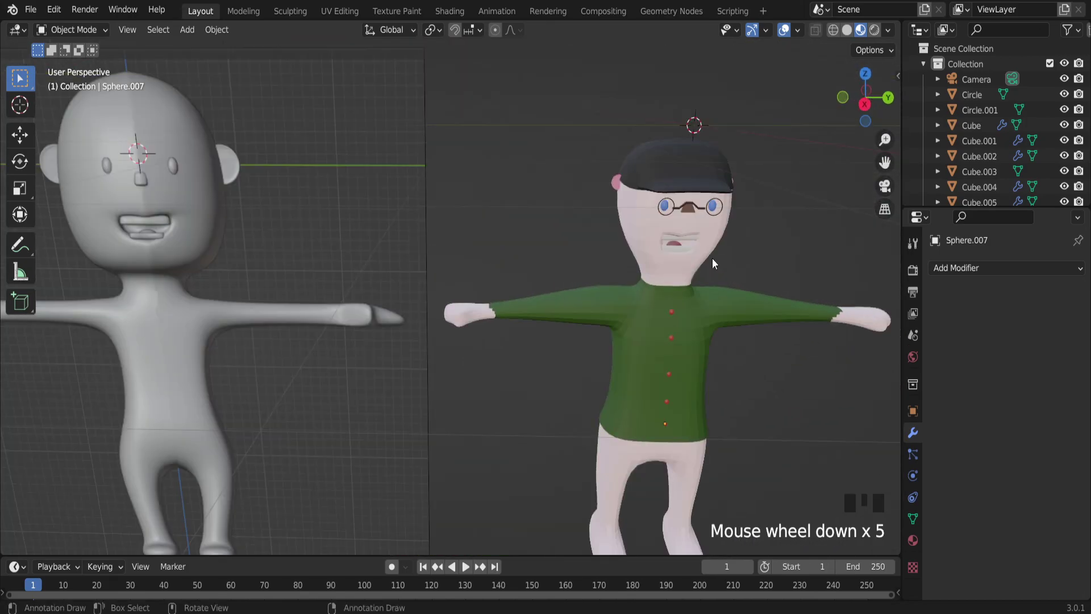
Select the character's body and apply Shade Smooth to it.
scroll(704, 239, up, 4)
click(703, 241)
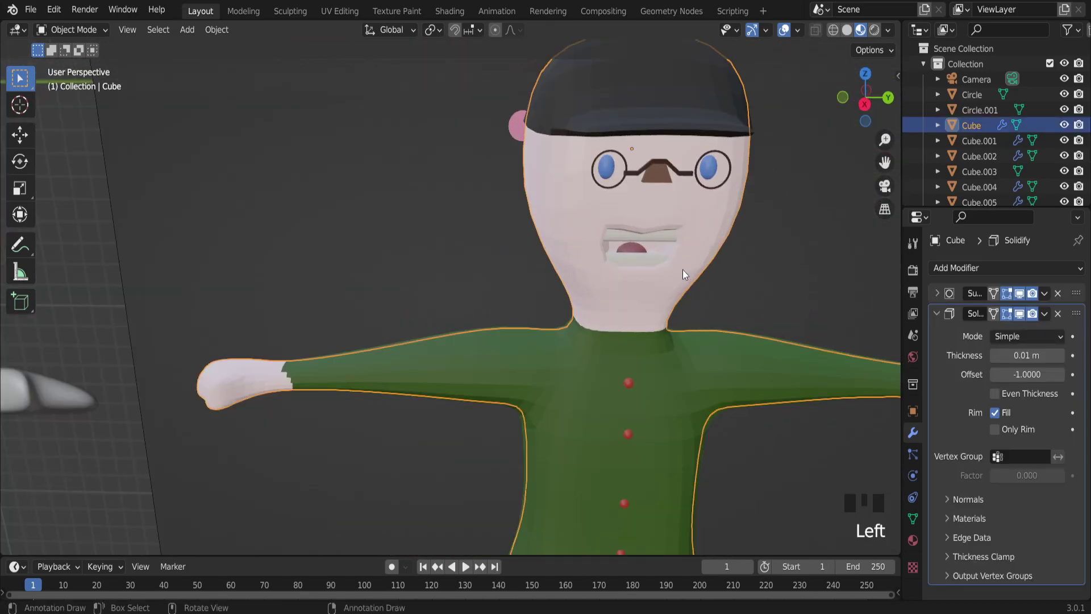
drag(885, 163, 767, 131)
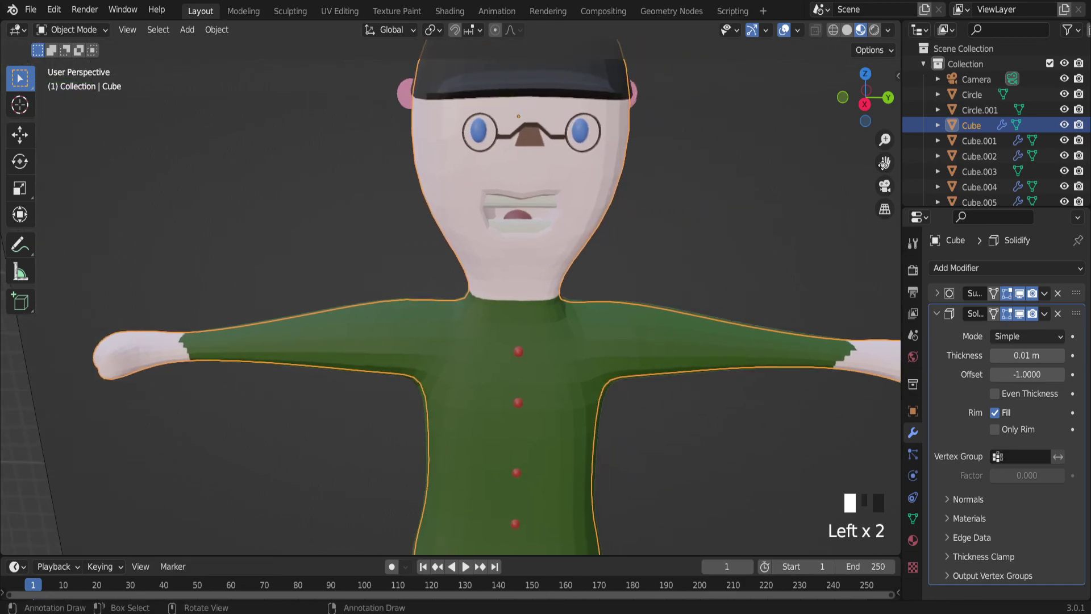
right_click(582, 182)
click(582, 182)
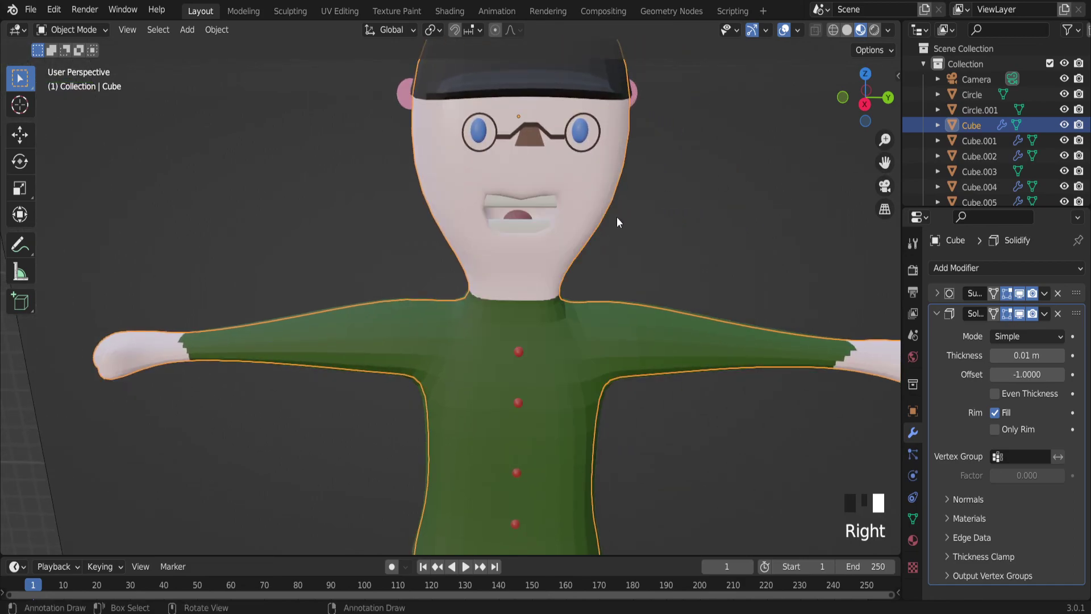
Select the green shirt and apply Shade Smooth to it.
click(572, 362)
right_click(570, 360)
click(570, 336)
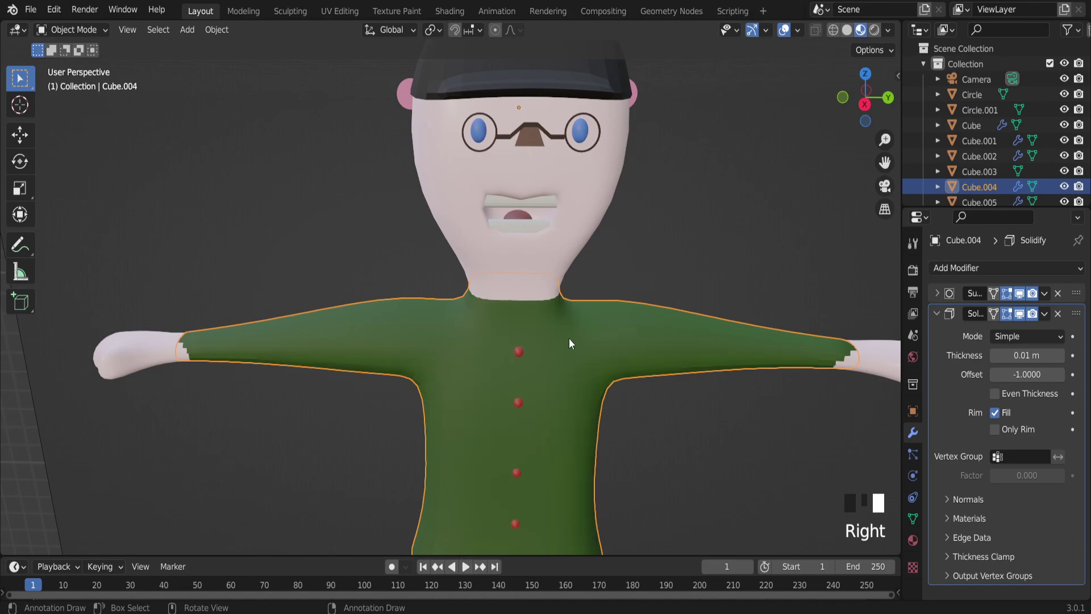
Examine the smooth-shaded character, including the cap and face, up close and from a distance.
scroll(616, 417, down, 6)
scroll(605, 420, up, 5)
middle_drag(603, 407, 618, 390)
scroll(586, 390, down, 4)
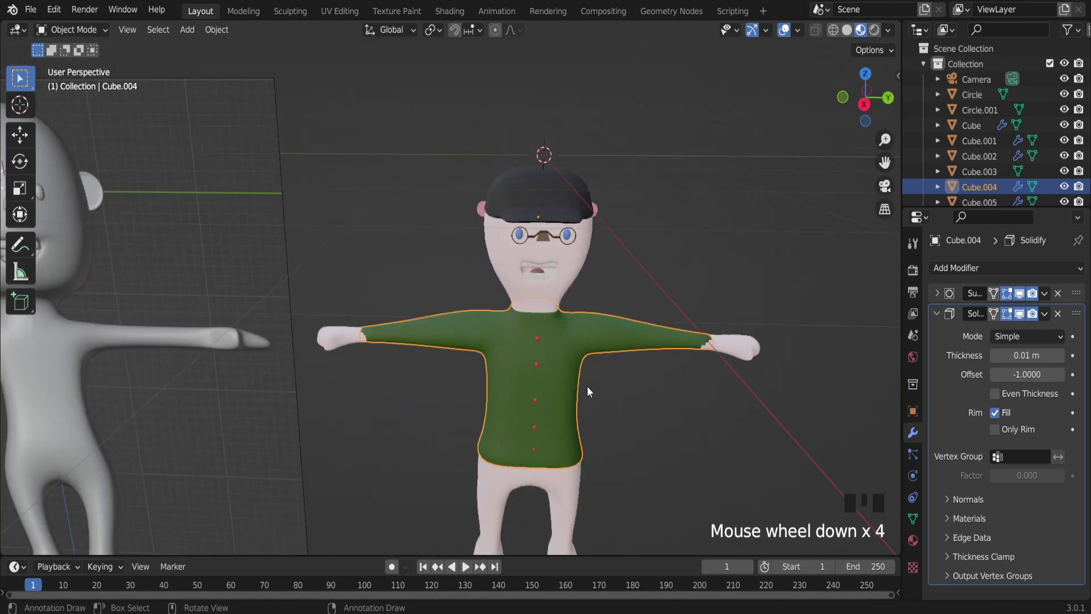
scroll(567, 301, up, 7)
middle_drag(567, 302, 533, 258)
right_click(544, 312)
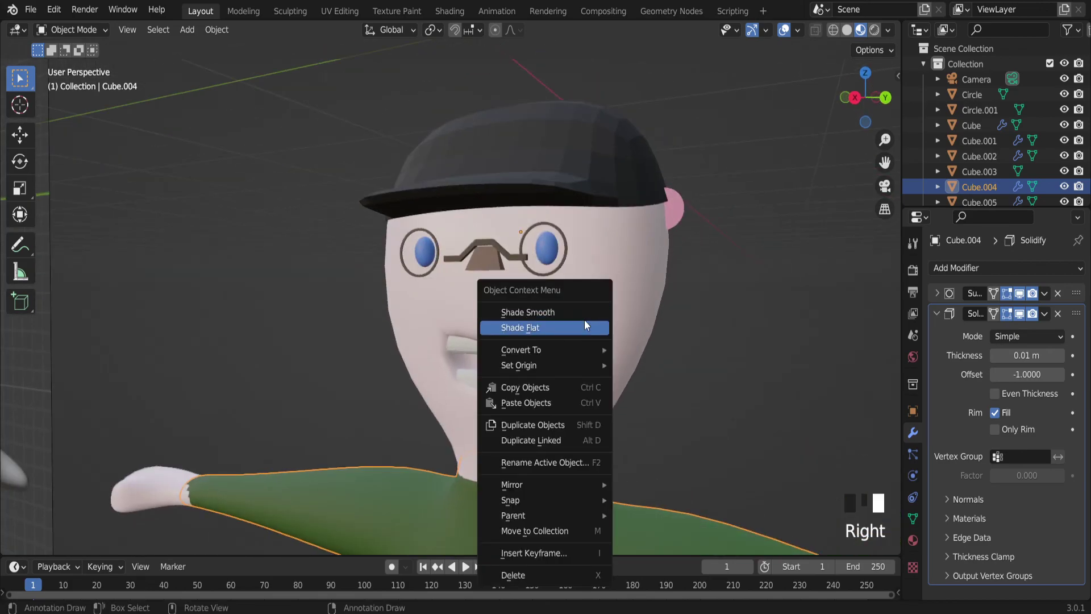
scroll(671, 367, down, 6)
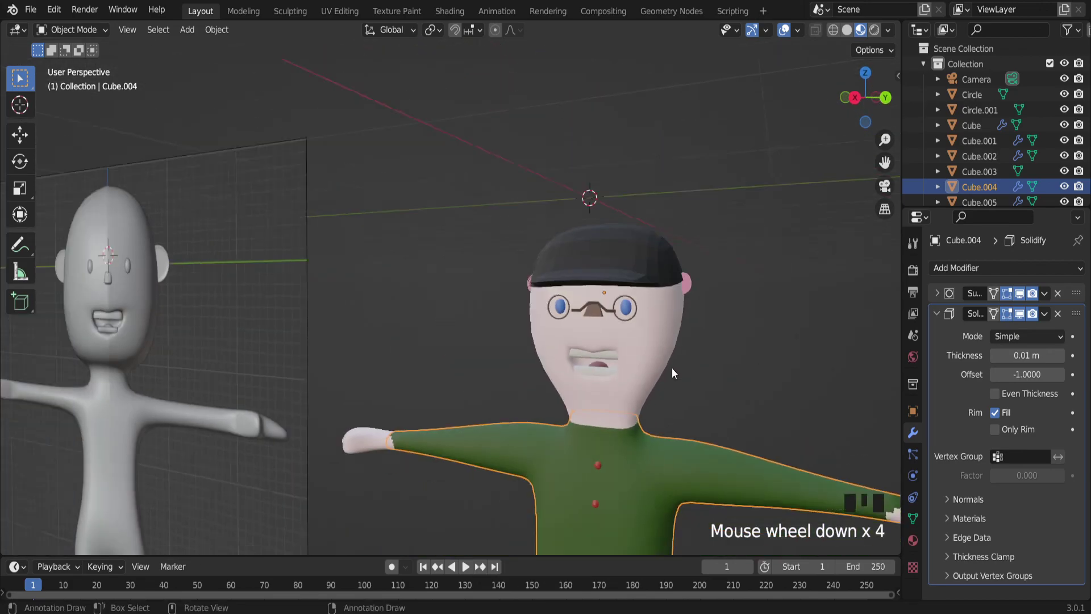
middle_drag(671, 367, 630, 416)
scroll(543, 344, down, 4)
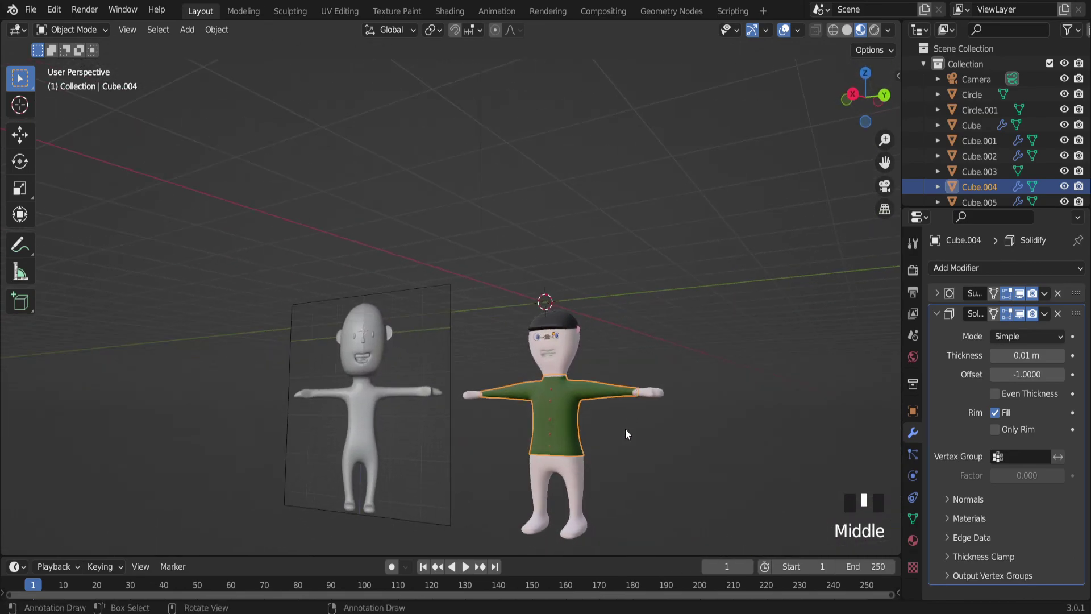